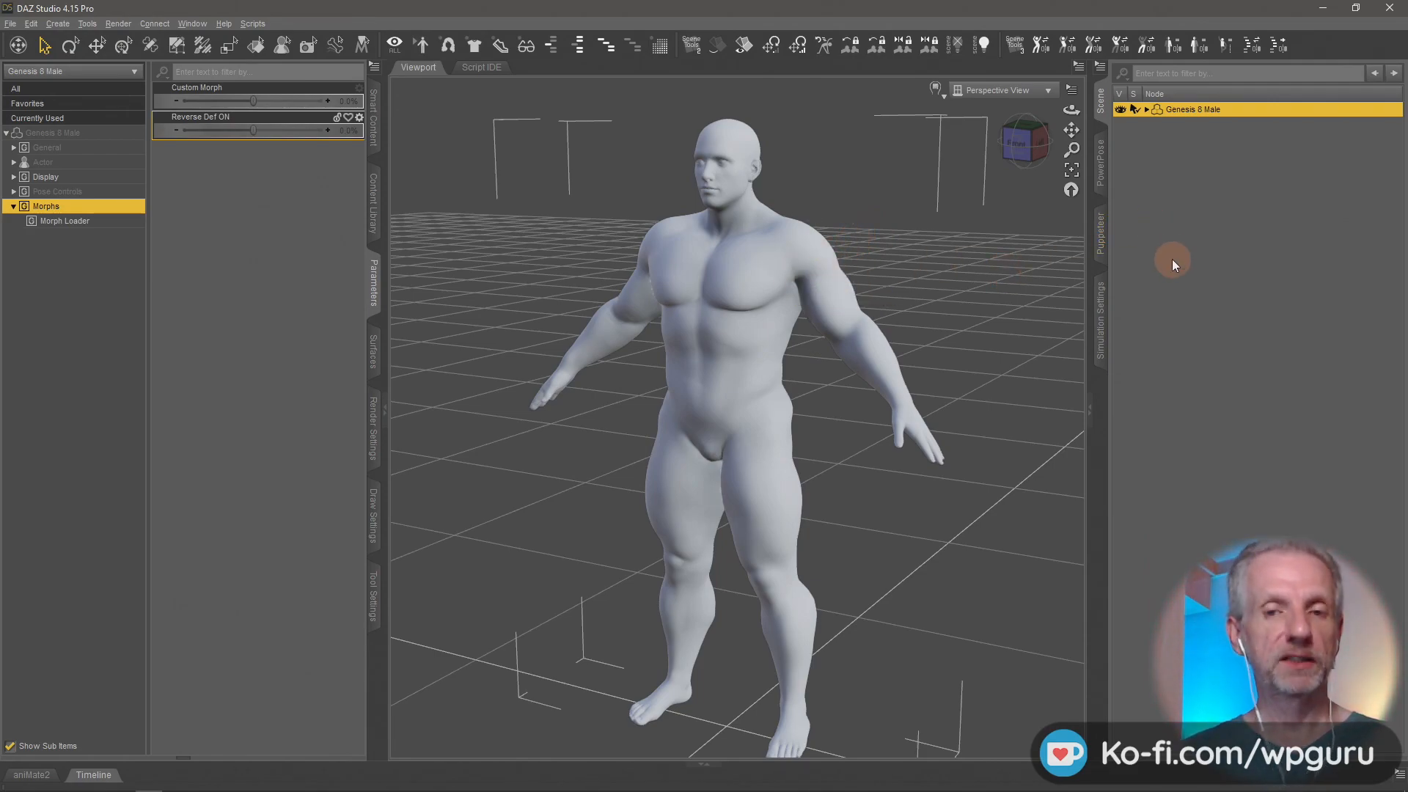
Step: Delete the Genesis 8 Male figure and load the Genesis 8 Female Dev Load figure into the scene
key(Delete)
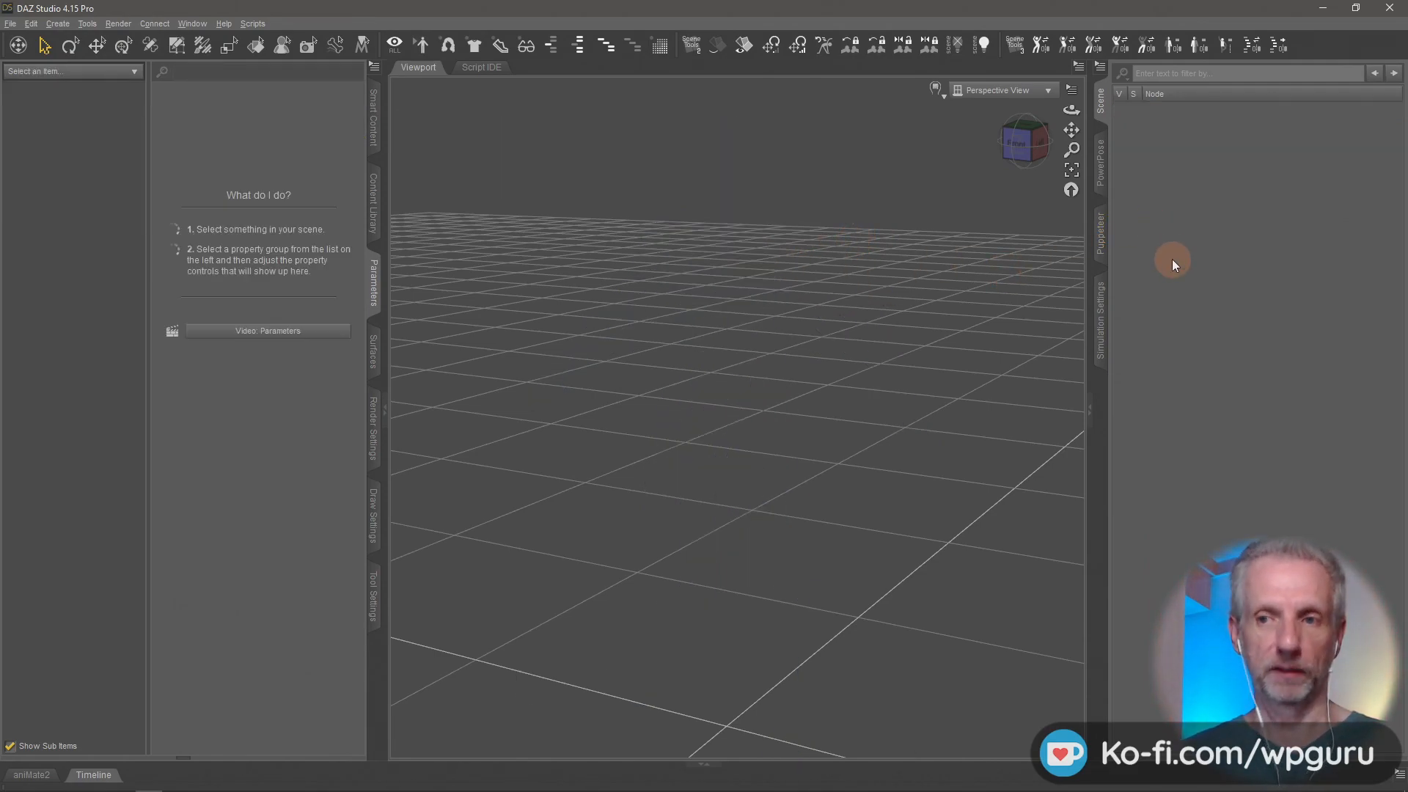
click(373, 137)
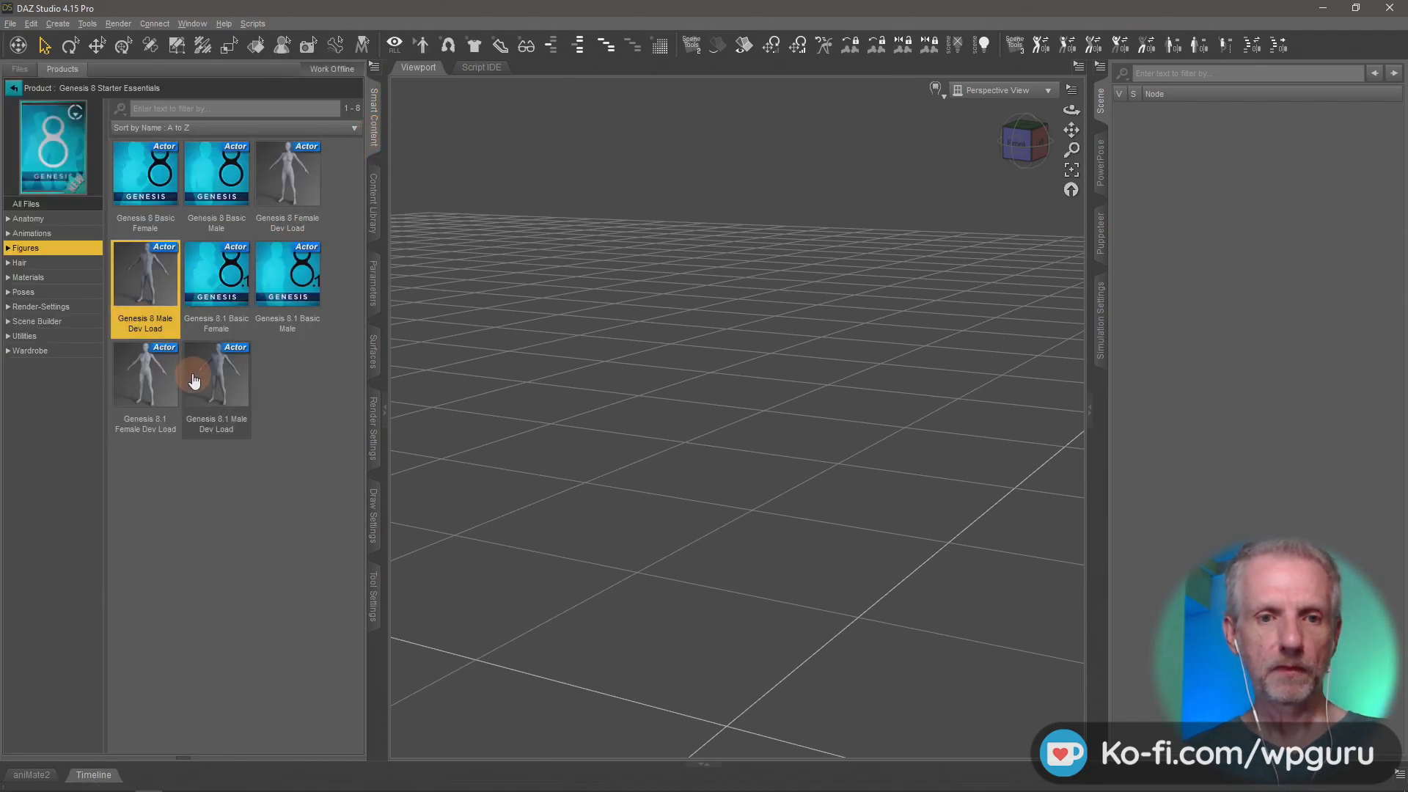
double_click(303, 192)
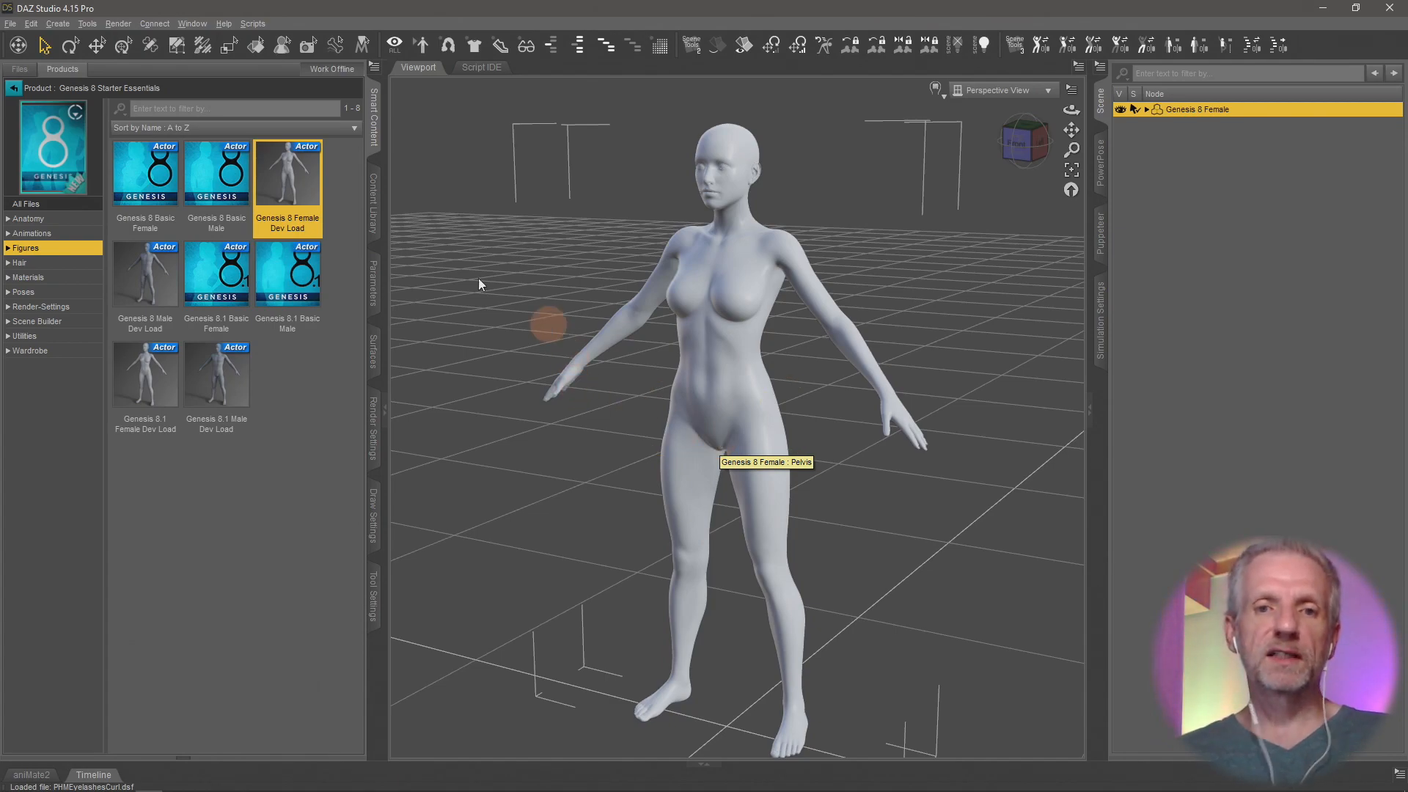
Step: List the installed wardrobe products, filtered by context to those compatible with the selected female figure
click(14, 91)
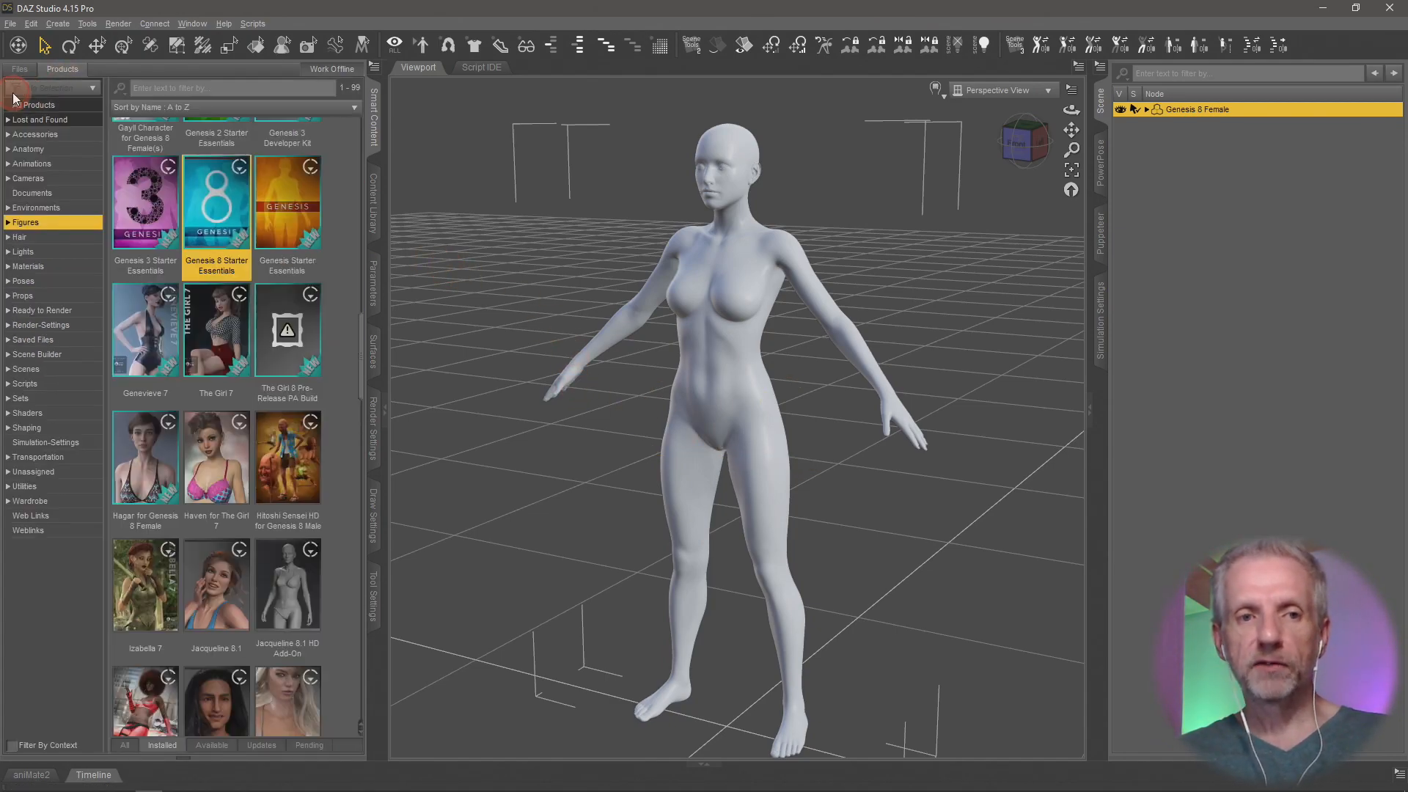
click(68, 504)
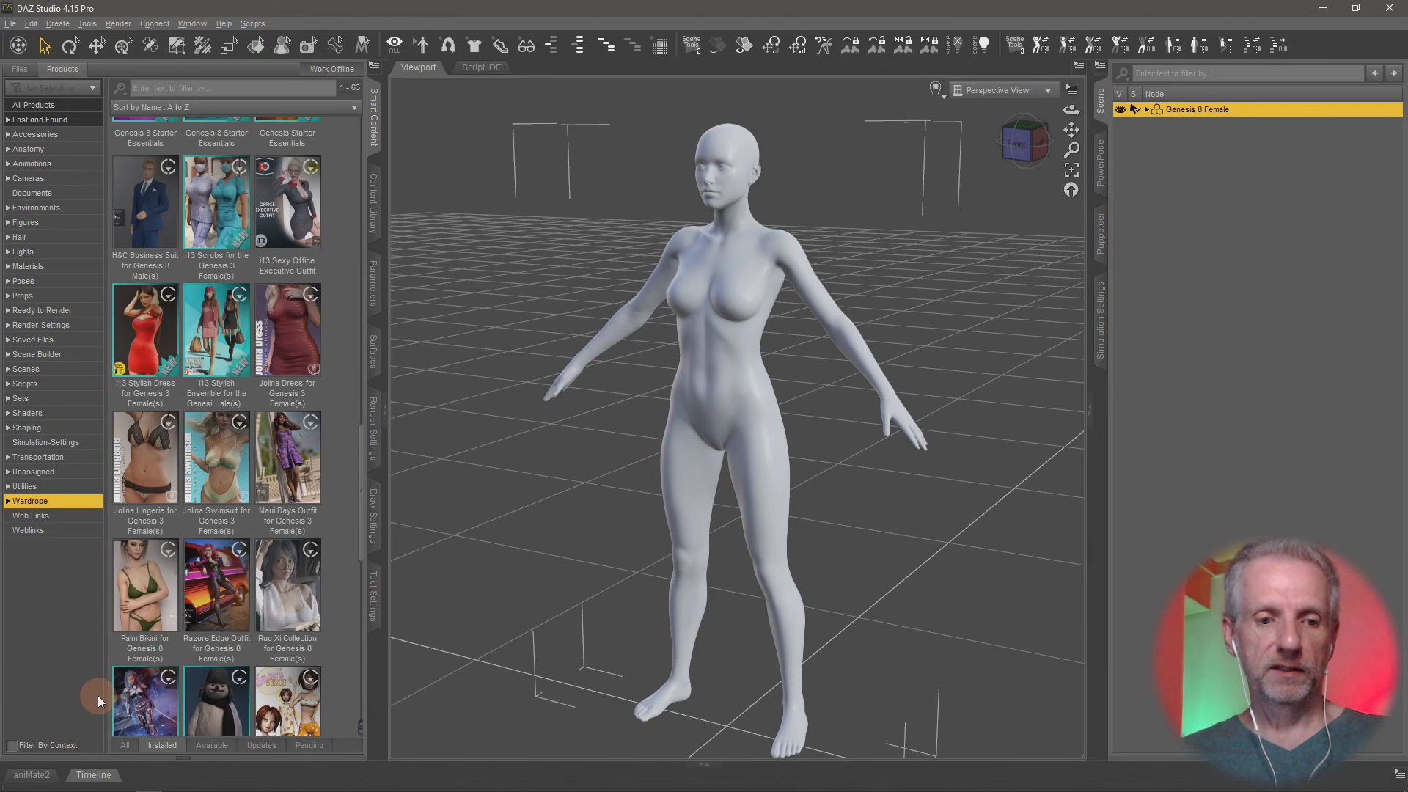
click(11, 746)
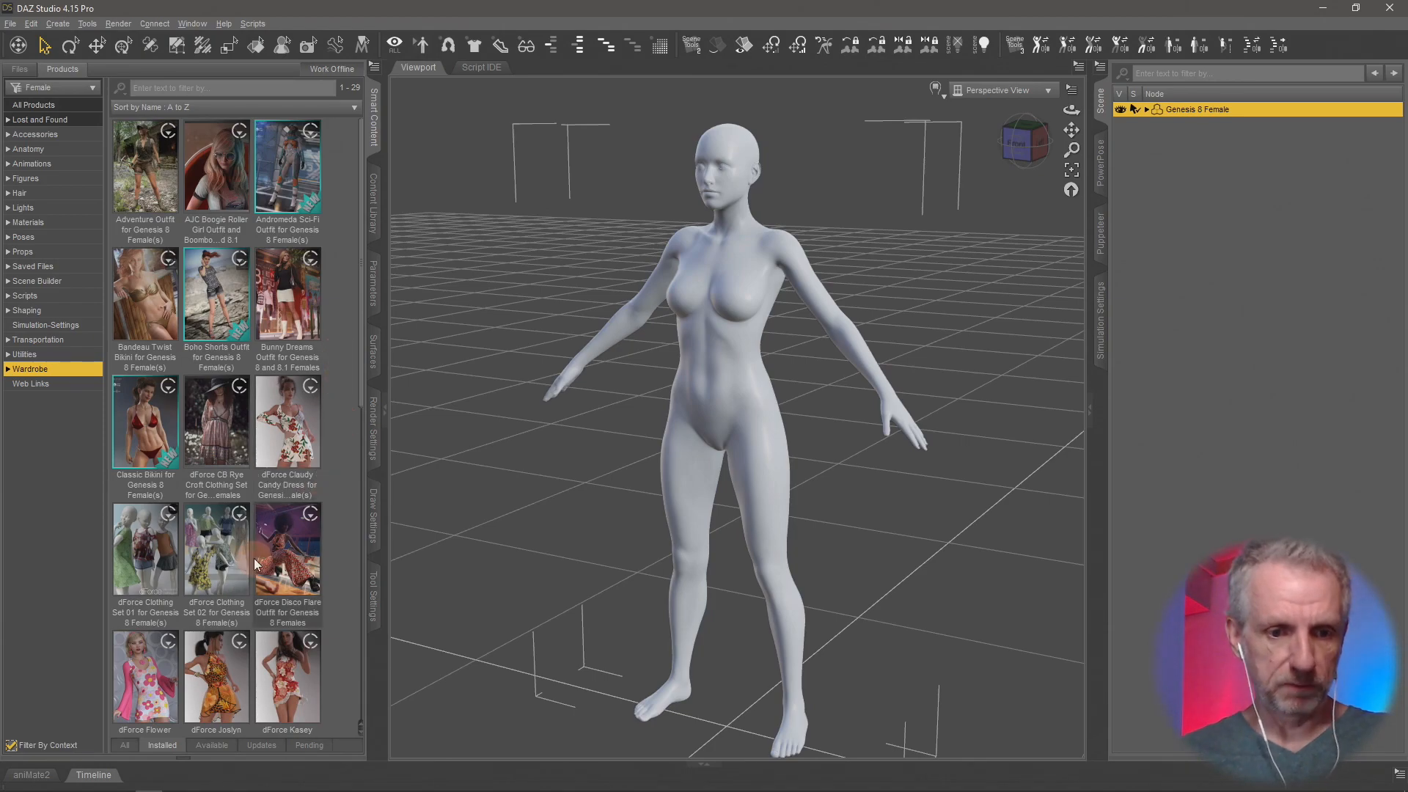
Step: Load the Flower Power Dress from the dForce Flower Power Outfit product onto the Genesis 8 Female figure
scroll(346, 587, down, 3)
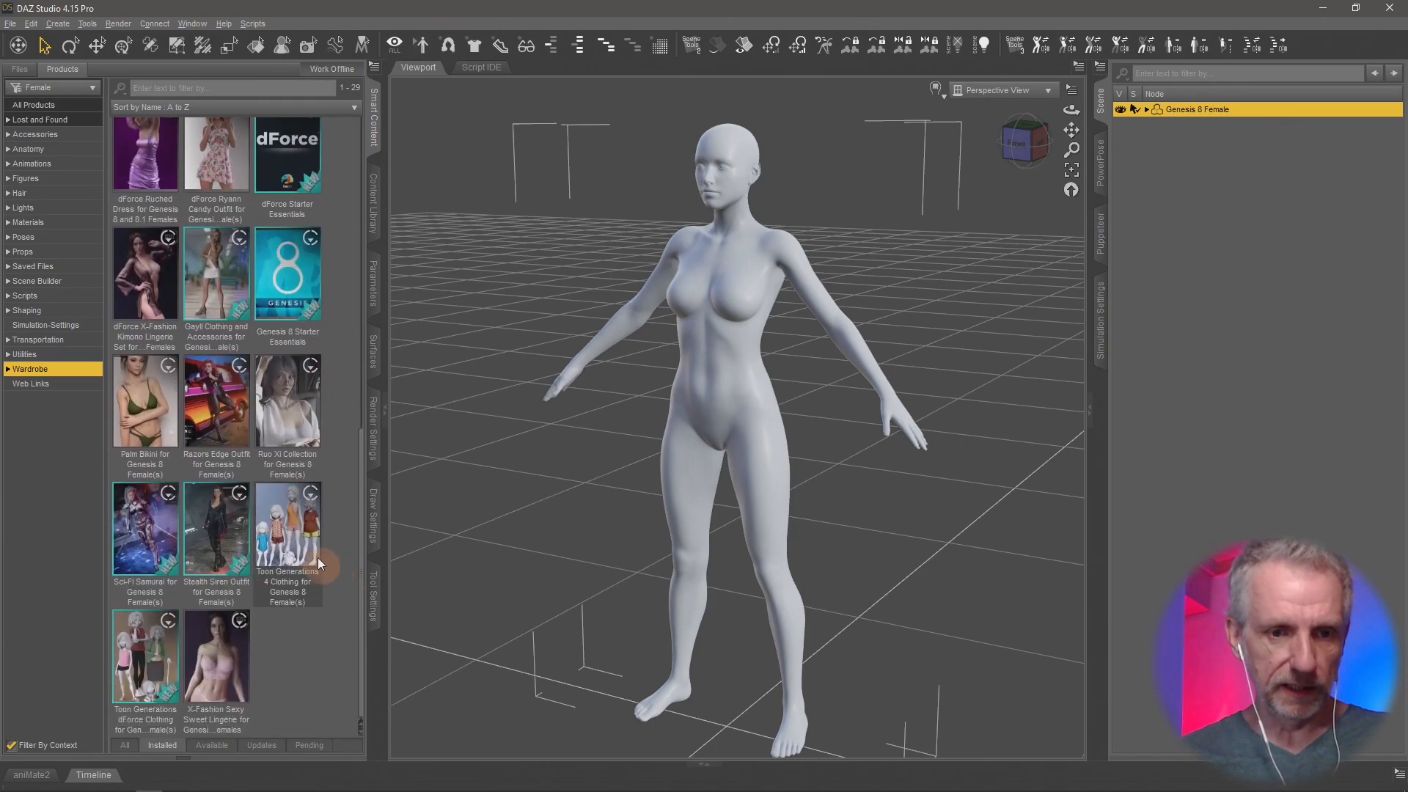
double_click(151, 437)
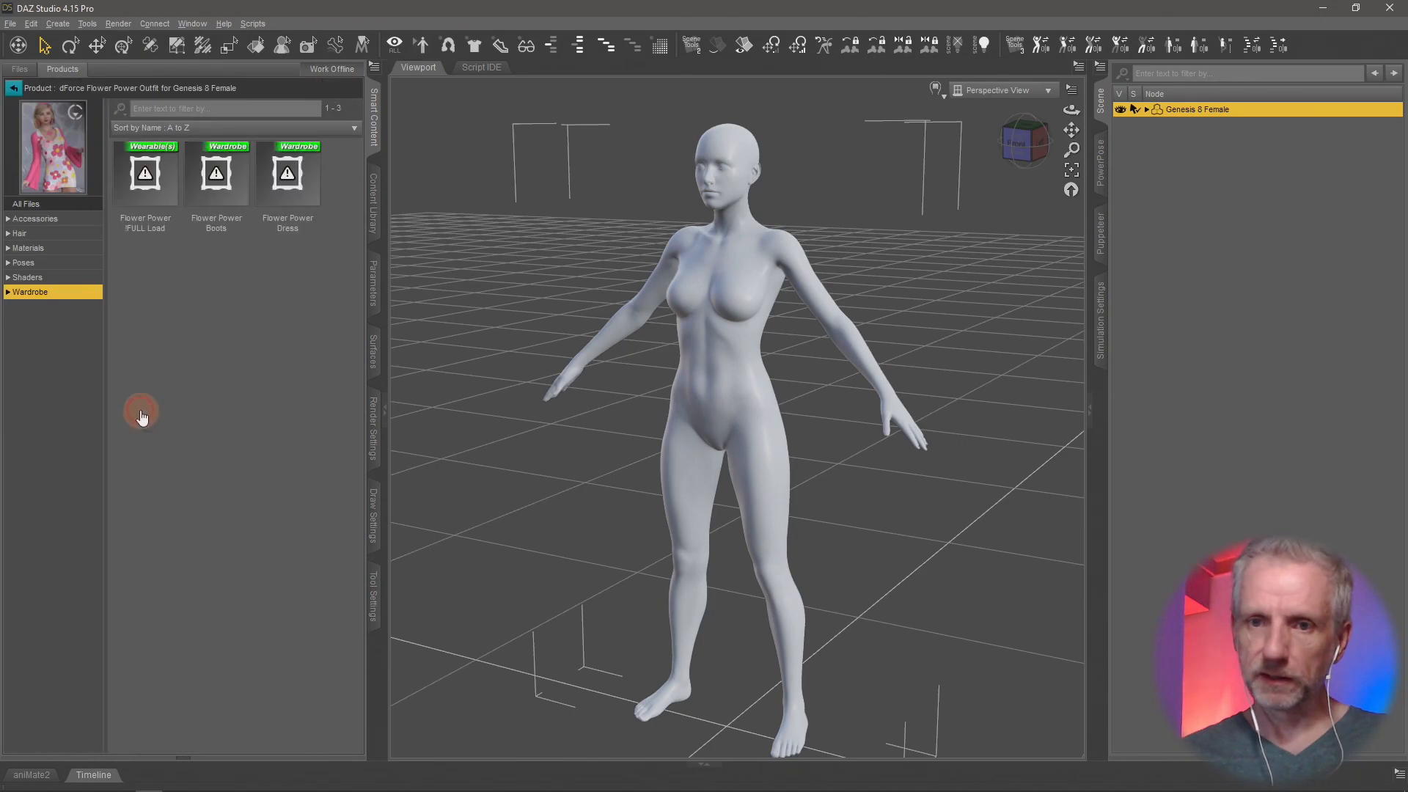
double_click(290, 176)
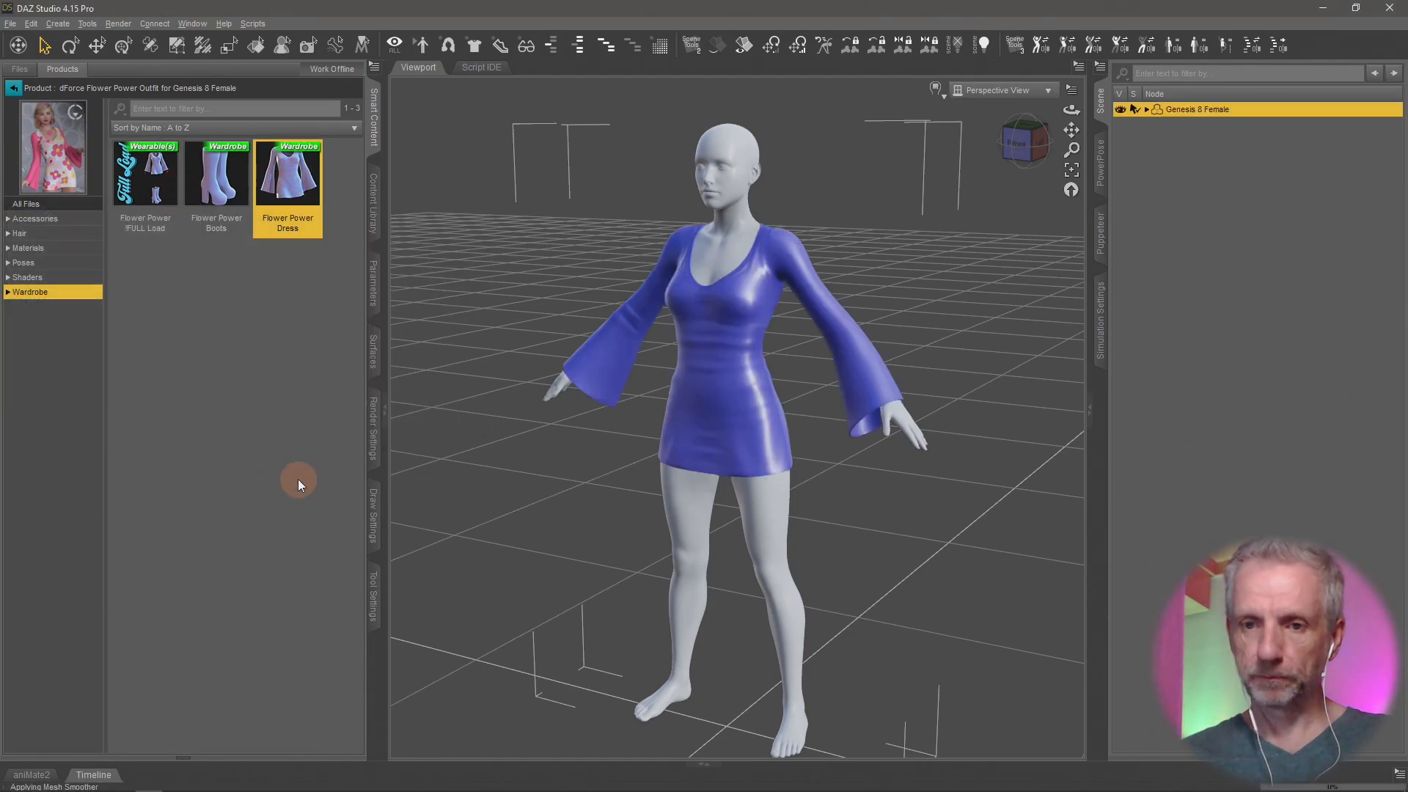
middle_drag(679, 450, 706, 432)
scroll(679, 451, up, 4)
scroll(707, 430, up, 2)
Step: Select the Flower Power Dress in the scene and apply the Flower Power Dress 01 floral material to it
click(777, 343)
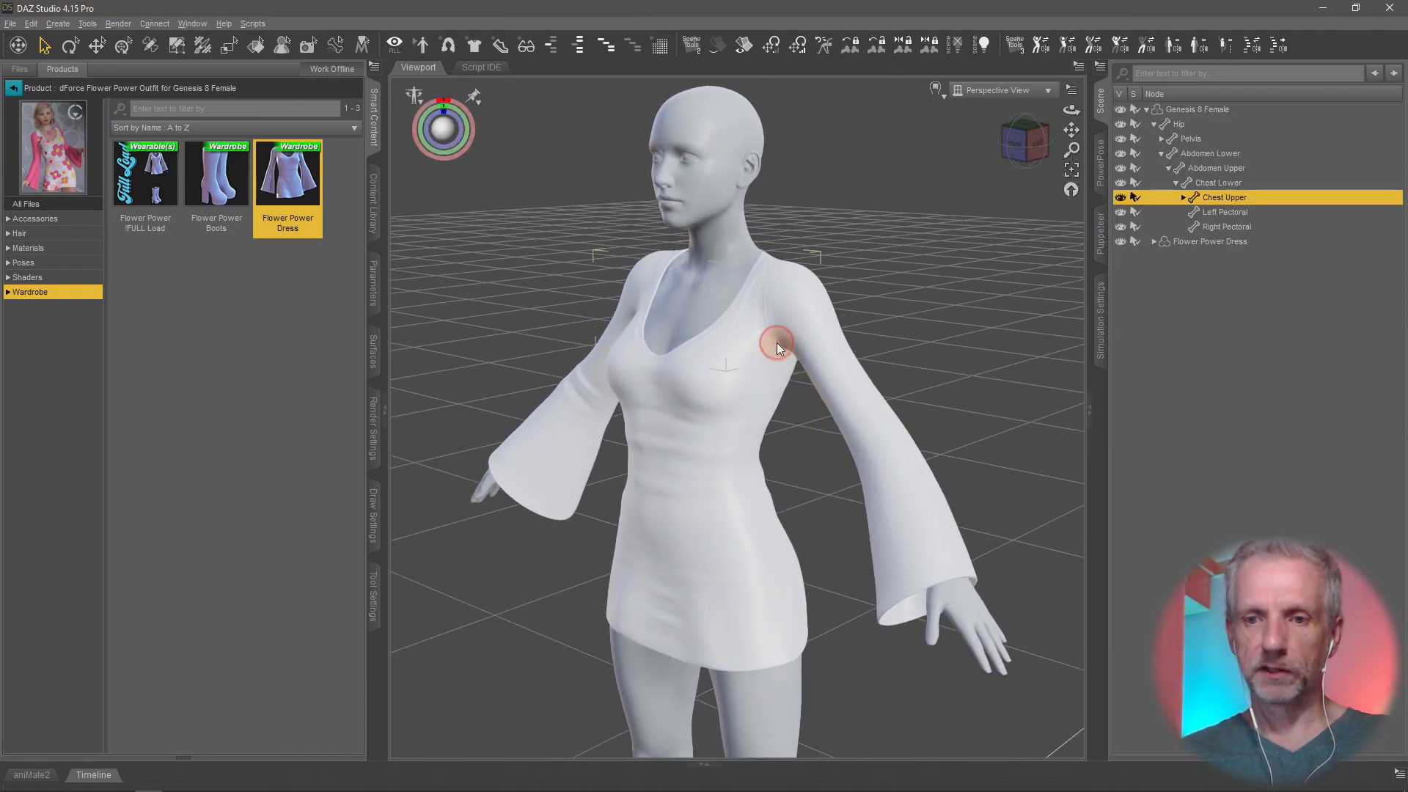
right_click(854, 382)
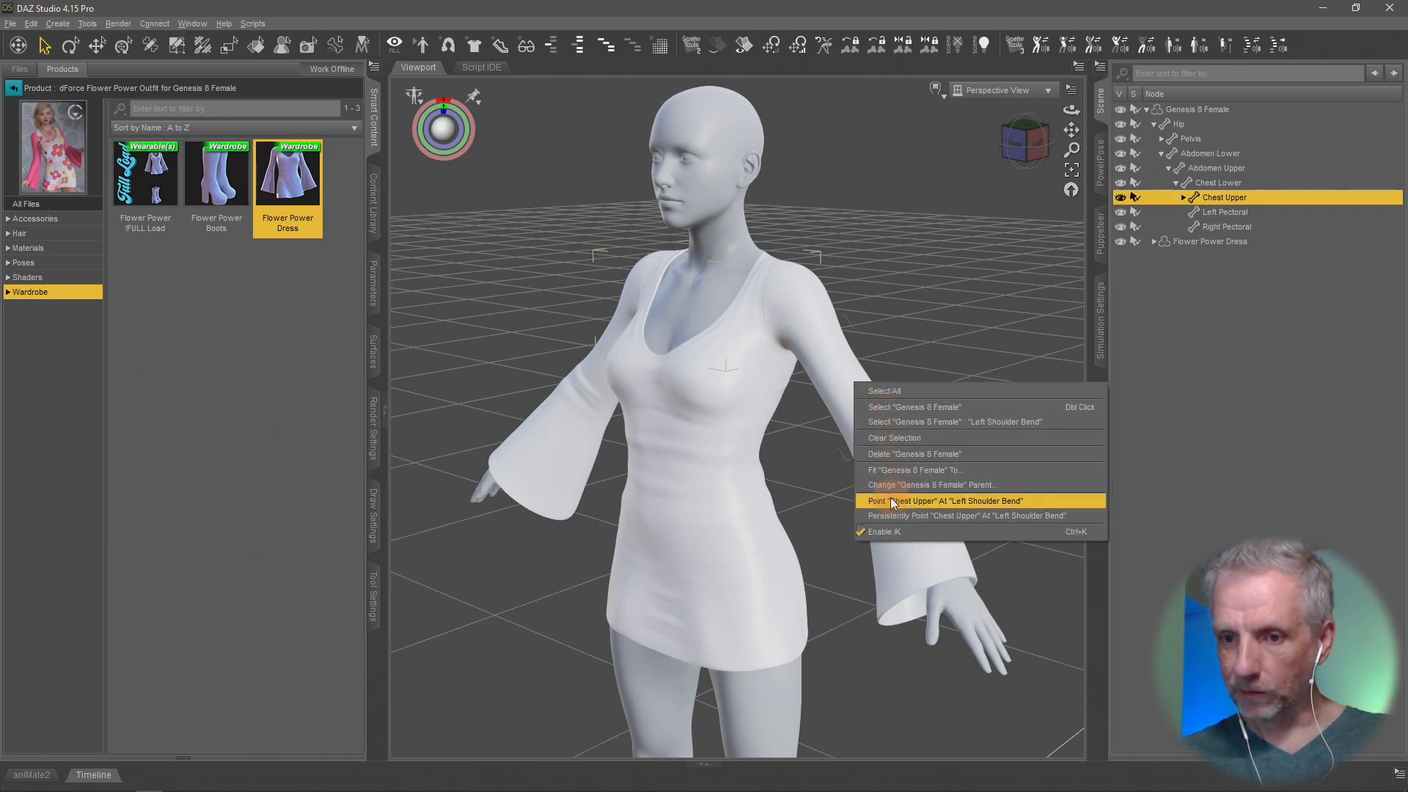
click(1215, 242)
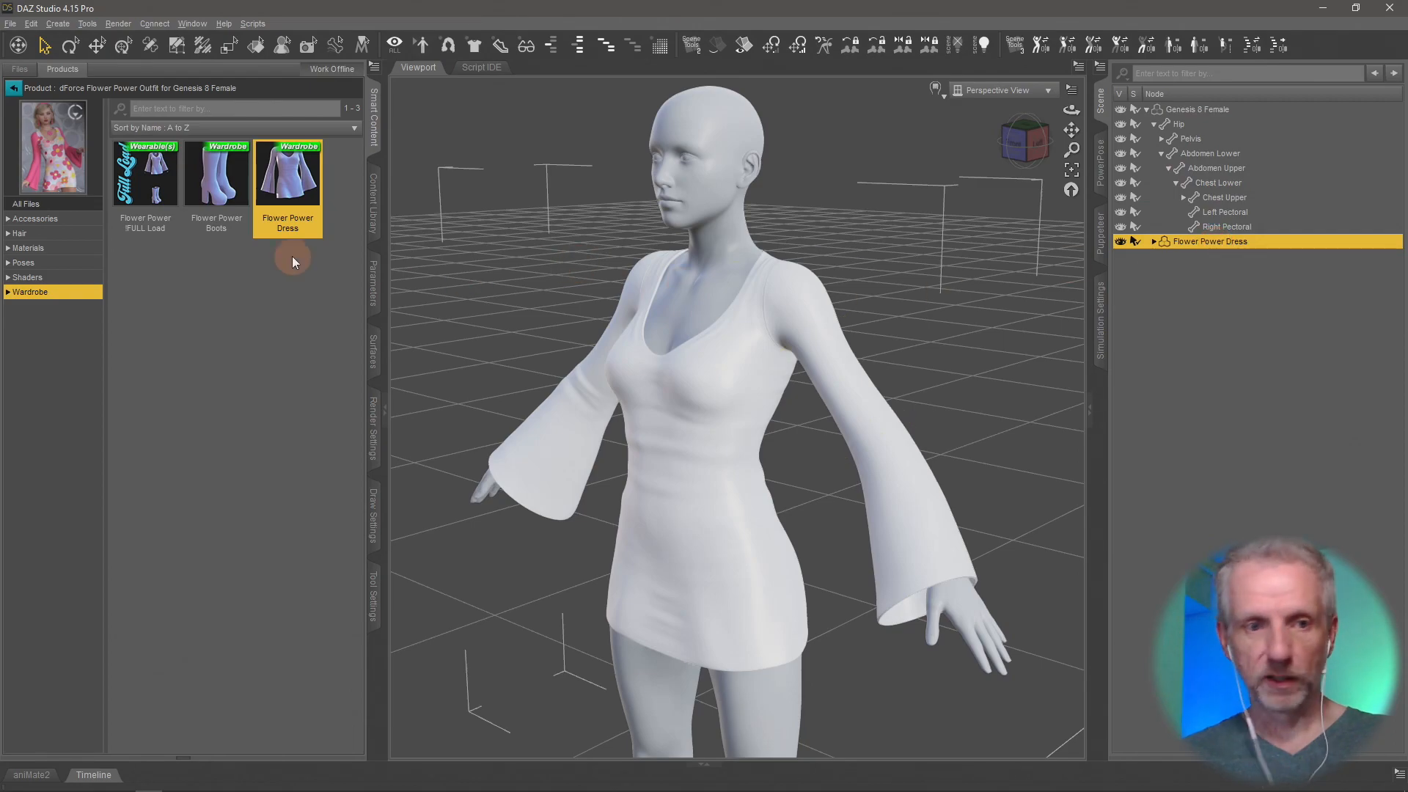
click(83, 252)
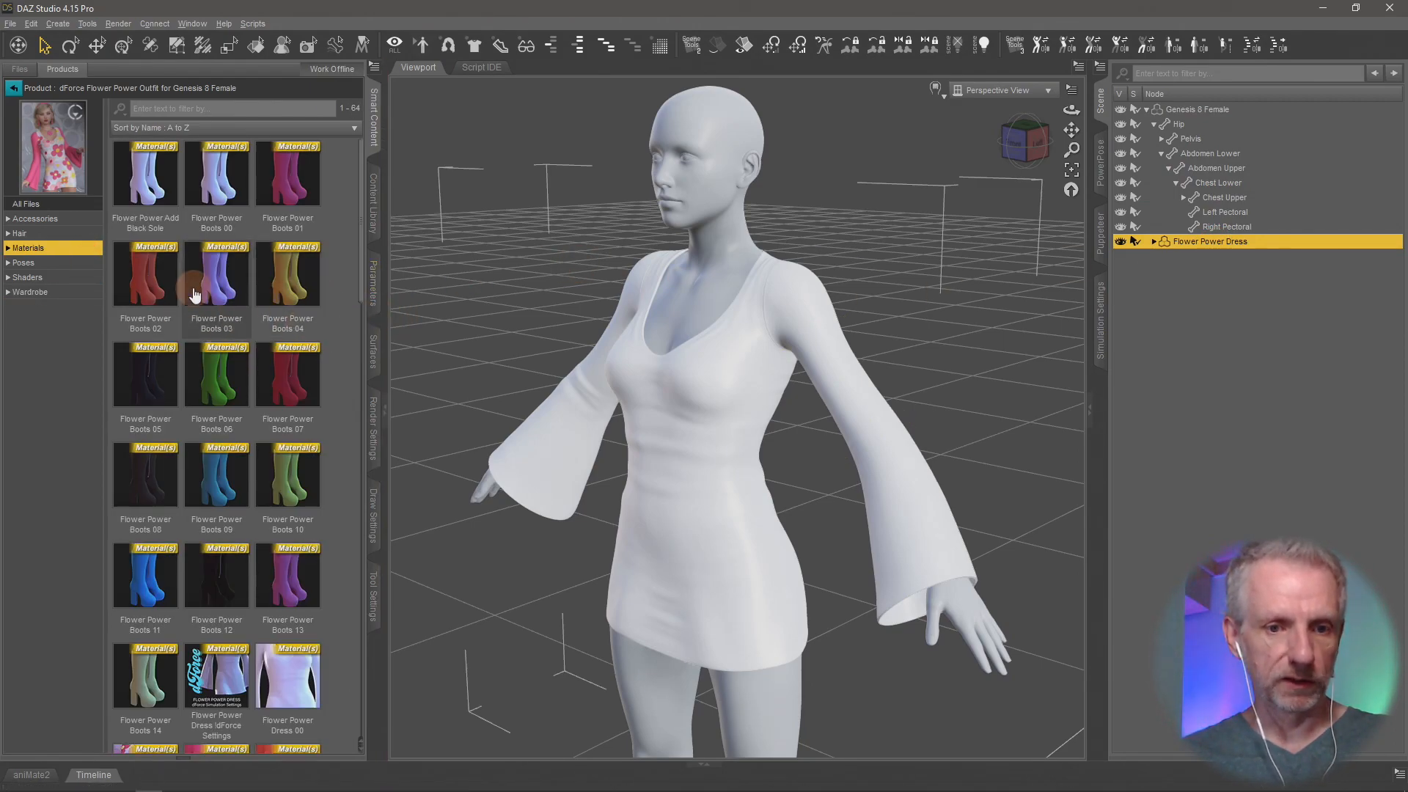
double_click(133, 177)
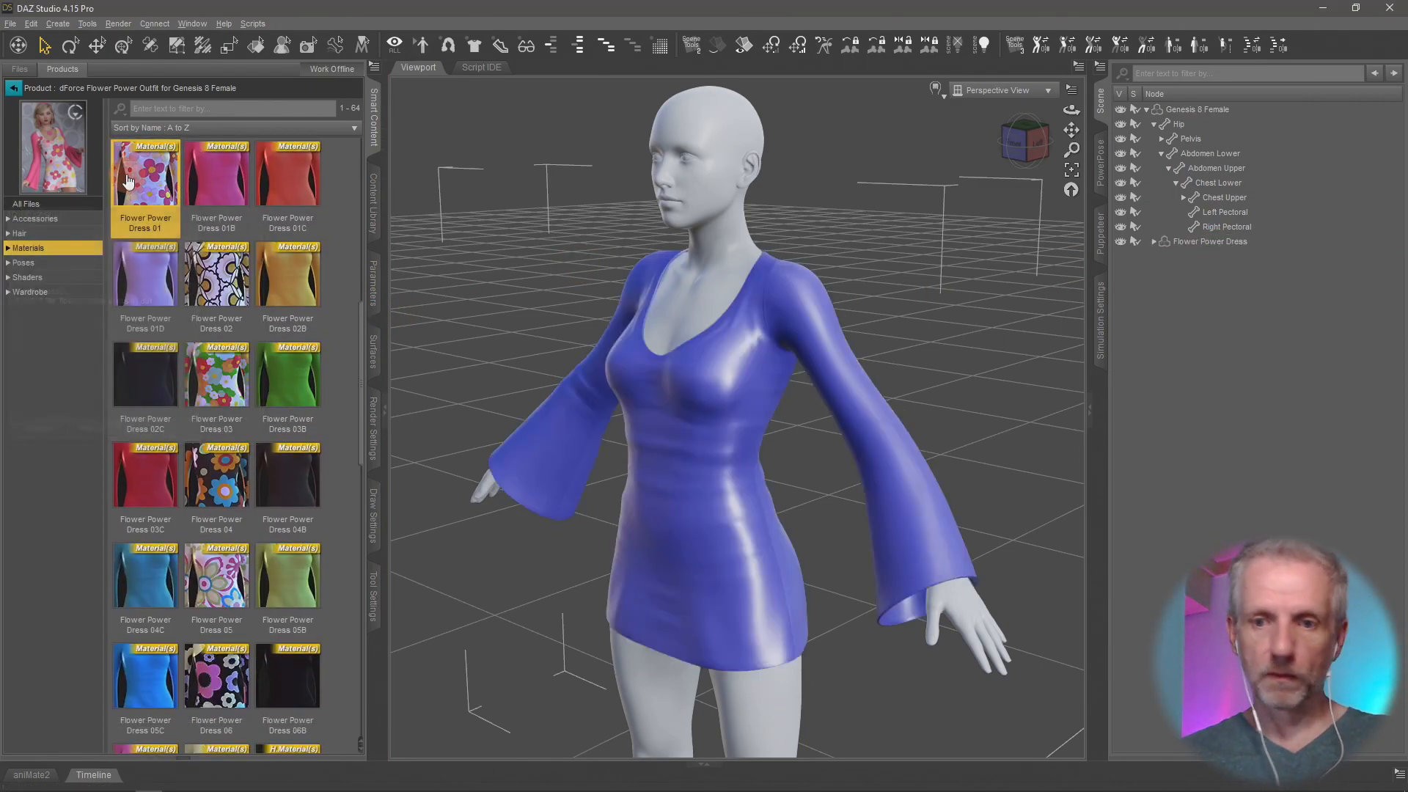
middle_drag(553, 425, 613, 427)
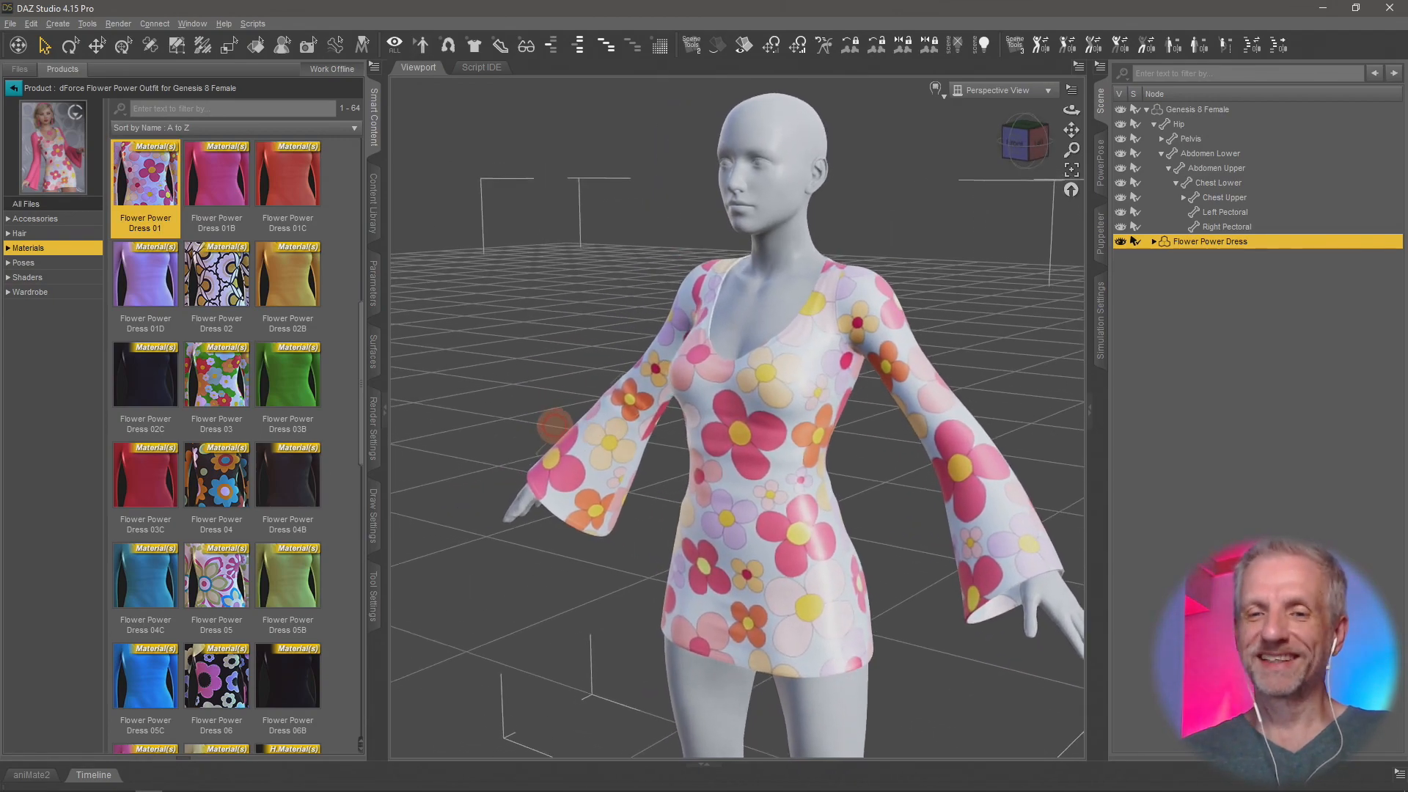
Step: Select the Genesis 8 Female figure and show its Full Body morph parameters
click(1217, 110)
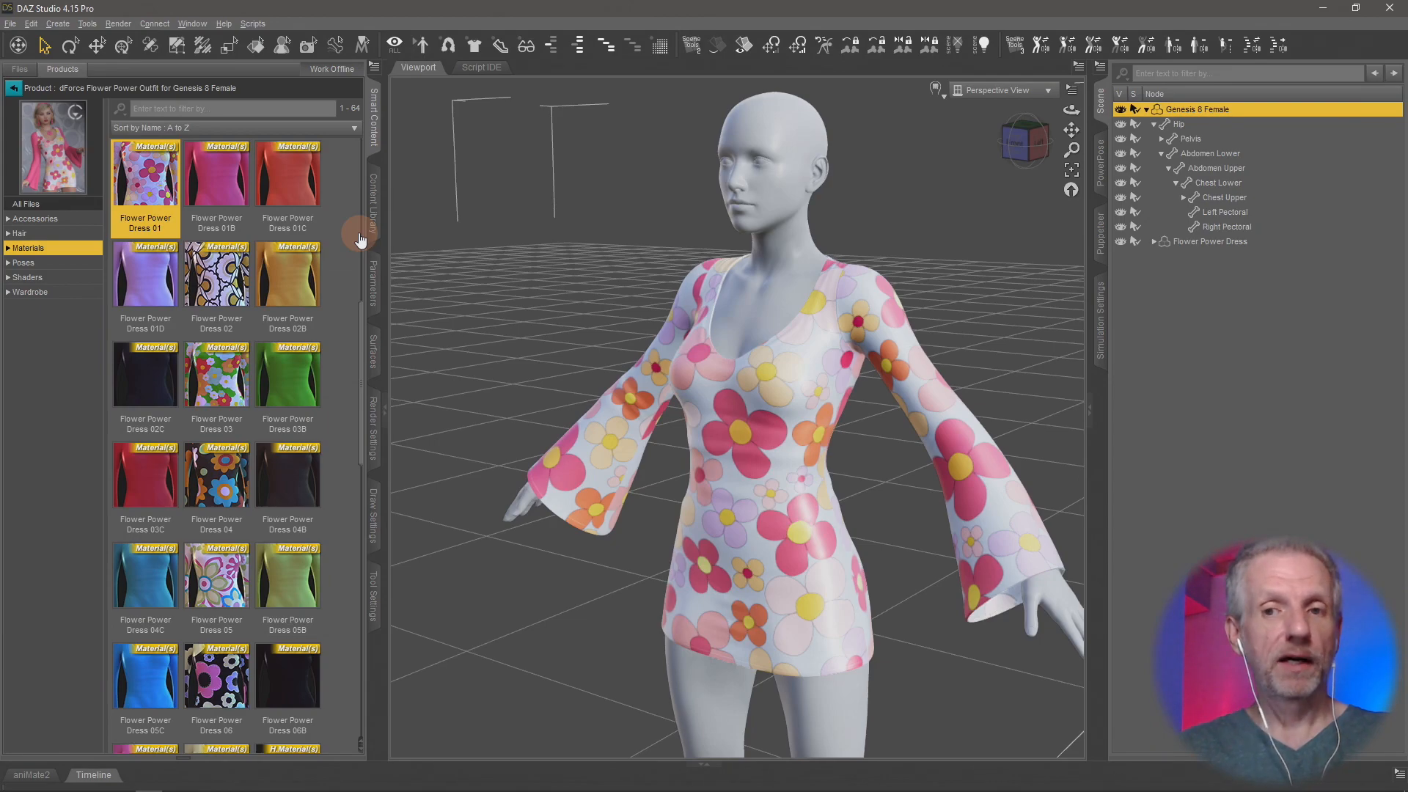
click(373, 280)
click(211, 202)
click(76, 312)
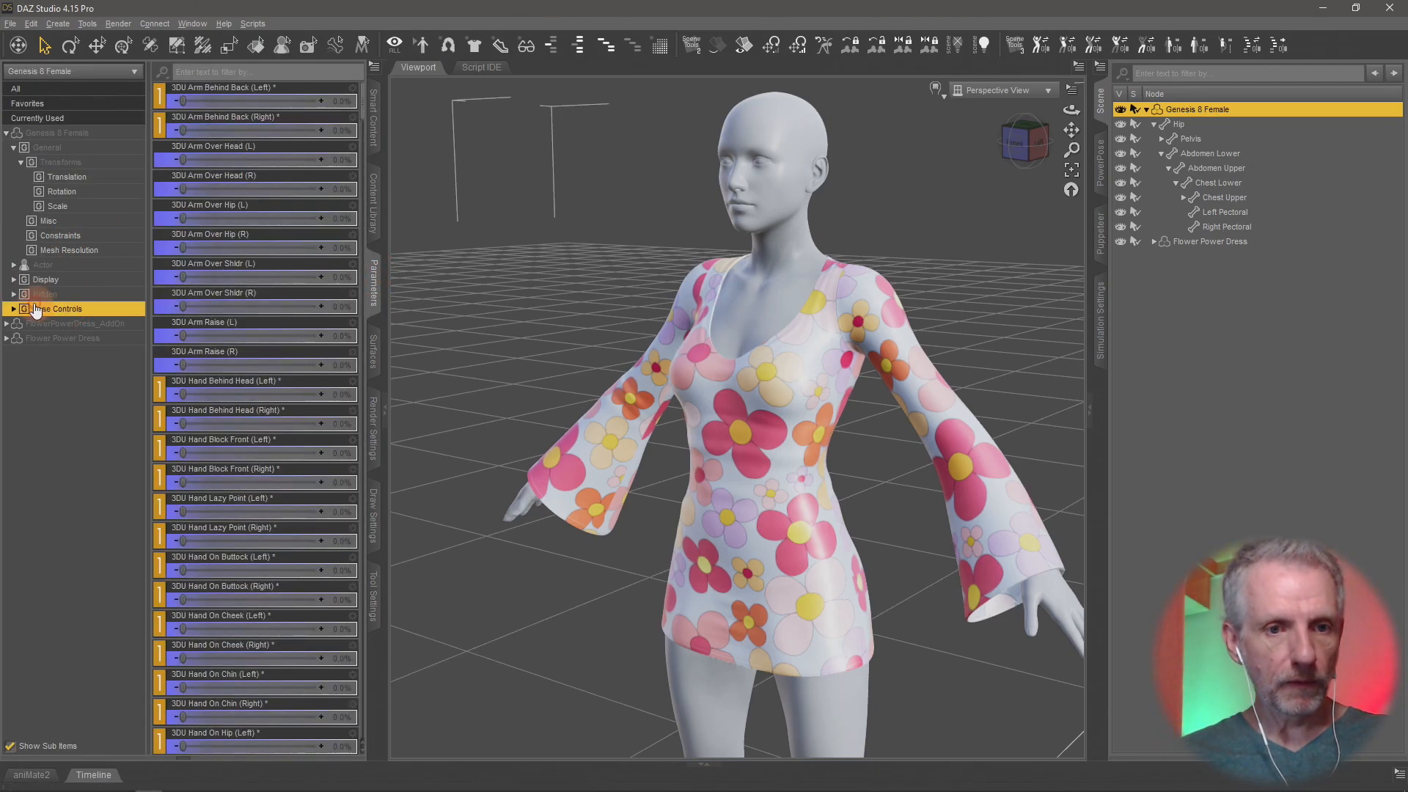
click(13, 265)
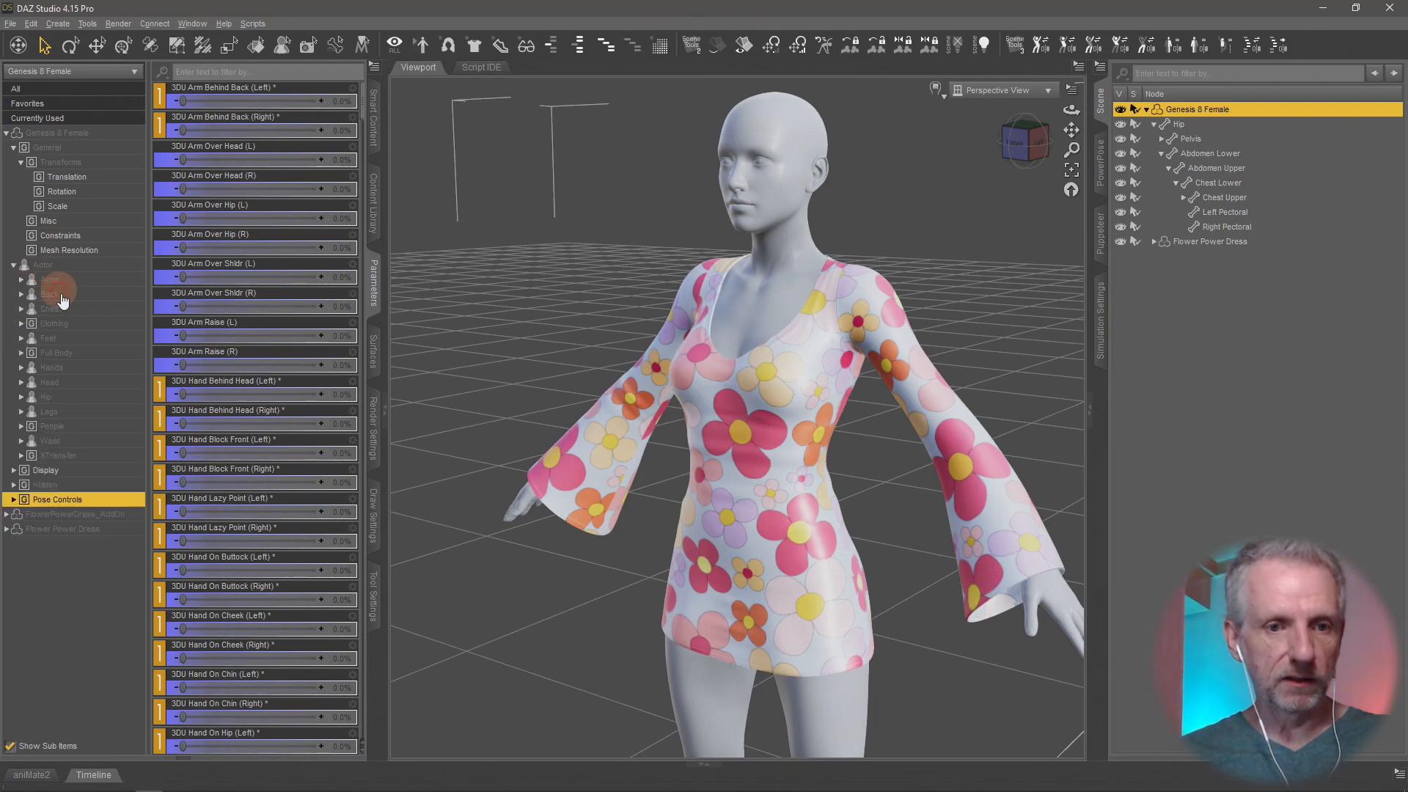
click(76, 353)
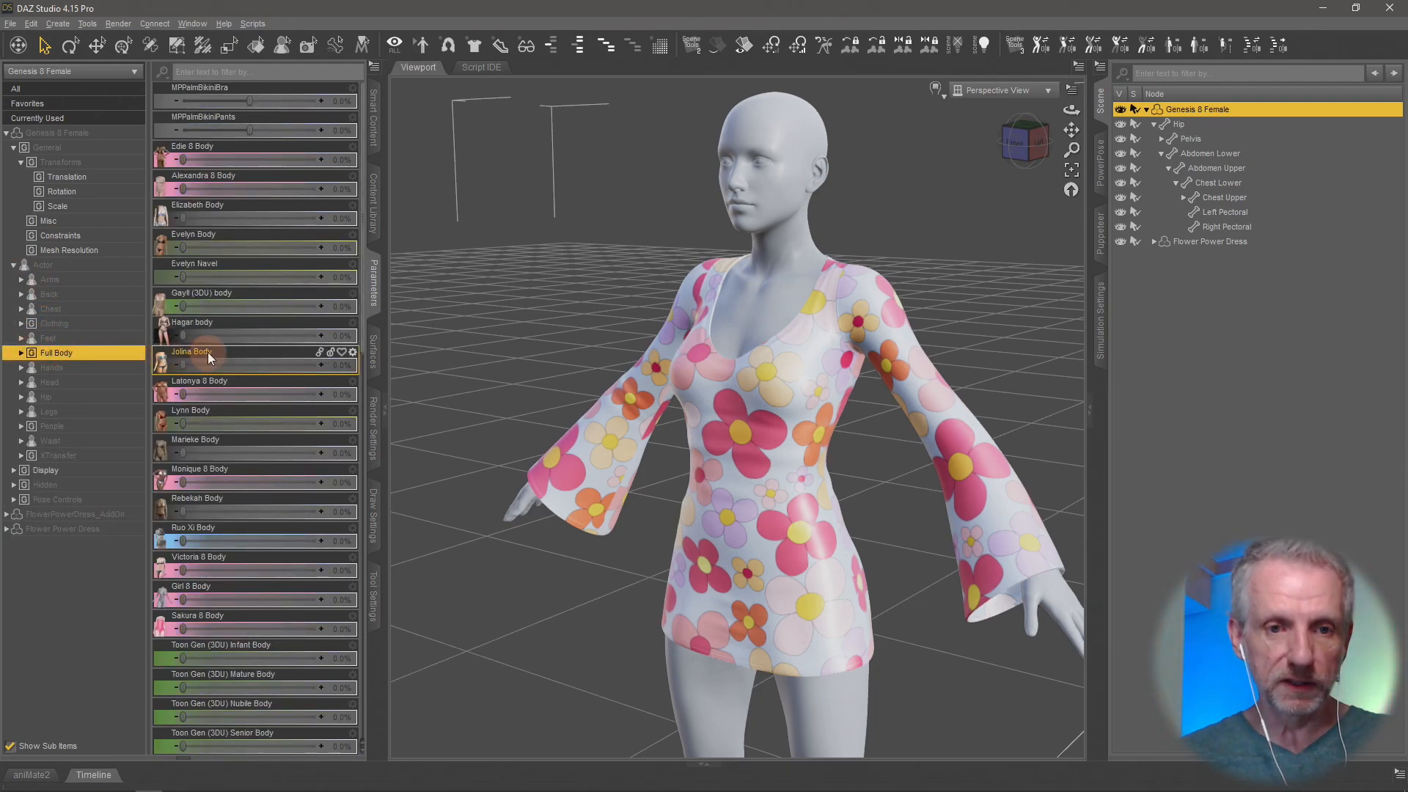
Step: Try out the Hagar, Evelyn and Edie 8 full-body morphs on the dressed figure
drag(221, 335, 130, 343)
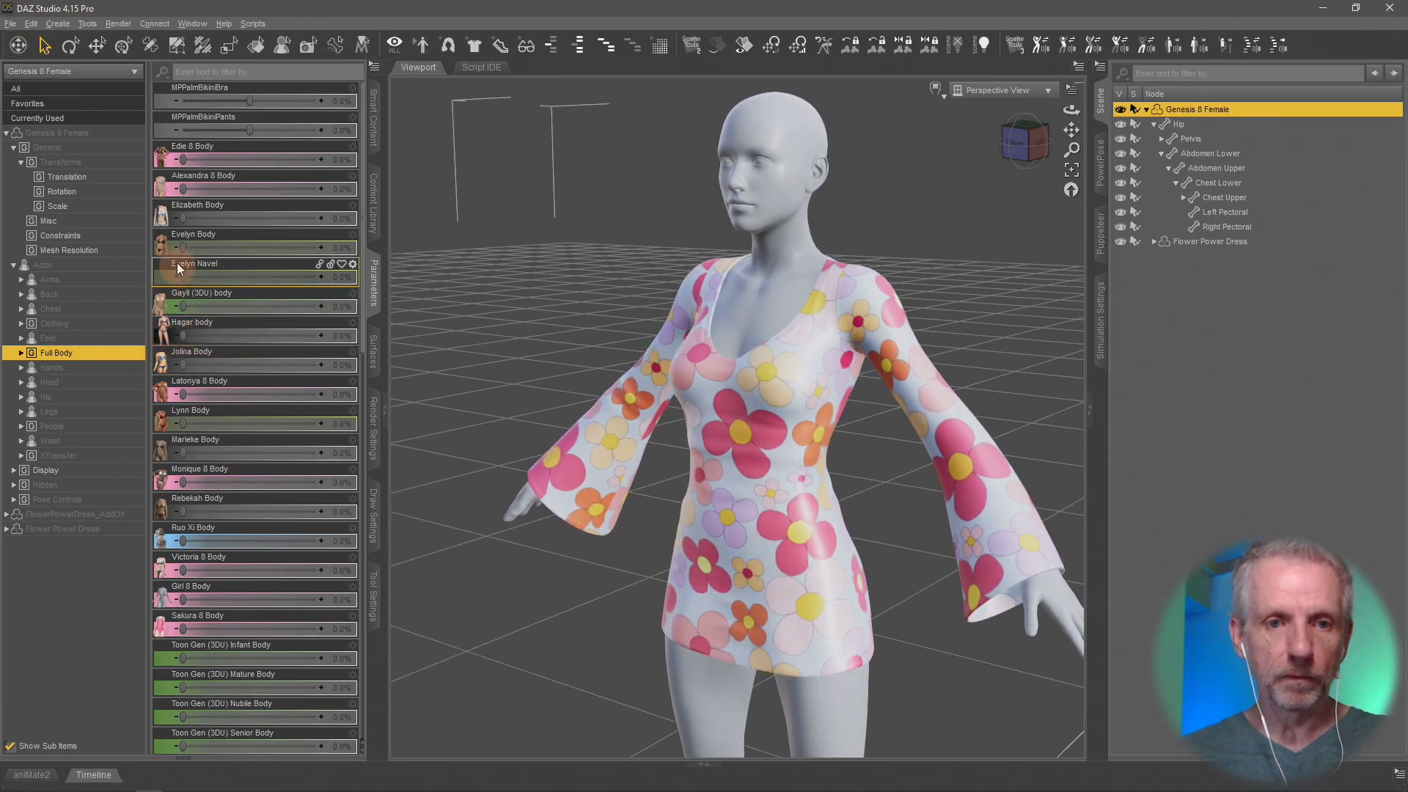
drag(183, 248, 117, 258)
drag(181, 162, 103, 180)
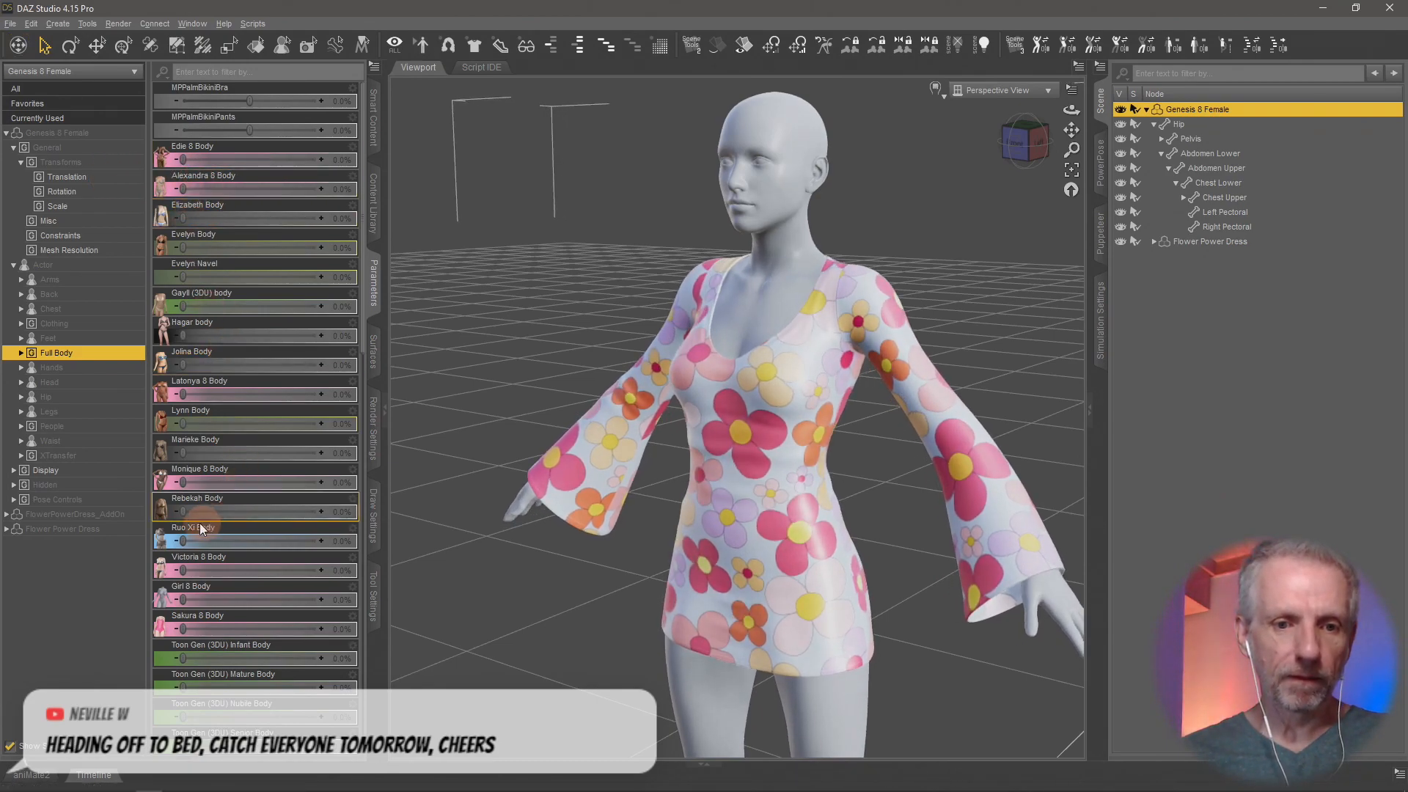
Step: Set the figure's Monique 8 Body morph to 100%
drag(187, 515, 322, 493)
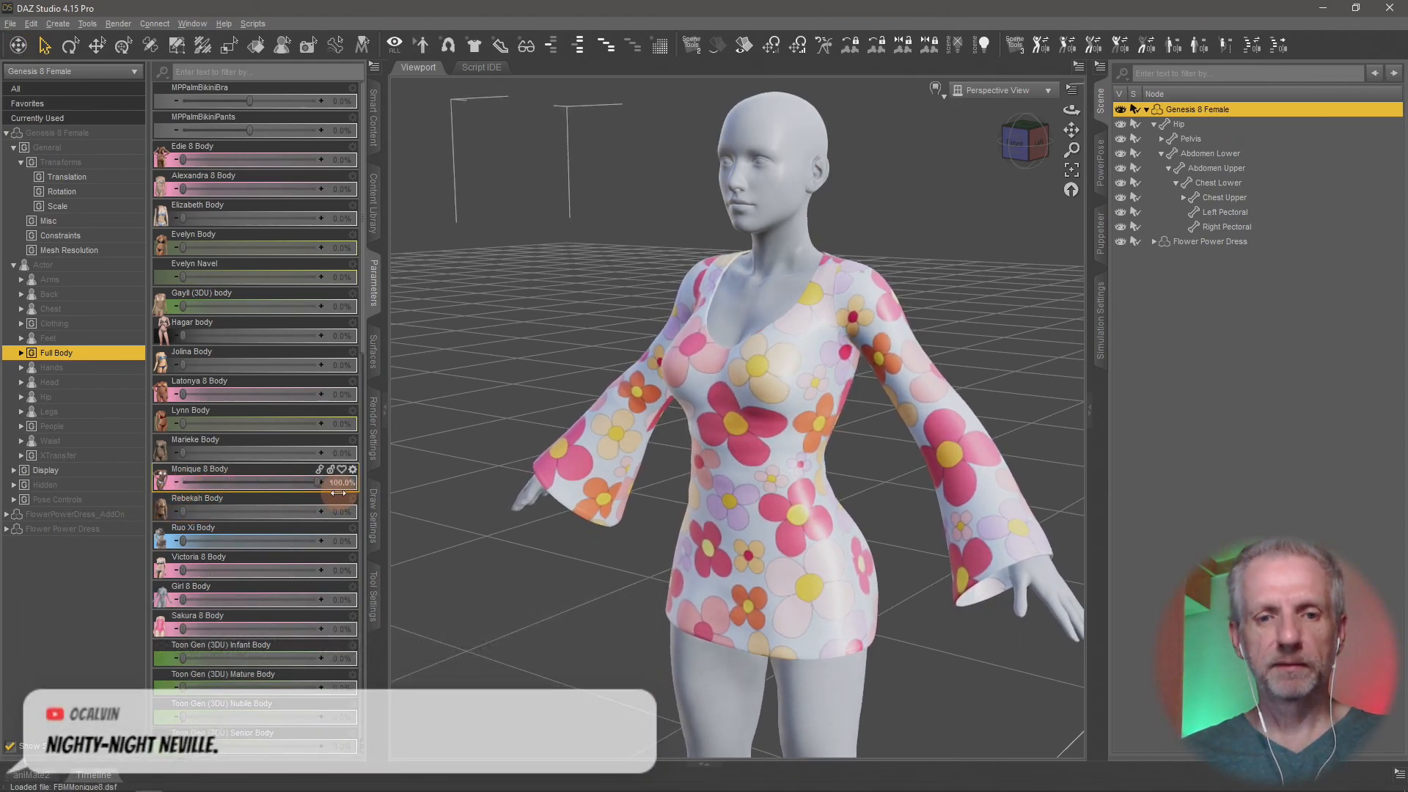
click(818, 483)
middle_drag(781, 492, 775, 498)
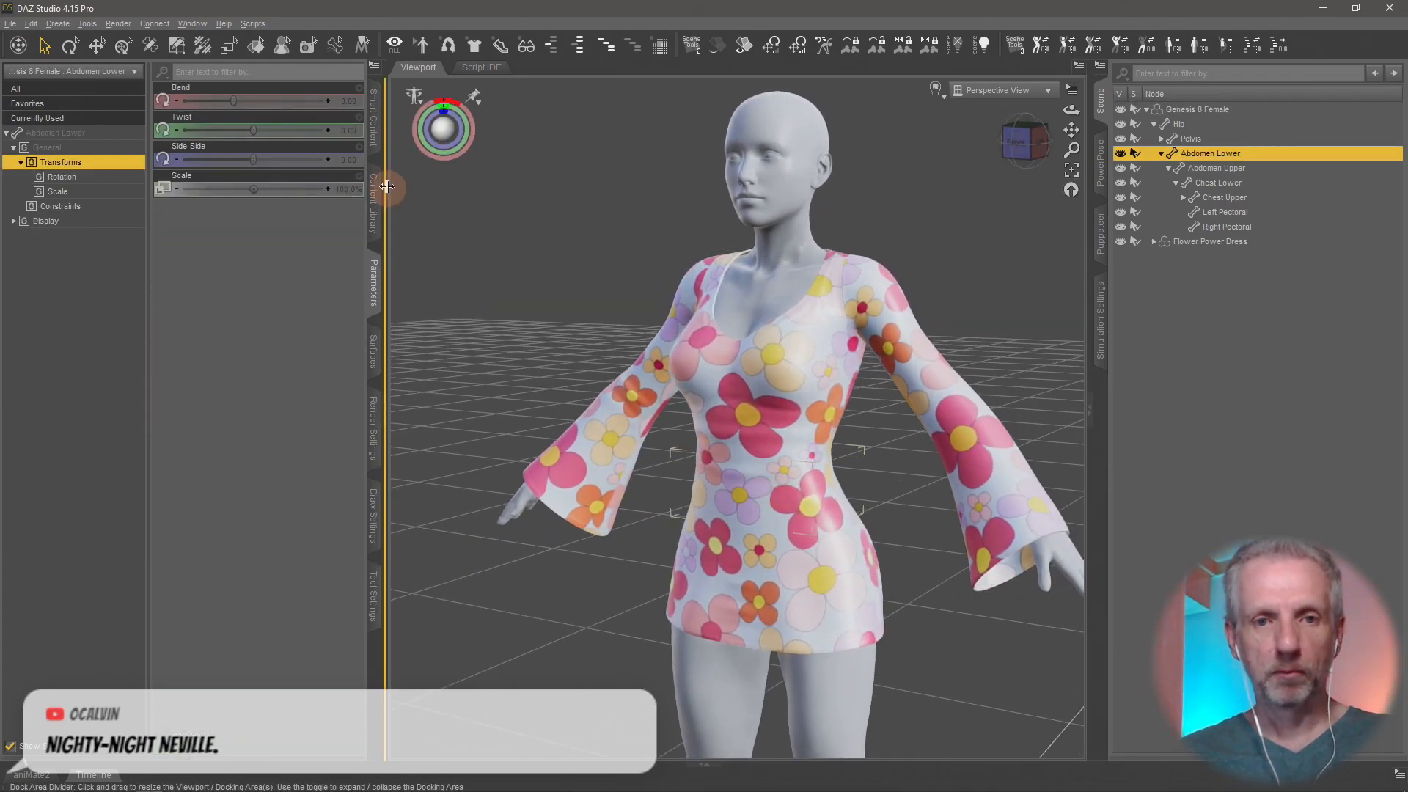
Step: Apply the first ADPose 21 standing pose from Adventure Poses and Props for Genesis 8 Female to the figure
click(381, 142)
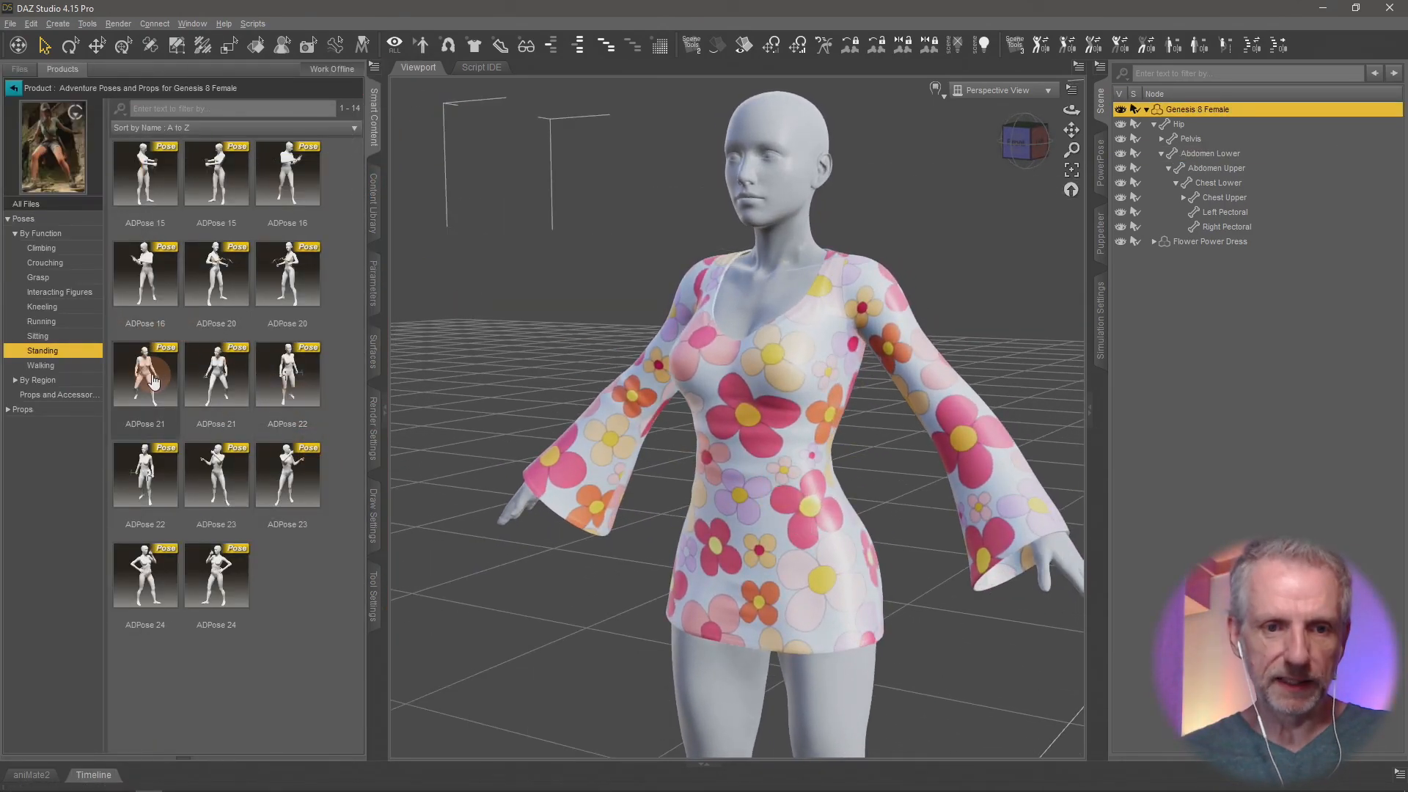
double_click(153, 375)
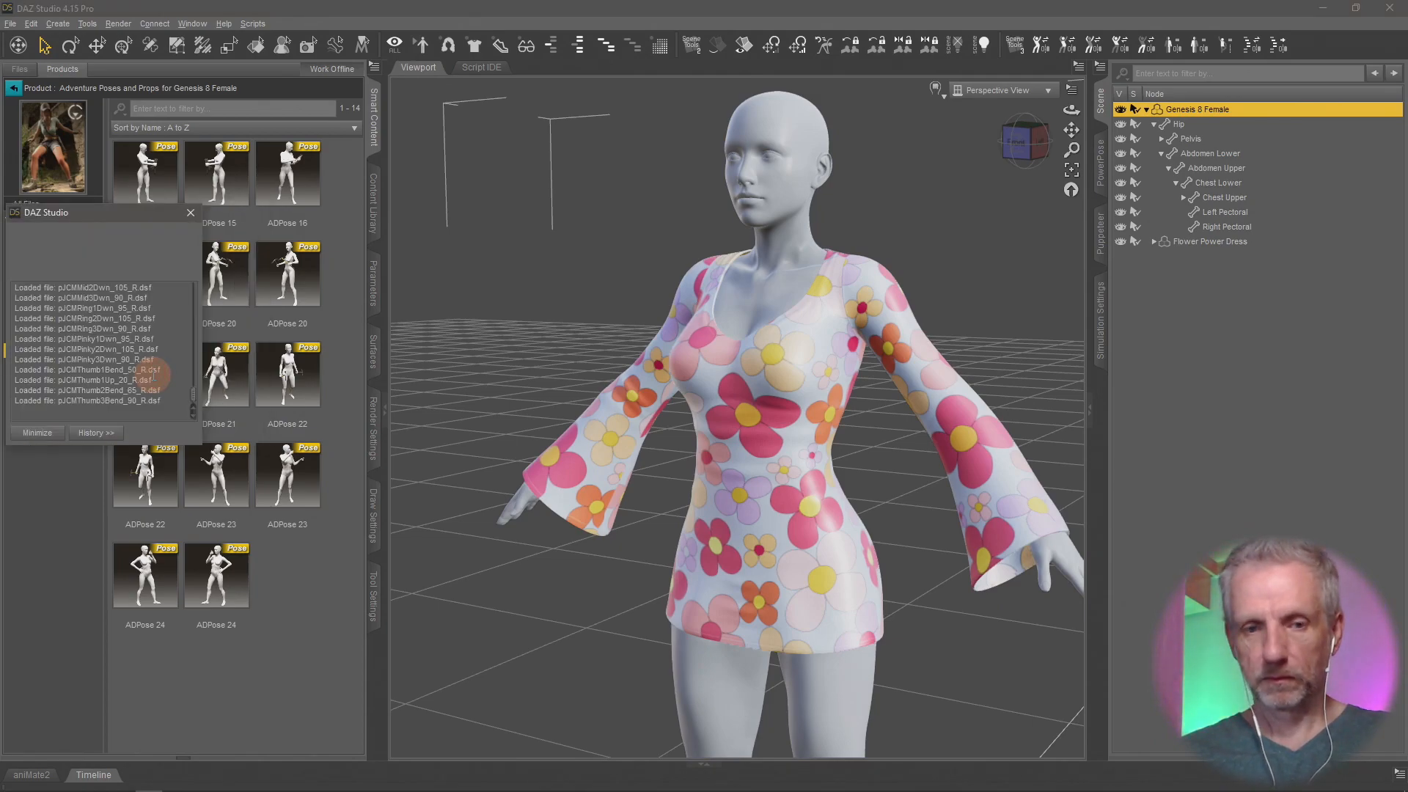
middle_drag(804, 616, 804, 485)
scroll(802, 615, up, 3)
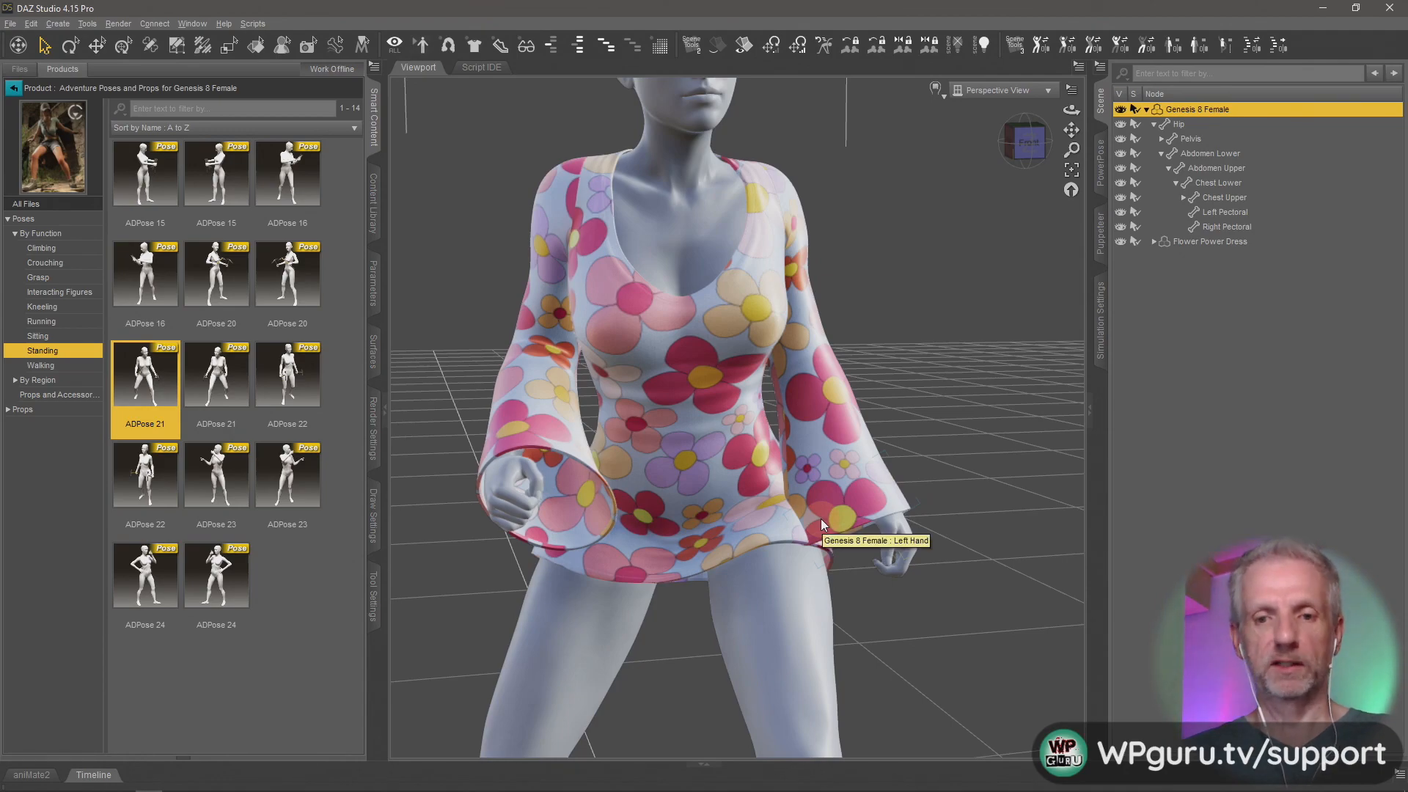
middle_drag(557, 468, 734, 477)
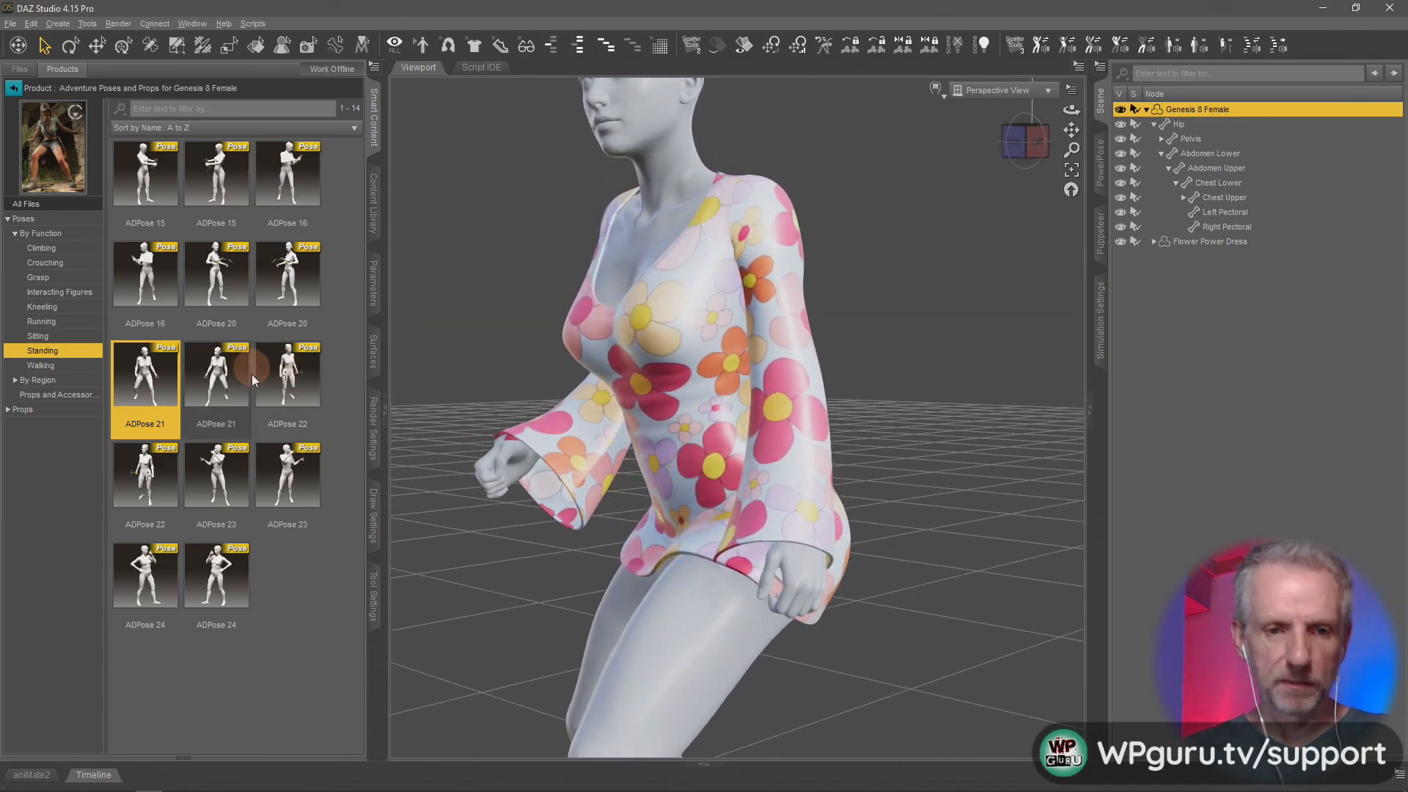
Step: Apply the second, mirrored ADPose 21 standing pose to the Genesis 8 Female figure and check the dress
double_click(216, 374)
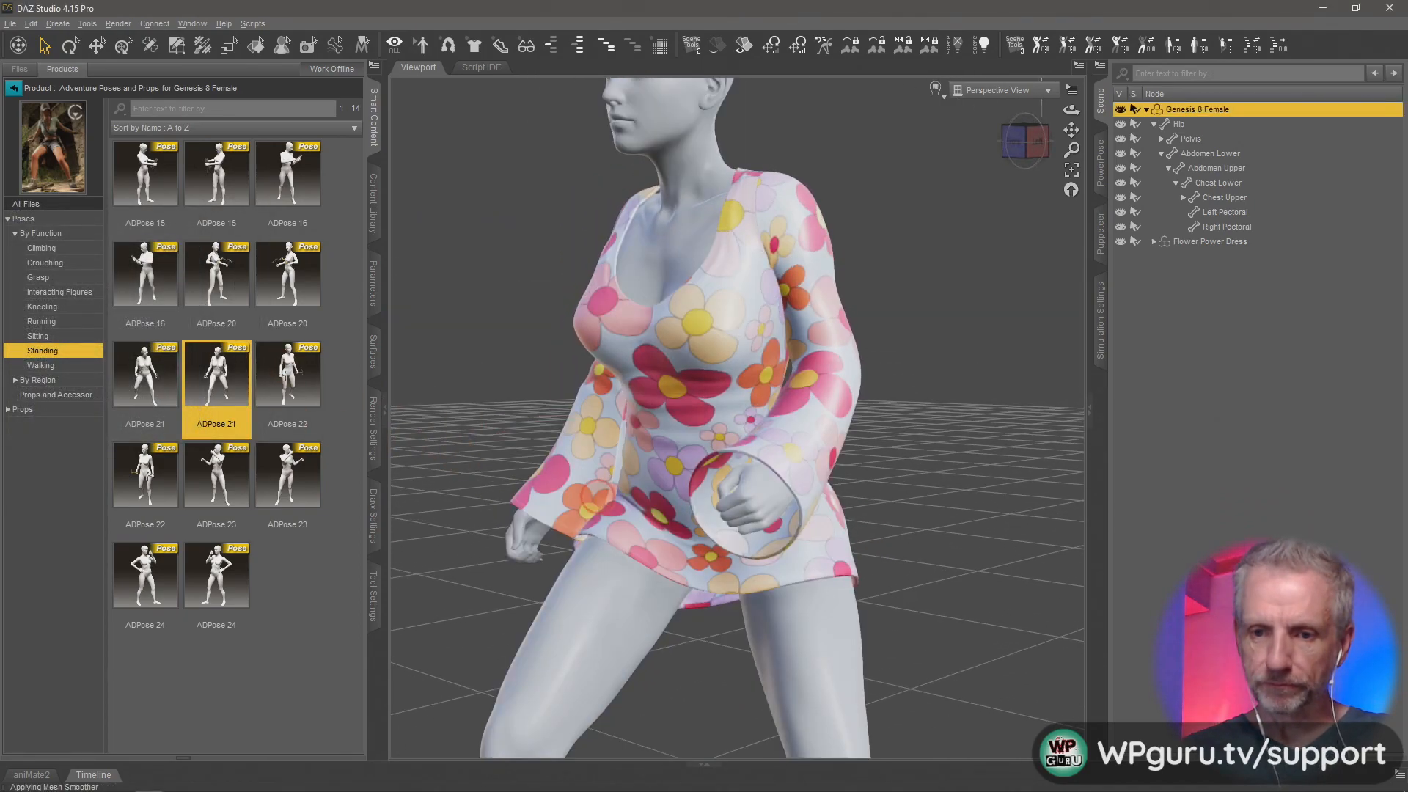
middle_drag(631, 470, 748, 437)
middle_drag(599, 493, 930, 517)
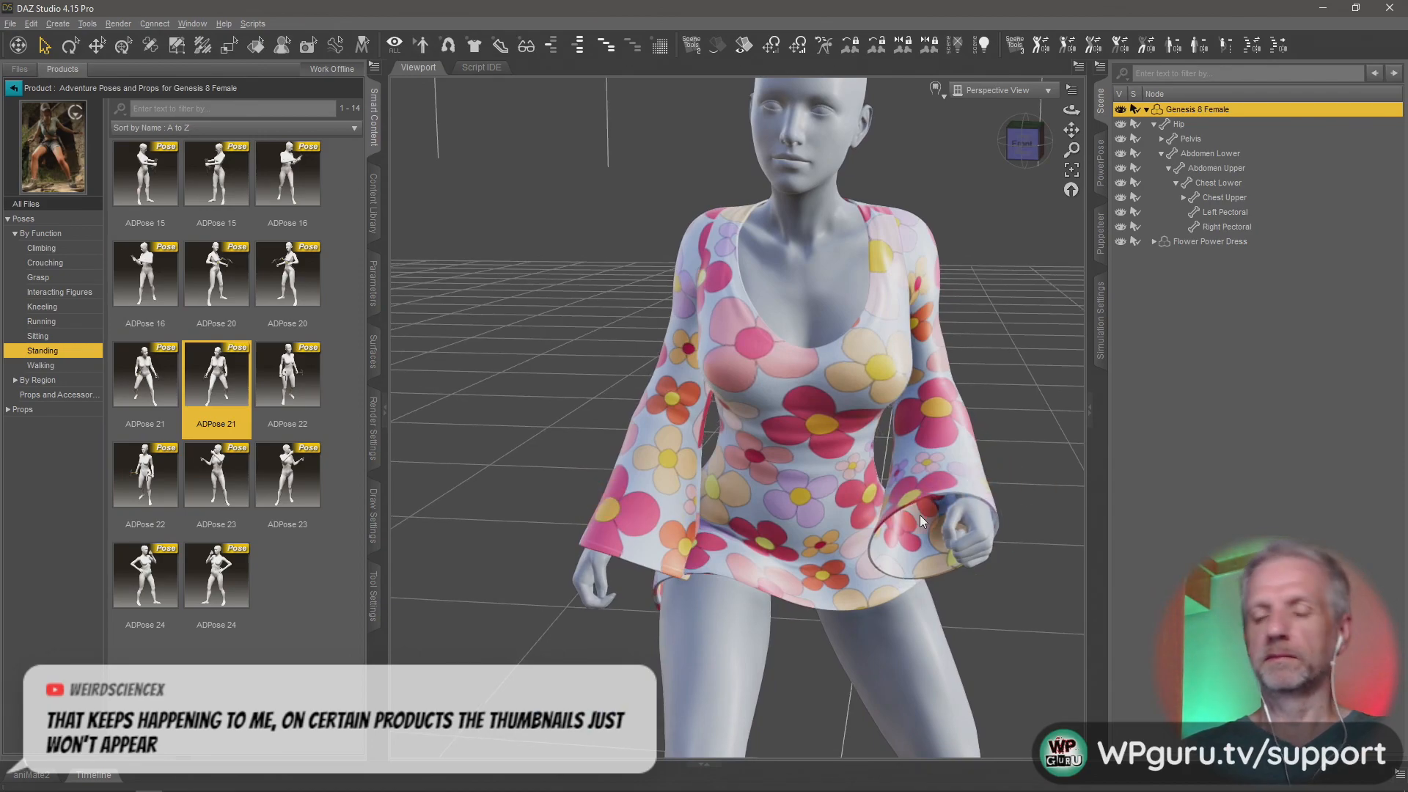
middle_drag(799, 529, 832, 517)
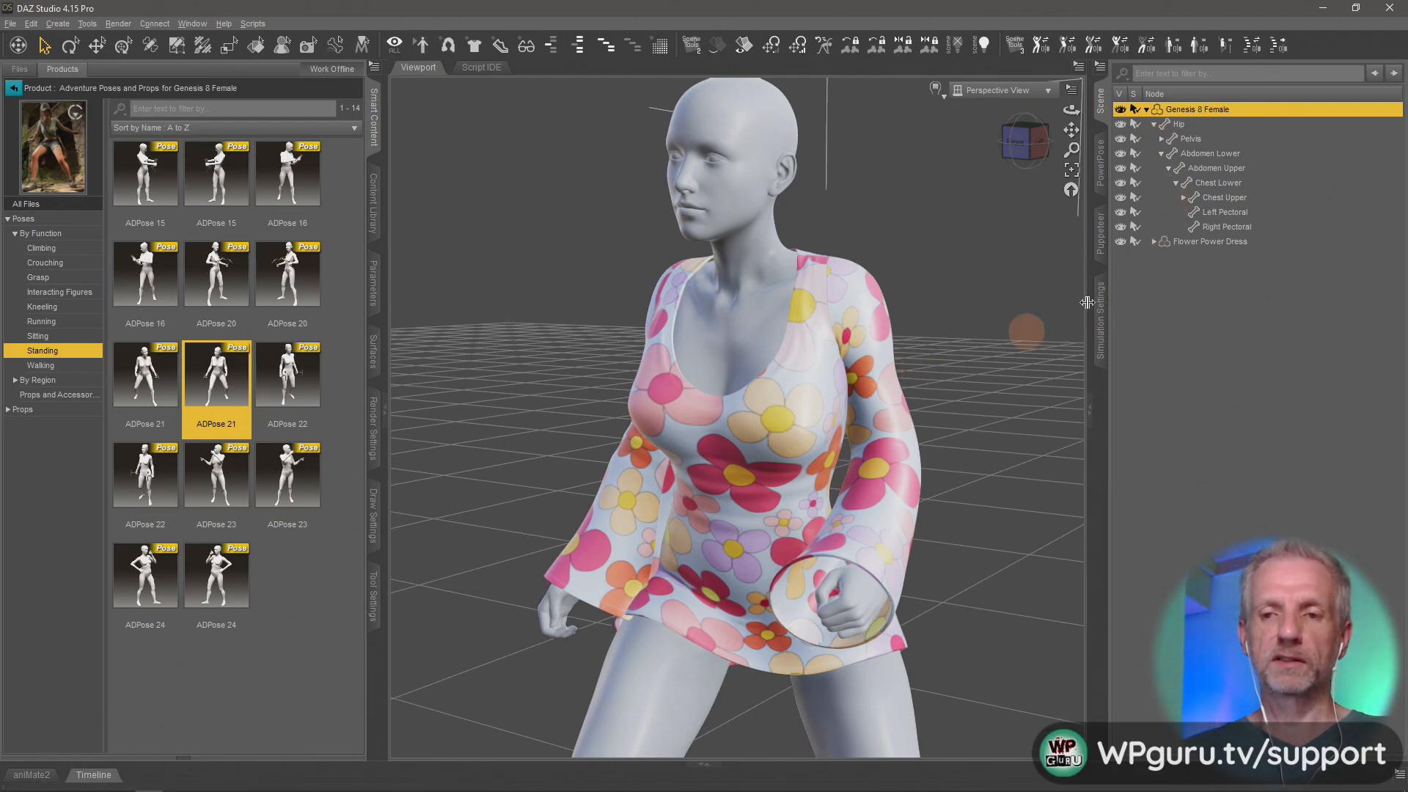
Step: Toggle the visibility of the Flower Power Dress and the figure to inspect the body and dress separately
click(1121, 242)
middle_drag(927, 422, 924, 421)
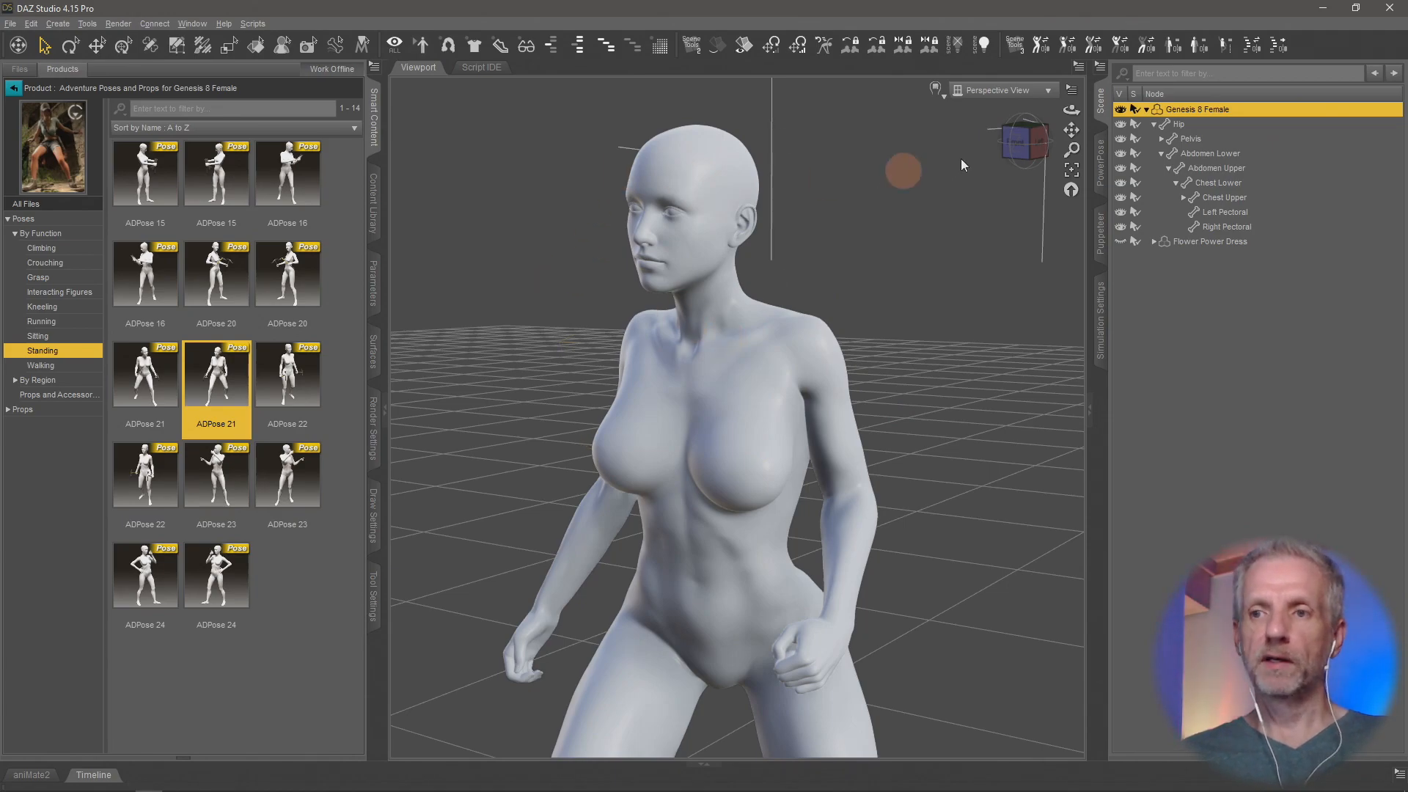
click(1120, 109)
click(1123, 242)
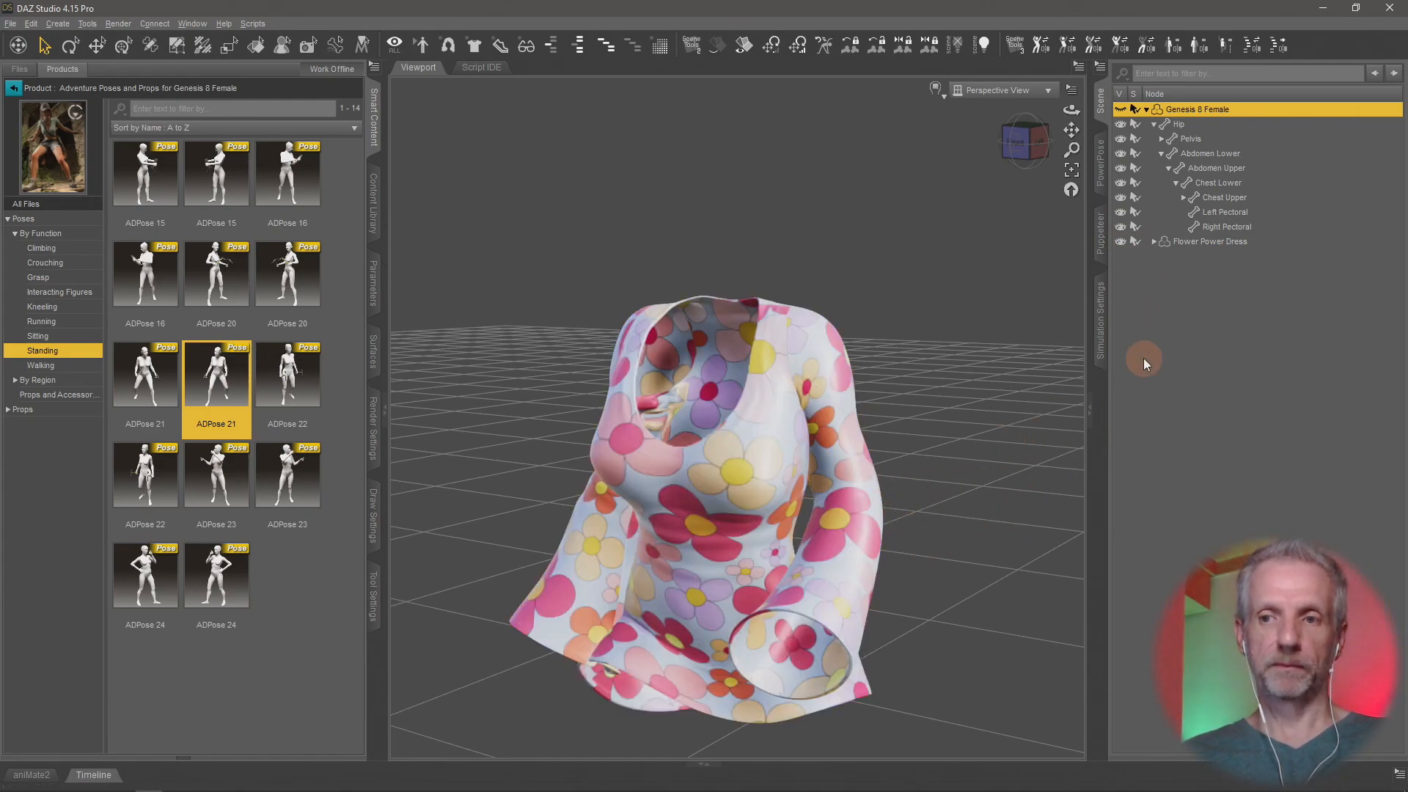
click(1120, 110)
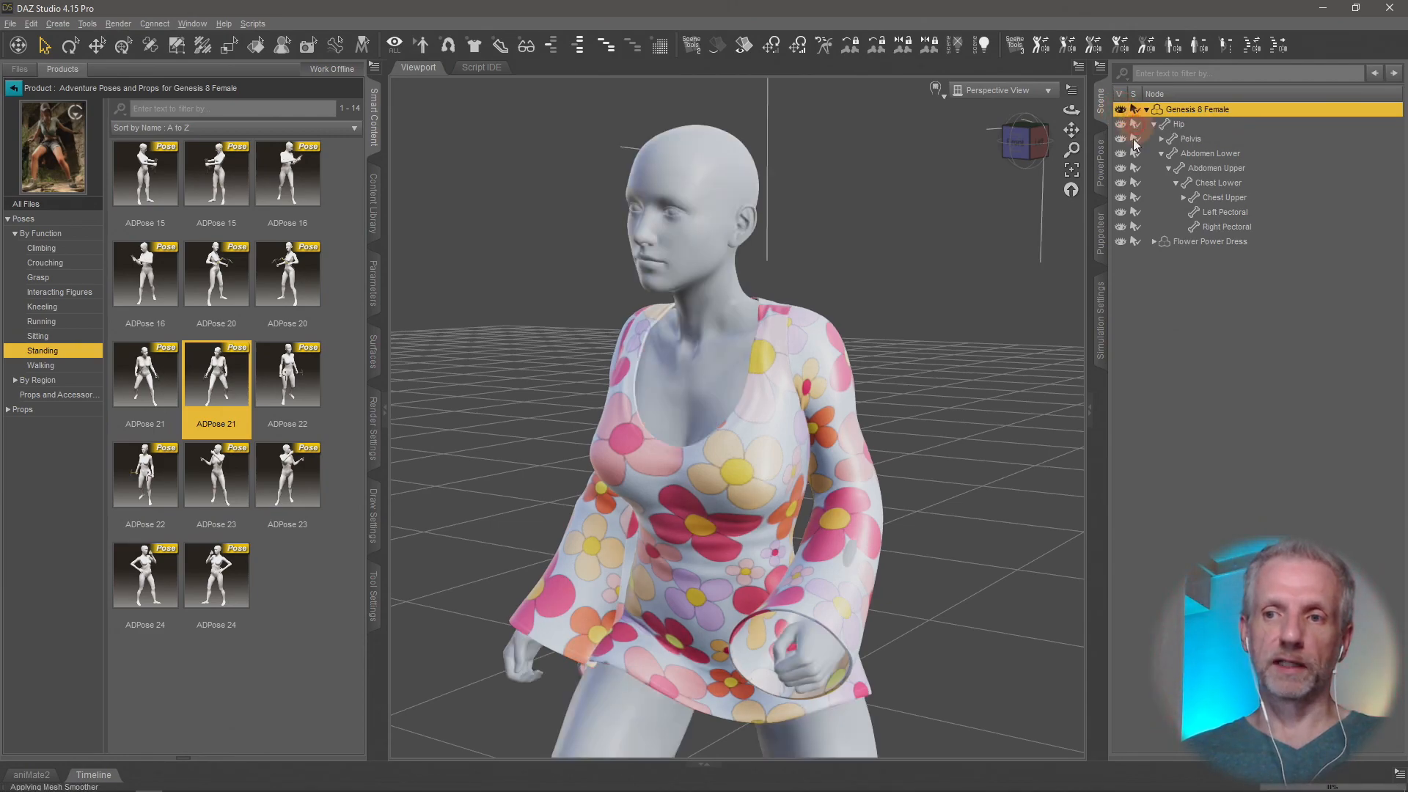
Step: Hide the Flower Power Dress and display the Genesis 8 Female figure's Full Body morph parameters
click(1120, 242)
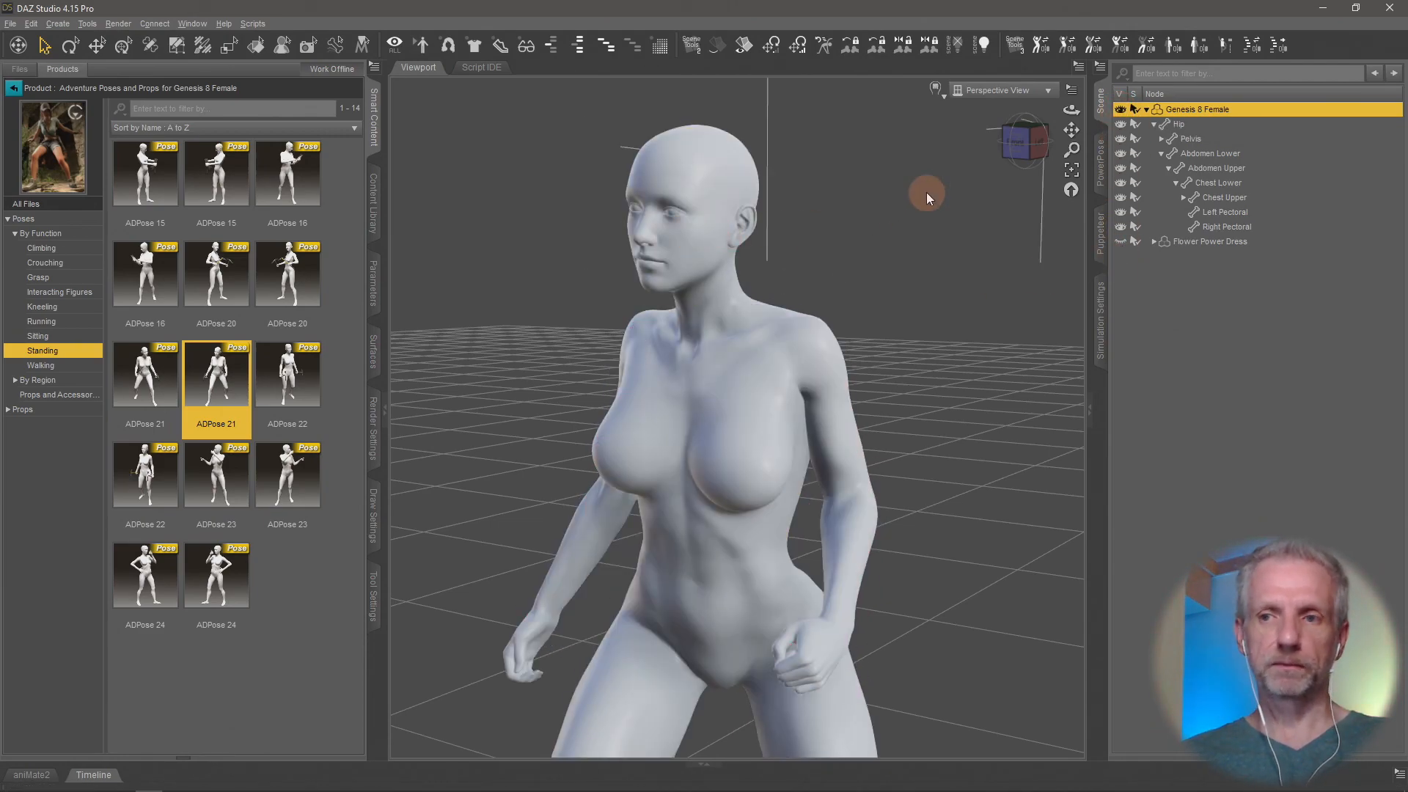
click(377, 282)
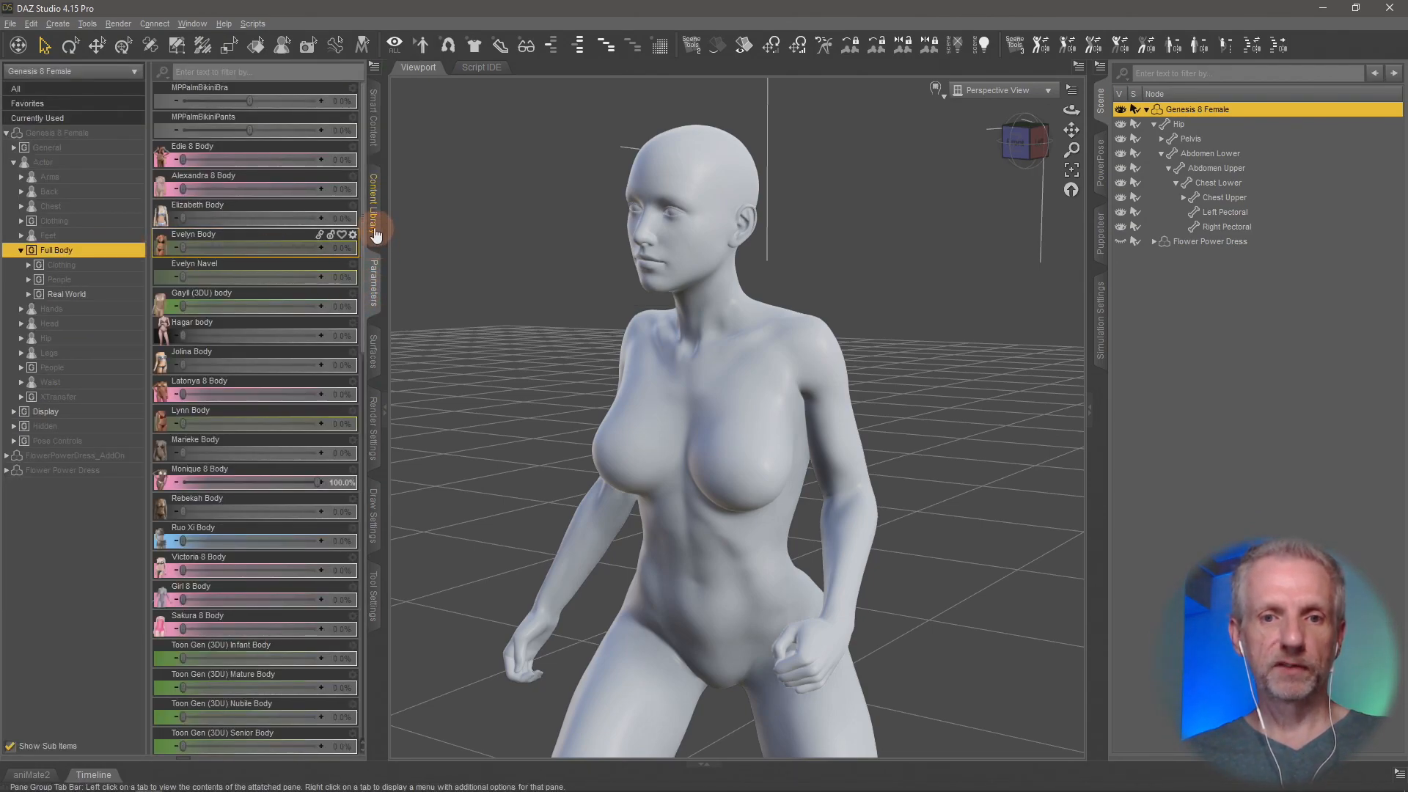
Step: Show the Flower Power Dress and display the Mesh Resolution parameters of the Genesis 8 Female figure and the dress
click(13, 162)
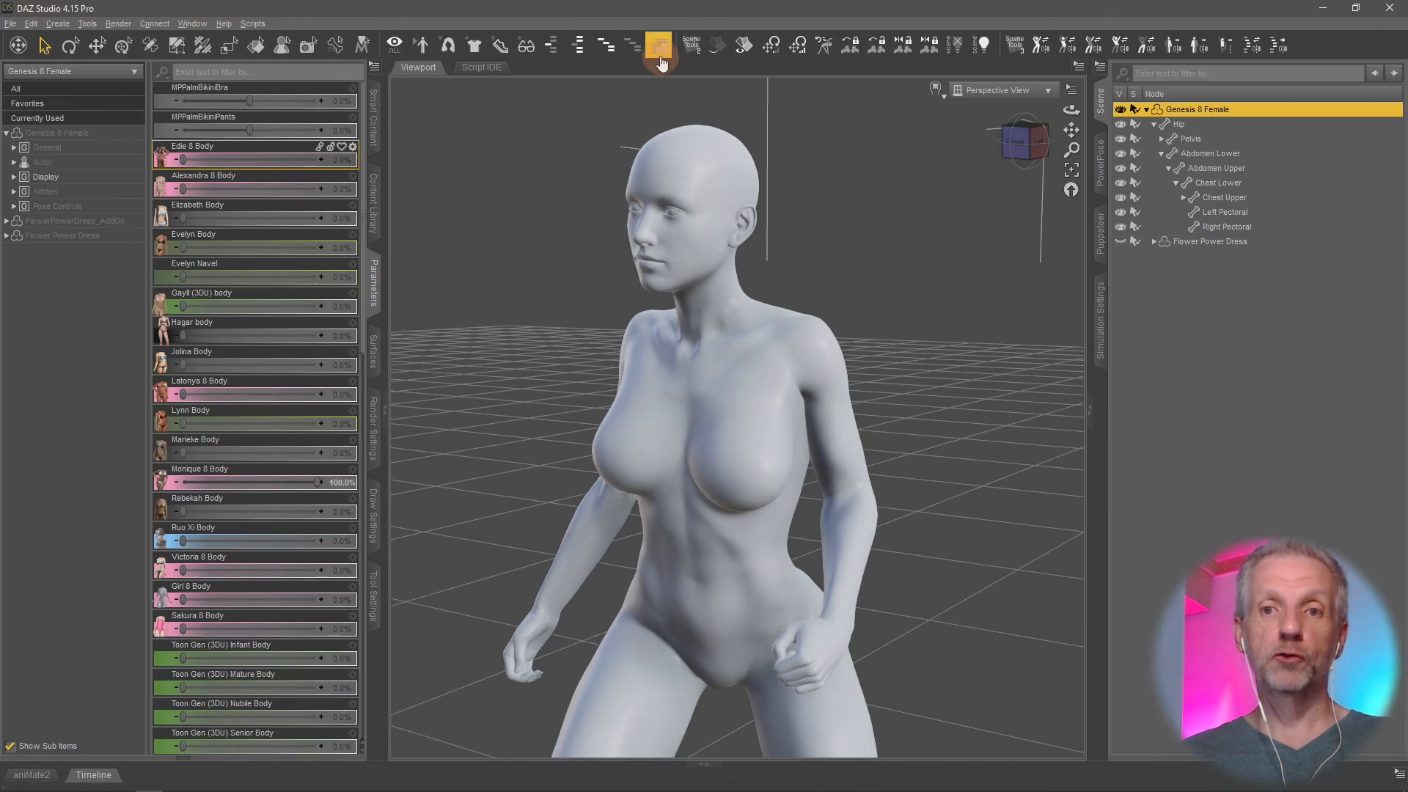
click(1122, 239)
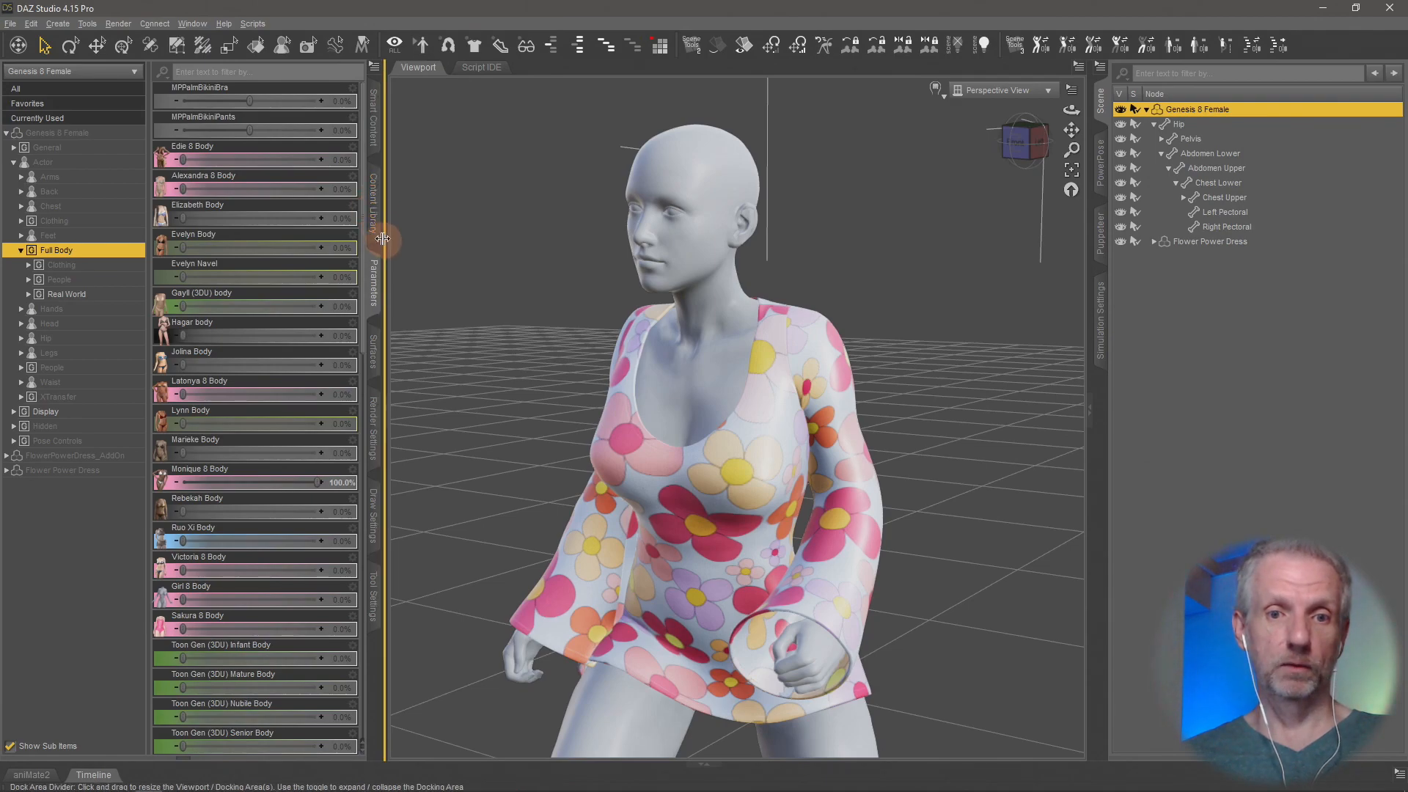
click(14, 162)
click(14, 148)
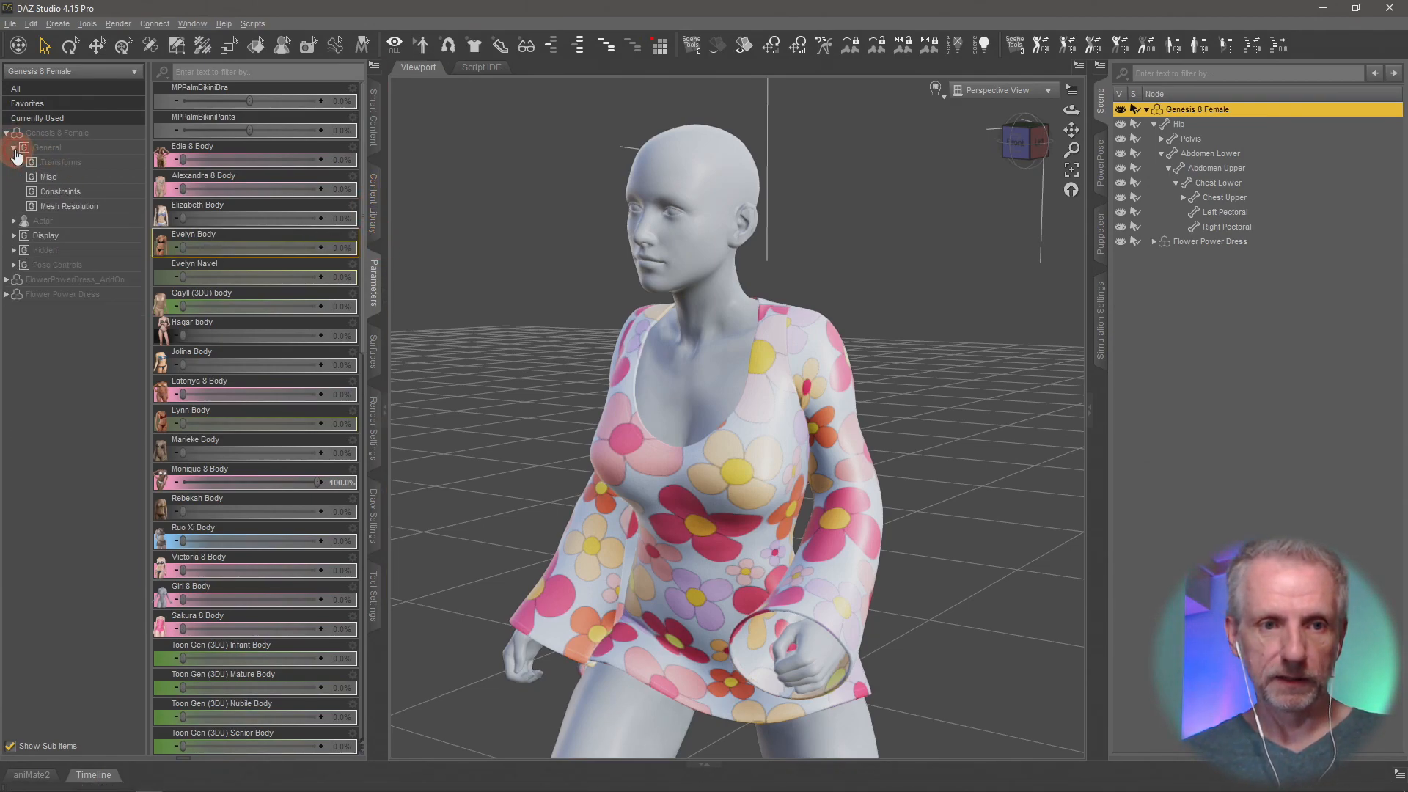
click(69, 206)
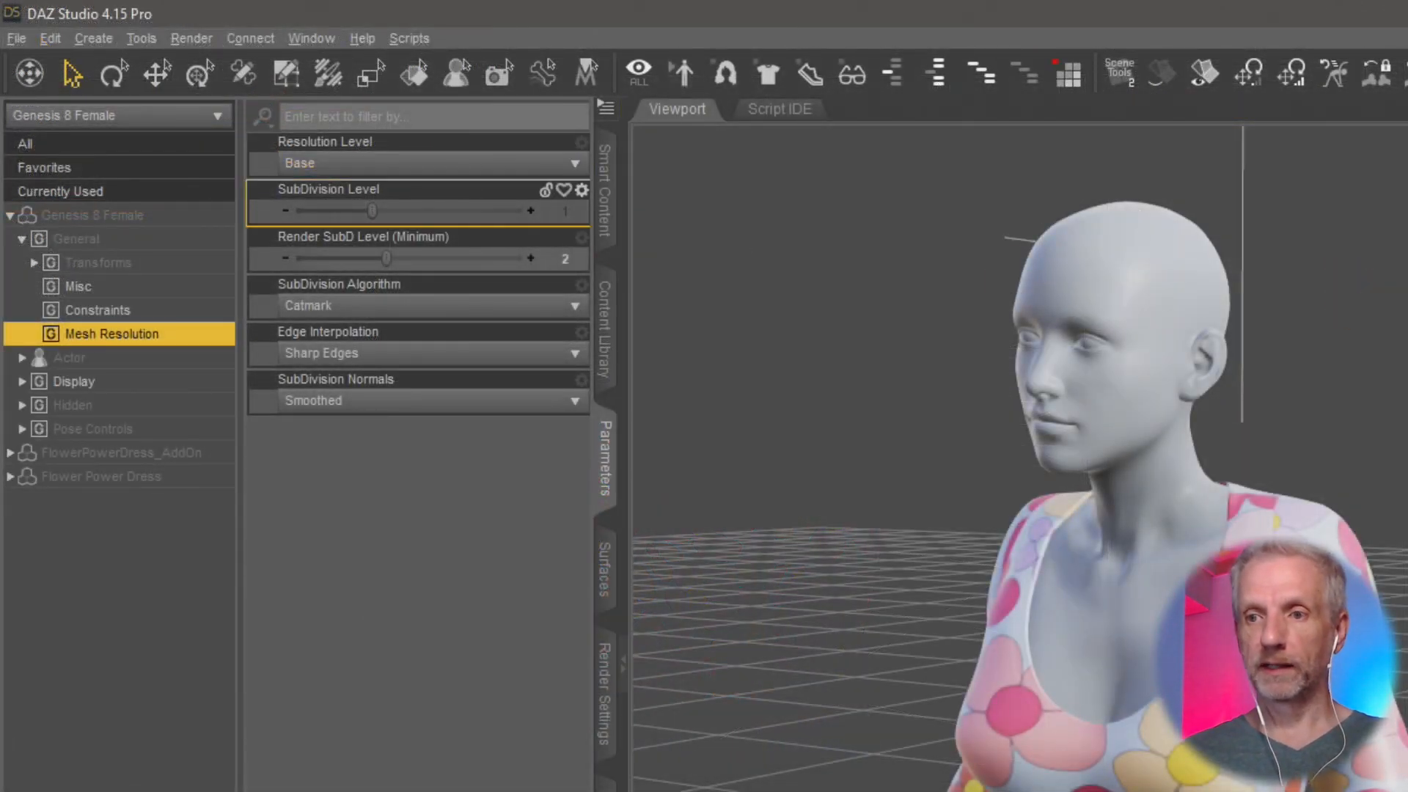
click(1406, 375)
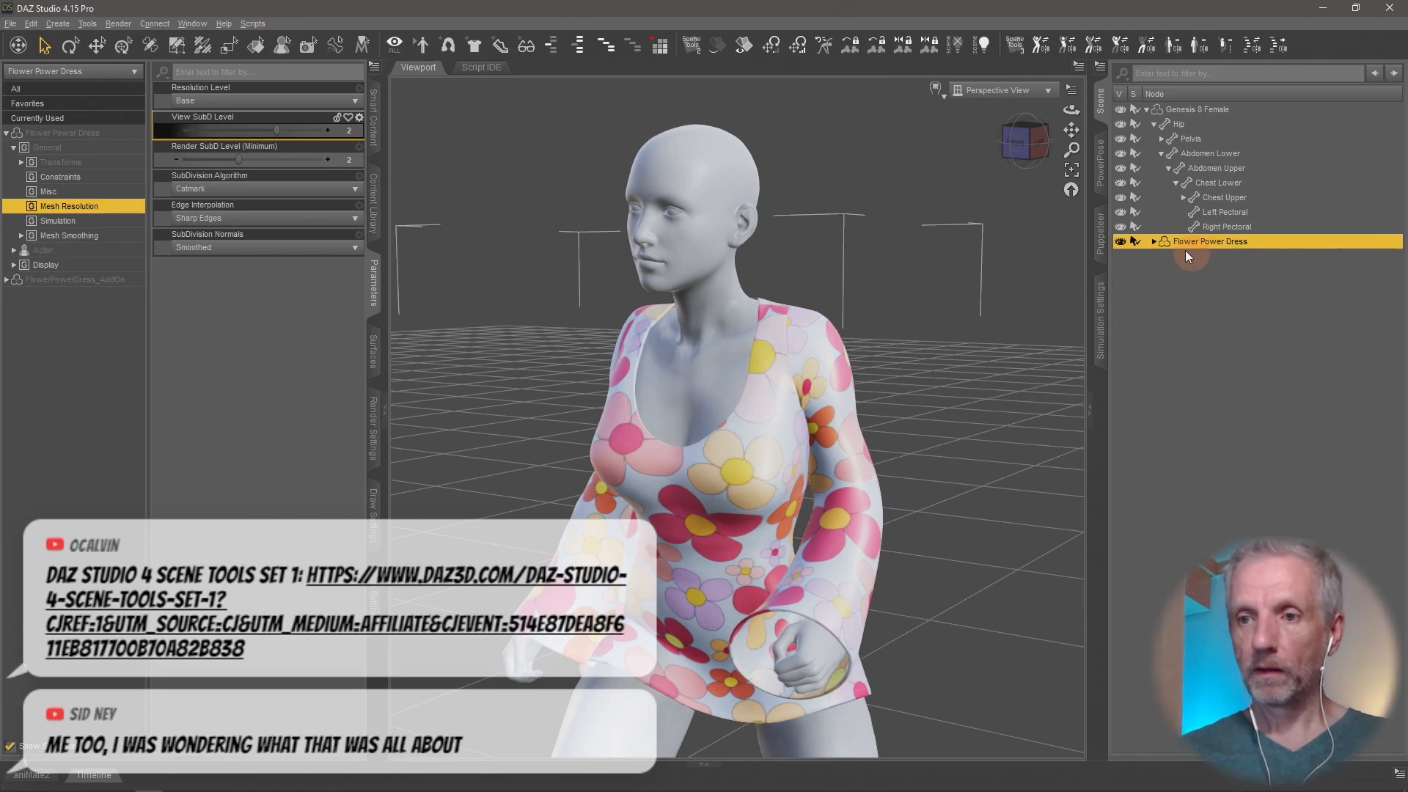
Step: Hide the Flower Power Dress and export the Genesis 8 Female figure as G8F Morphed.obj into the Toon Mouse folder
click(1117, 242)
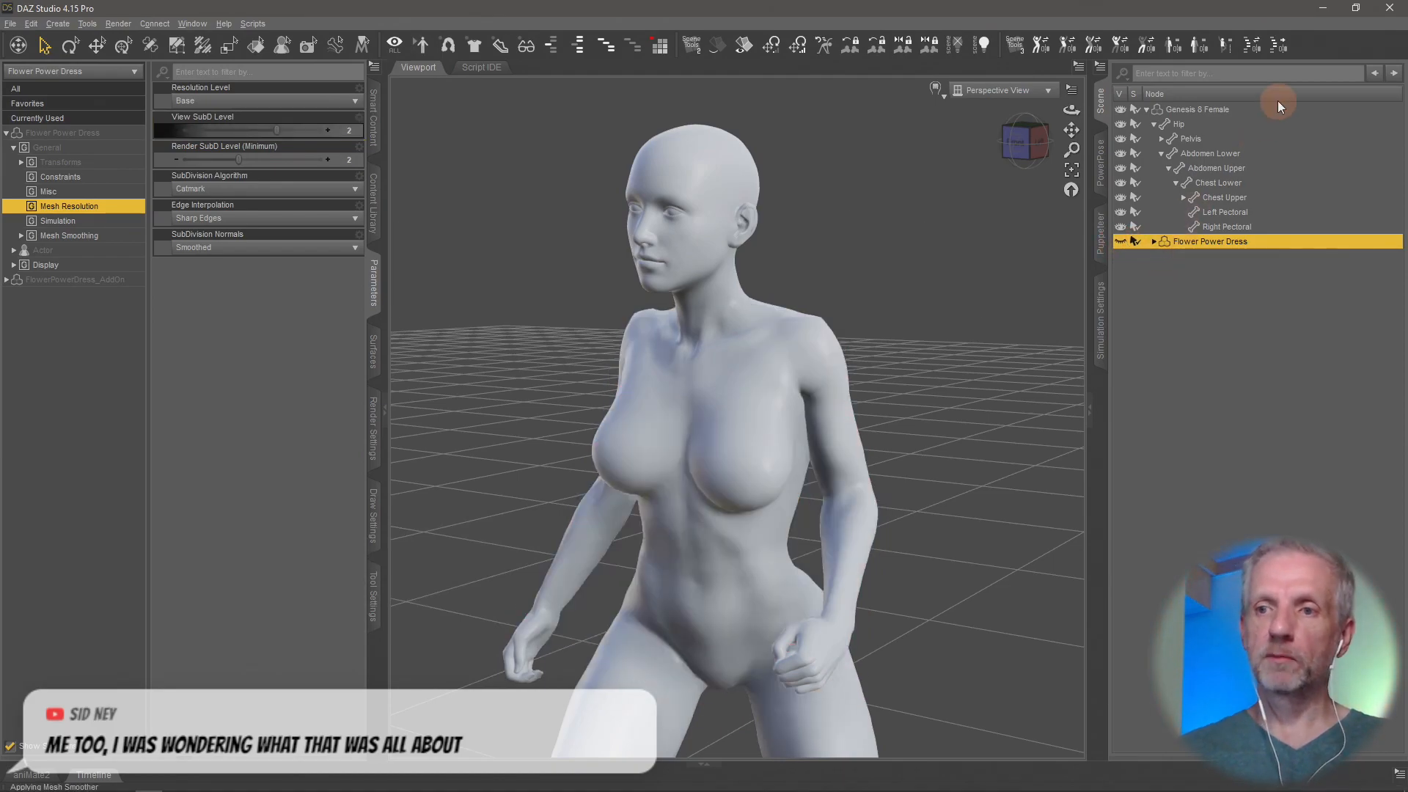
click(1216, 109)
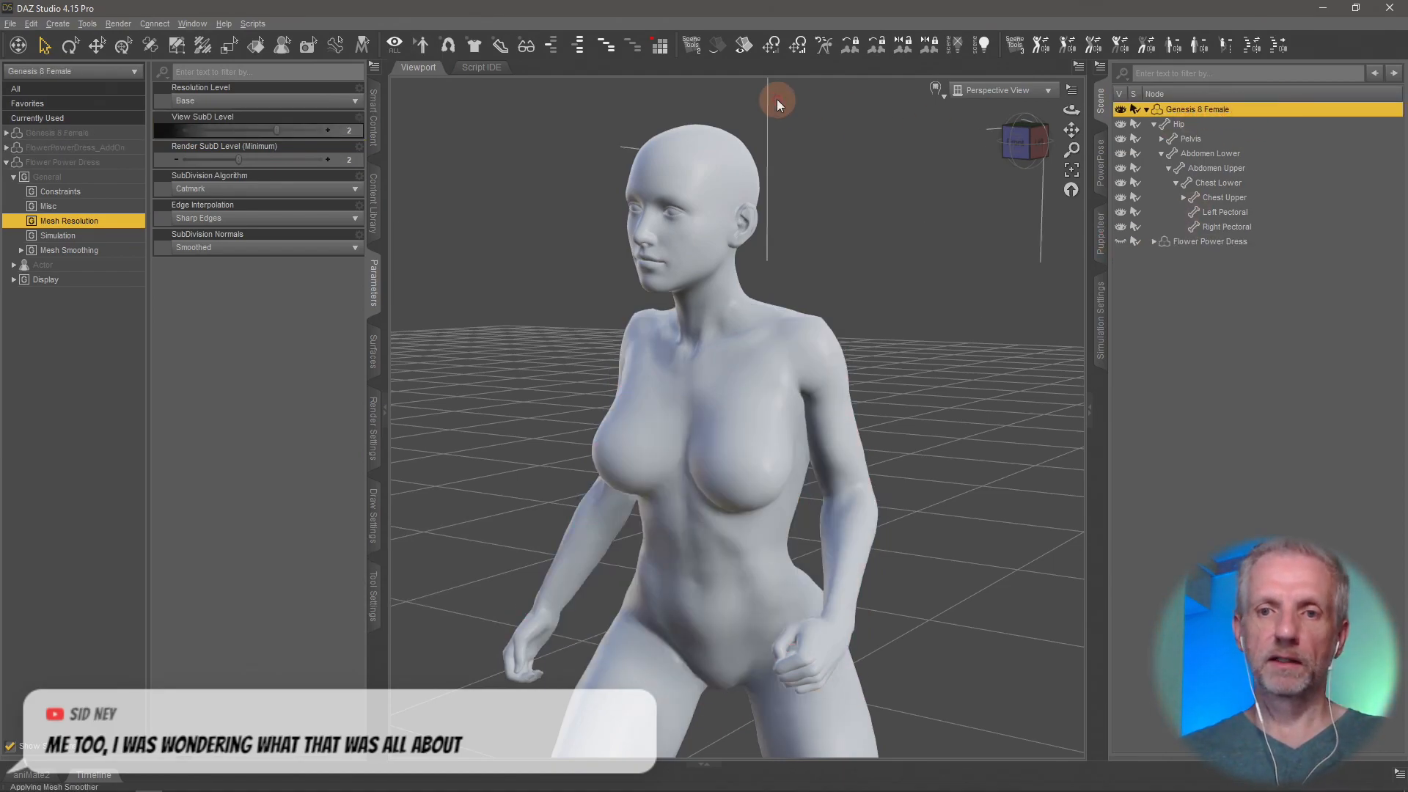
click(10, 25)
click(115, 195)
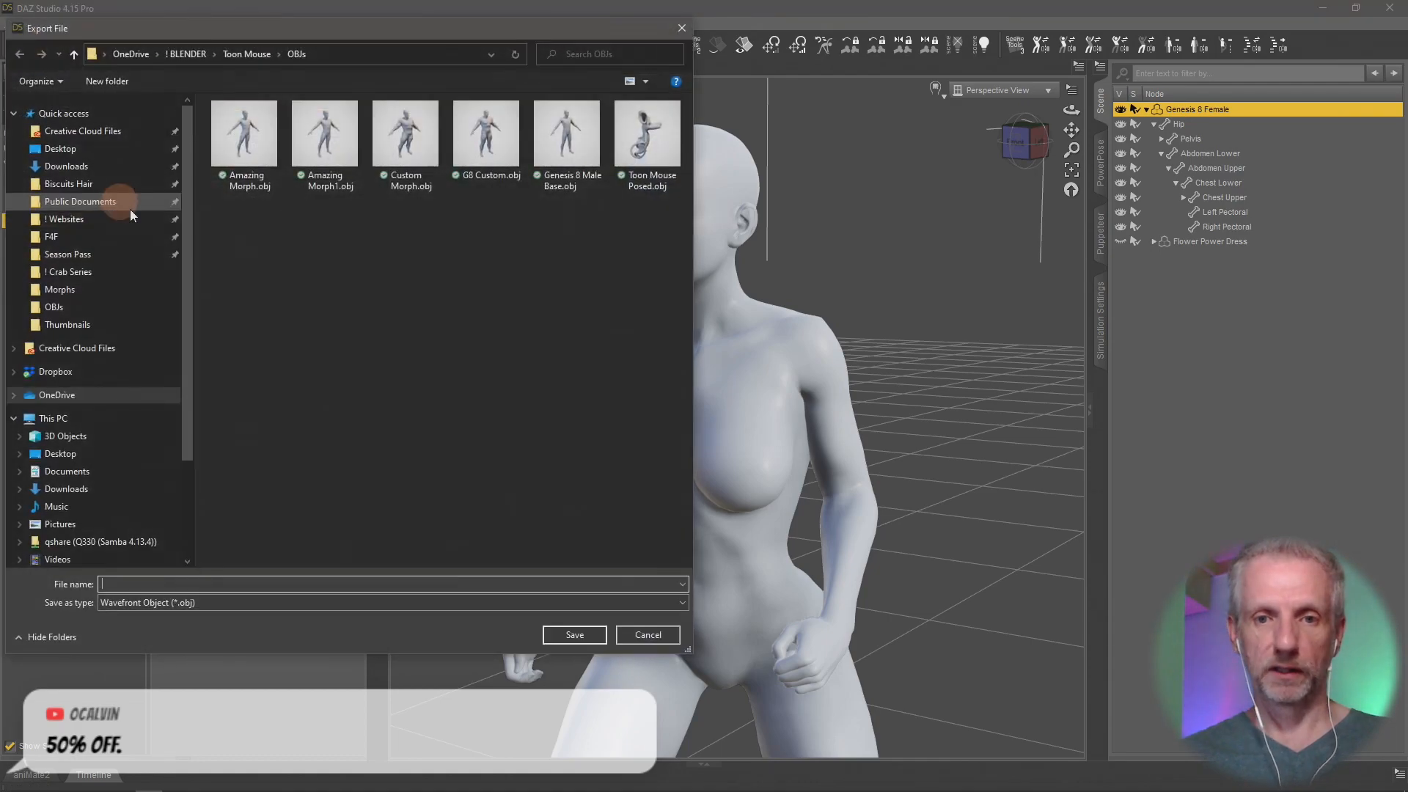
click(252, 61)
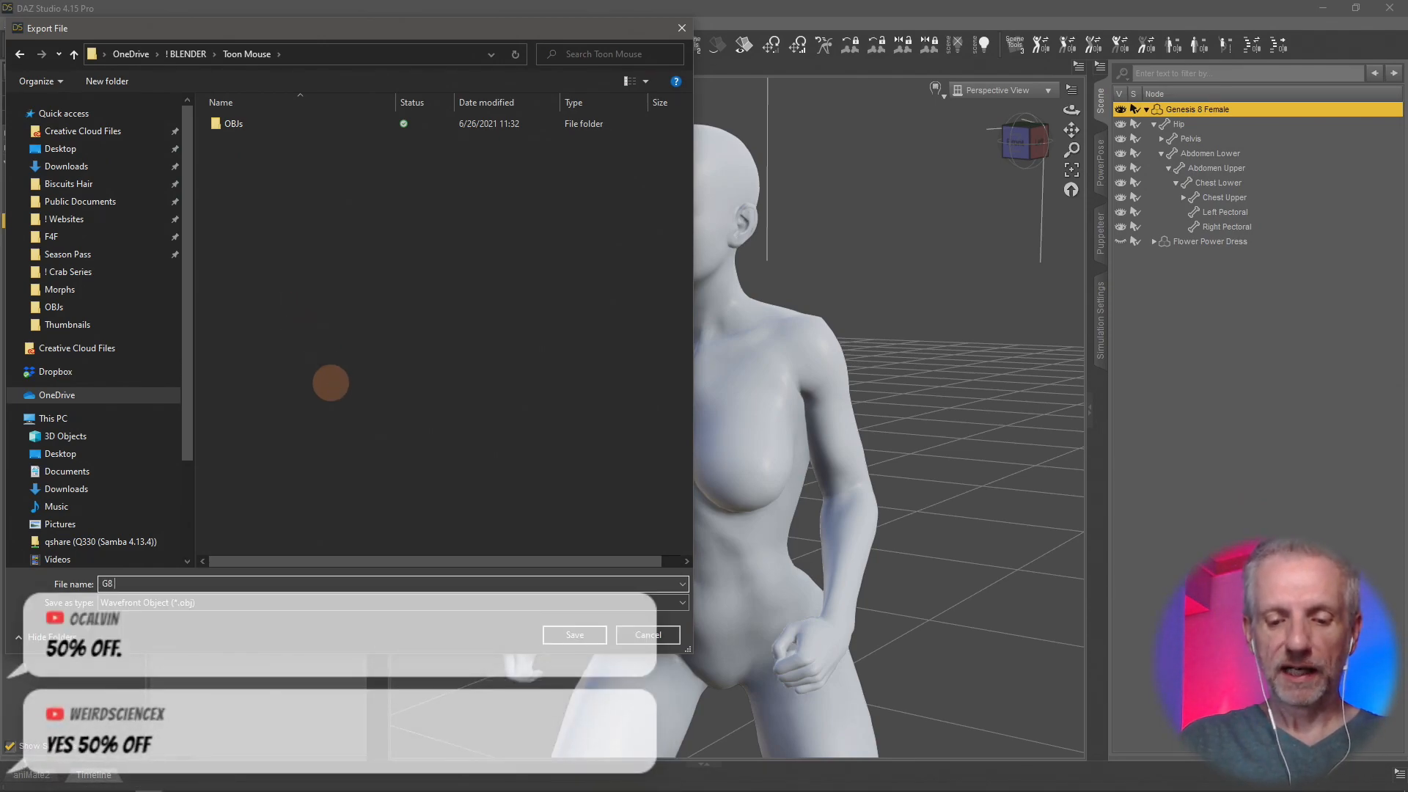
text(rphed)
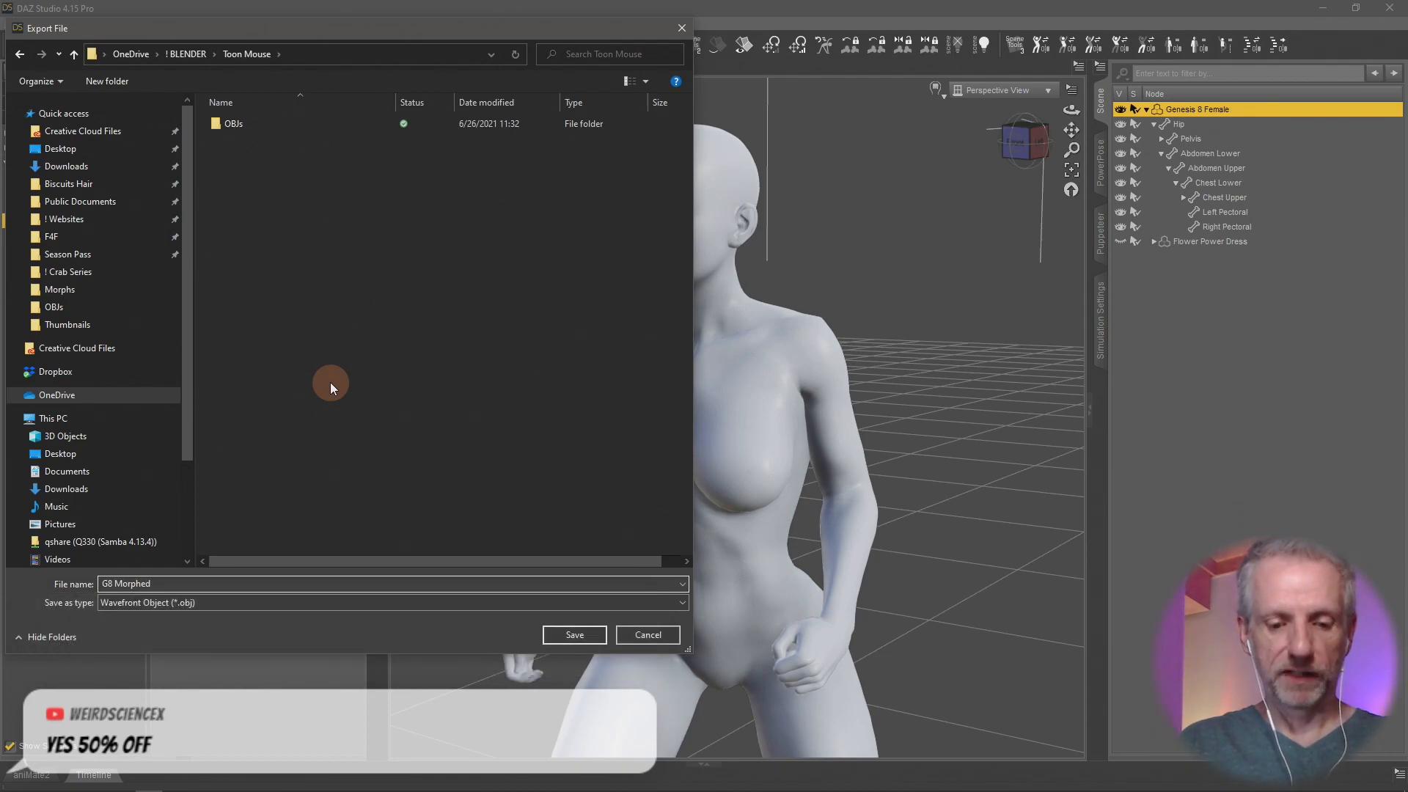
key(Return)
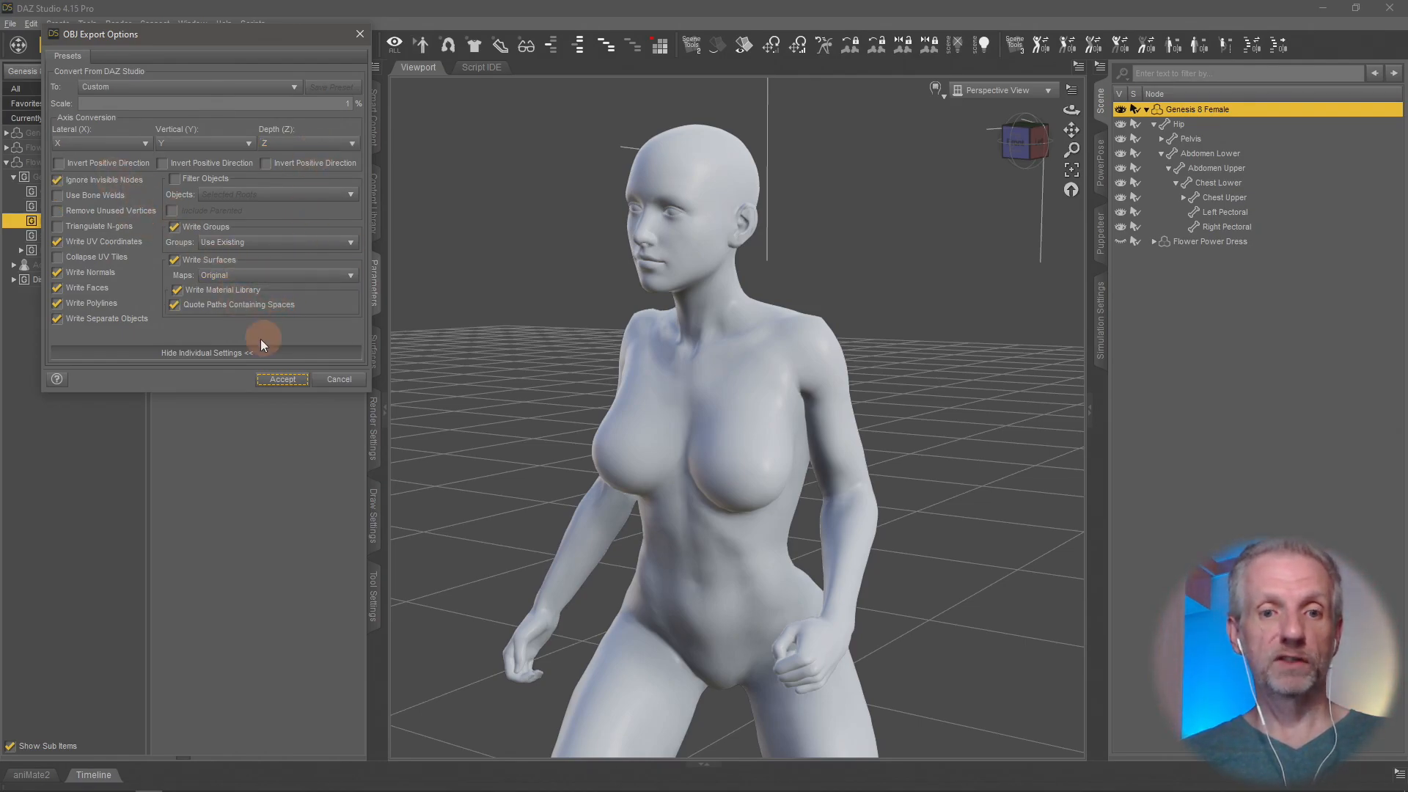
click(293, 381)
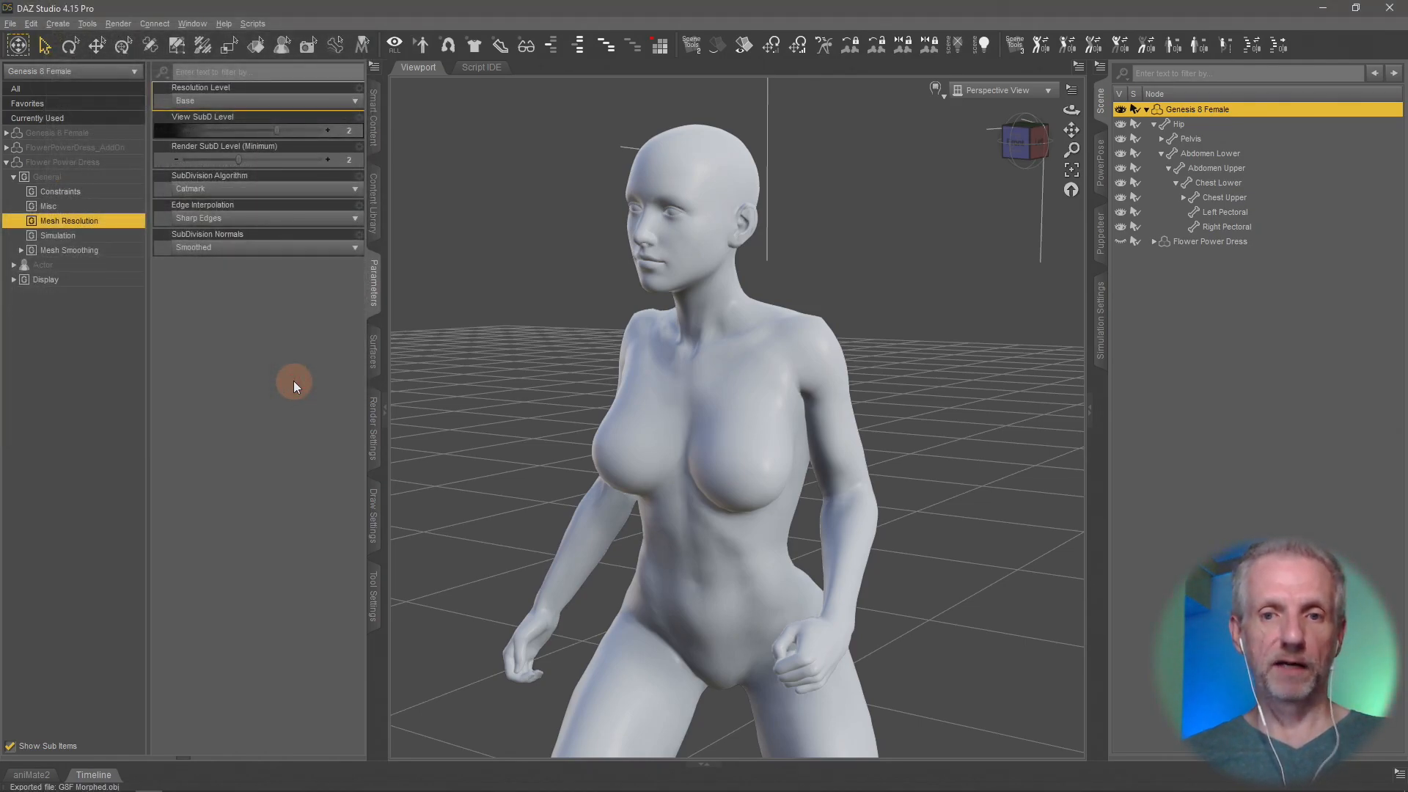
Step: Hide the Genesis 8 Female figure, show the Flower Power Dress and export it as Dress.obj into the Toon Mouse folder
click(1122, 111)
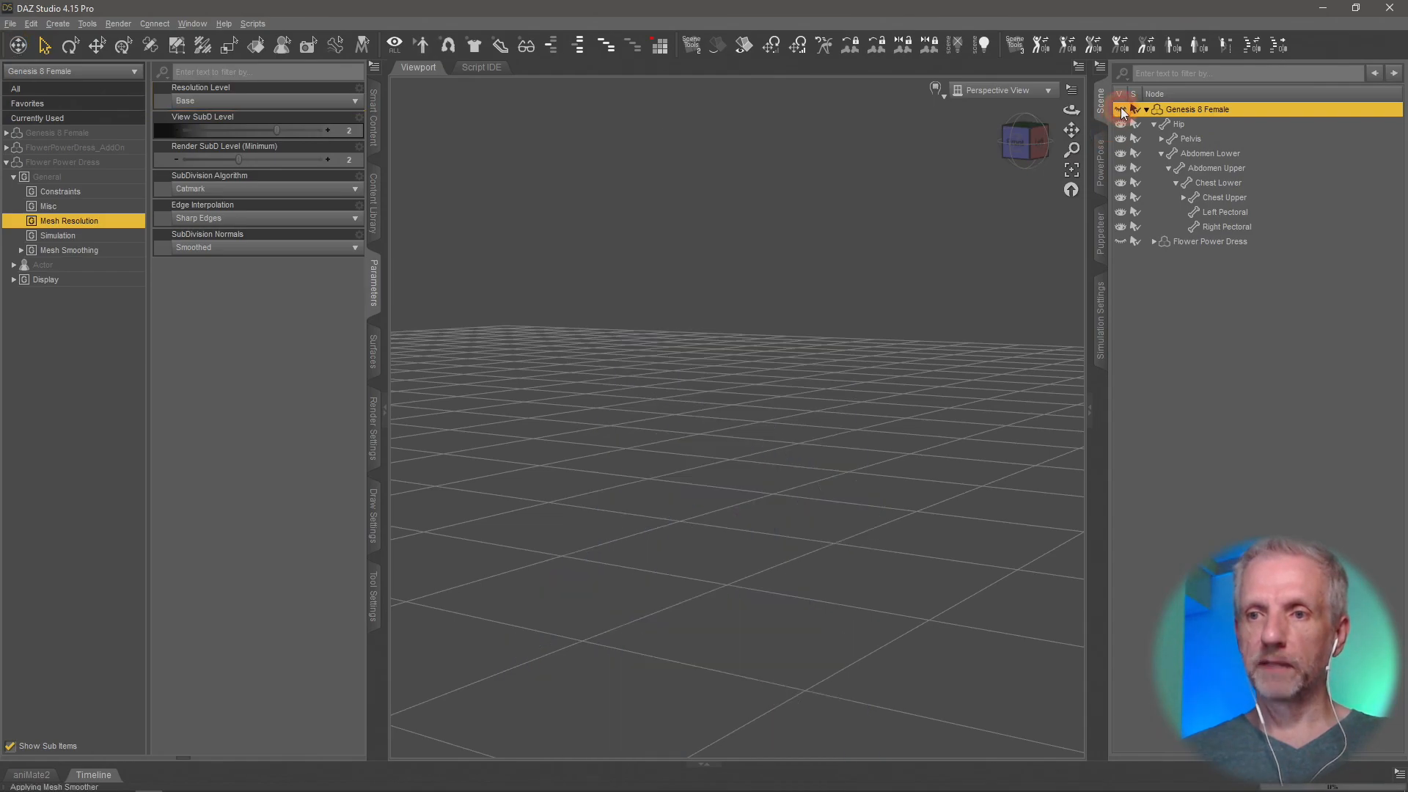
click(1120, 241)
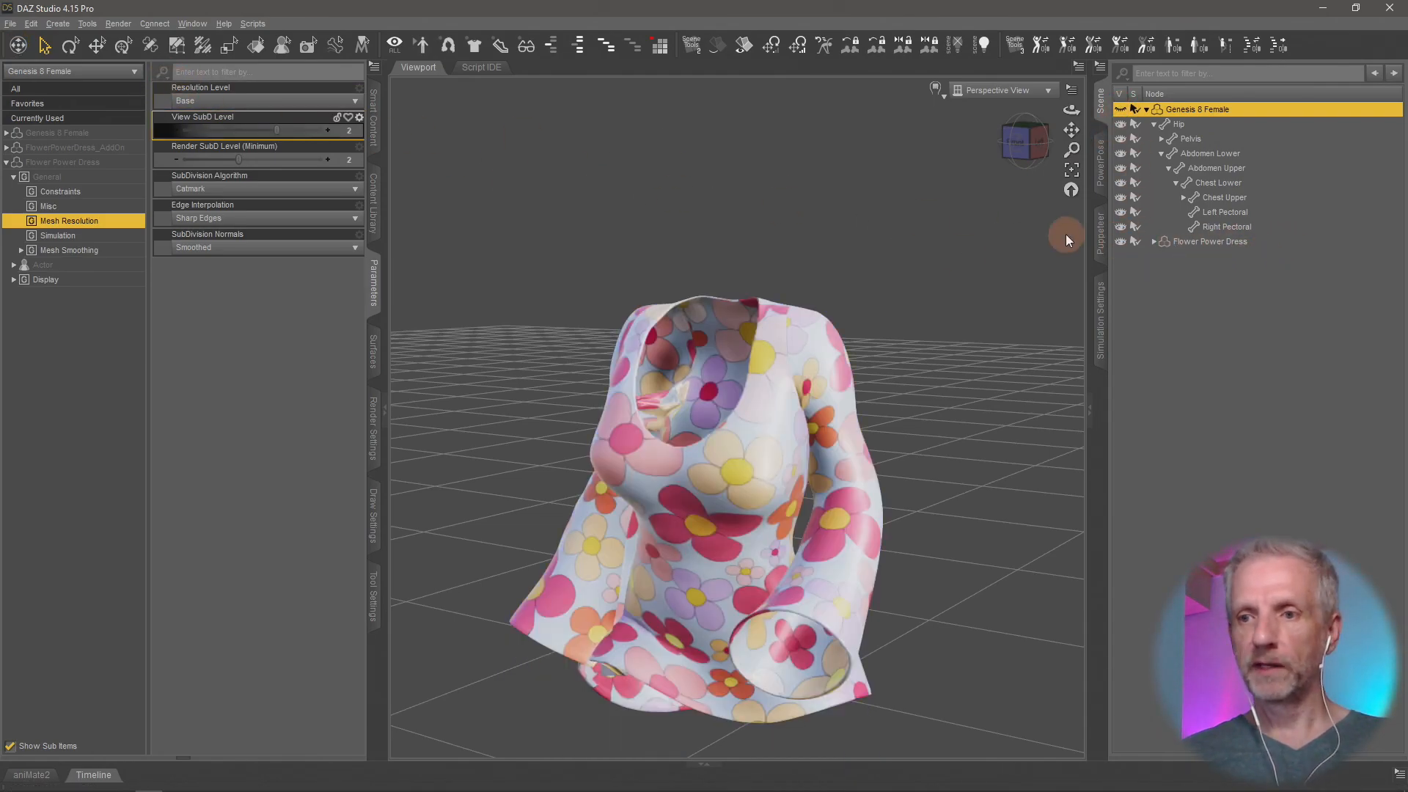
click(1218, 242)
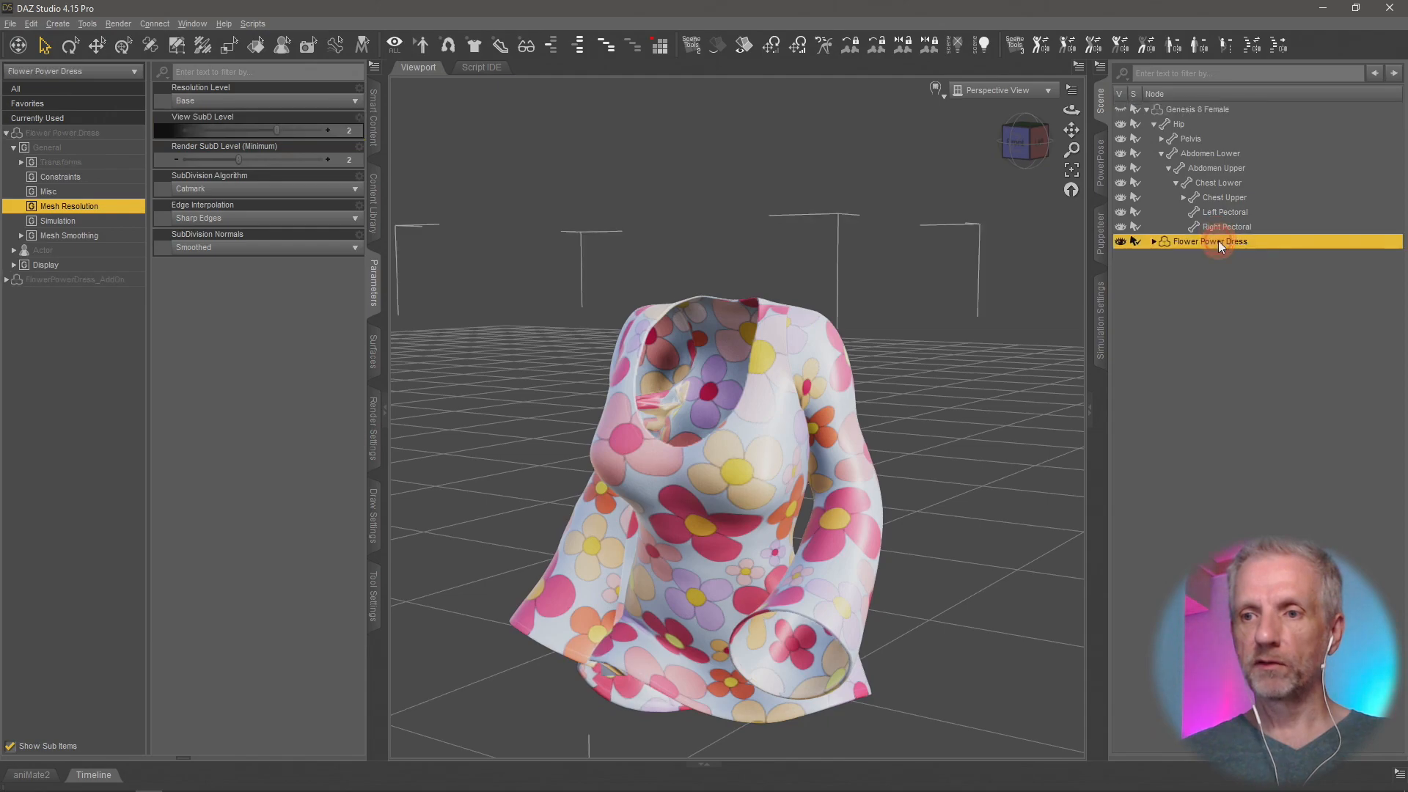
click(10, 23)
click(86, 197)
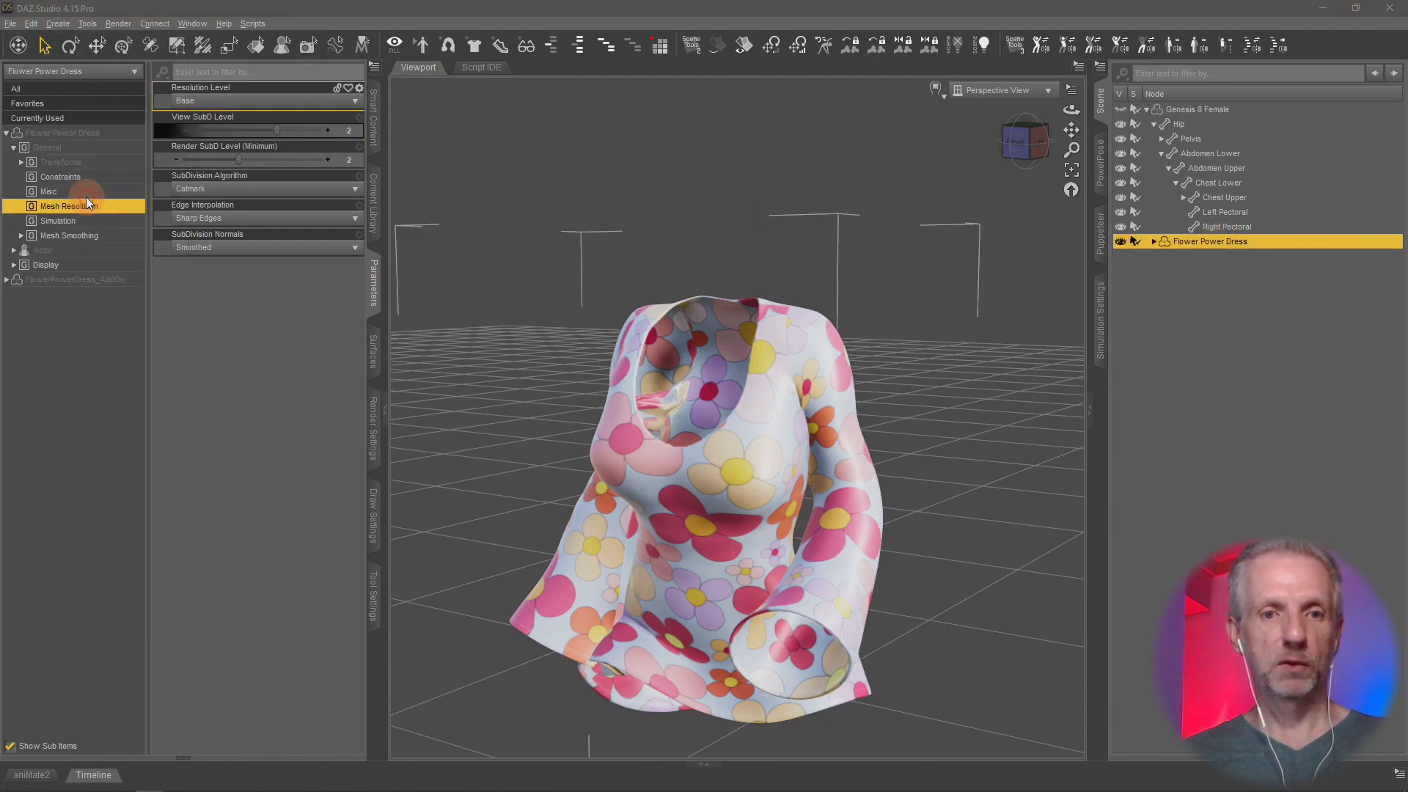
text(Dress)
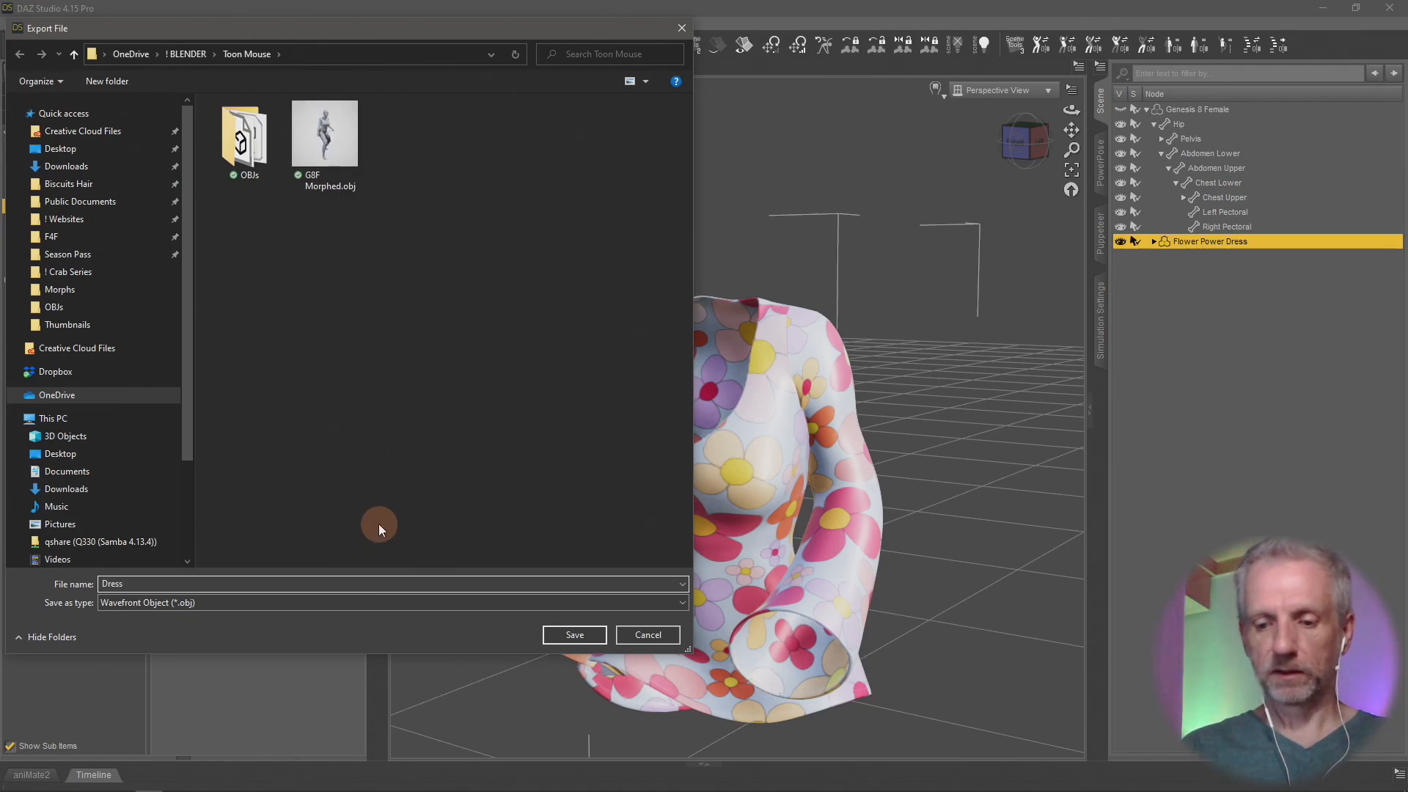
key(Return)
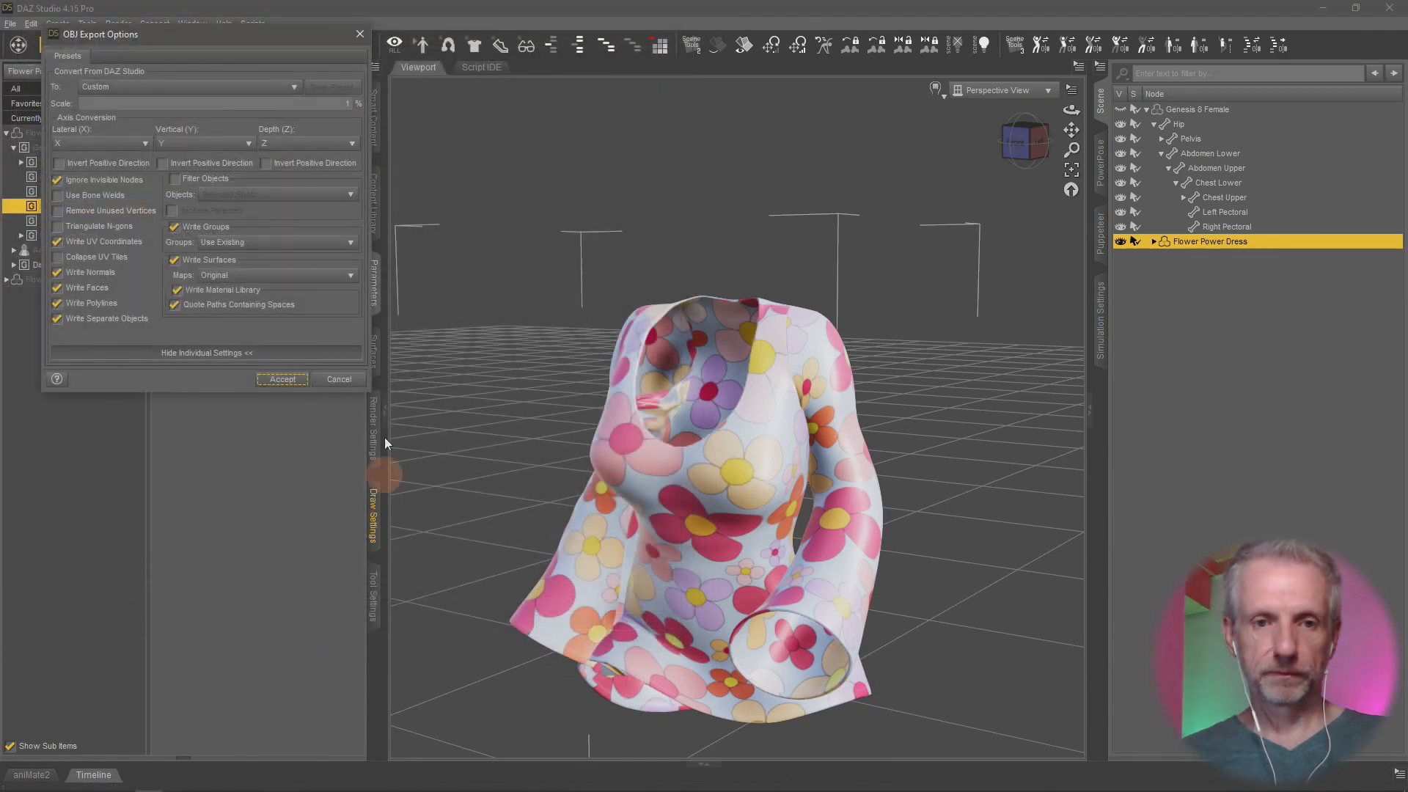
click(285, 380)
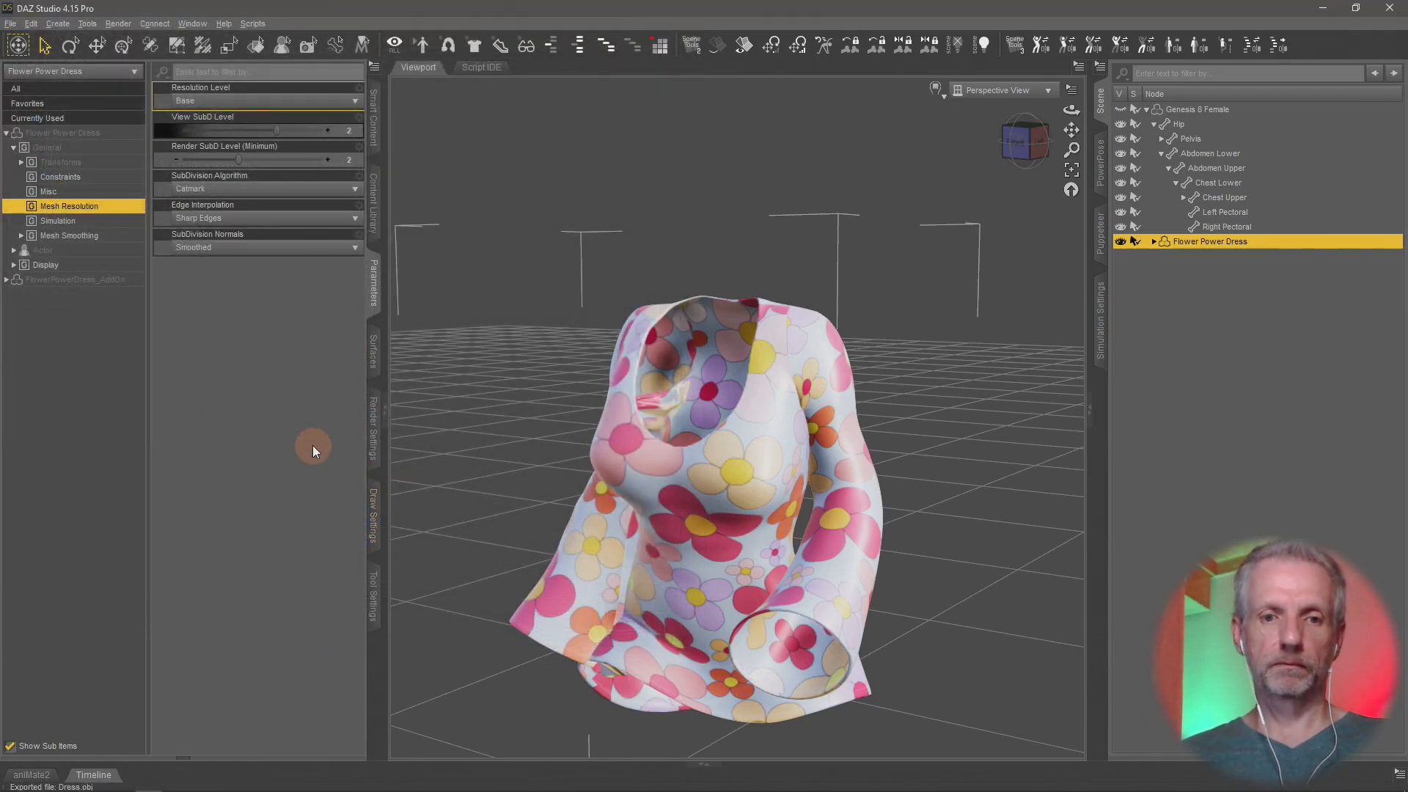
Step: Switch to Blender and delete the G8 Custom figure from the scene
key(alt+Tab)
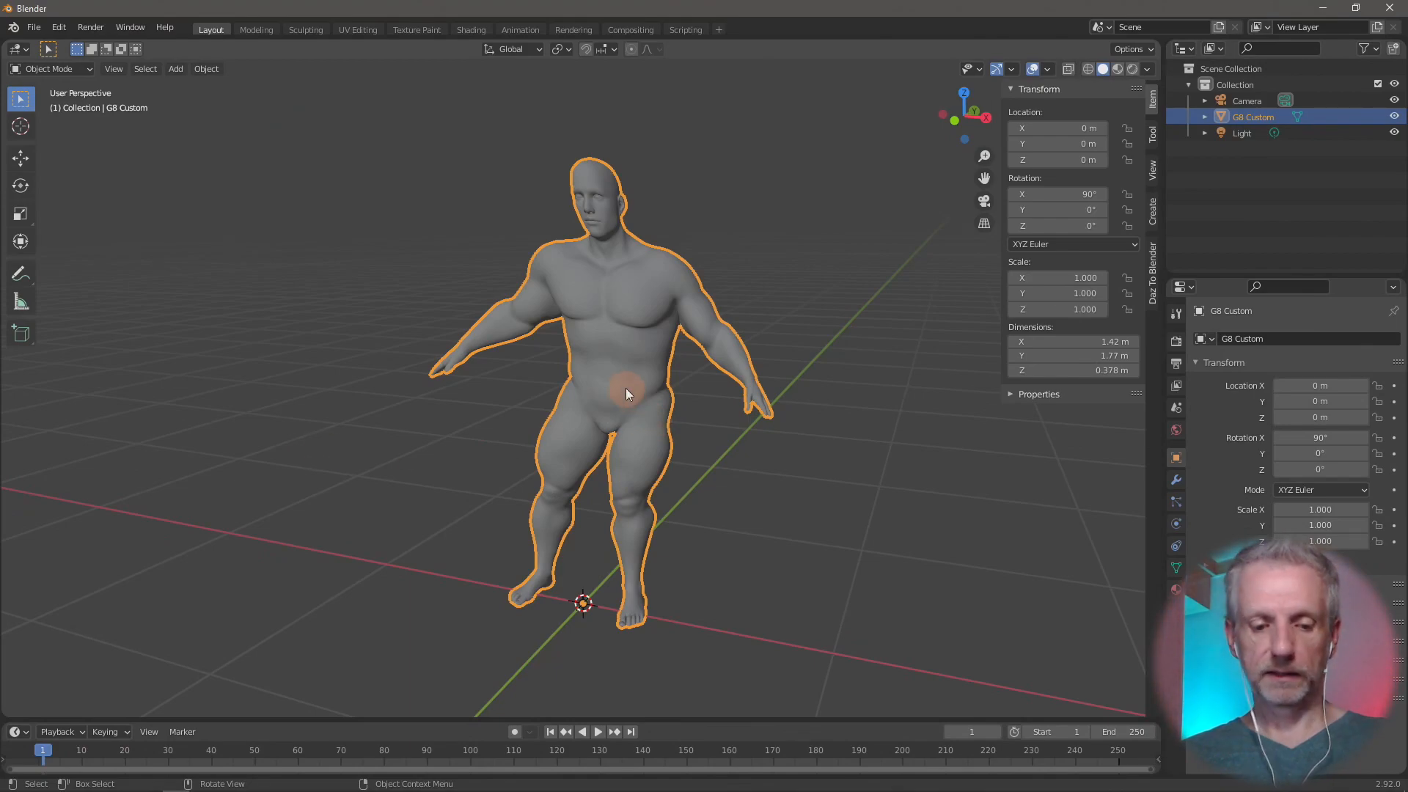
key(Delete)
Step: Import G8F Morphed.obj from the Toon Mouse folder as a Wavefront model
click(34, 27)
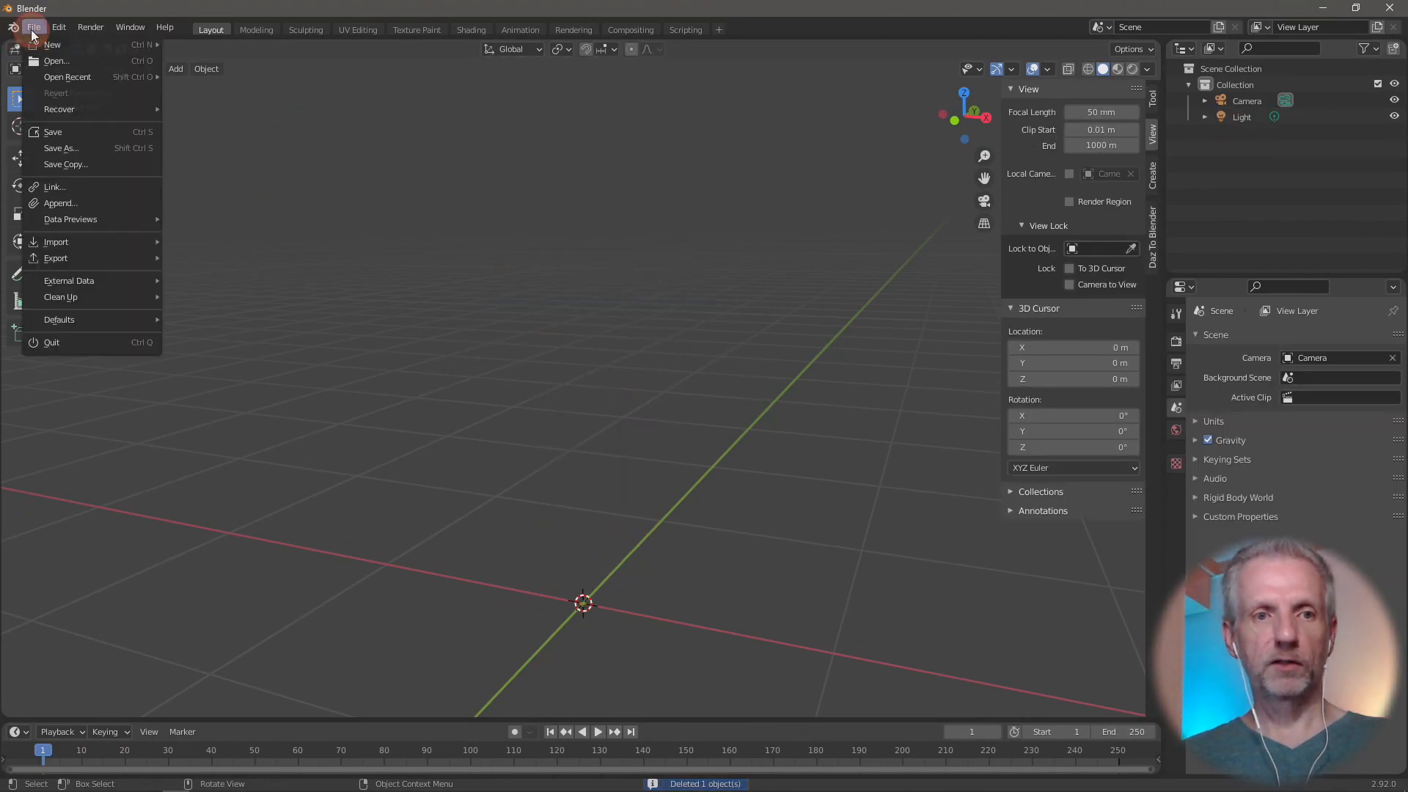
mouse_move(118, 242)
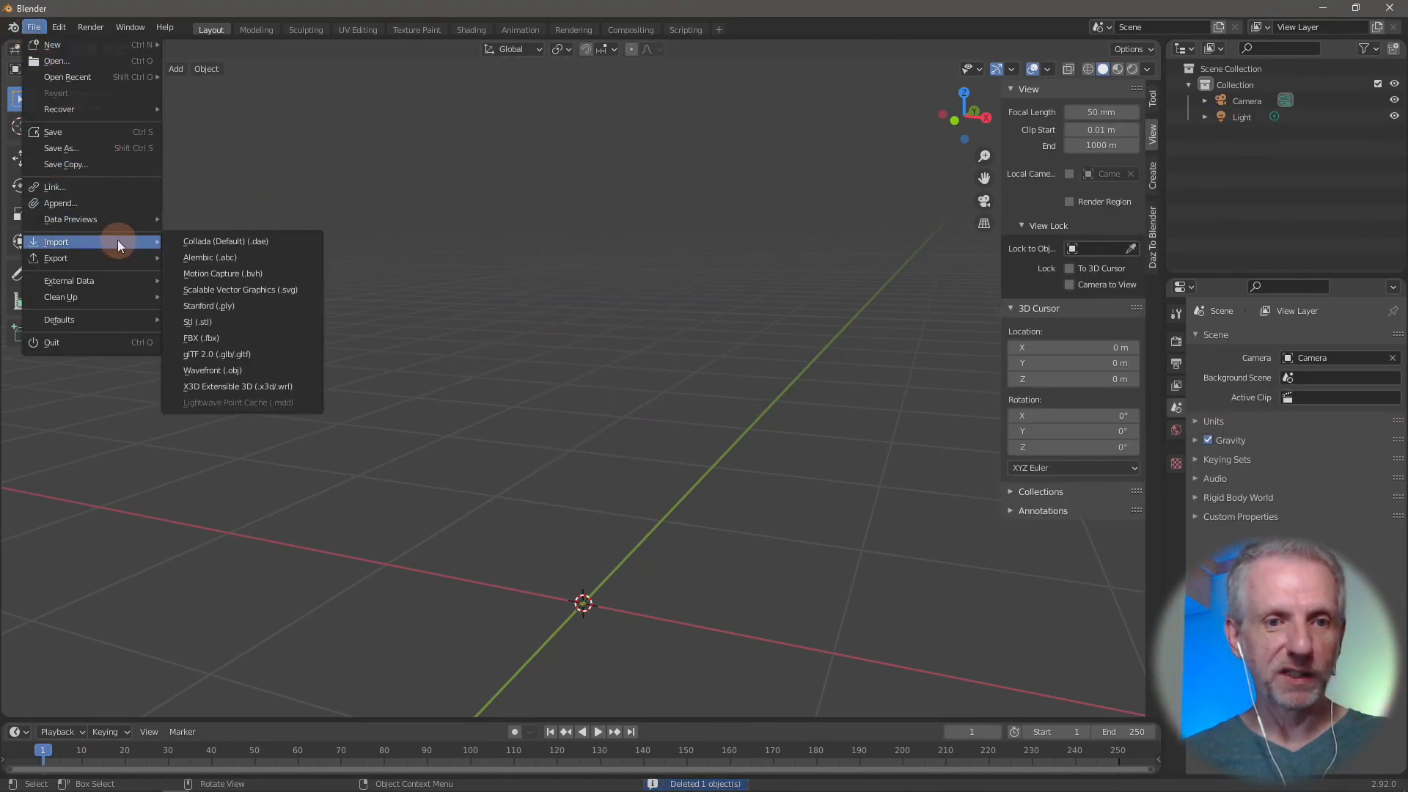
click(270, 371)
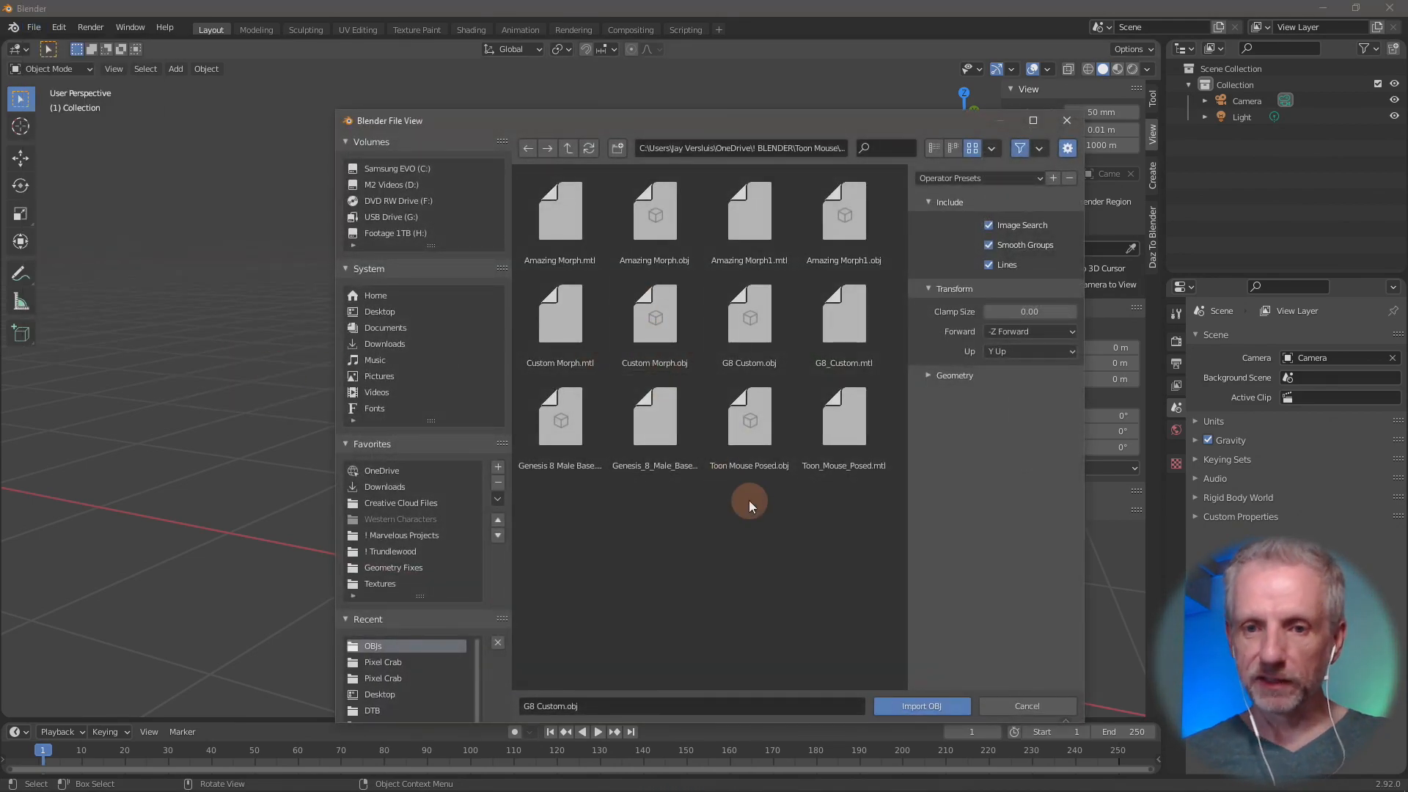
click(569, 149)
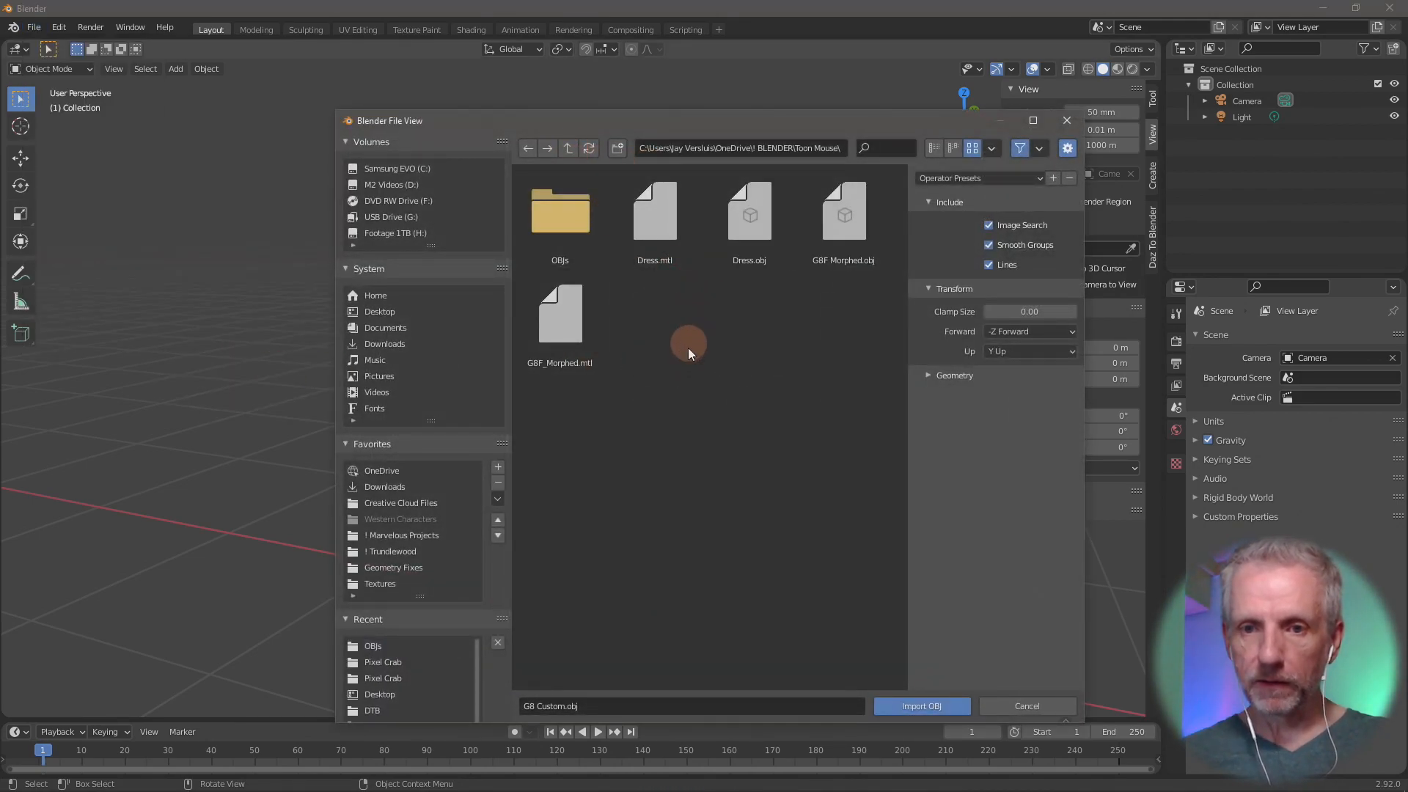
click(834, 224)
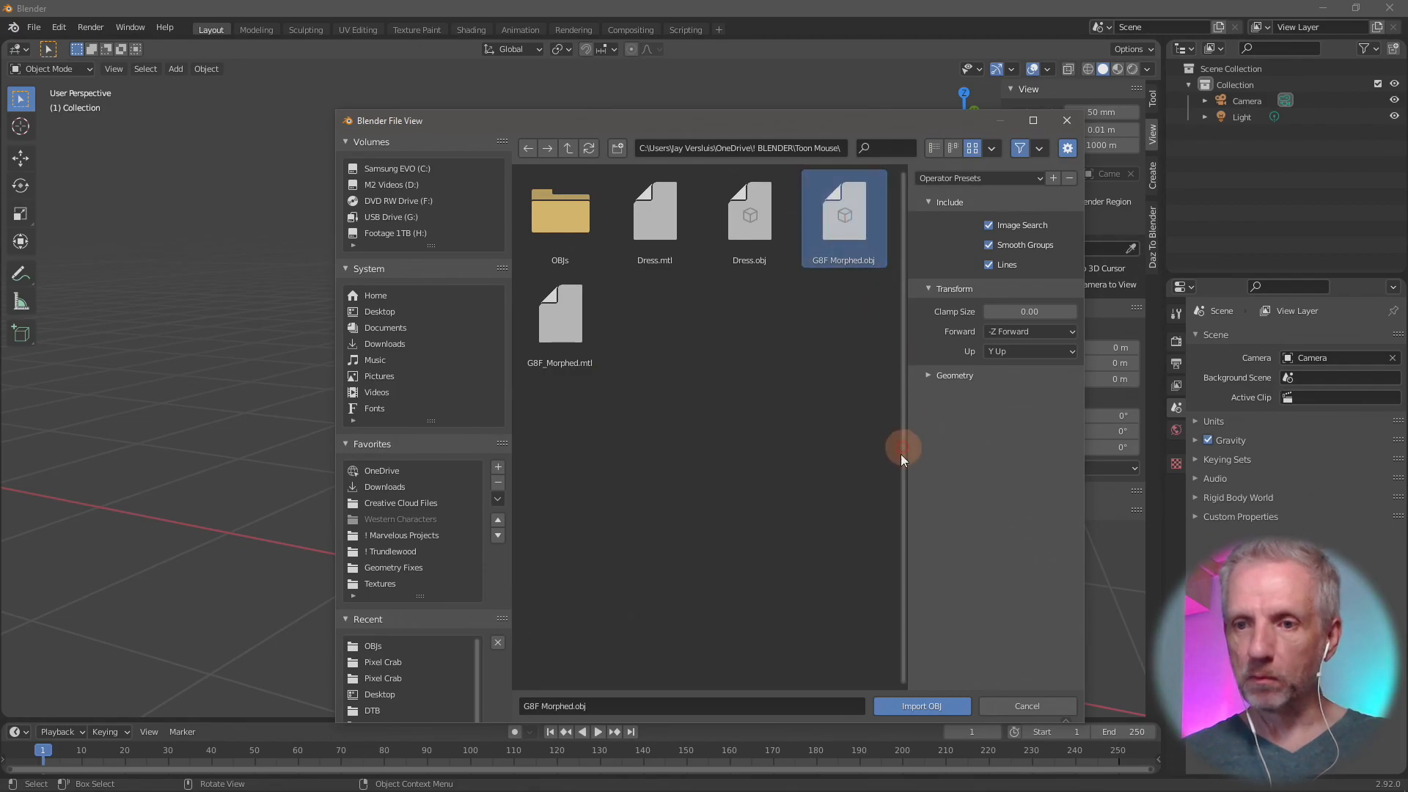
click(929, 376)
click(923, 706)
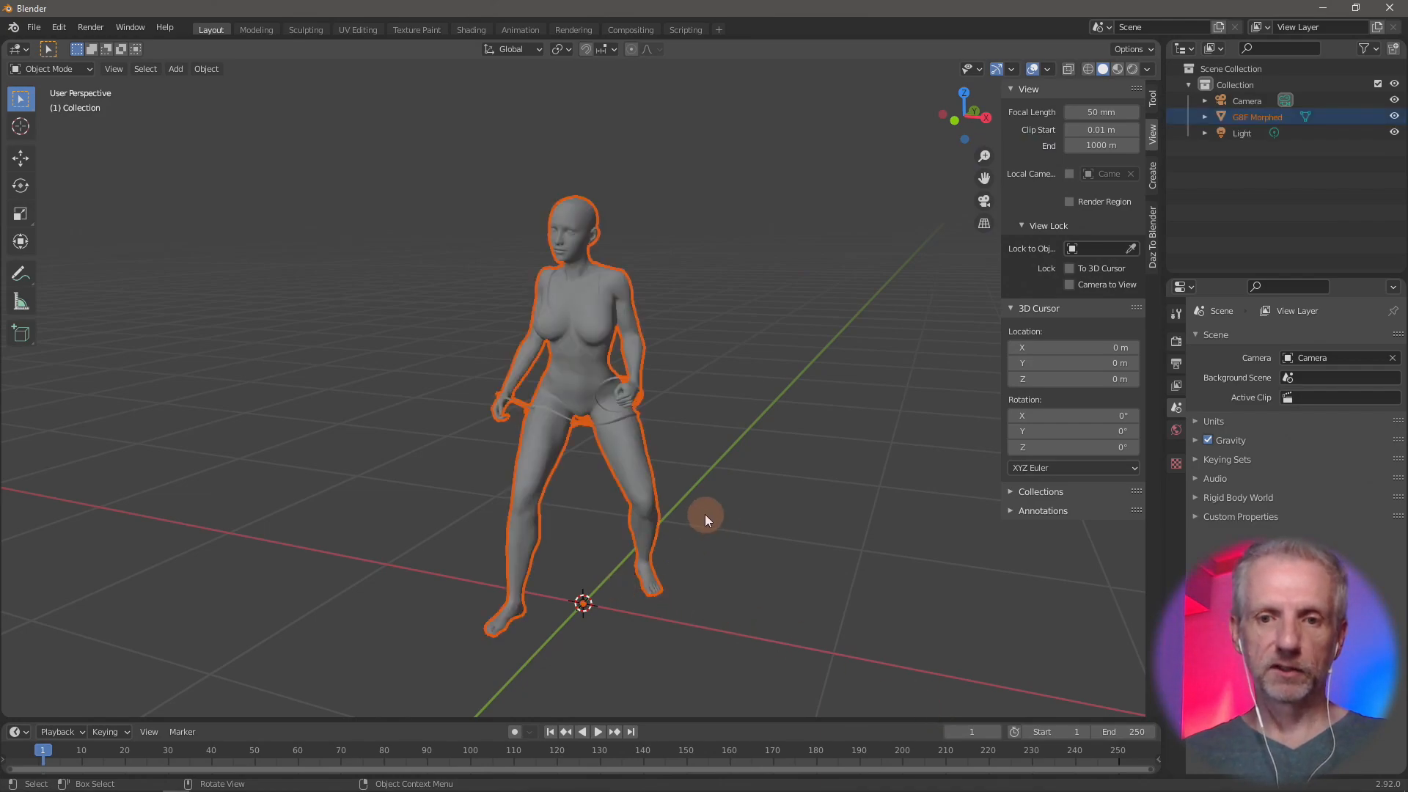
Step: Examine the imported G8F Morphed figure around the hips and wrists from the front and side for unwanted clothing geometry
scroll(705, 514, down, 2)
scroll(705, 513, up, 6)
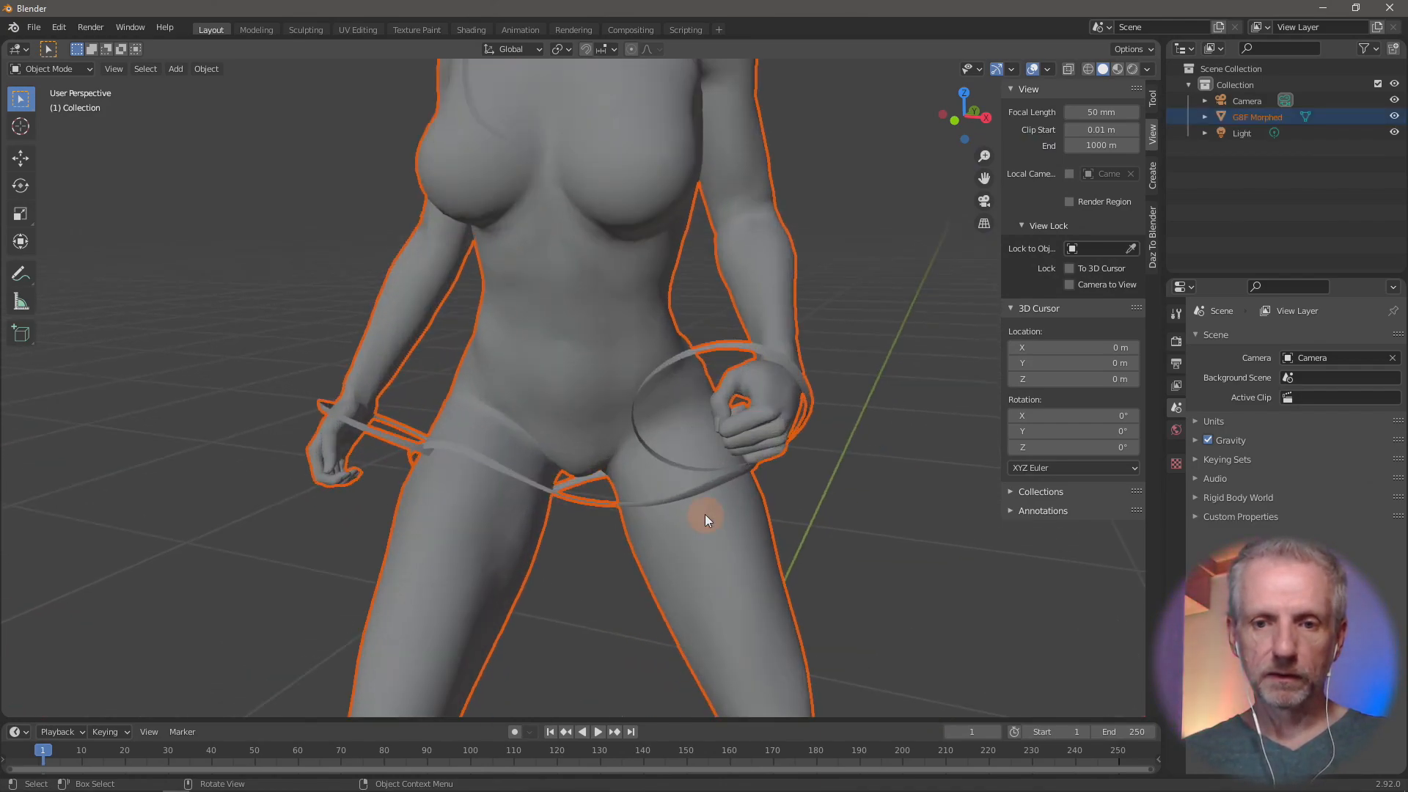
middle_drag(706, 513, 628, 541)
scroll(669, 534, down, 2)
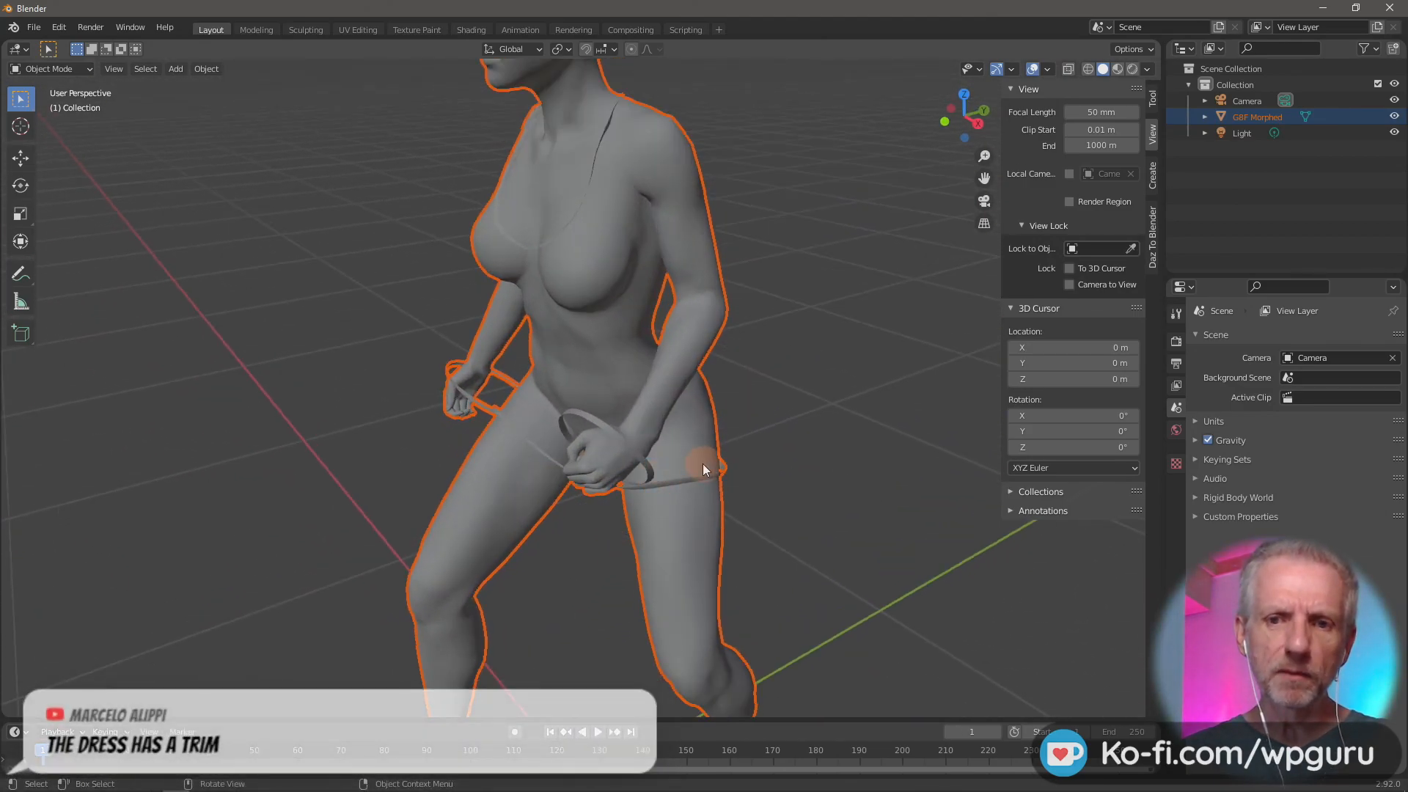
middle_drag(618, 459, 550, 444)
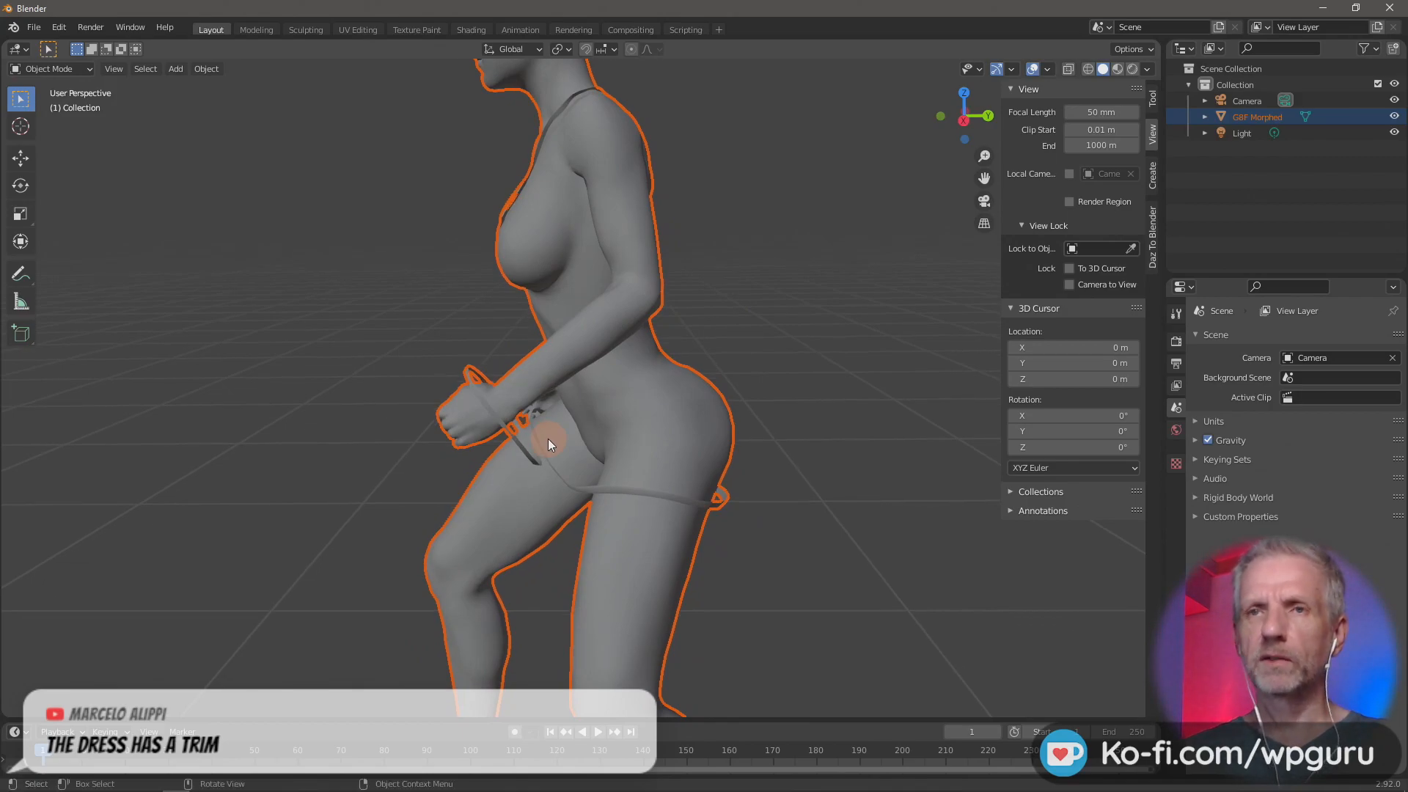
middle_drag(548, 438, 620, 444)
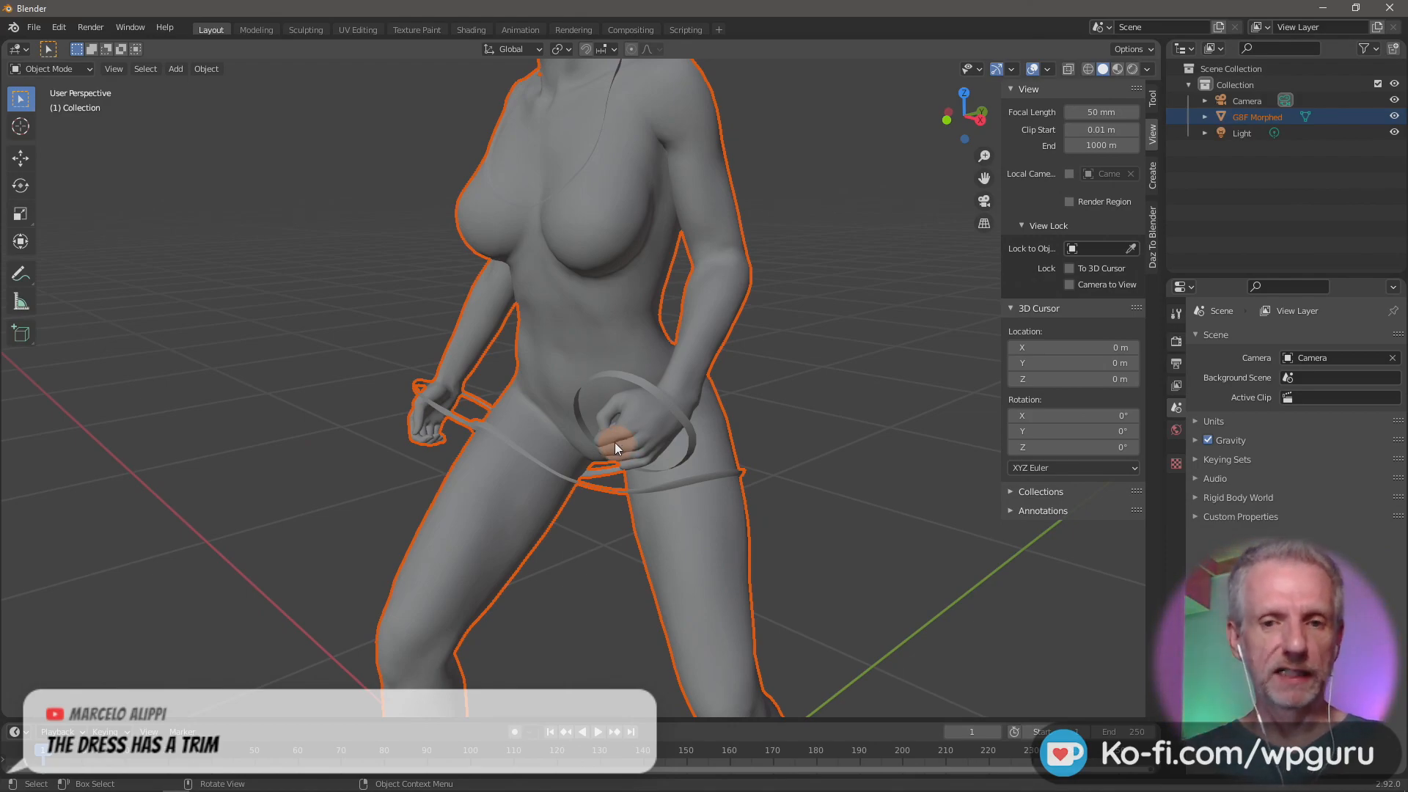
Step: Switch back to DAZ Studio, check the Flower Power Dress by toggling its visibility, and leave only the Genesis 8 Female figure shown
key(alt+Tab)
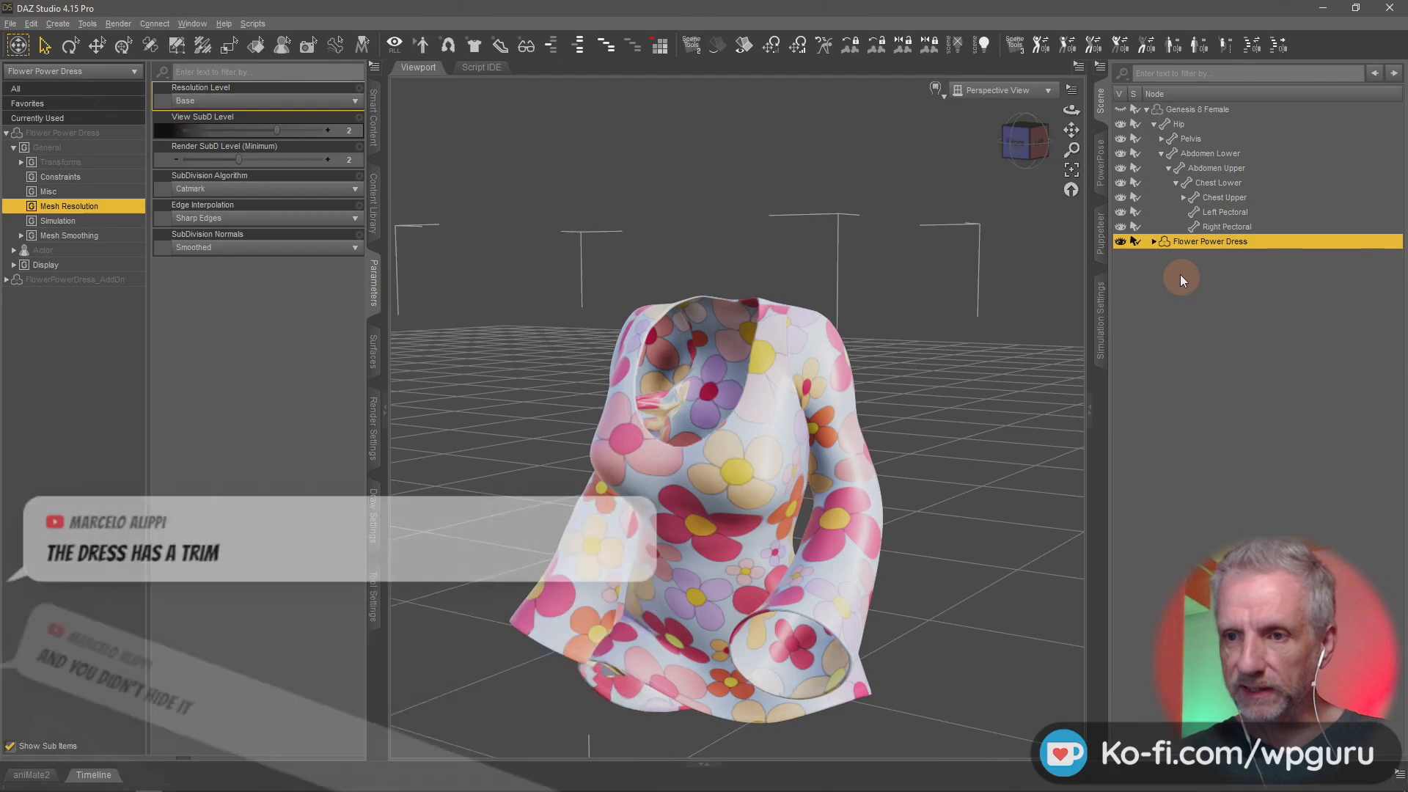
click(1123, 241)
click(1123, 241)
click(1122, 241)
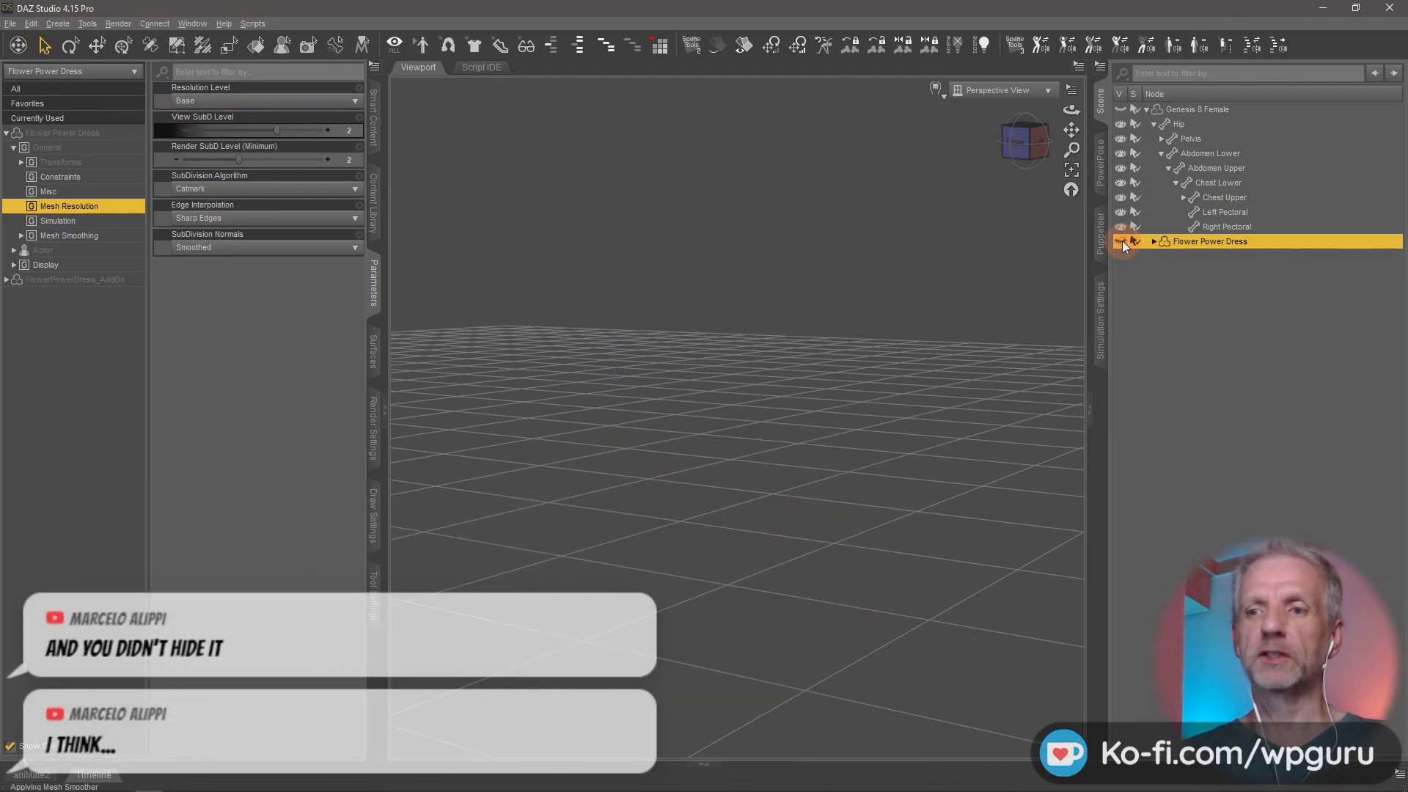
click(1123, 242)
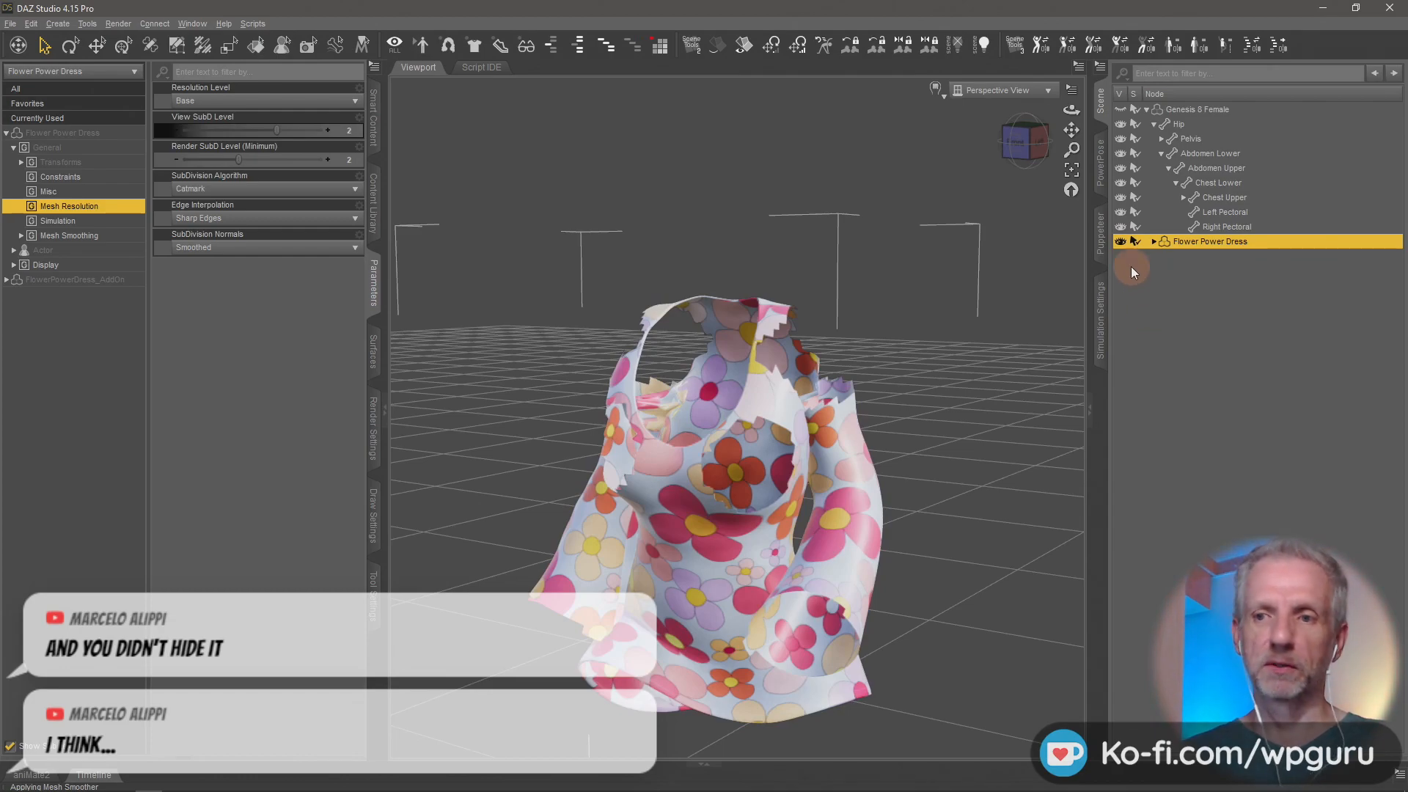
click(1123, 245)
click(1124, 245)
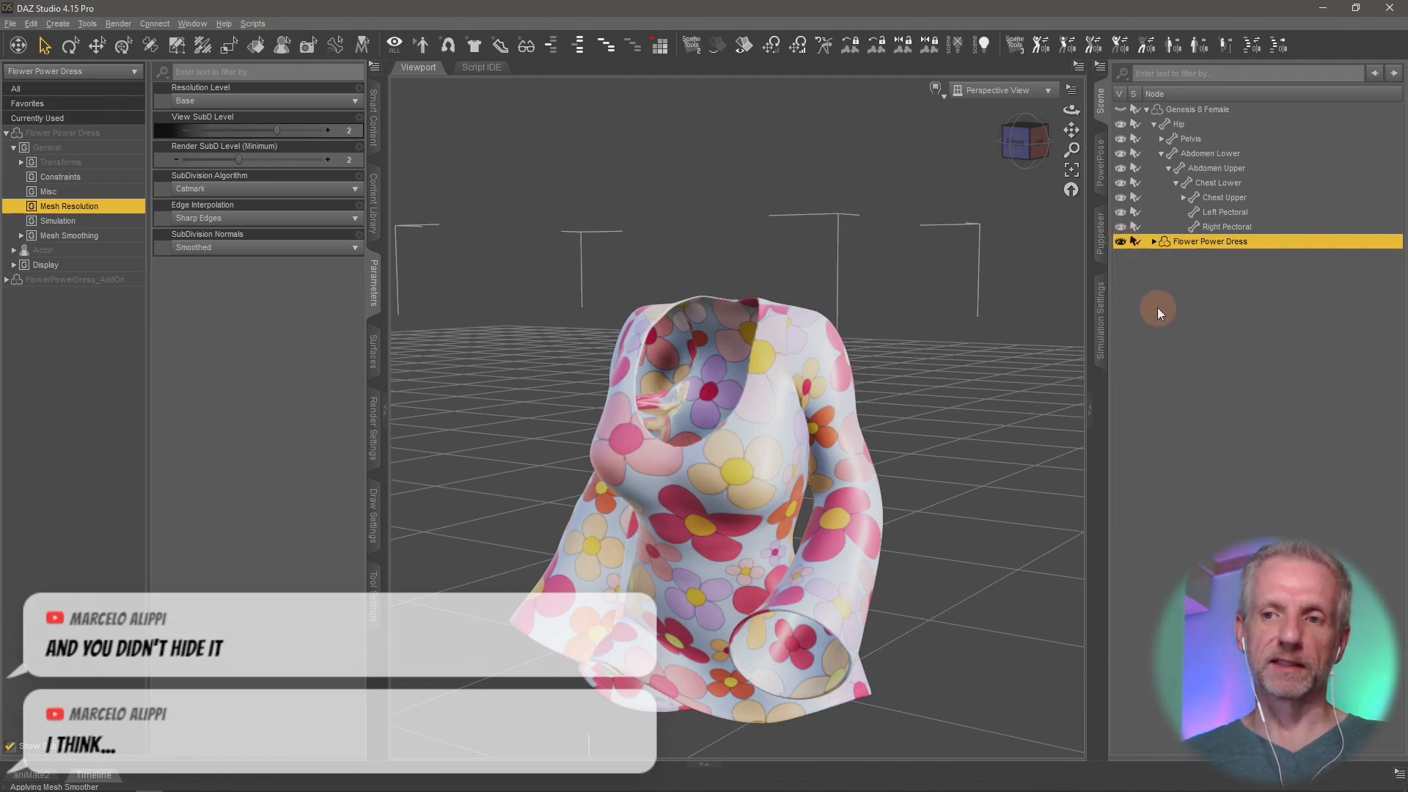
click(1122, 242)
click(1123, 109)
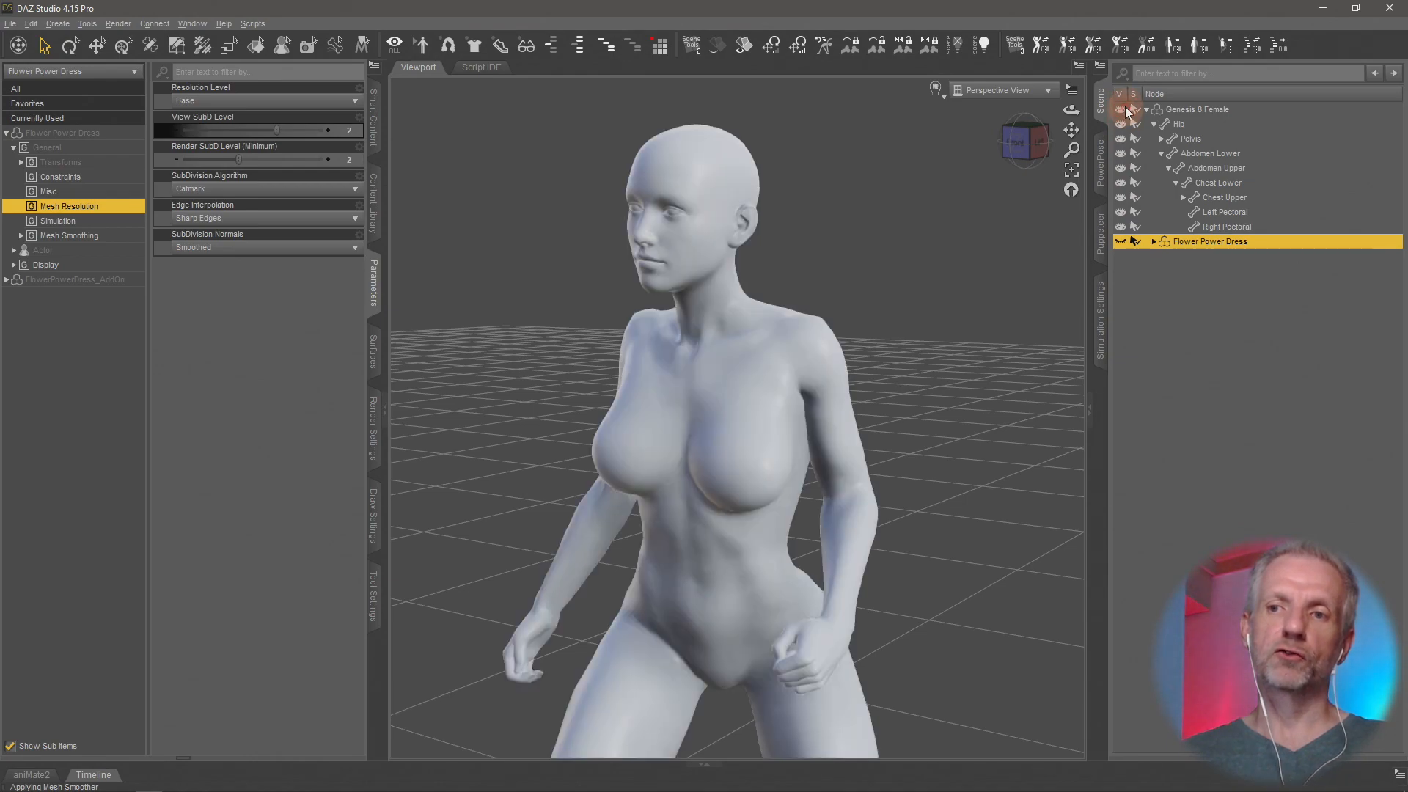
Step: Show the Flower Power Dress on the Genesis 8 Female figure again and check its place in the figure's hierarchy
click(1125, 107)
click(1125, 107)
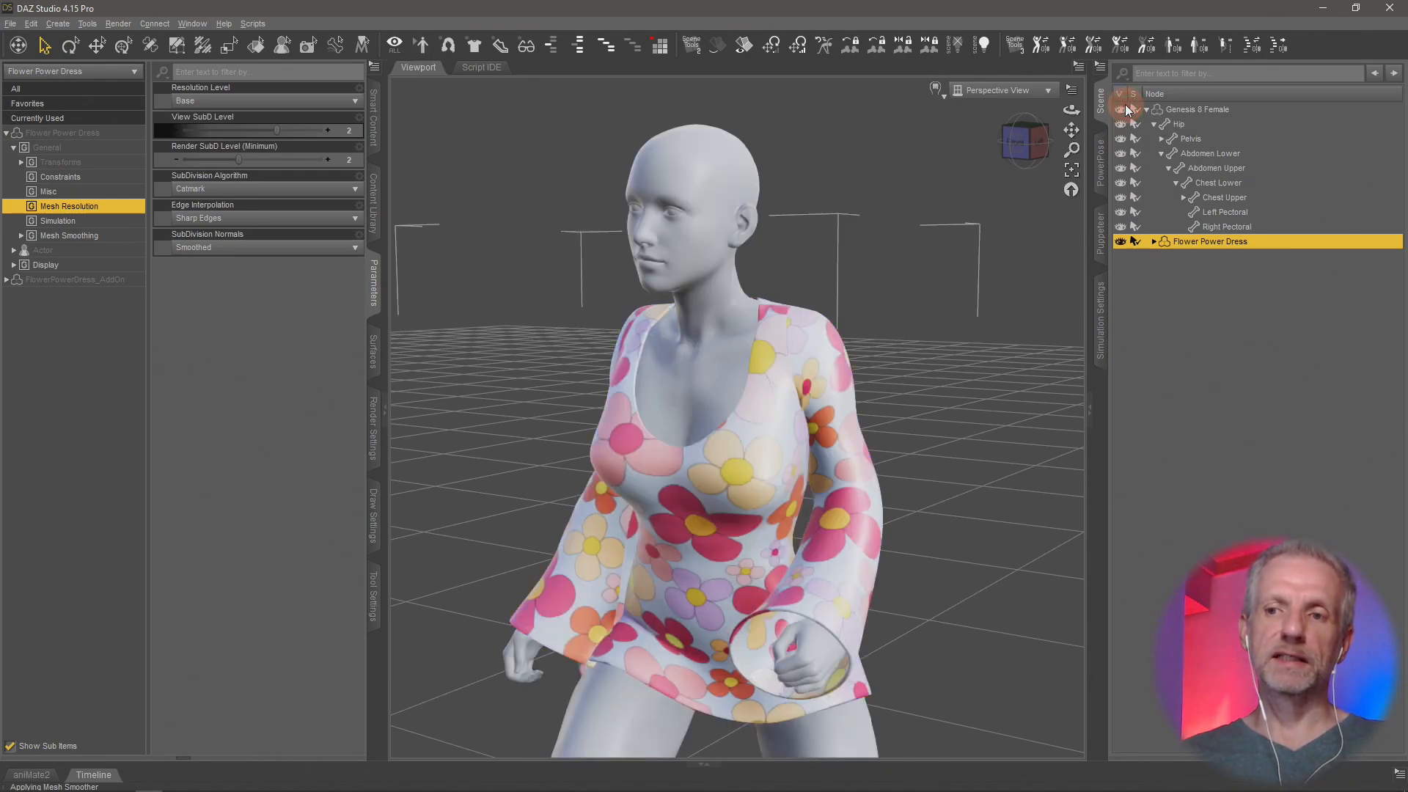
click(1148, 110)
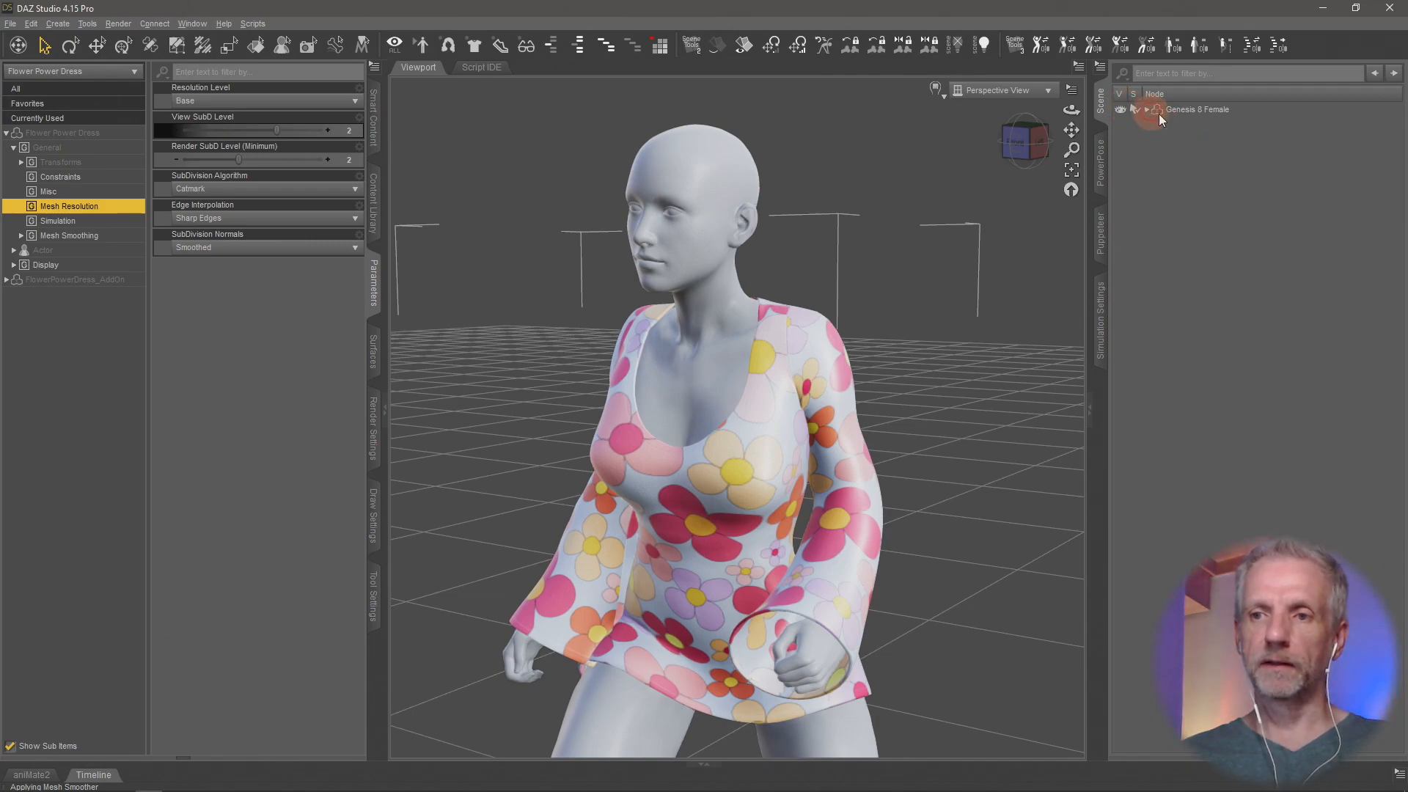
click(1180, 112)
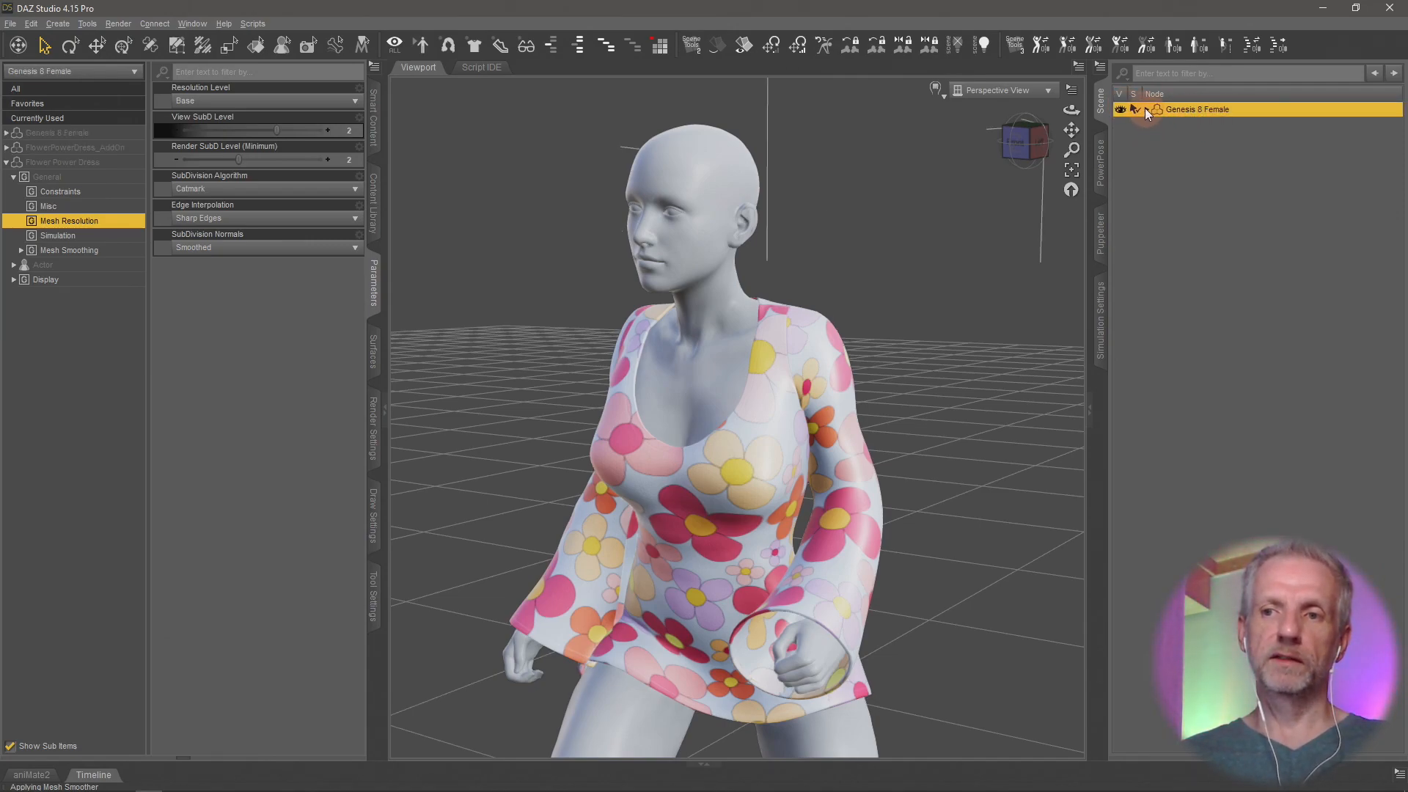
click(1147, 110)
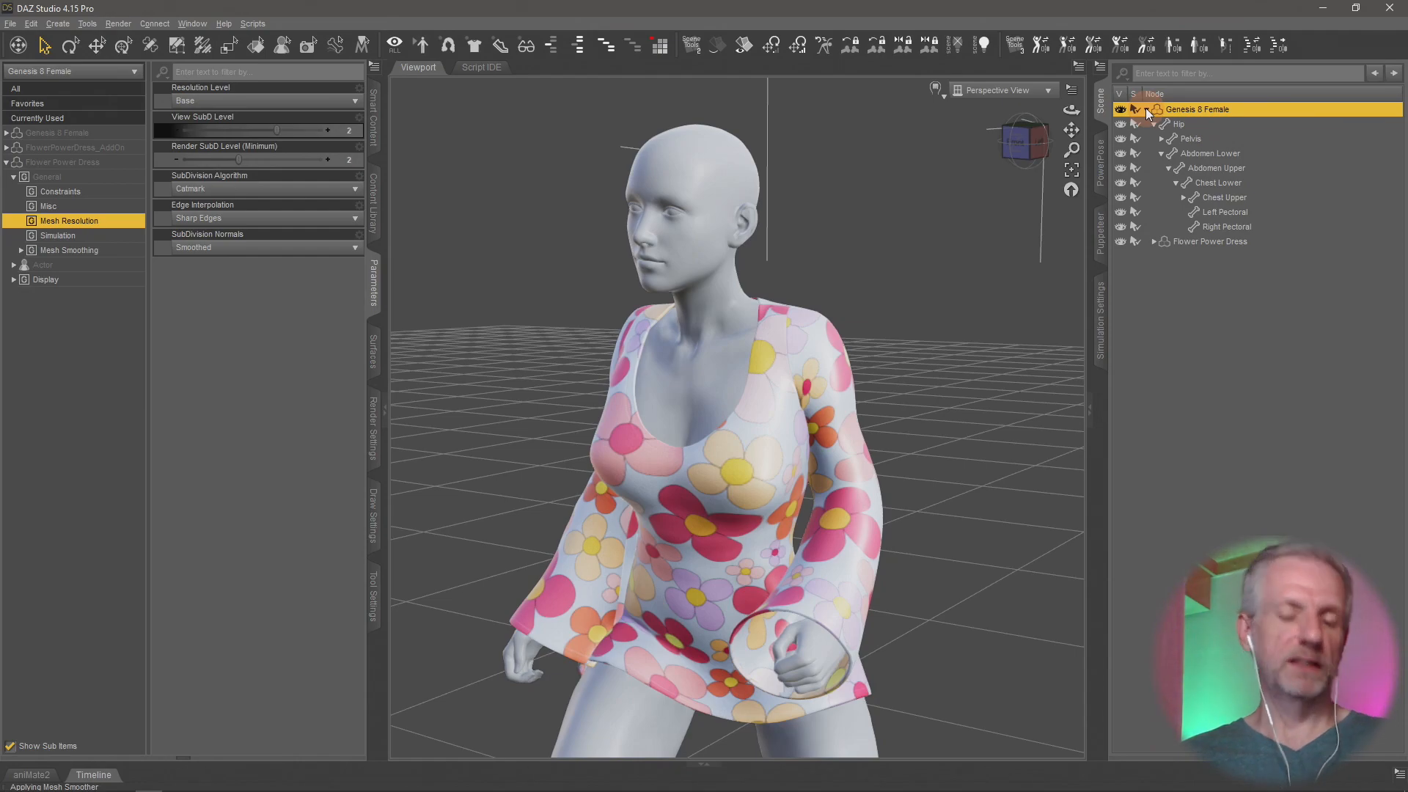
Step: Detach the Flower Power Dress from Genesis 8 Female by moving it to the top level of the scene hierarchy
click(1185, 243)
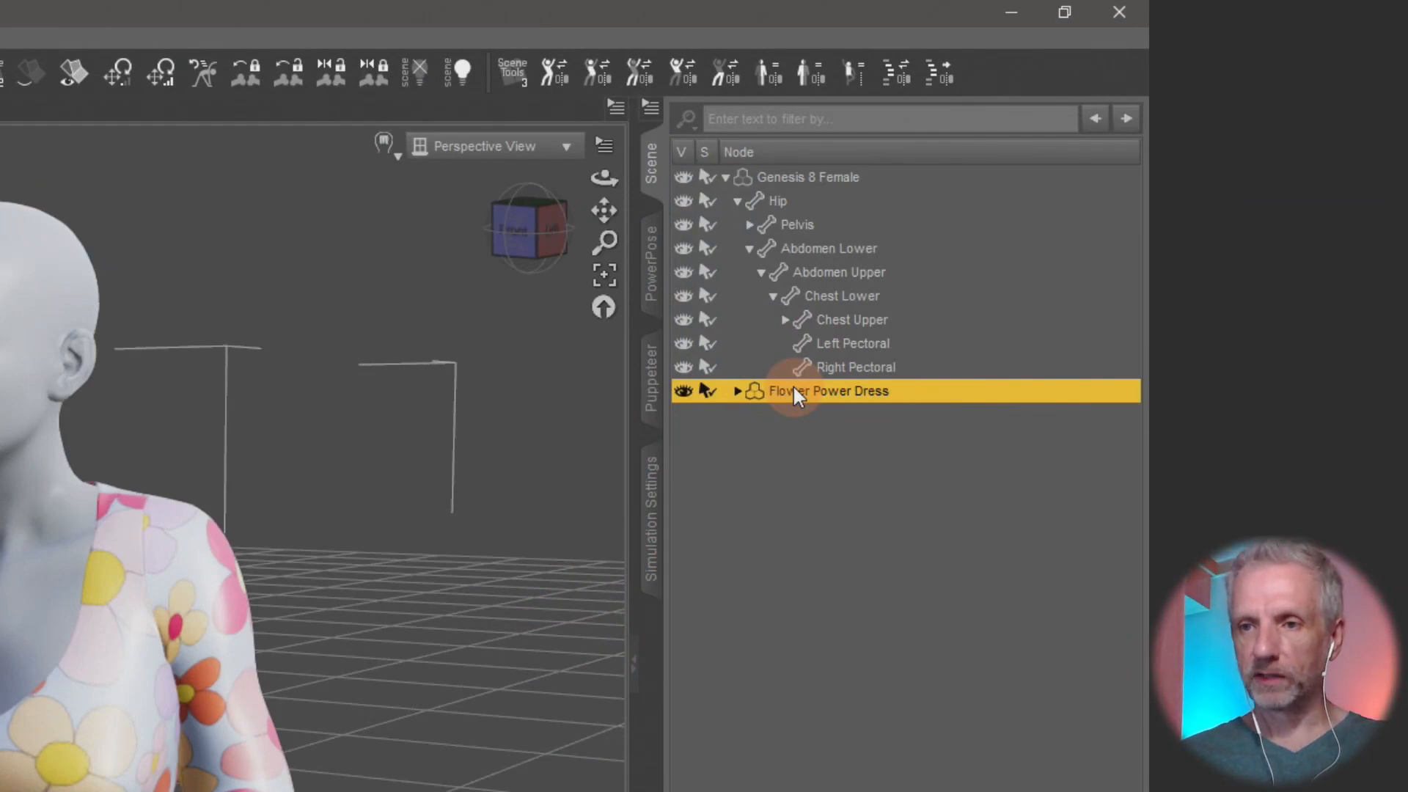
drag(1189, 241, 1175, 265)
drag(776, 440, 767, 443)
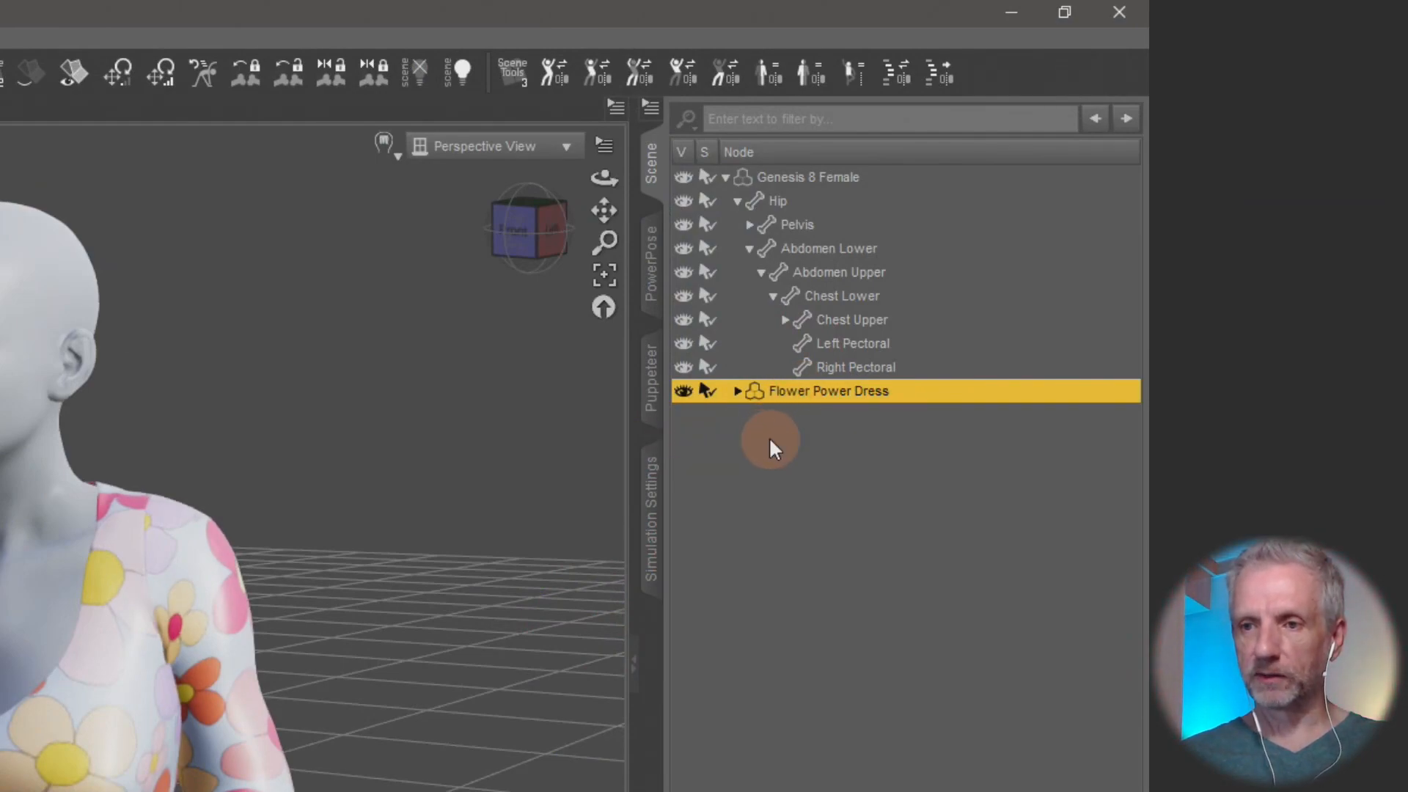
click(726, 177)
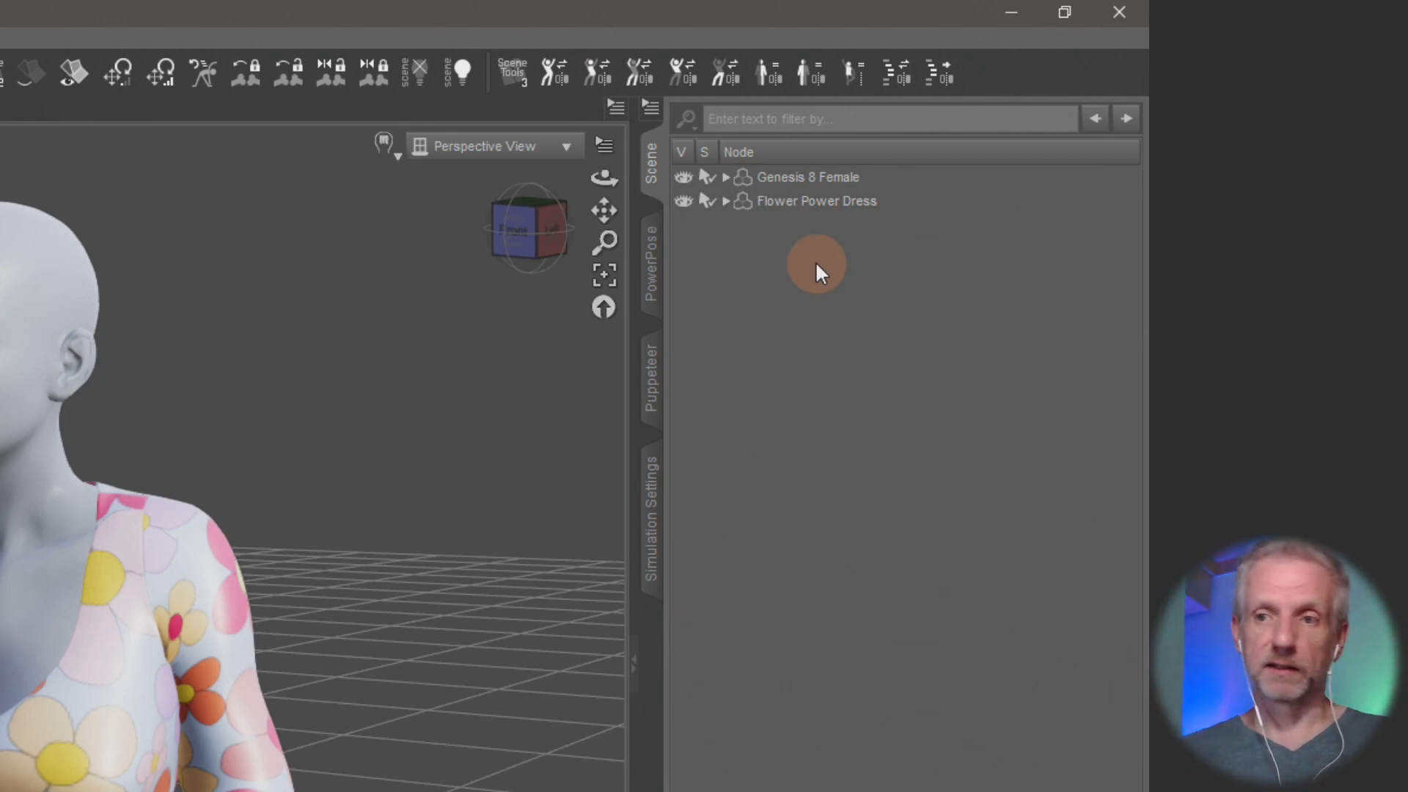
Step: Hide the Flower Power Dress and export Genesis 8 Female alone as G8F Morphed.obj, ignoring invisible nodes
click(688, 200)
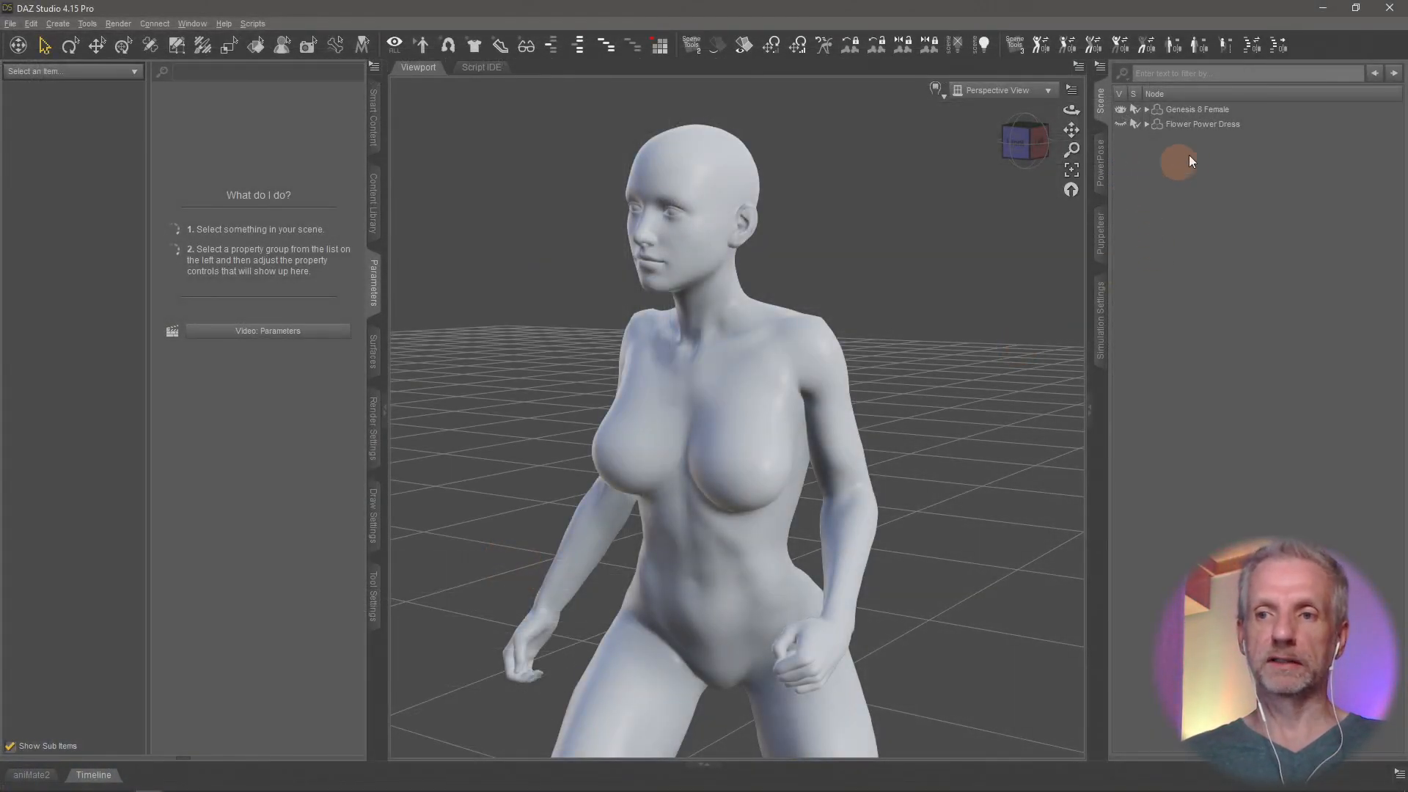
click(1198, 110)
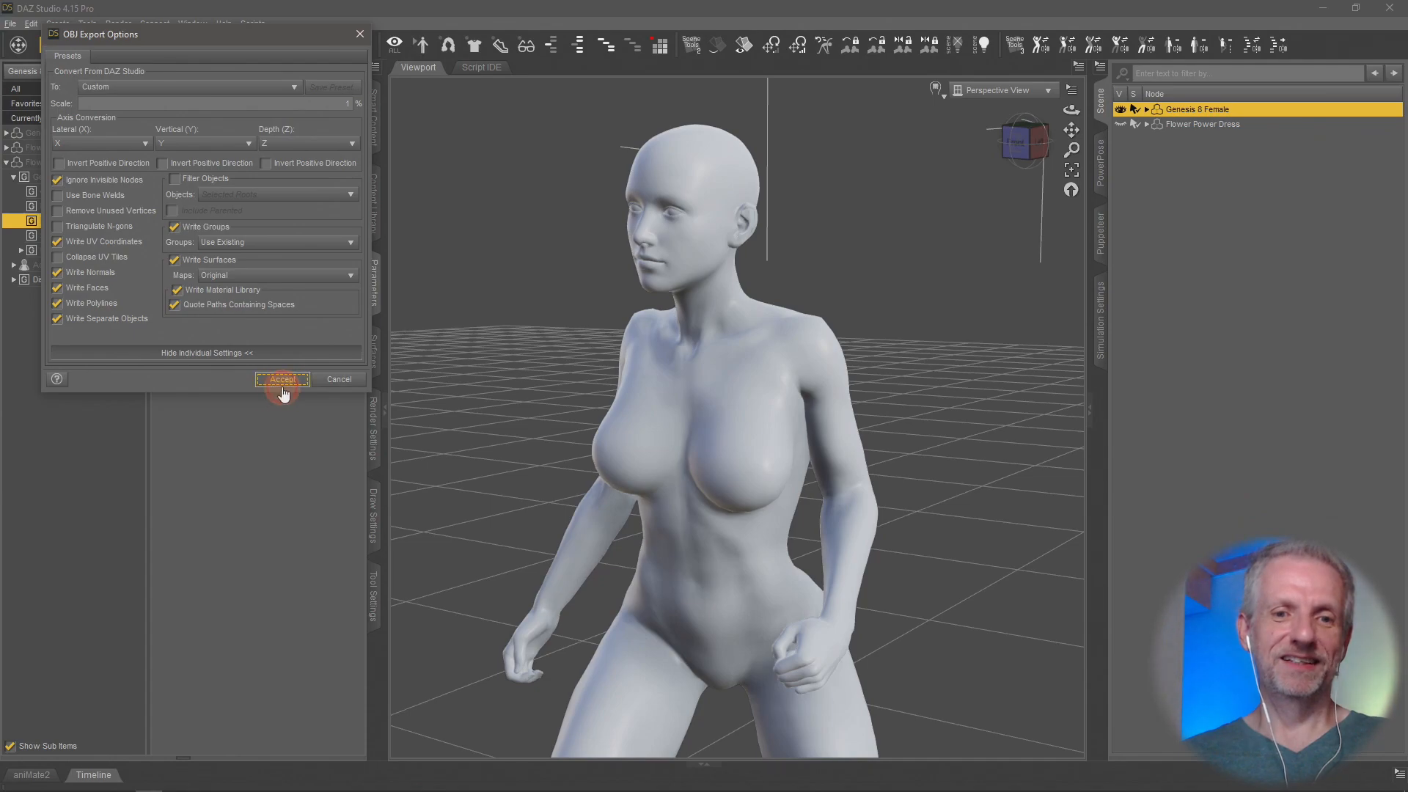
click(283, 381)
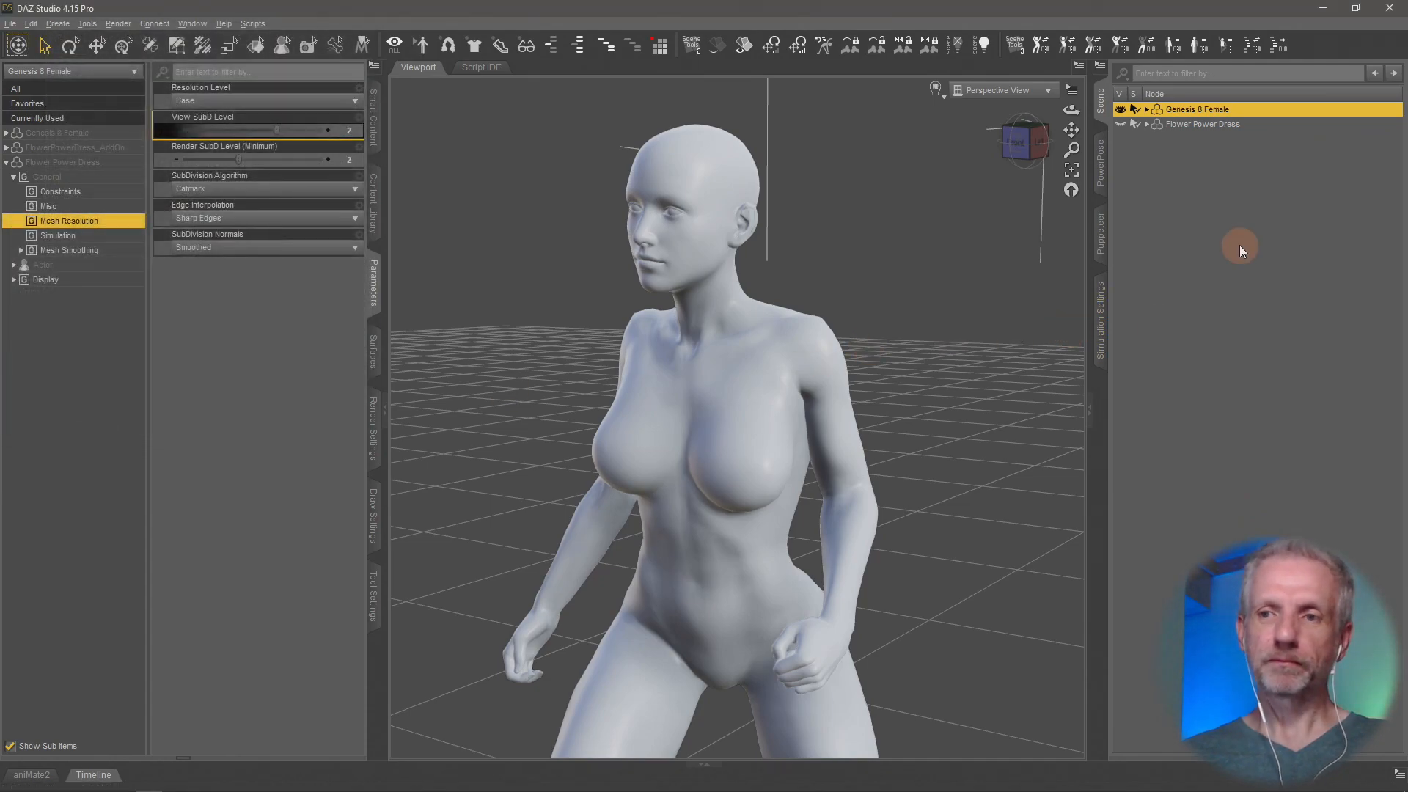
Step: Hide Genesis 8 Female, show the Flower Power Dress, and select the dress for export
click(1122, 110)
click(1122, 124)
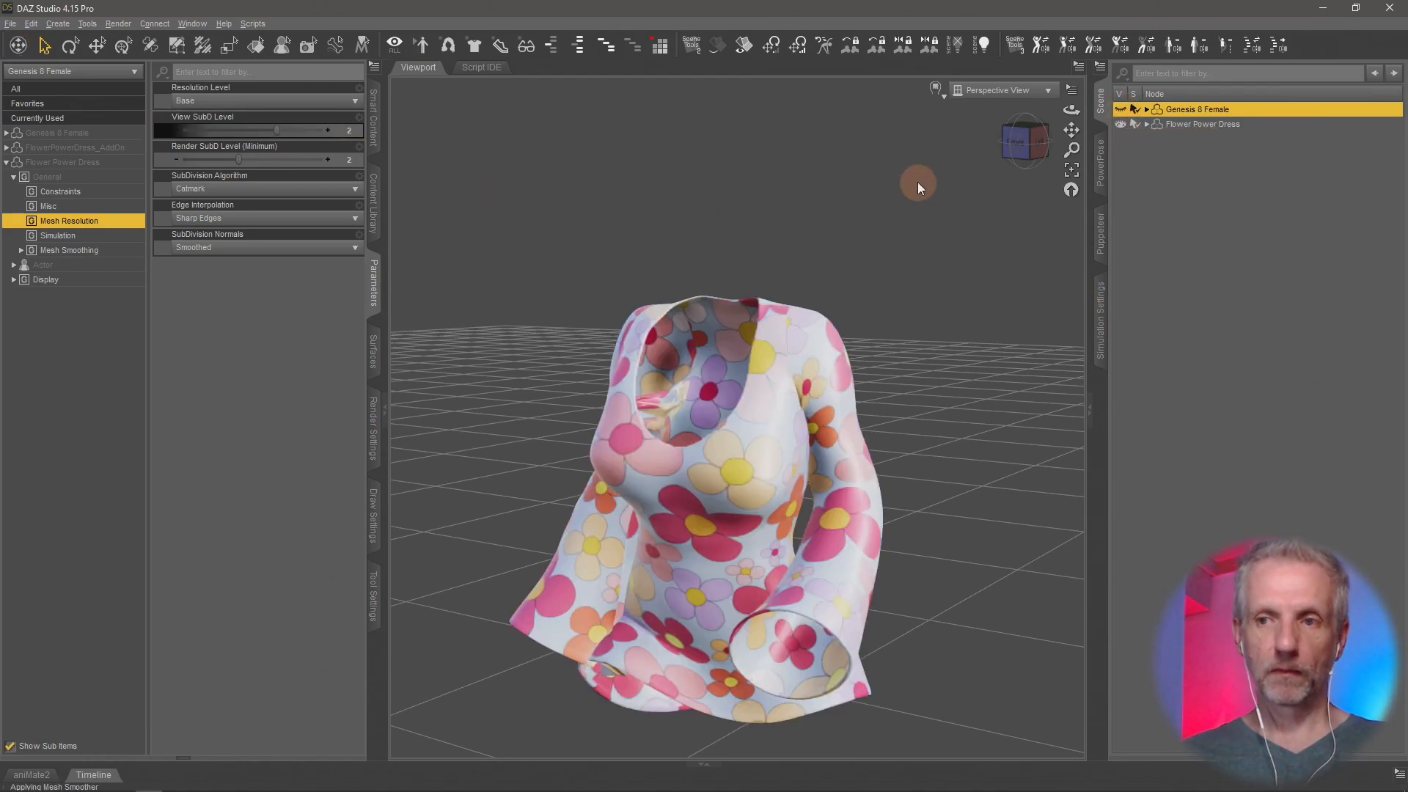
click(1217, 126)
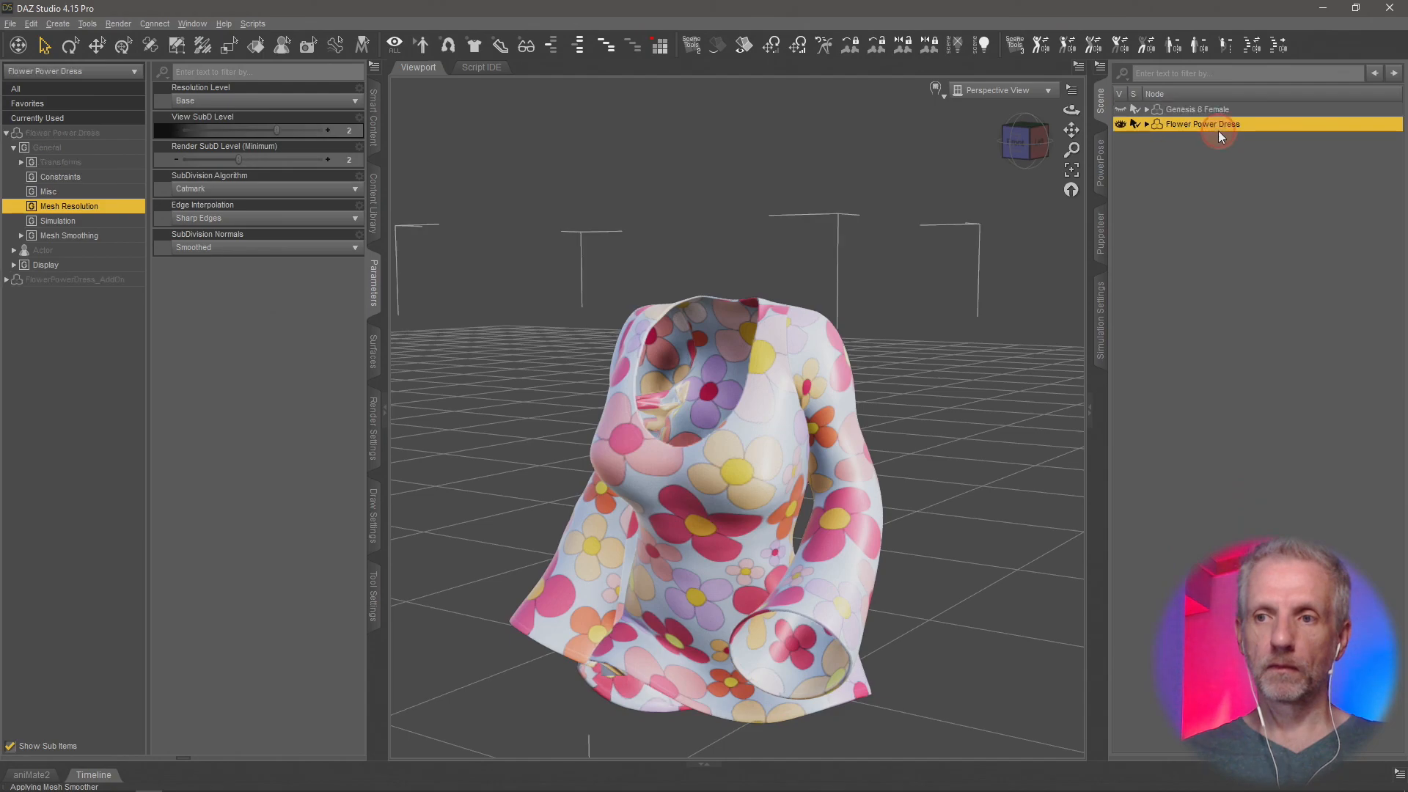
Step: Export the Flower Power Dress over the existing Dress.obj in the Toon Mouse folder, keeping the Custom OBJ export settings
click(11, 24)
click(92, 197)
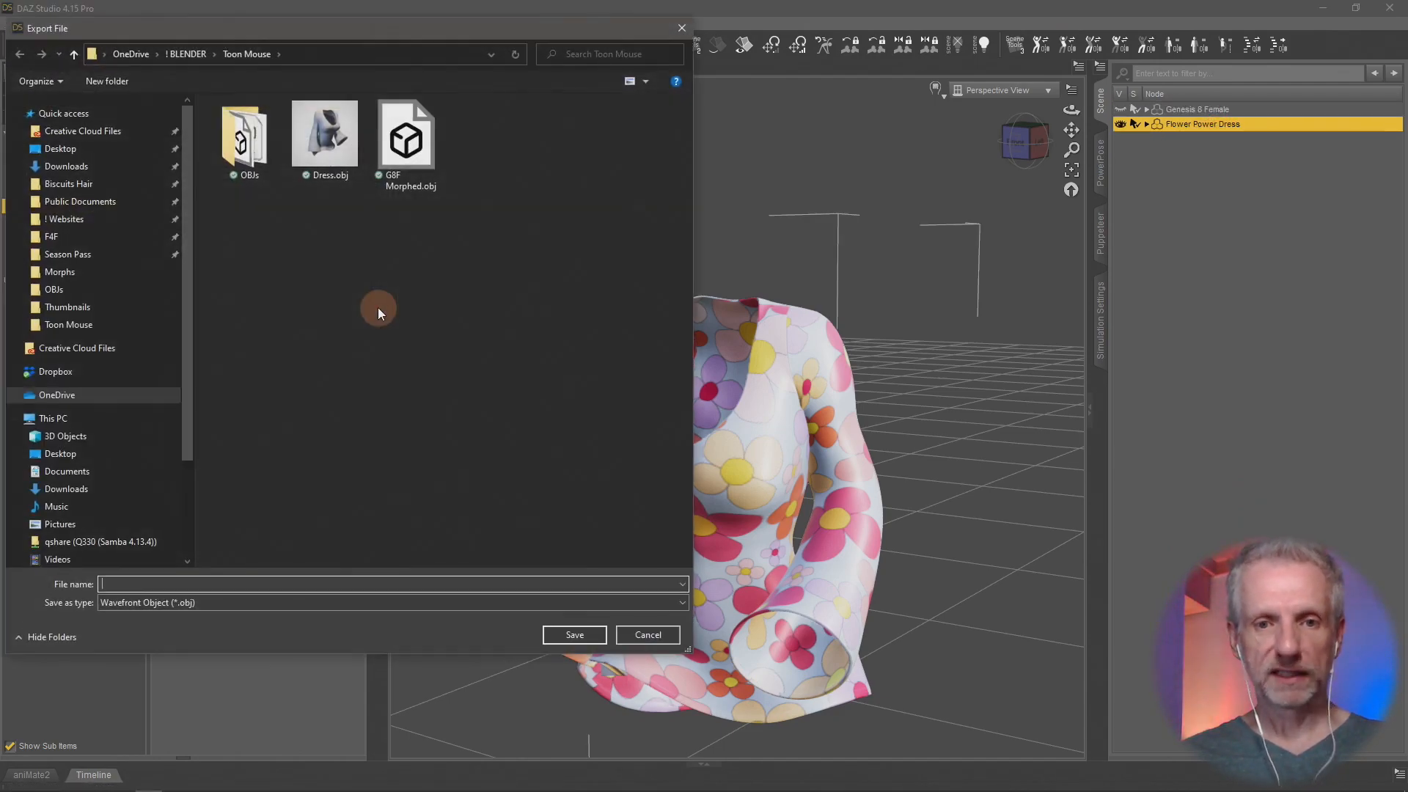
click(338, 163)
click(564, 635)
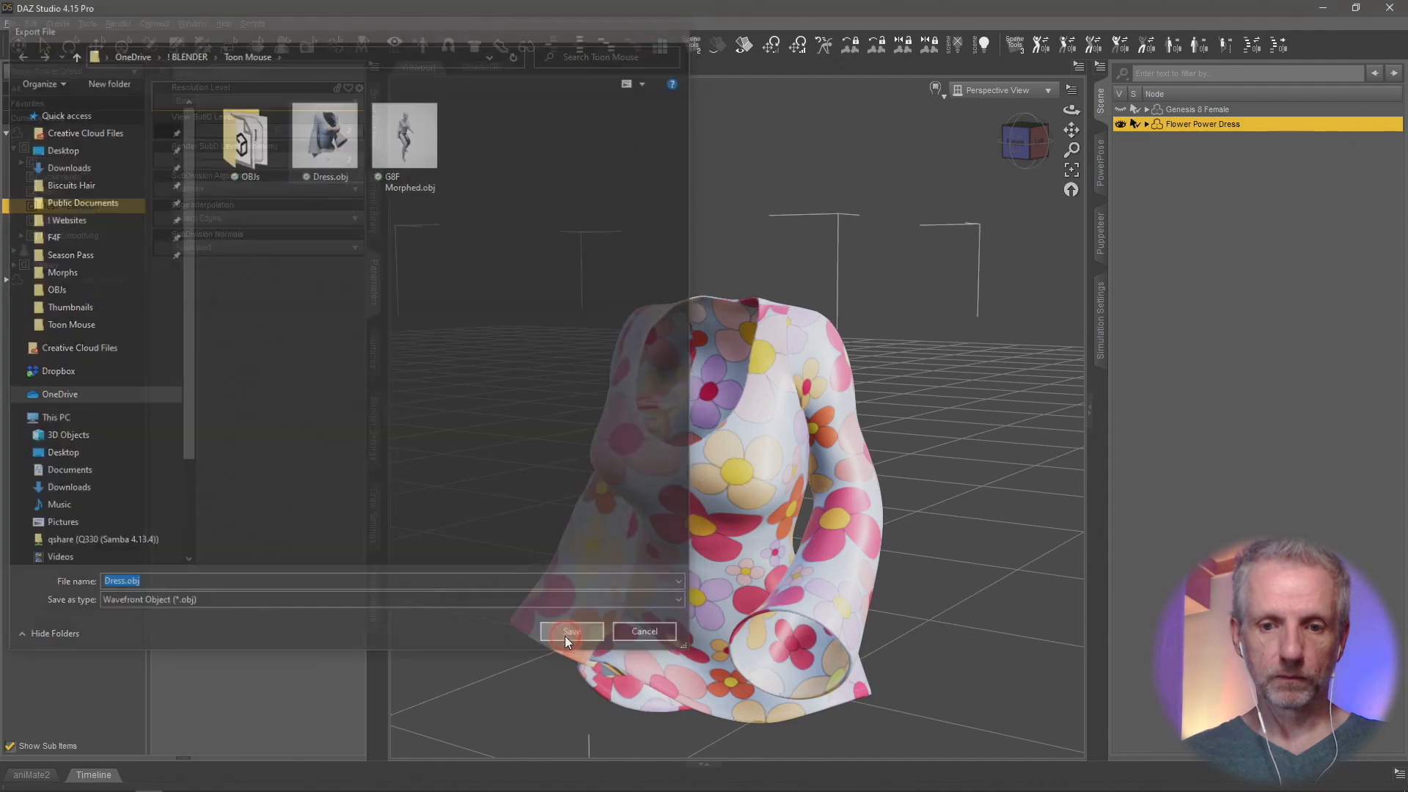
click(642, 411)
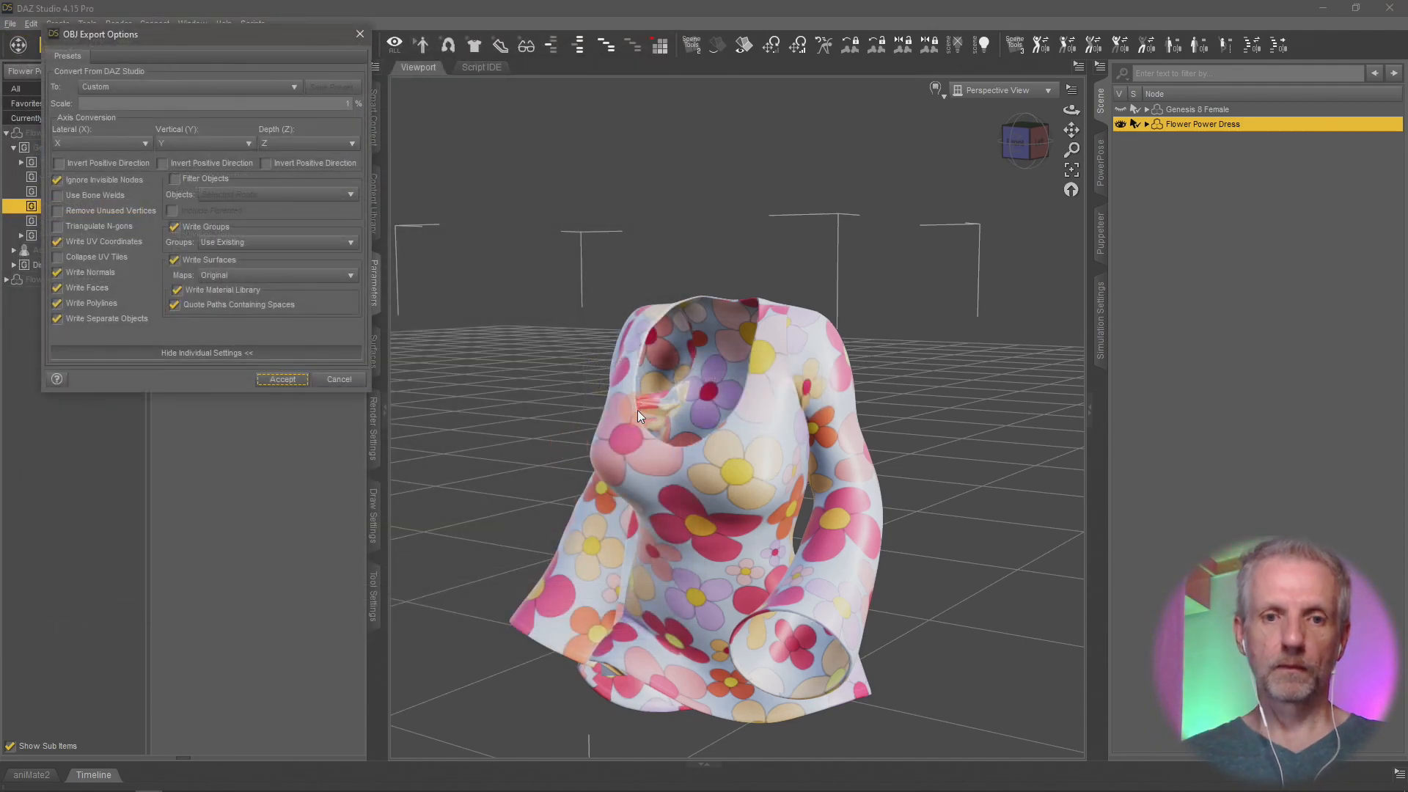
click(284, 380)
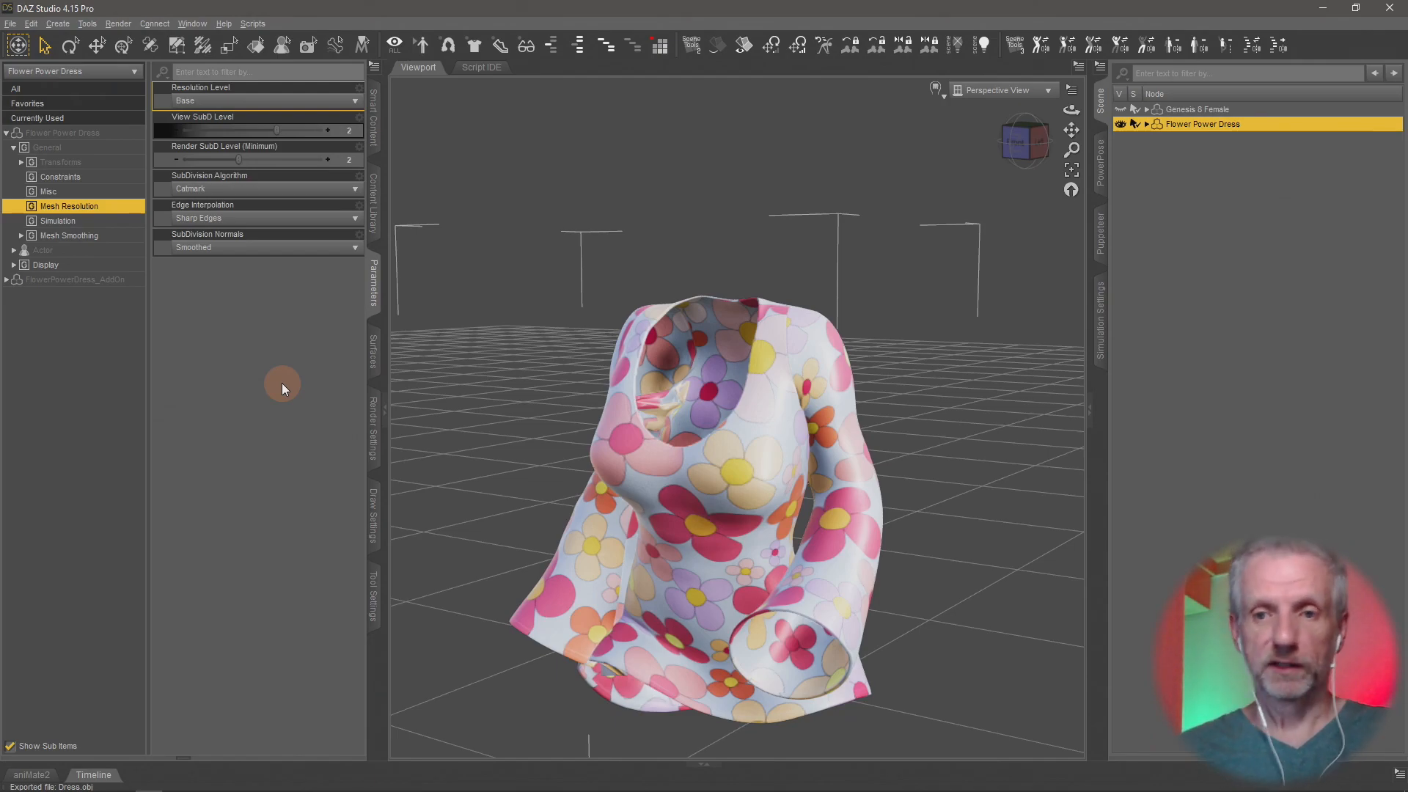
Step: Switch to Blender and delete the G8F Morphed figure that contains leftover clothing geometry
key(alt+Tab)
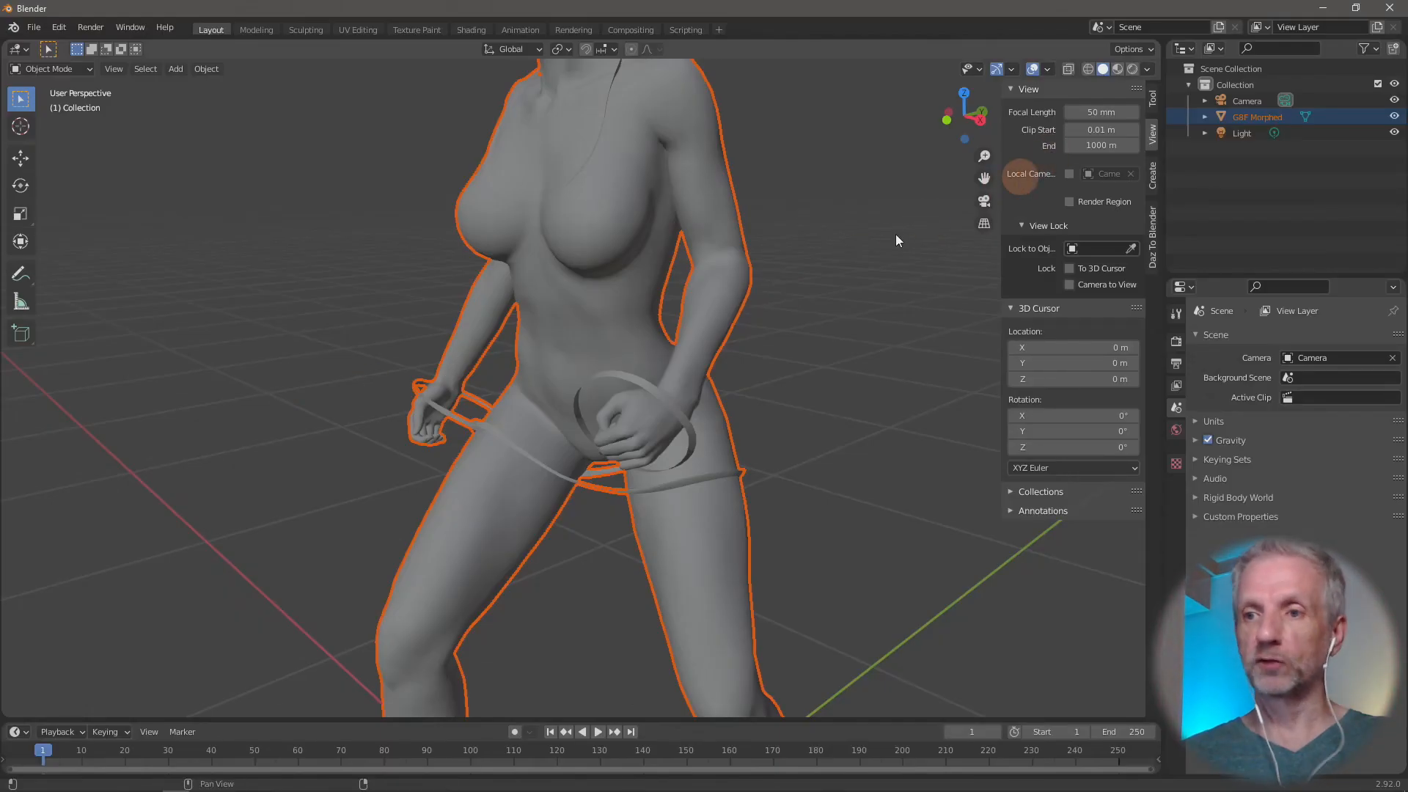
click(742, 335)
click(716, 335)
key(x)
click(716, 334)
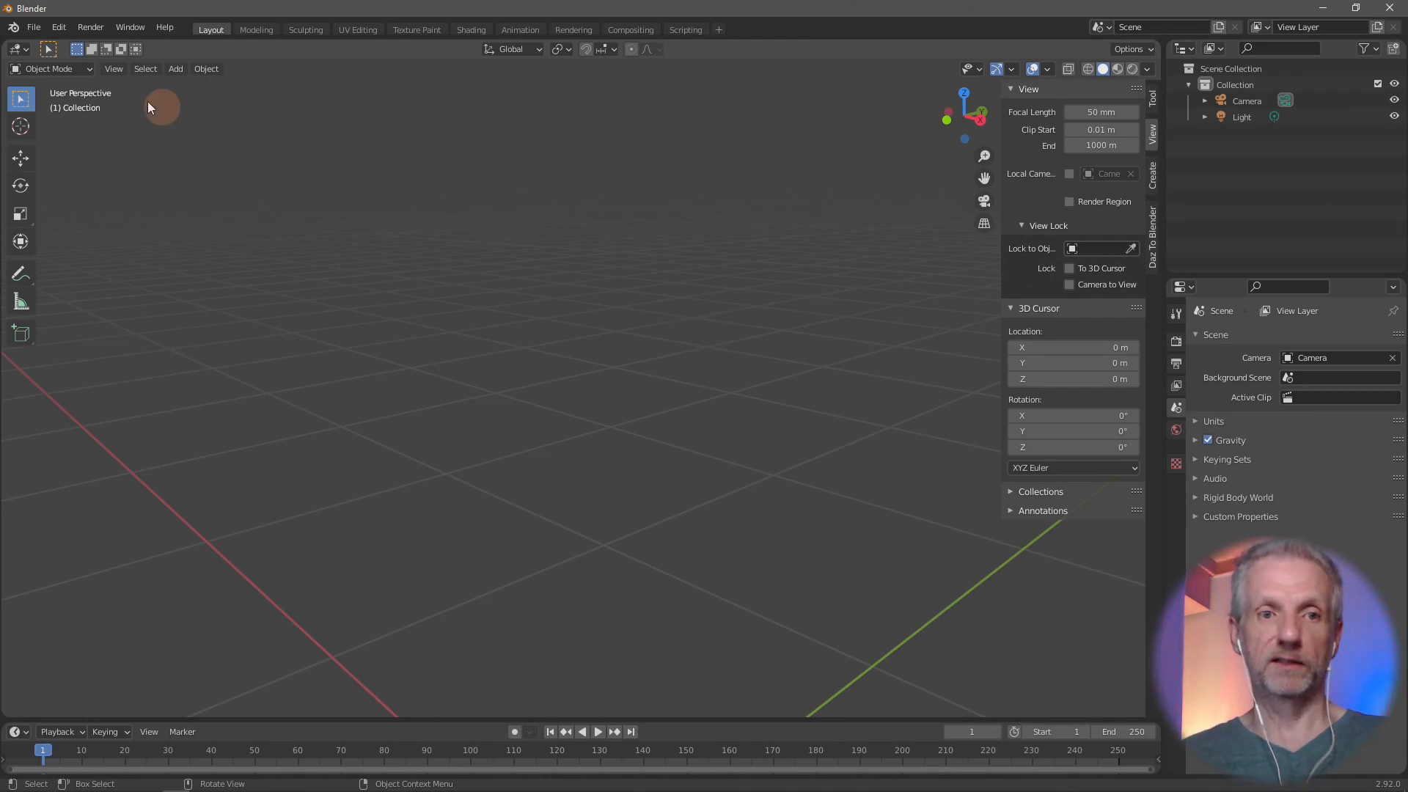
Step: Import the re-exported G8F Morphed.obj from the Toon Mouse folder as a Wavefront model and deselect the figure
click(33, 27)
mouse_move(94, 247)
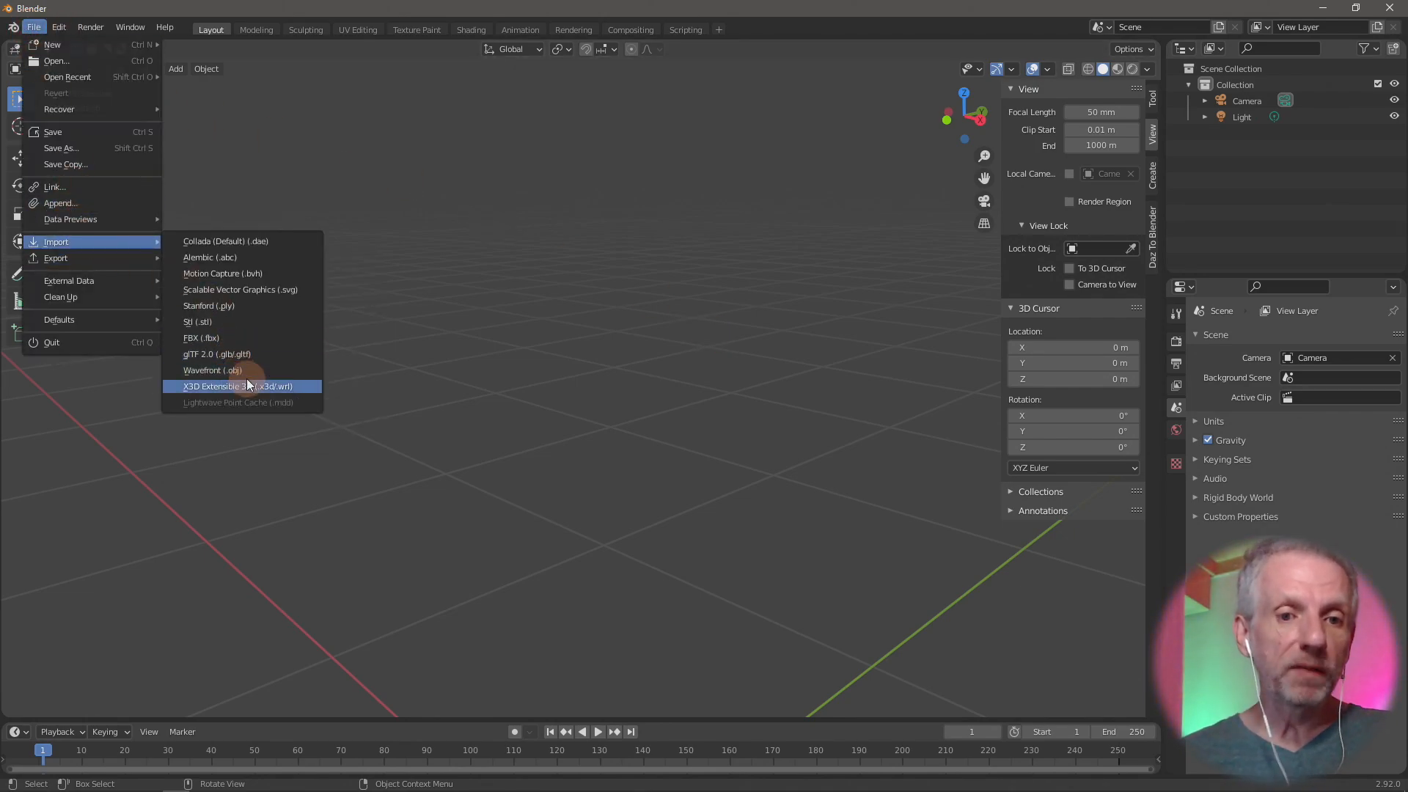
click(253, 370)
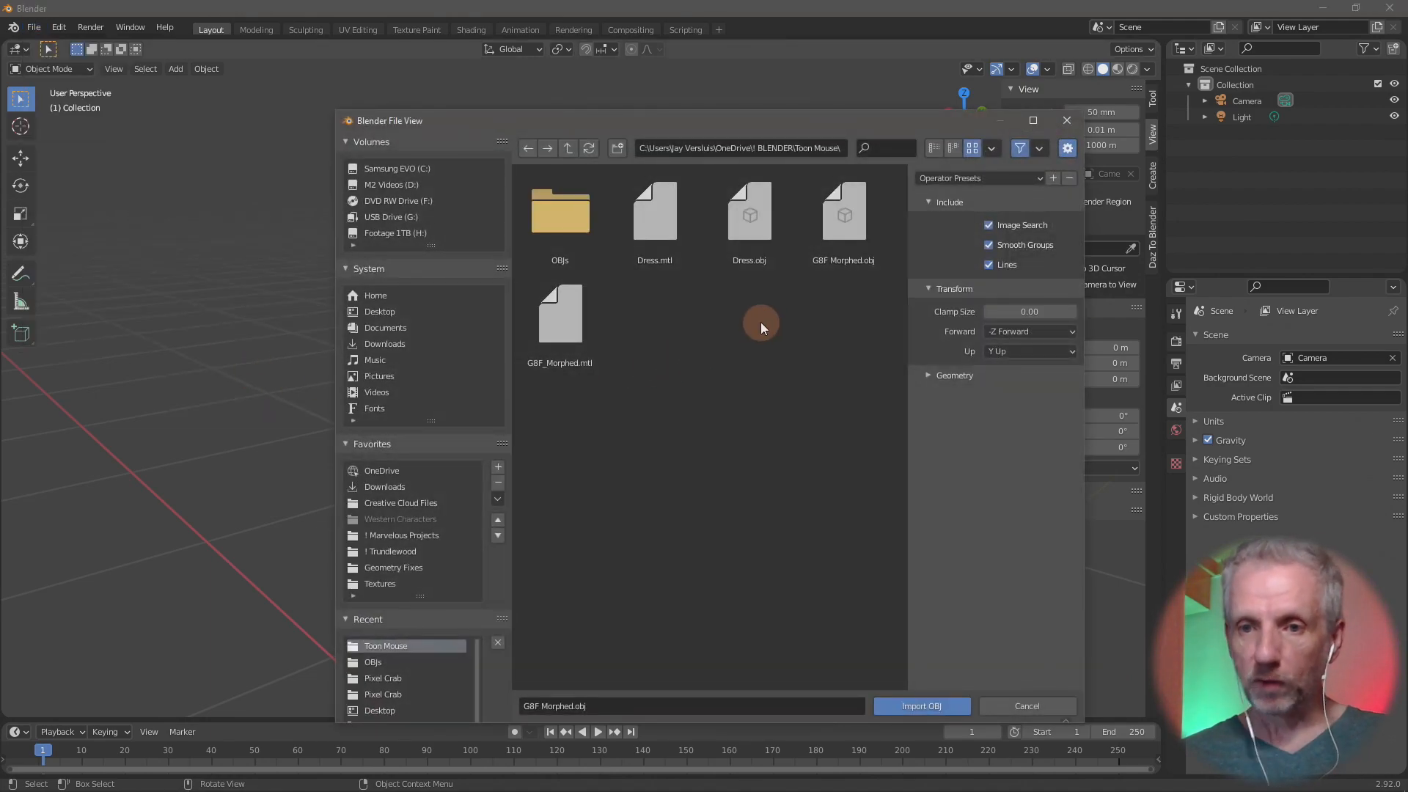
click(839, 254)
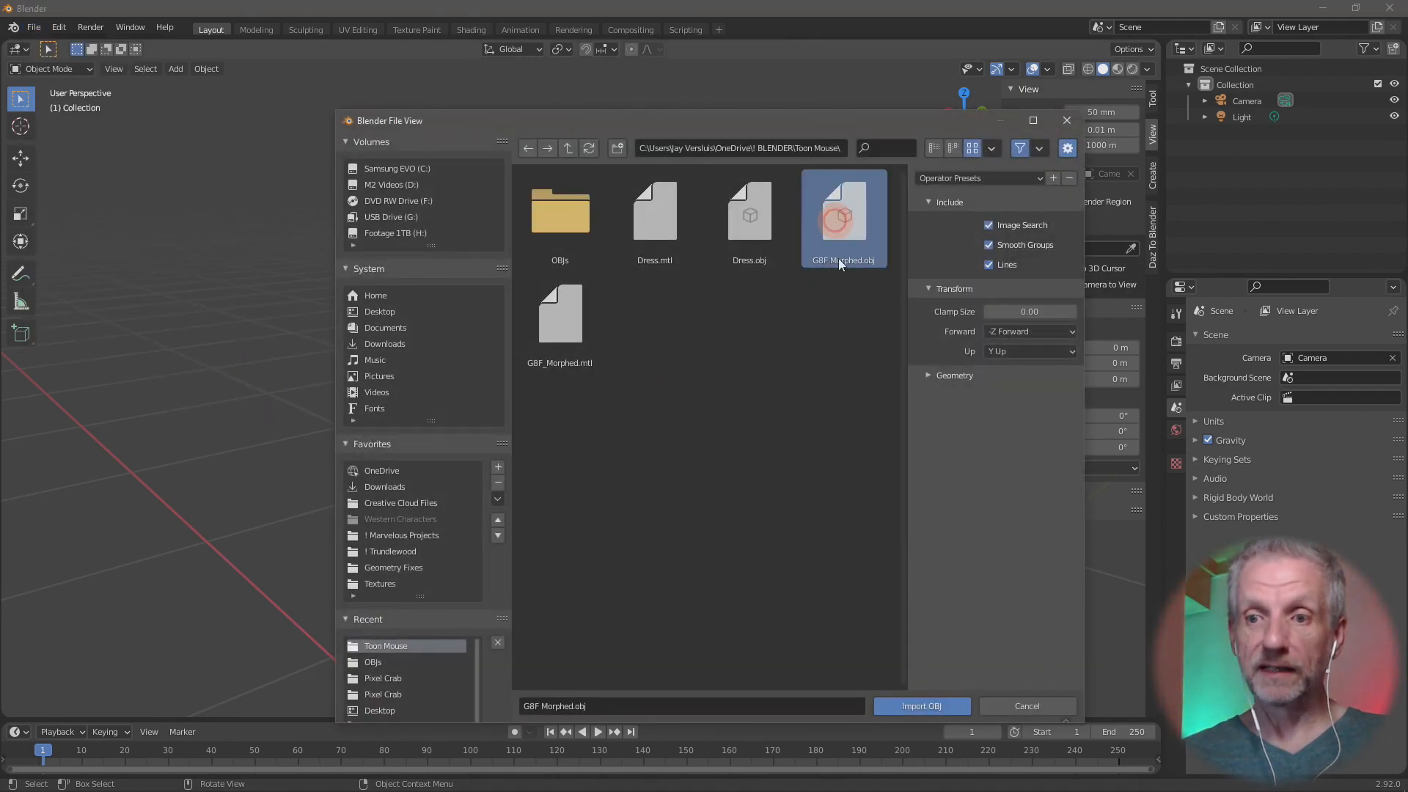
click(920, 709)
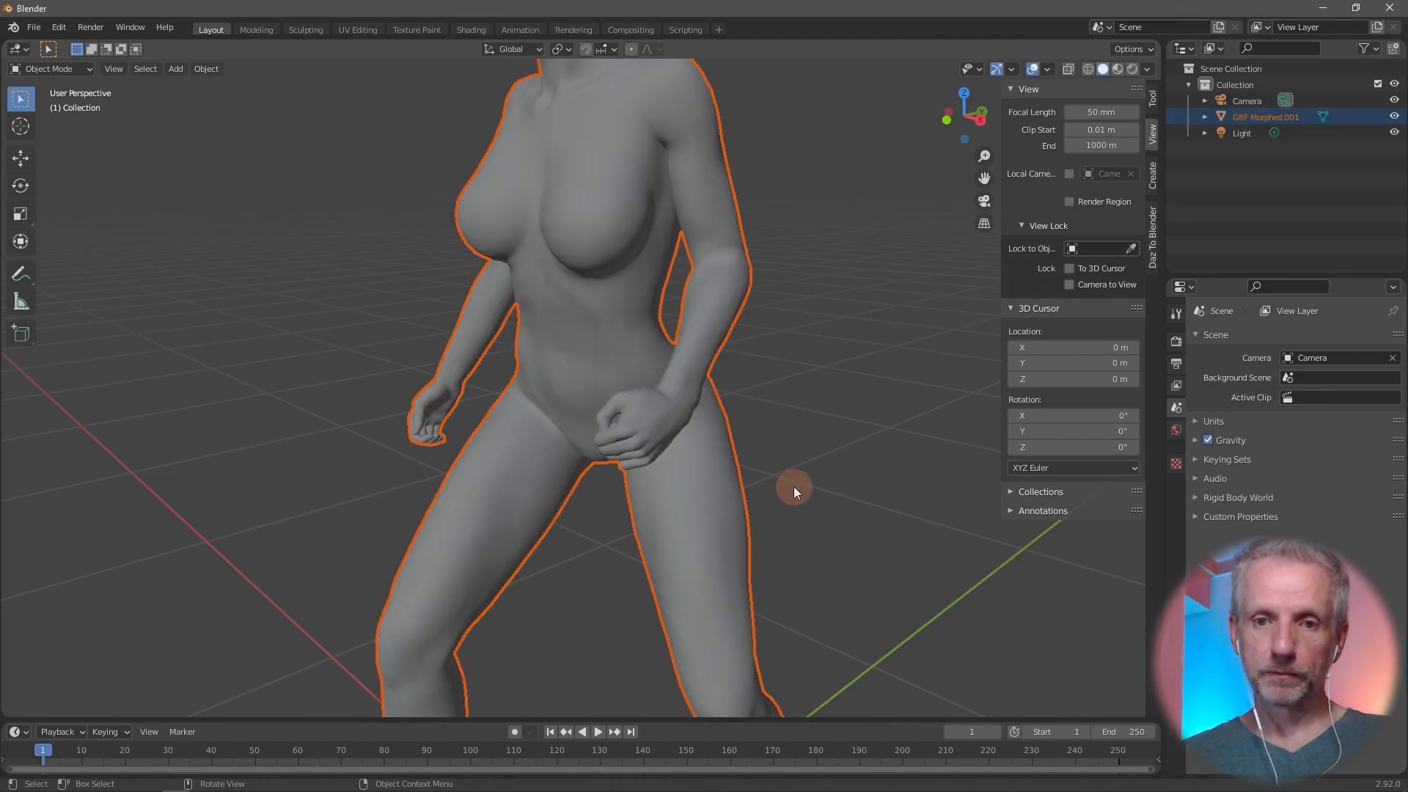
shift+middle_drag(794, 487, 792, 554)
scroll(776, 511, down, 2)
scroll(776, 509, down, 2)
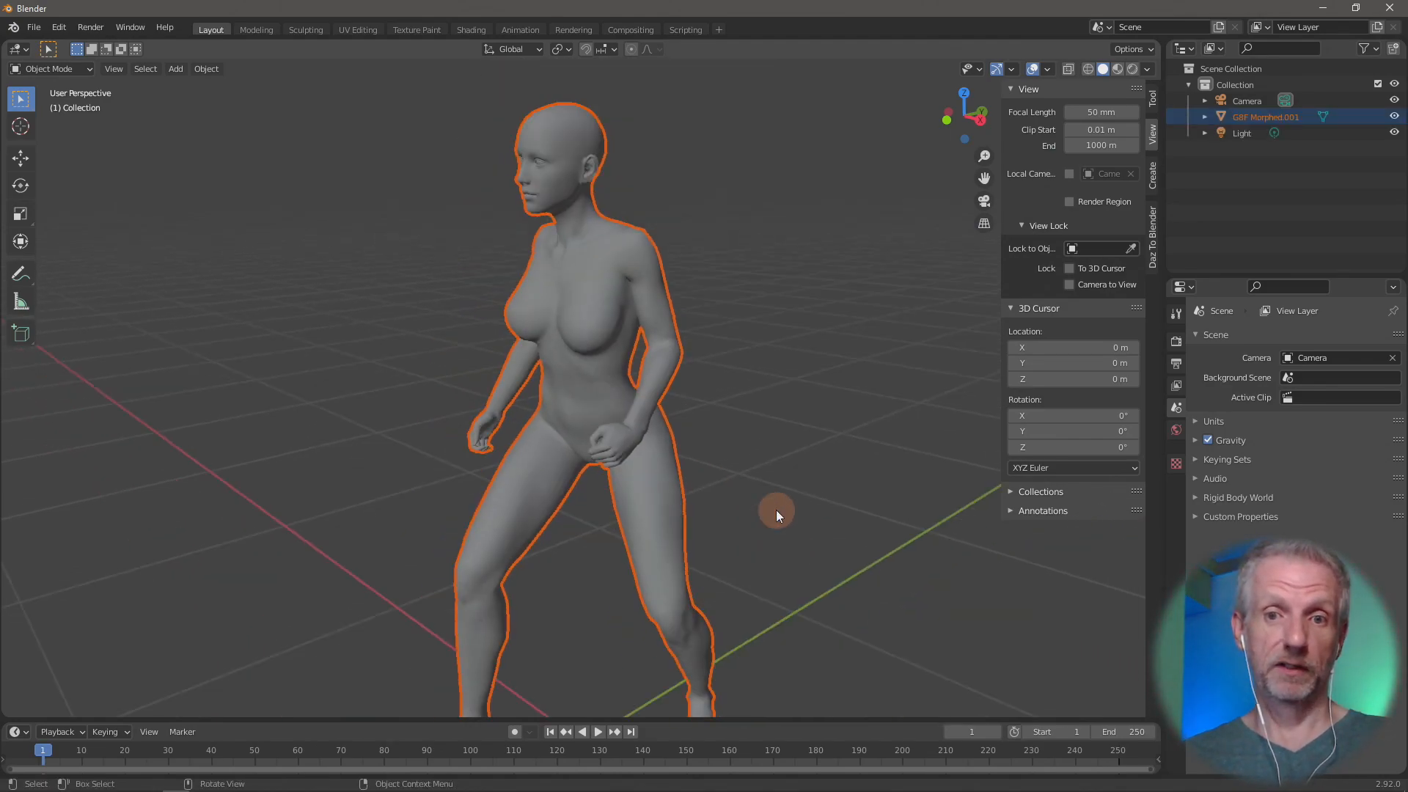
click(857, 444)
Step: Import Dress.obj from the Toon Mouse folder as a separate Wavefront model
click(38, 28)
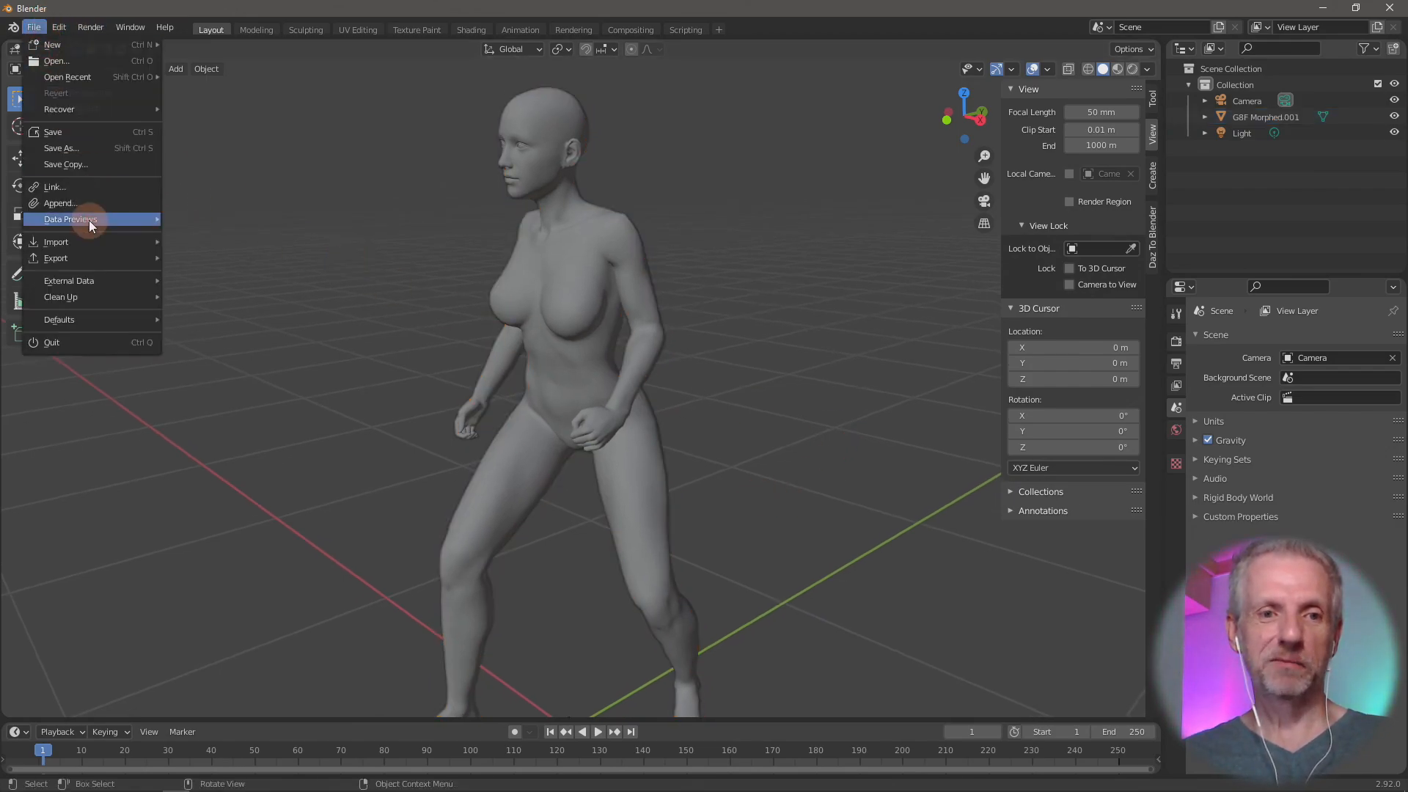
mouse_move(91, 244)
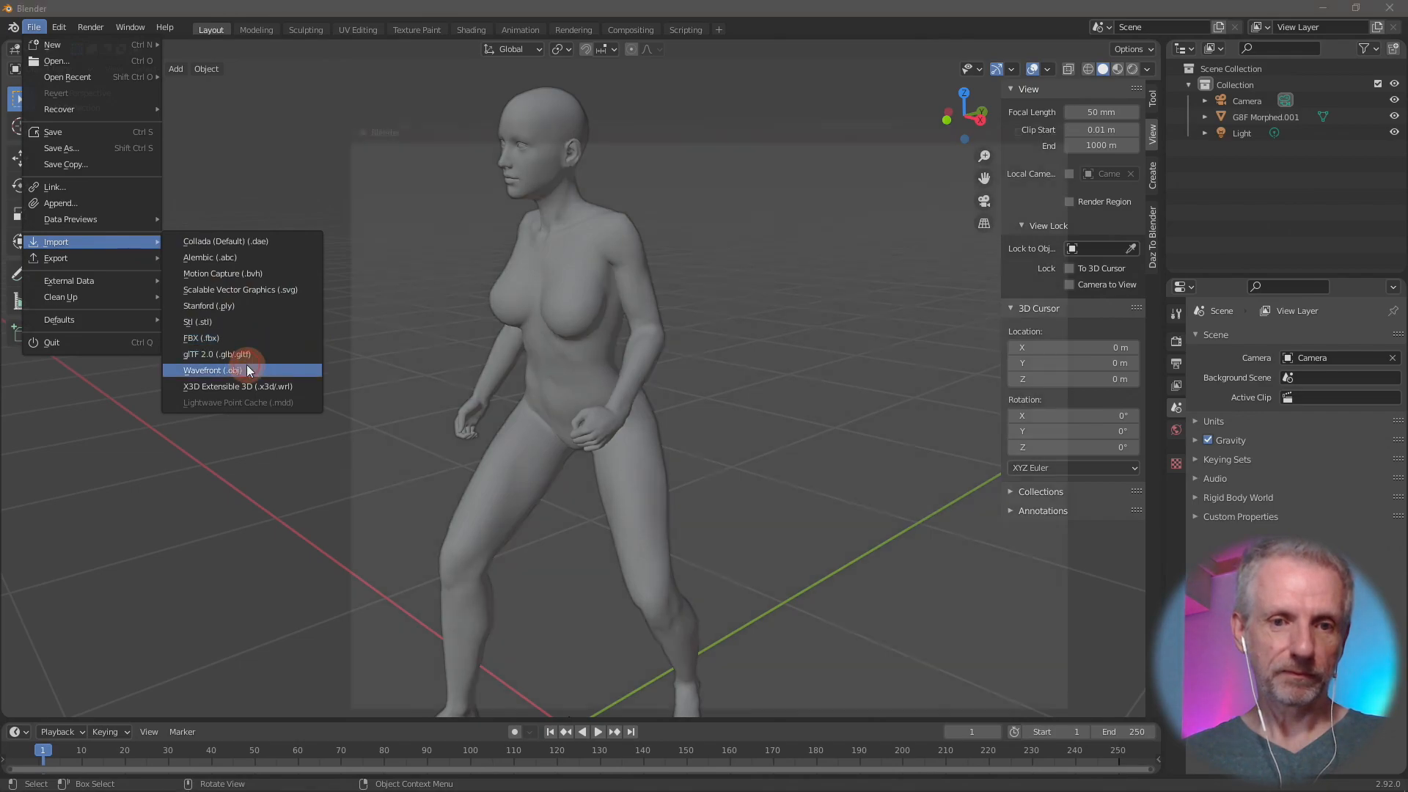
click(247, 368)
click(748, 218)
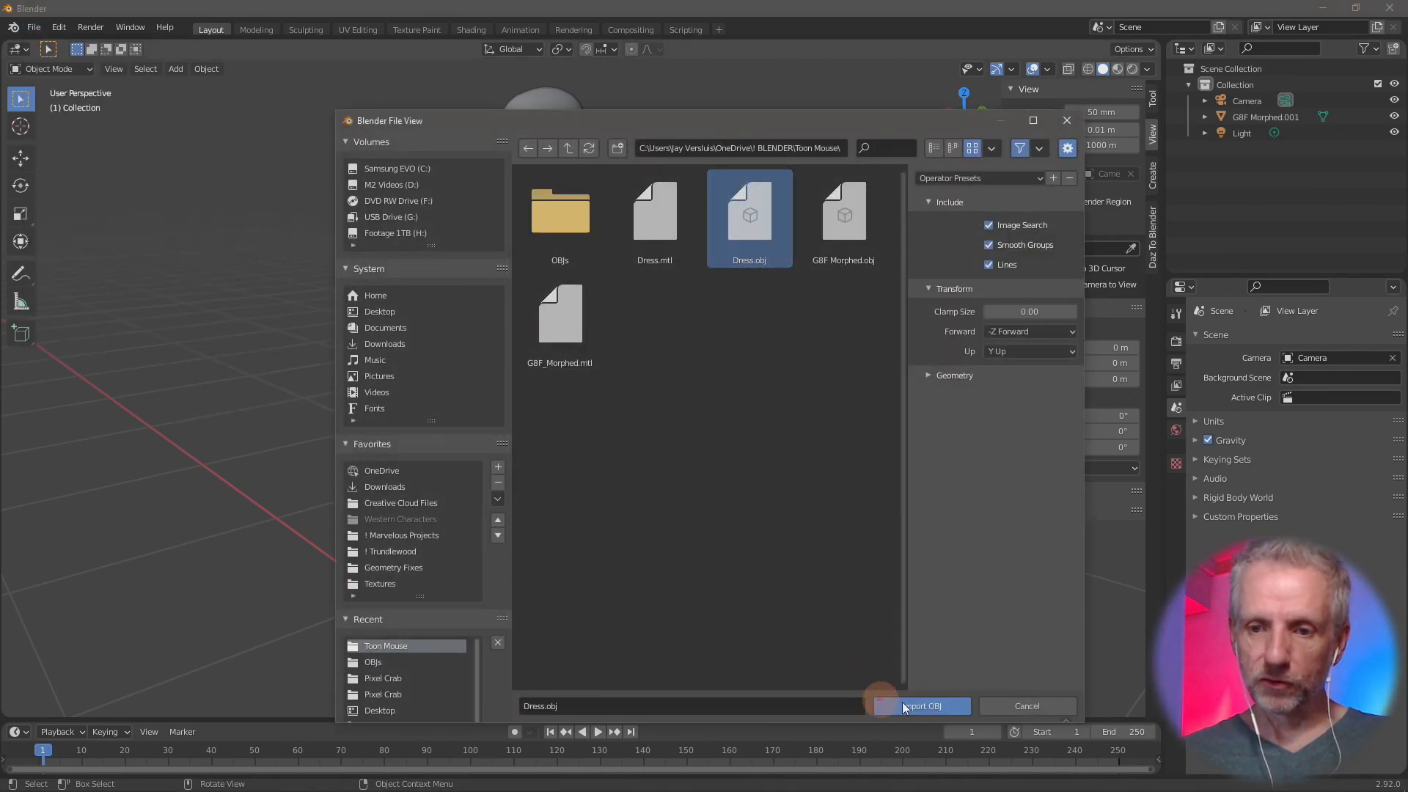
click(923, 706)
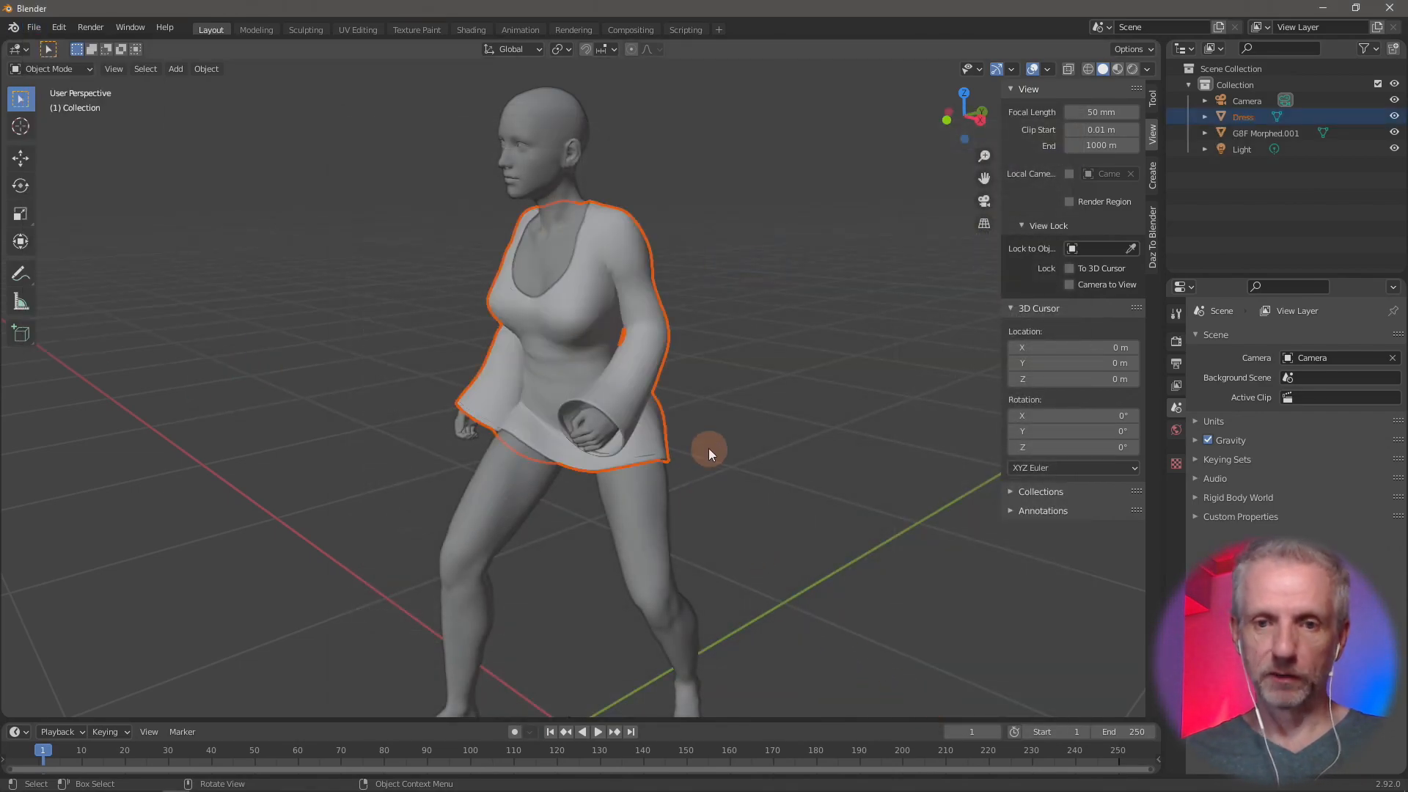
Step: Select the imported dress and examine its fit around the sleeves, neckline and hem from several angles
scroll(709, 447, up, 3)
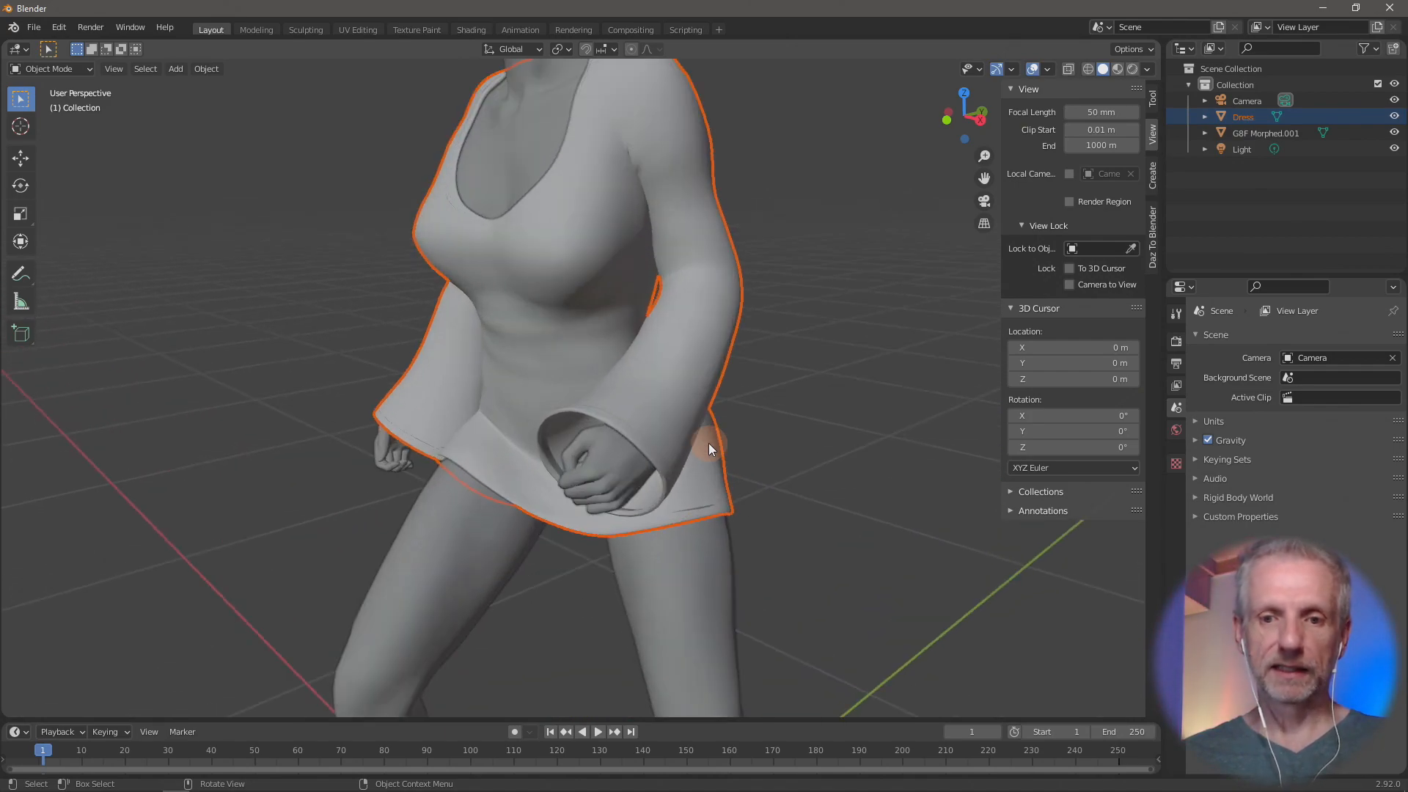
click(820, 402)
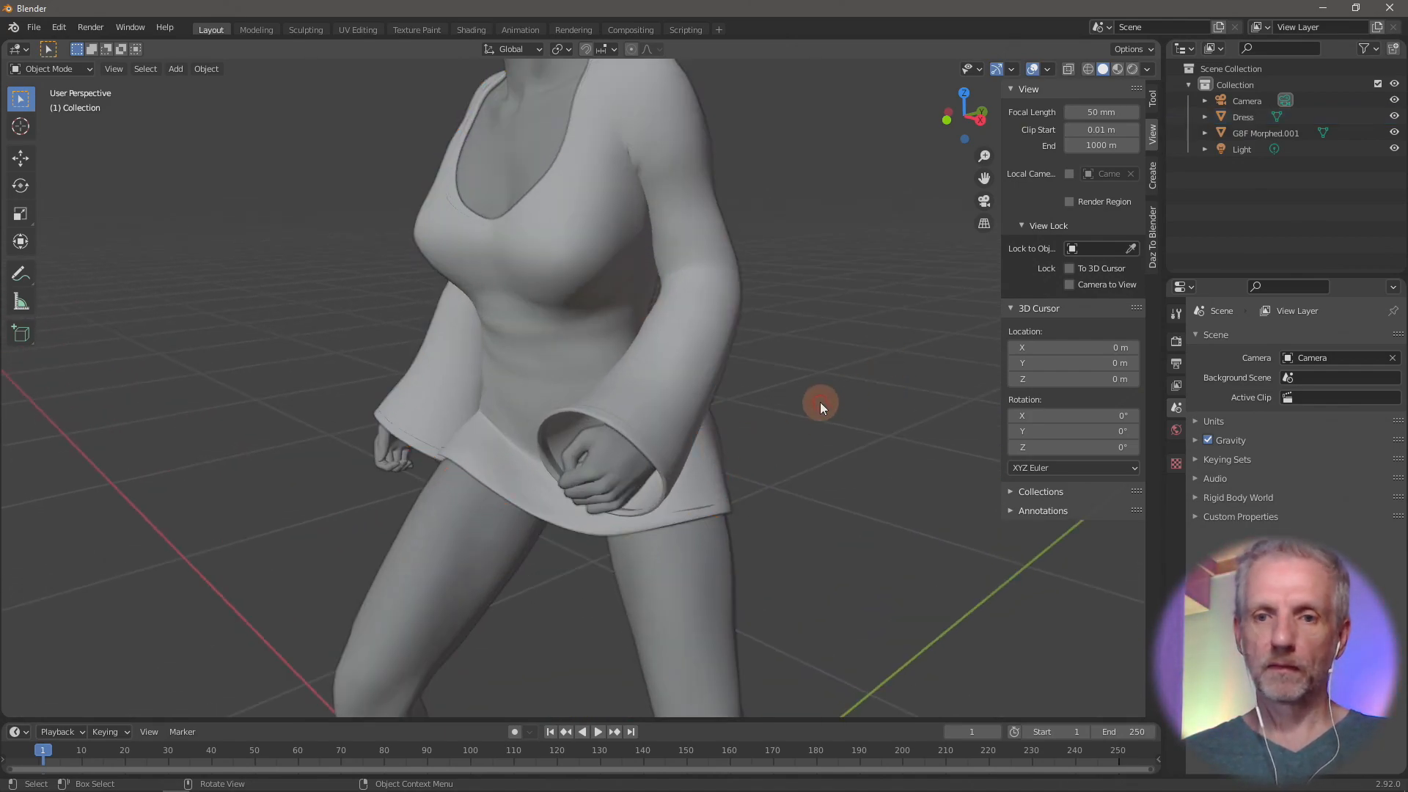
mouse_move(820, 402)
middle_down()
mouse_move(896, 404)
mouse_move(791, 389)
mouse_move(843, 394)
middle_up()
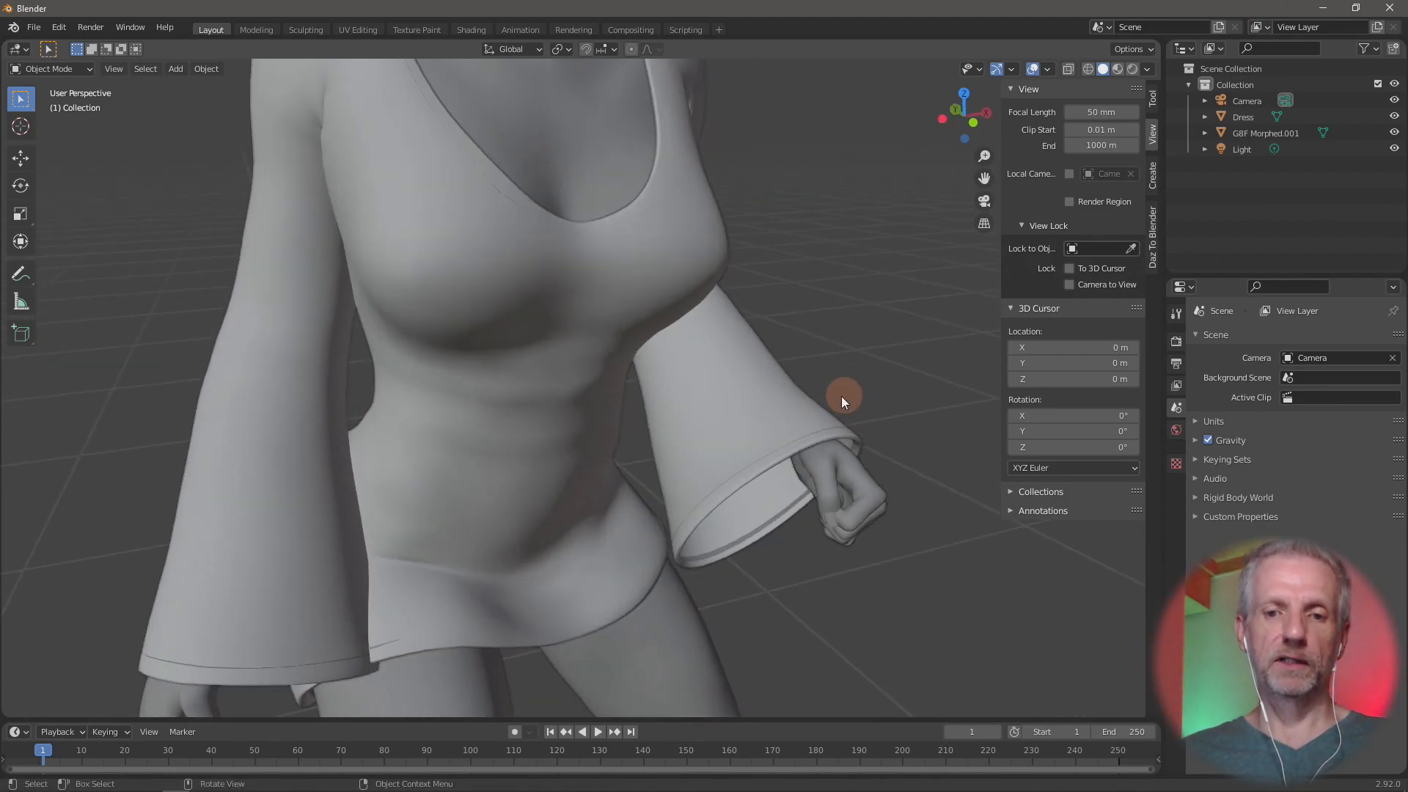
click(759, 429)
mouse_move(758, 429)
middle_down()
mouse_move(820, 446)
mouse_move(689, 424)
mouse_move(735, 417)
middle_up()
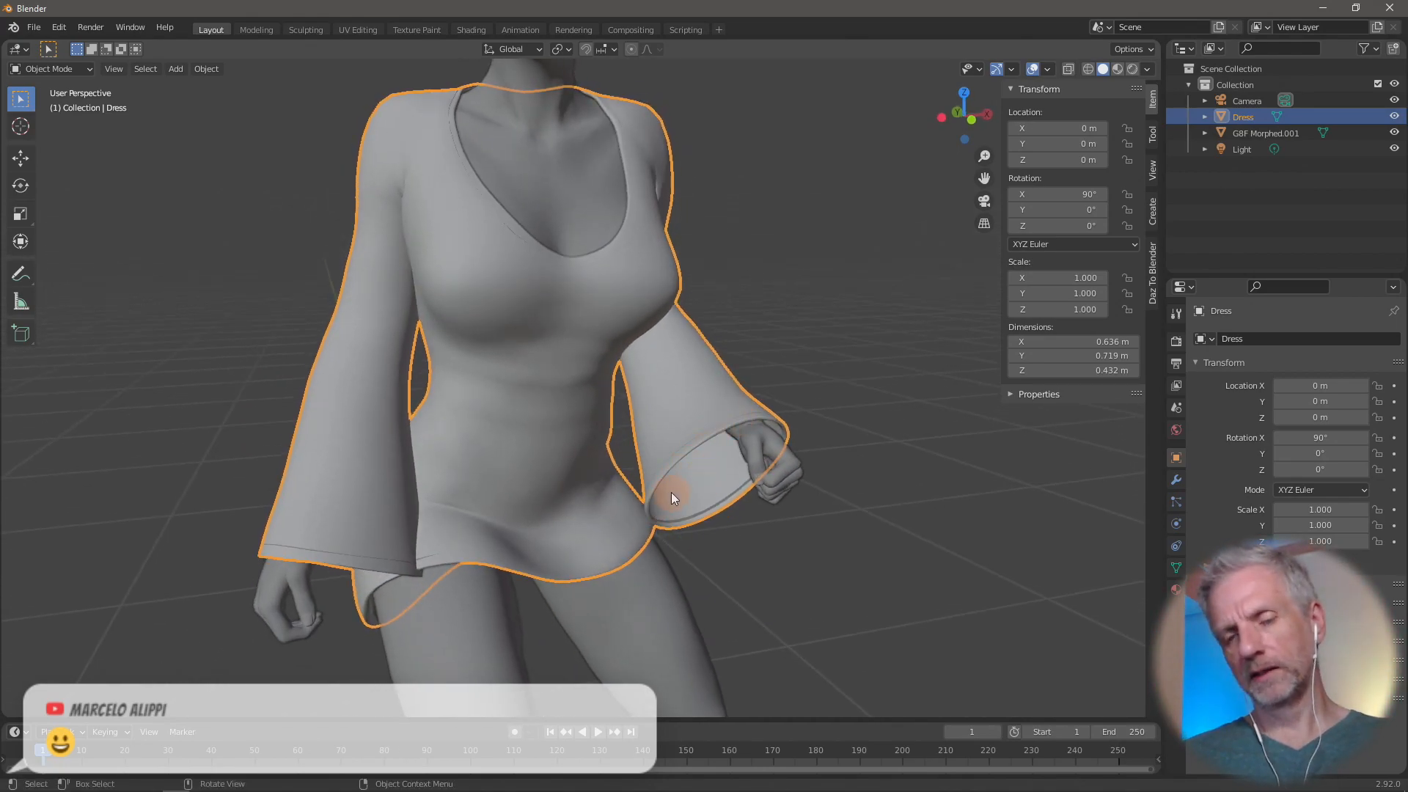
middle_drag(672, 491, 456, 472)
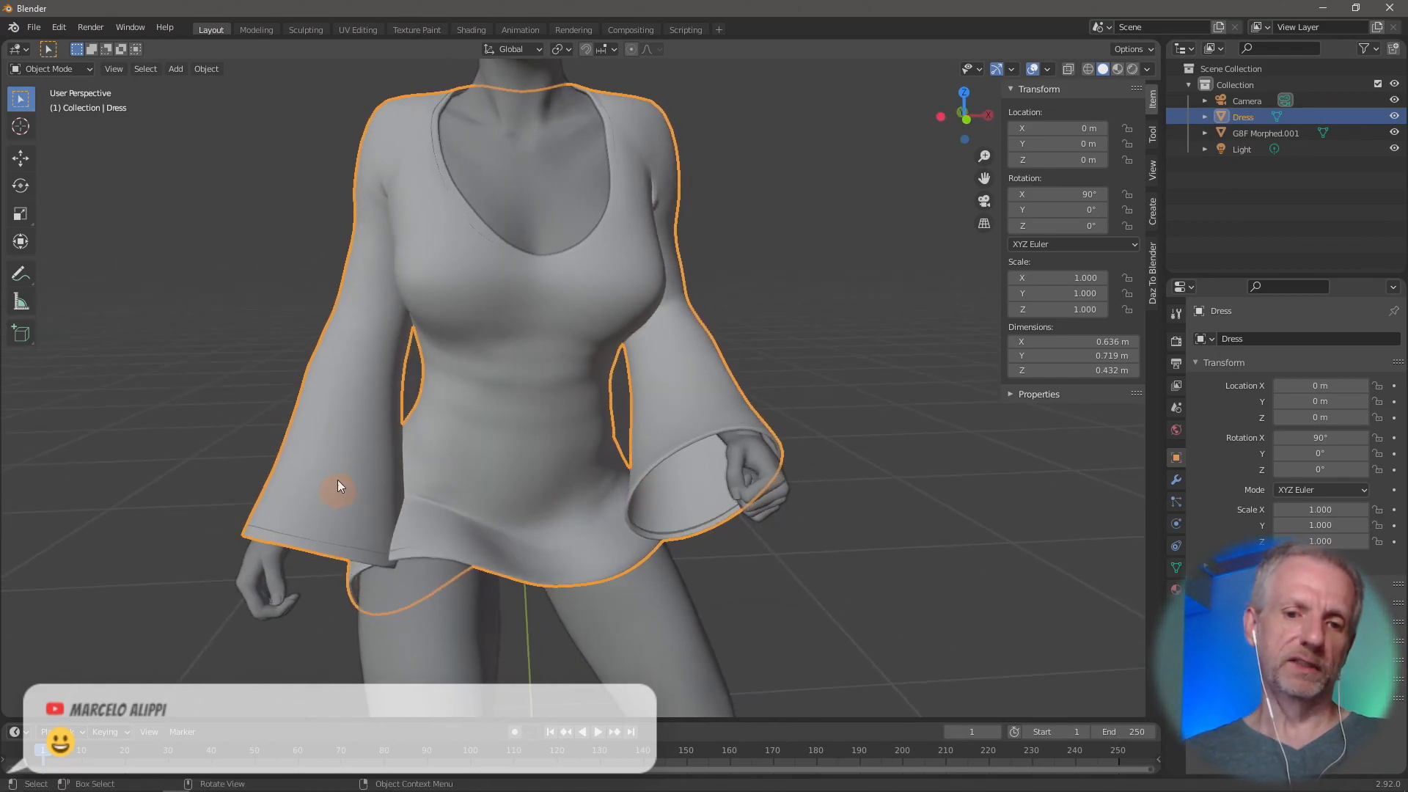
mouse_move(512, 510)
middle_down()
mouse_move(738, 512)
mouse_move(491, 494)
mouse_move(505, 496)
middle_up()
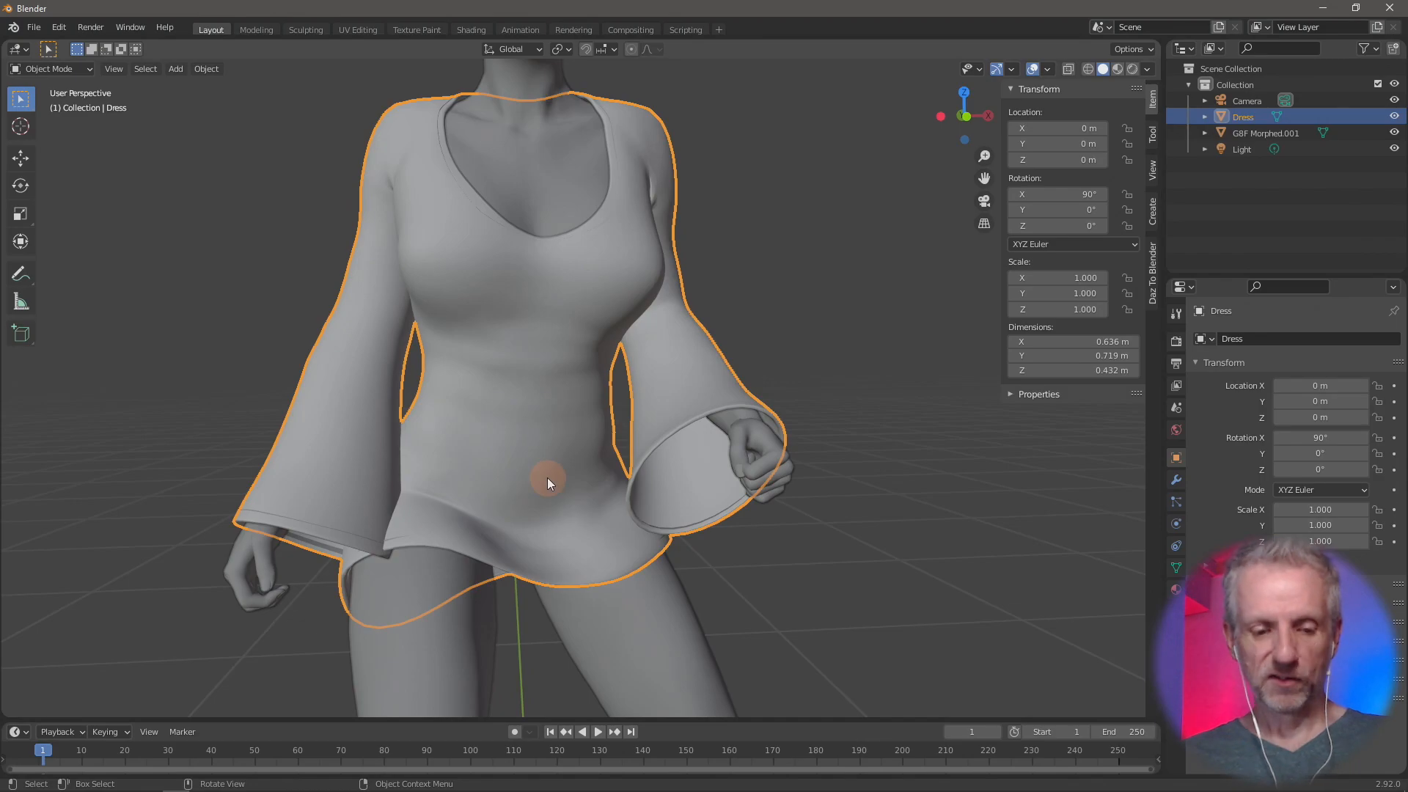
Step: Put the Dress mesh into Edit Mode and deselect all of its geometry
key(Tab)
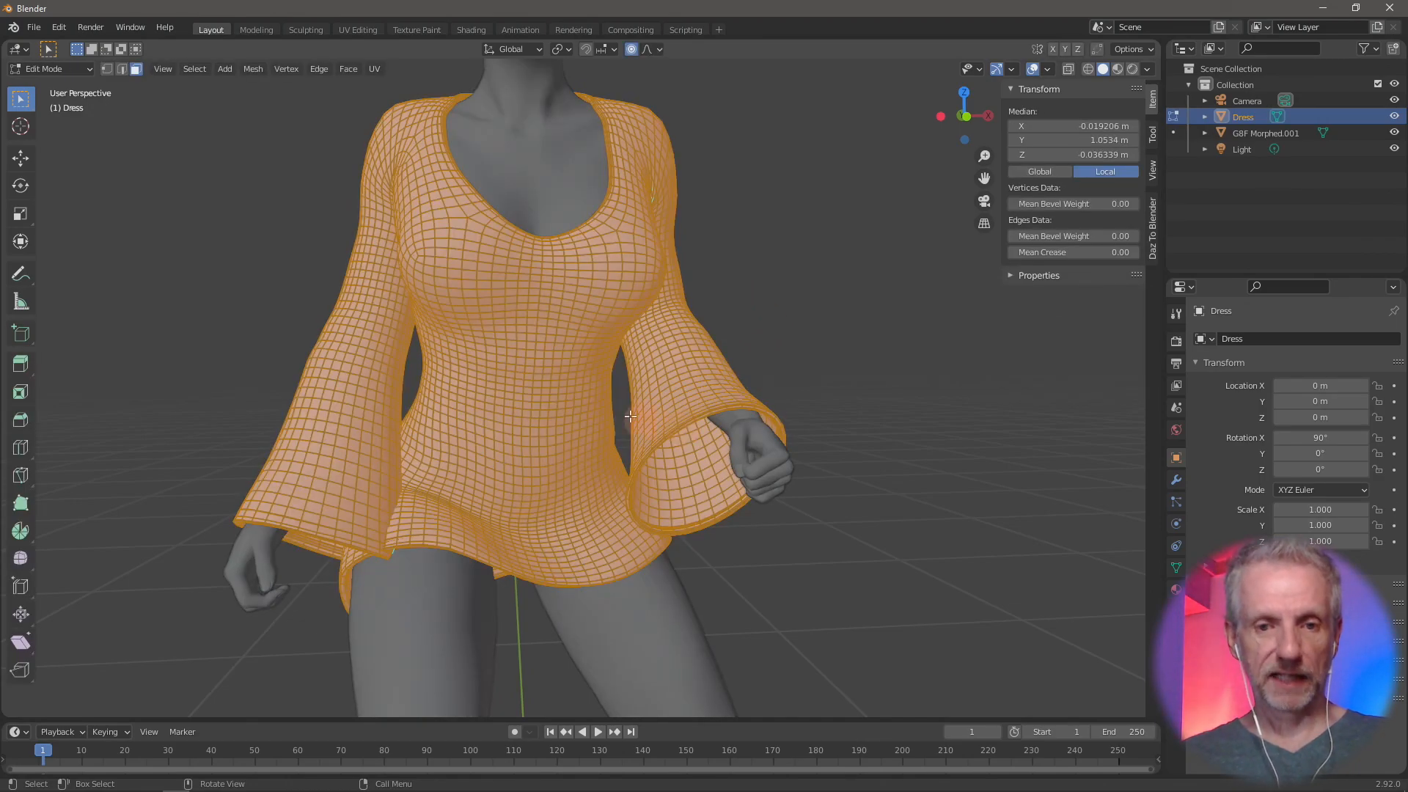
key(alt+a)
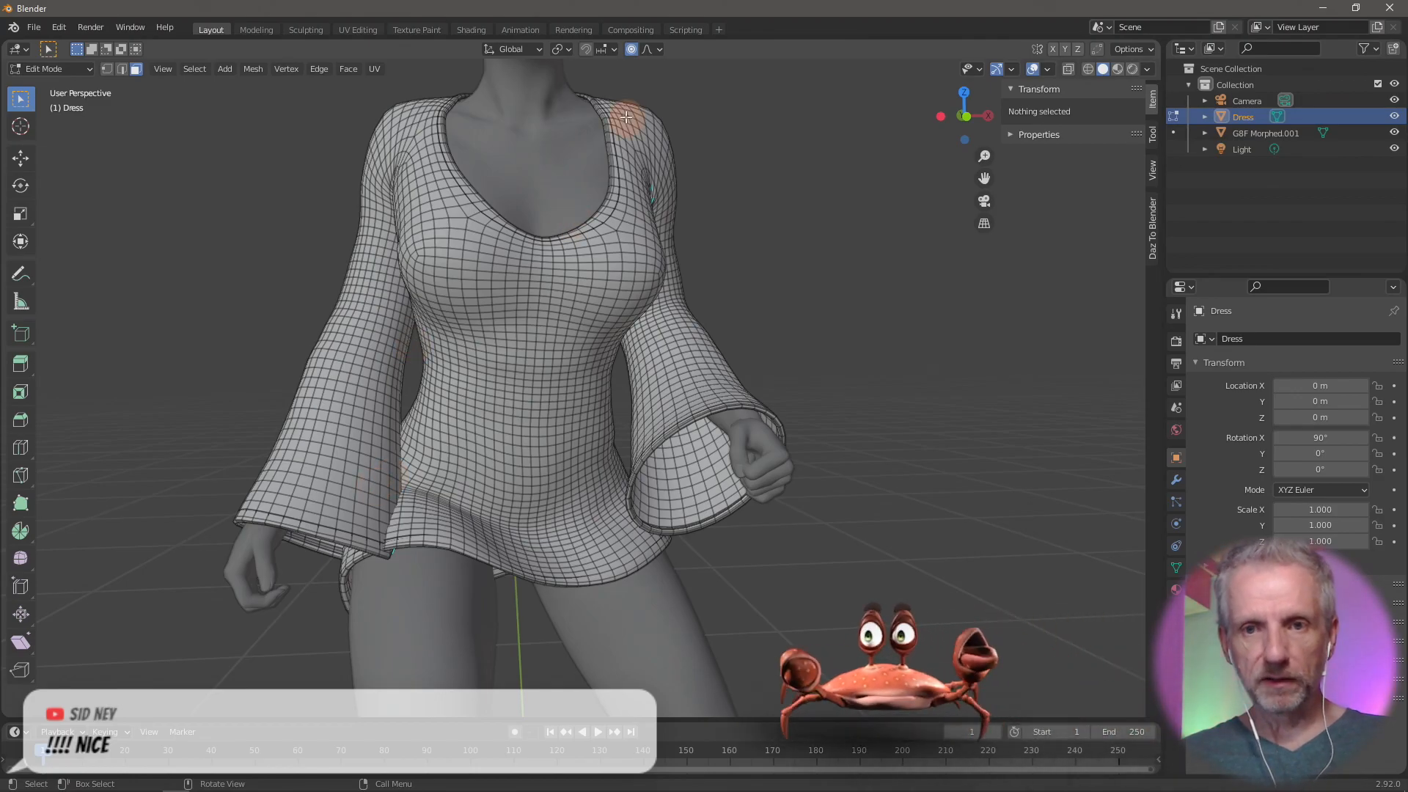
mouse_move(393, 352)
middle_down()
mouse_move(355, 352)
mouse_move(456, 323)
mouse_move(390, 339)
mouse_move(381, 367)
middle_up()
click(352, 505)
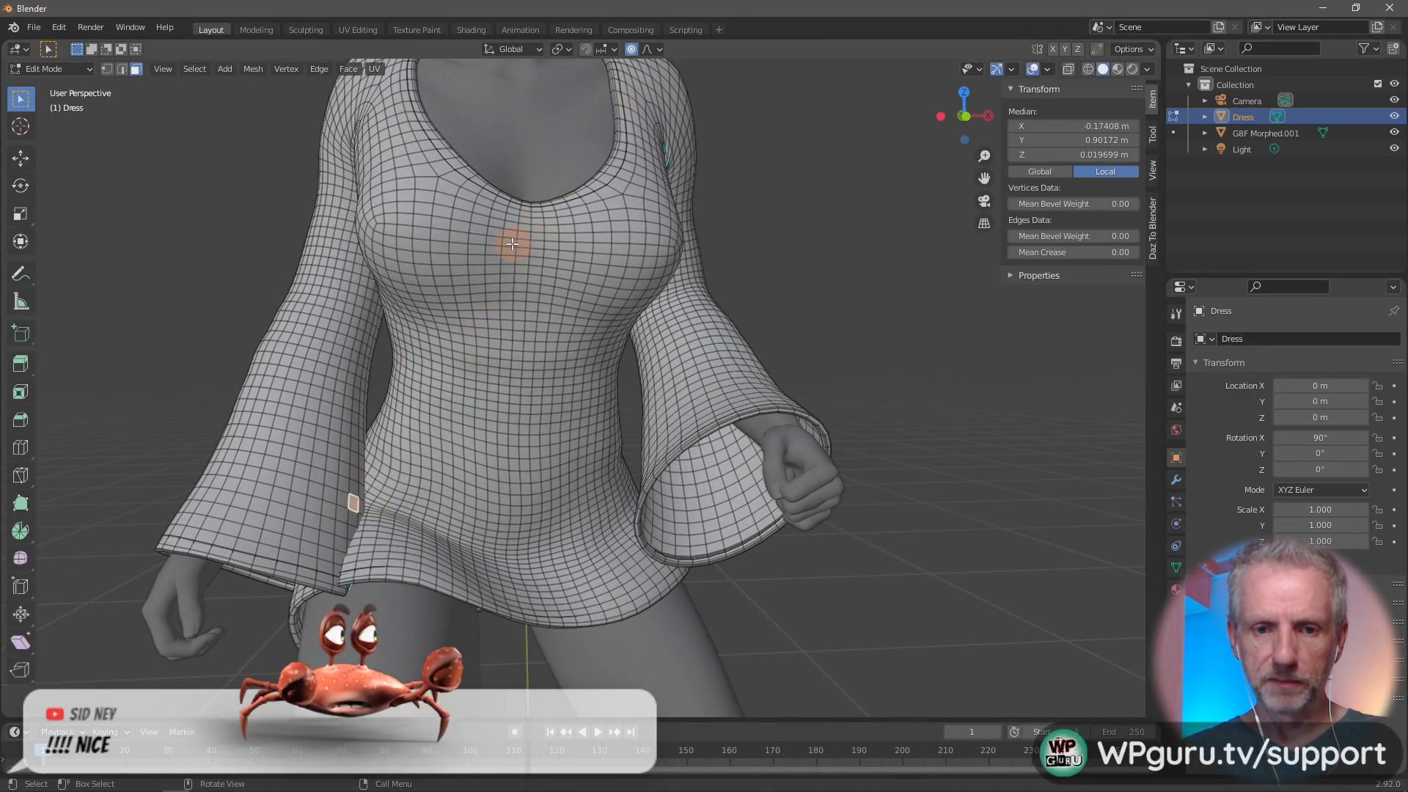
ctrl+middle_drag(511, 279, 452, 362)
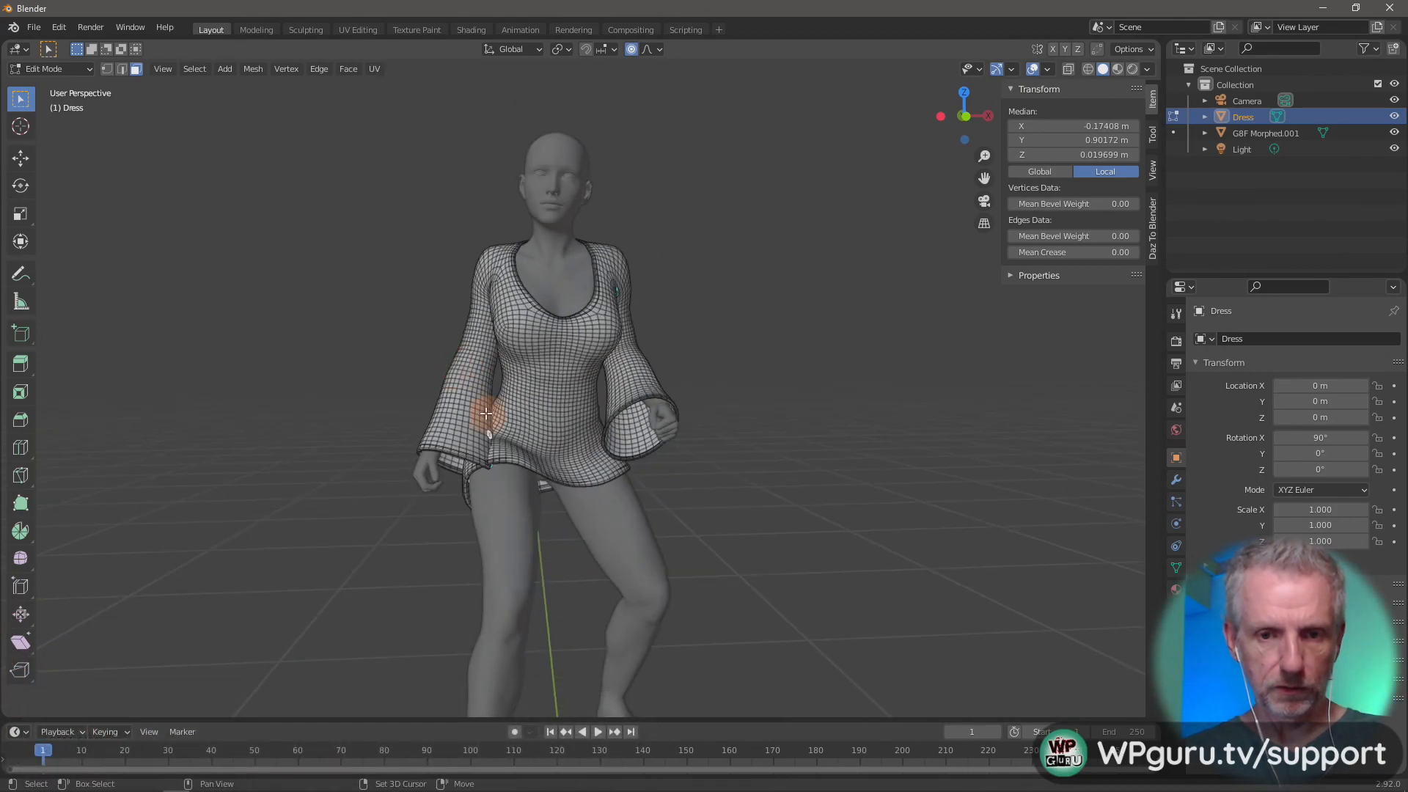
middle_drag(489, 428, 456, 420)
key(g)
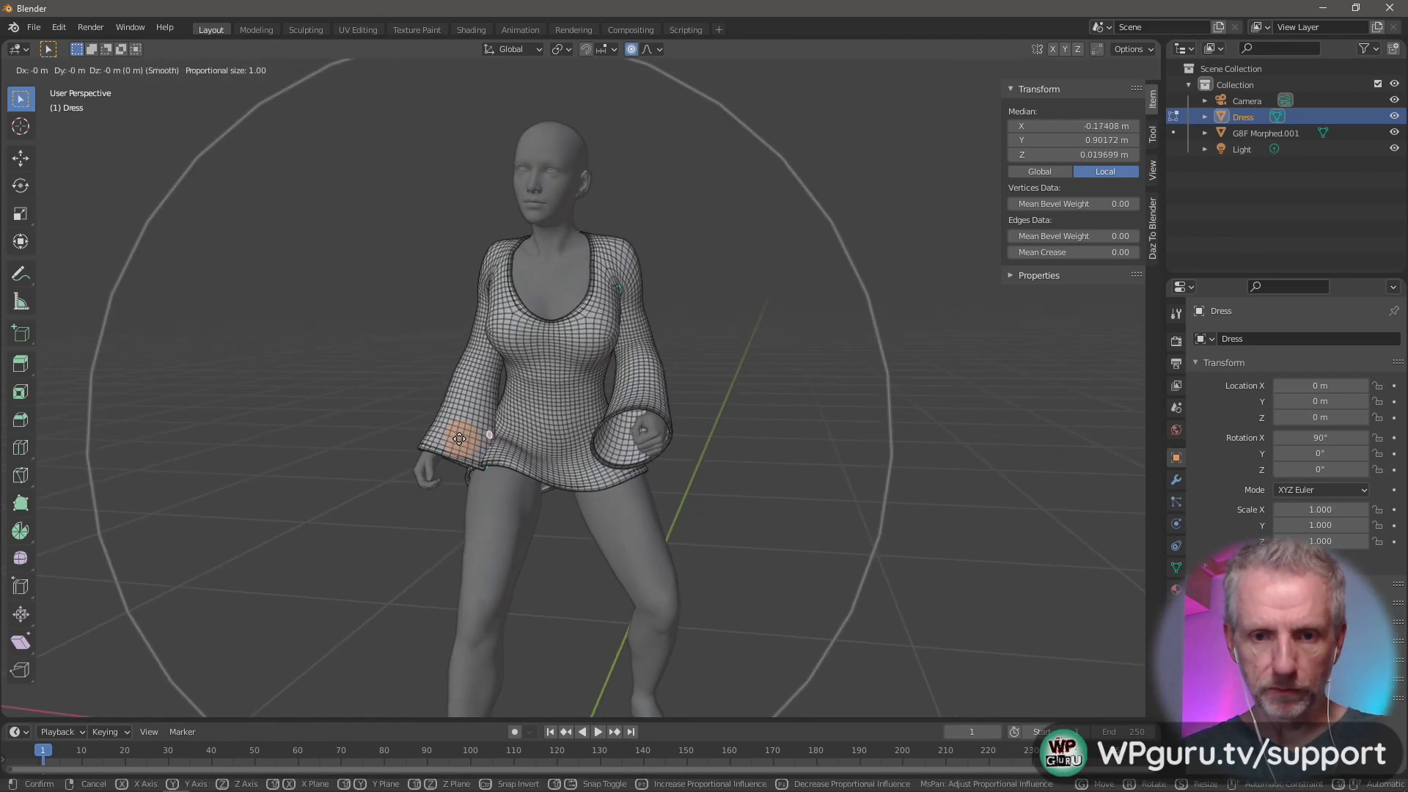
right_click(485, 436)
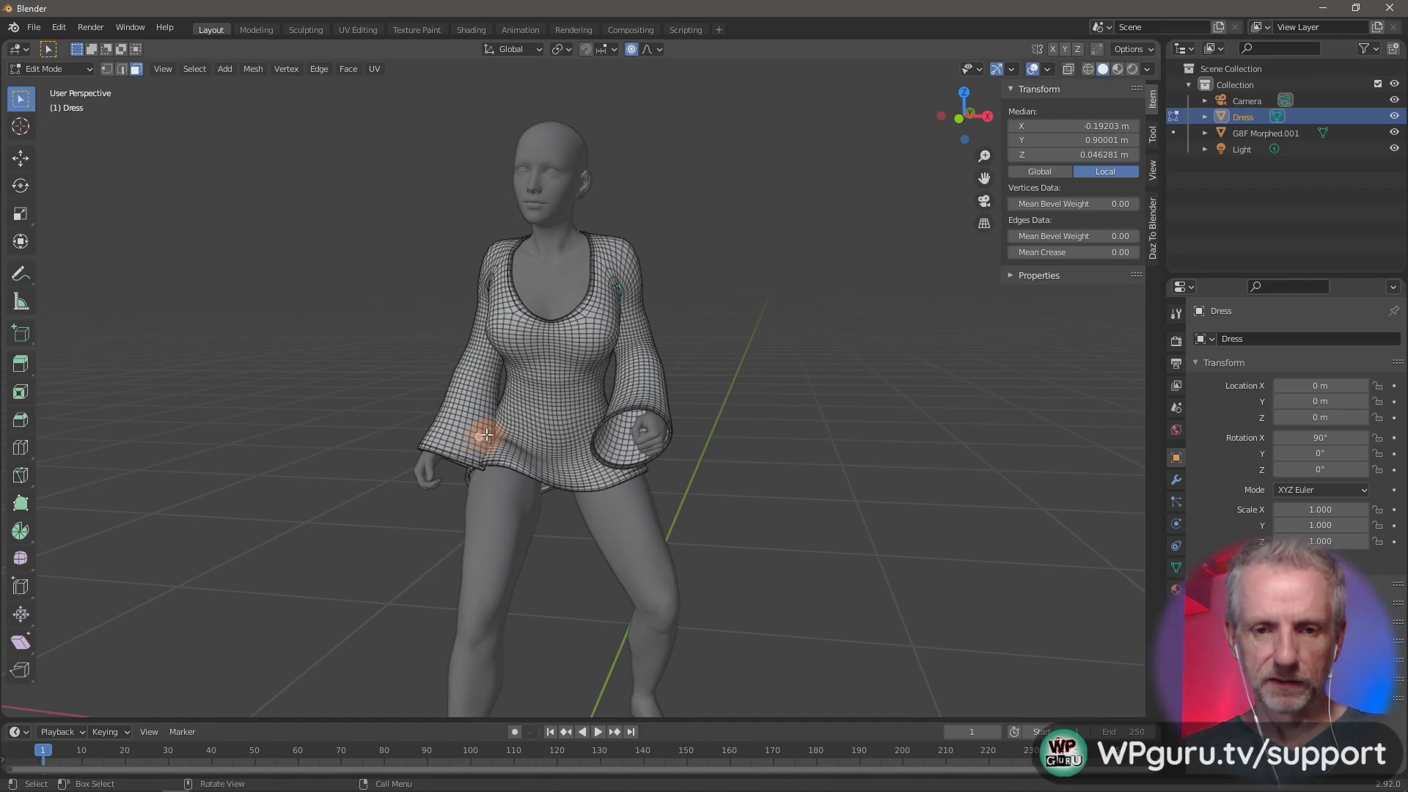
alt+scroll(487, 436, down, 2)
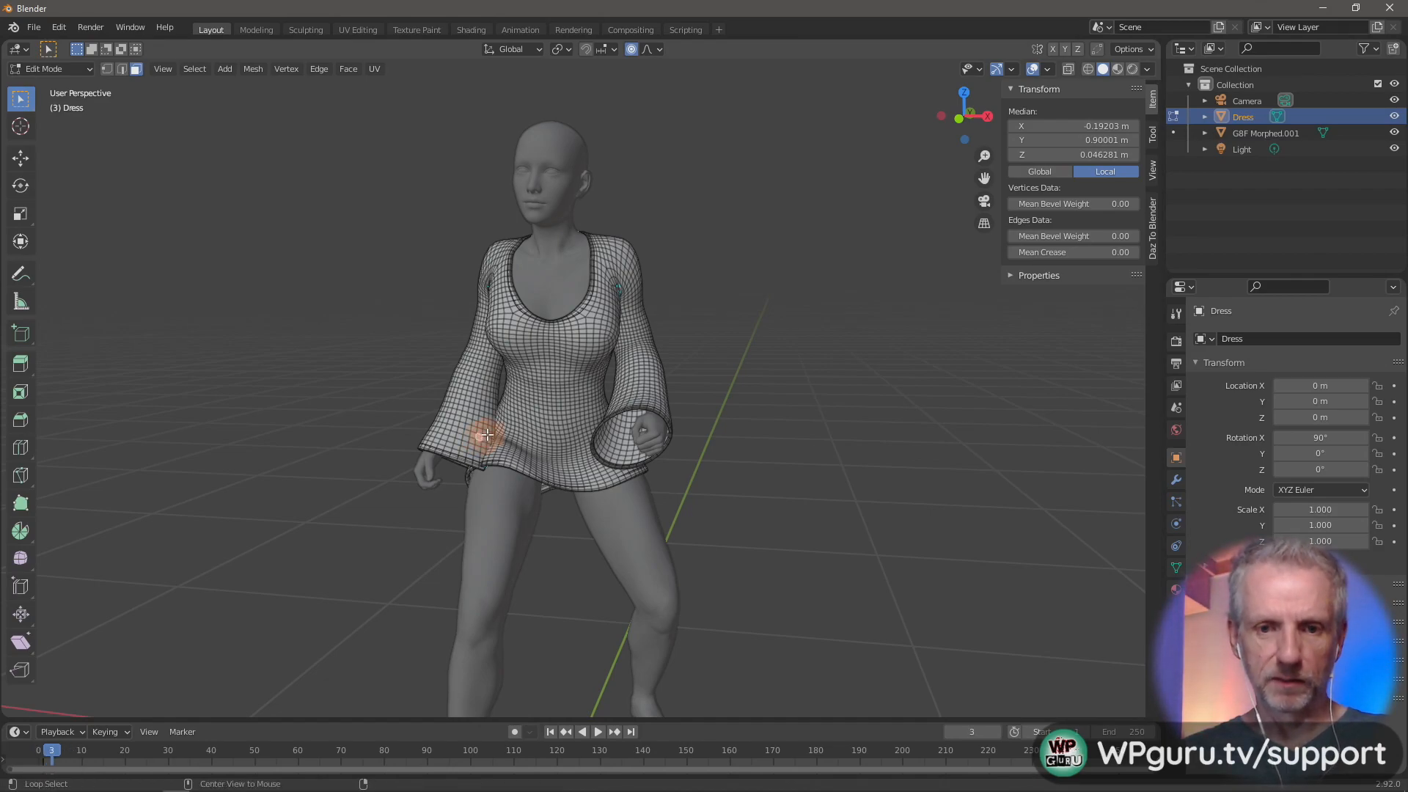
scroll(488, 435, down, 3)
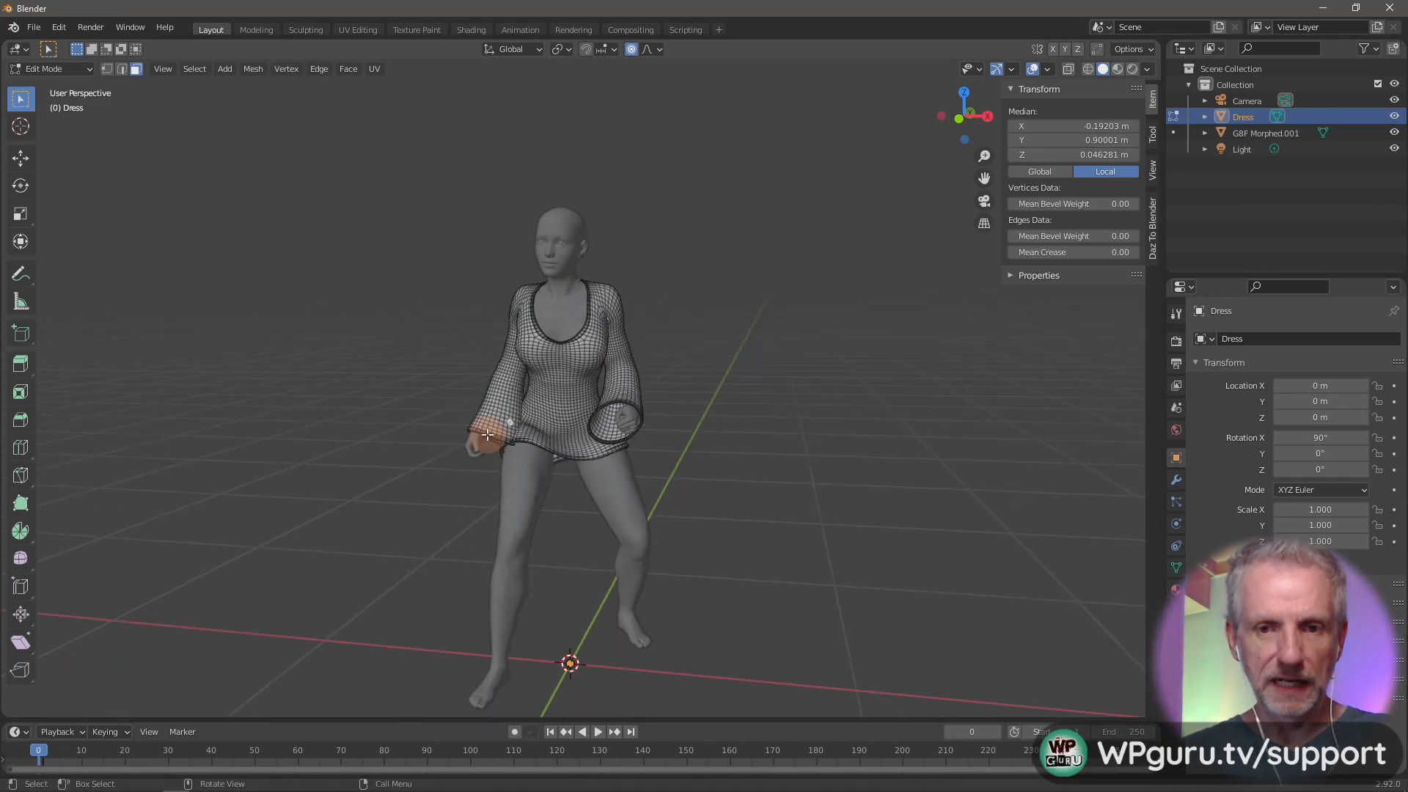
scroll(487, 433, up, 4)
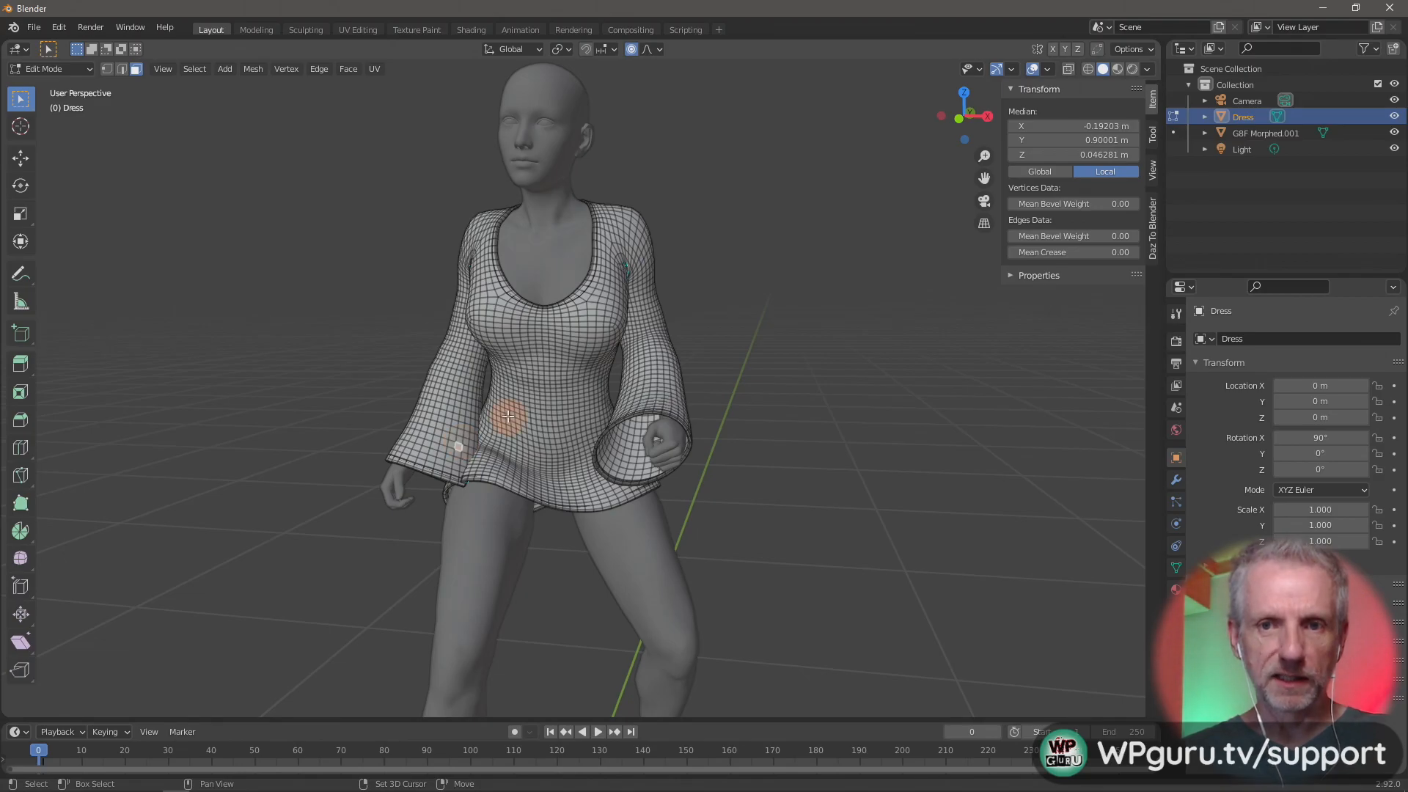
Step: Reduce the proportional editing radius to about 0.08 and try a move of the selected sleeve cuff face along the X axis
key(g)
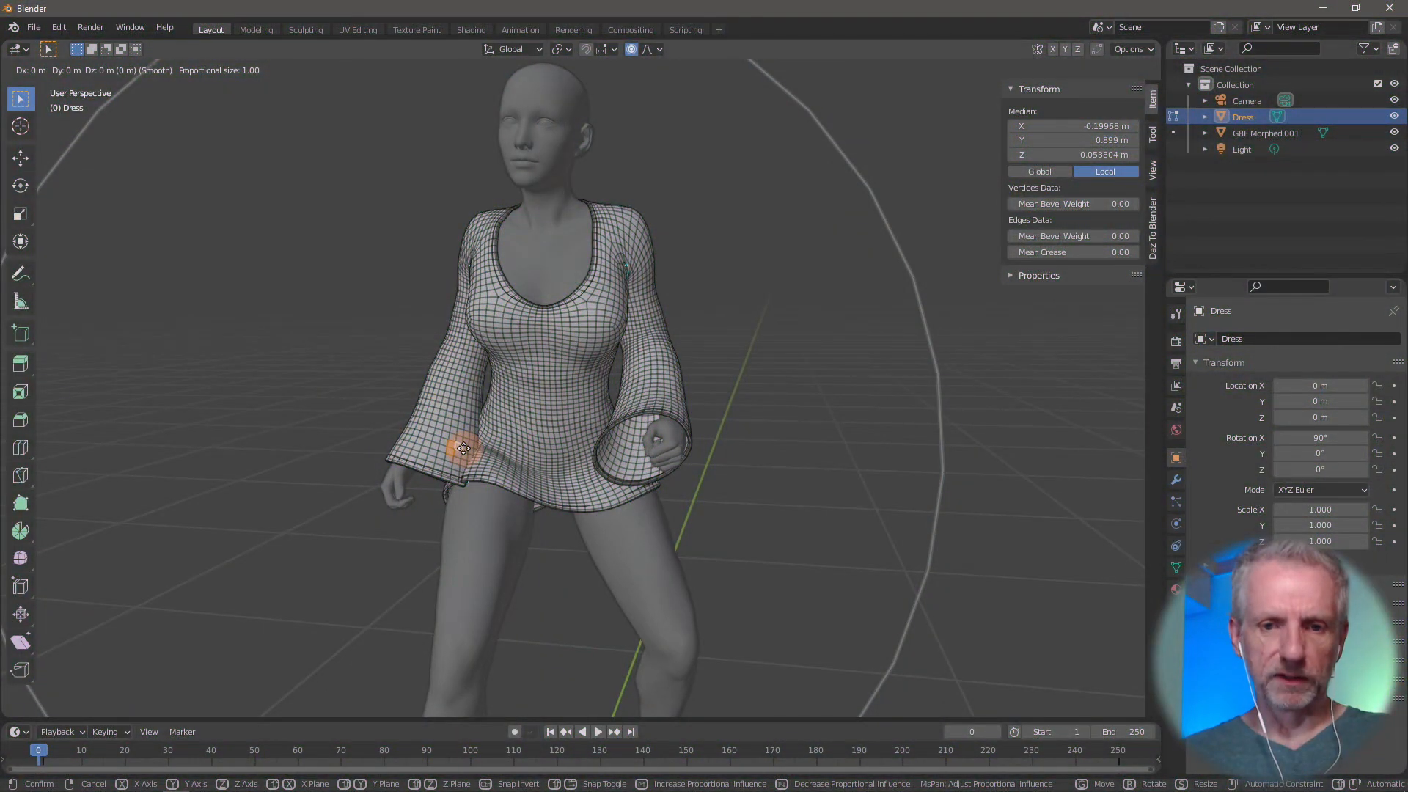
scroll(463, 449, up, 7)
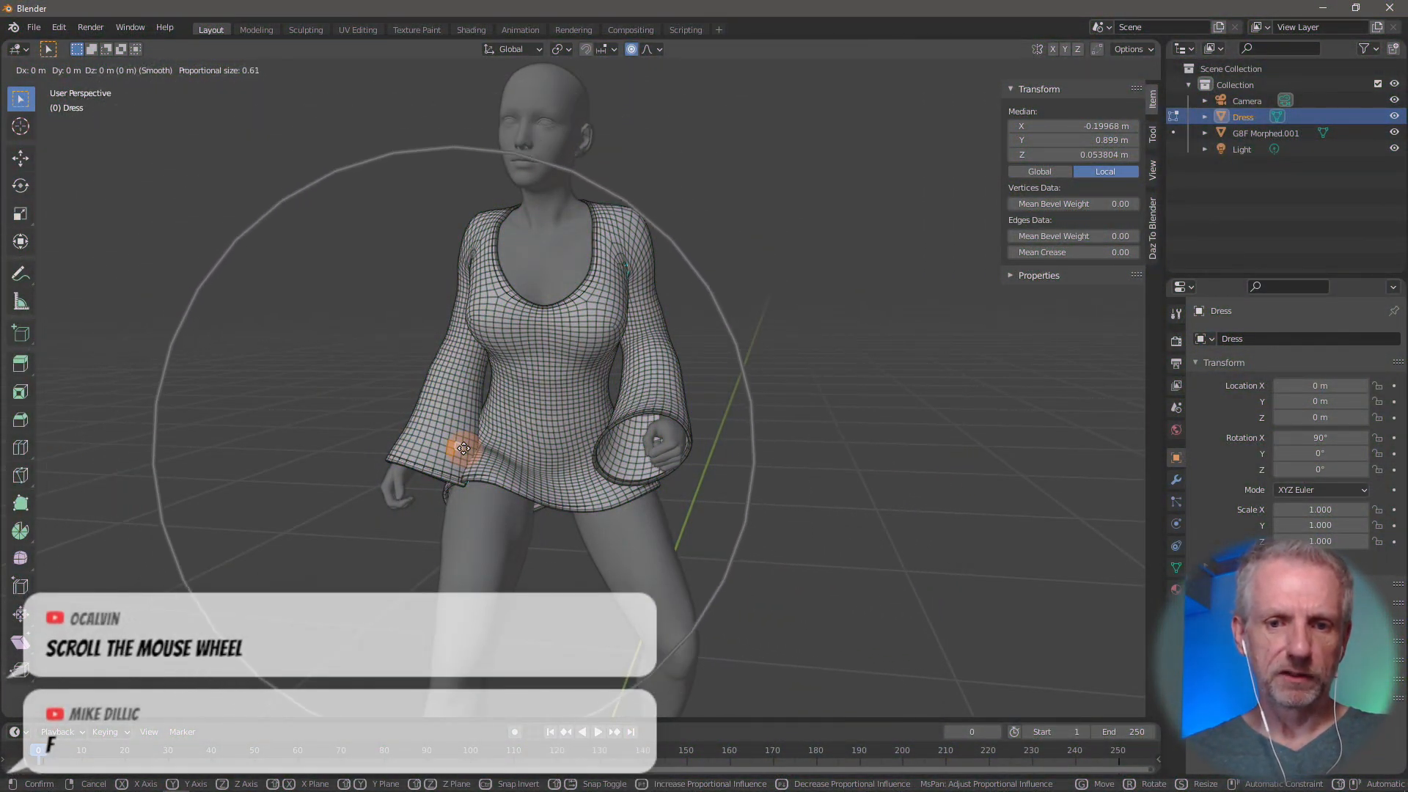
scroll(463, 449, up, 7)
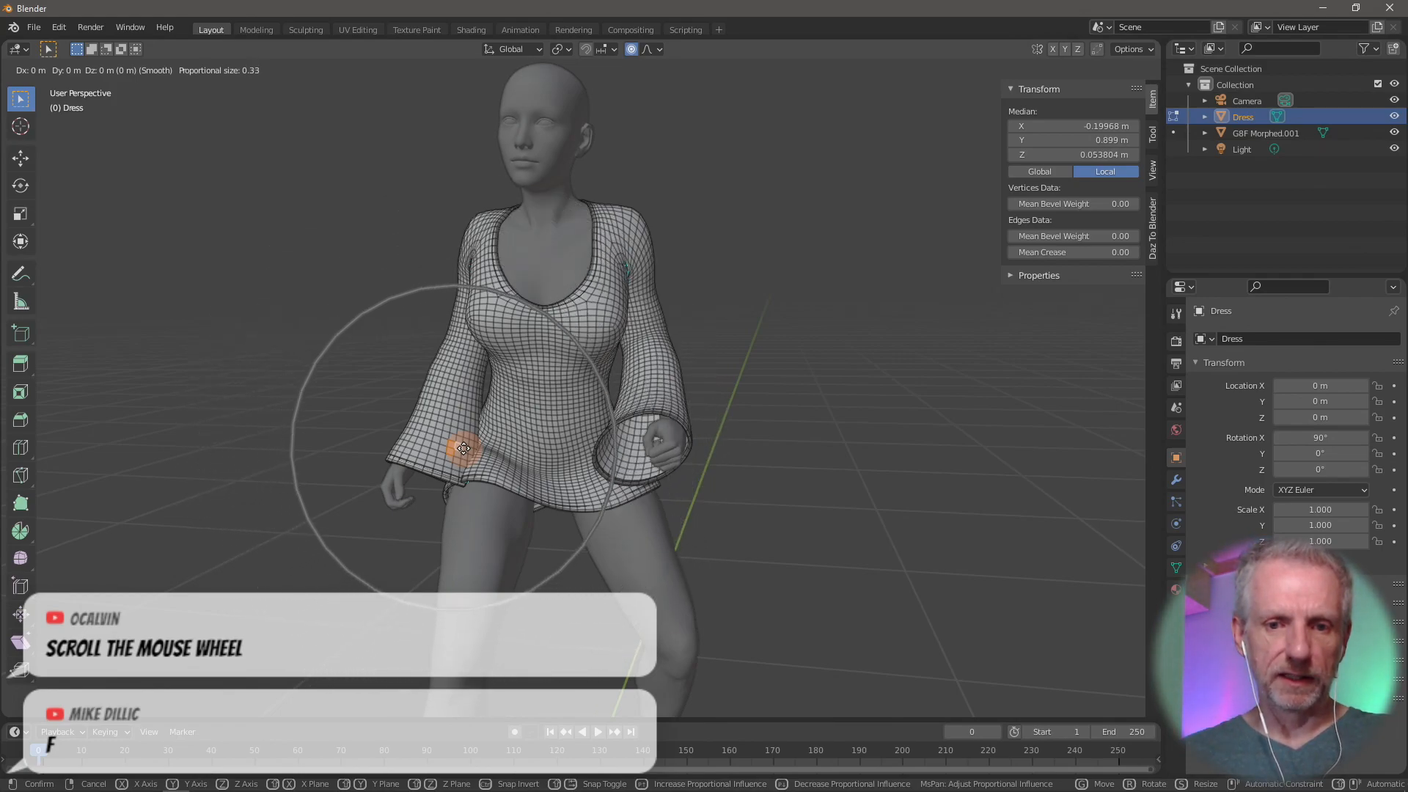
scroll(464, 449, up, 3)
scroll(463, 449, down, 5)
scroll(464, 448, up, 4)
scroll(463, 448, up, 3)
click(464, 449)
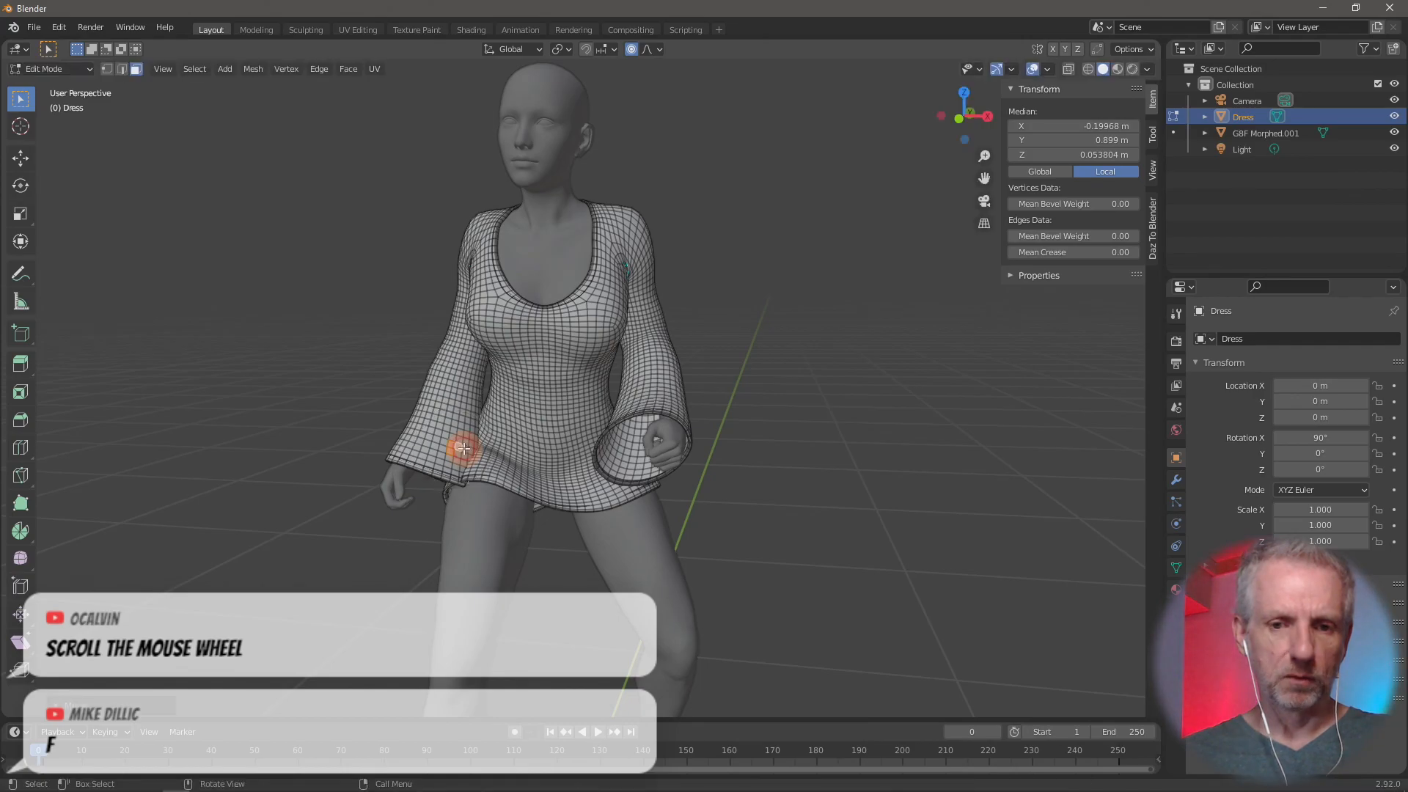
scroll(464, 449, down, 4)
scroll(463, 449, up, 5)
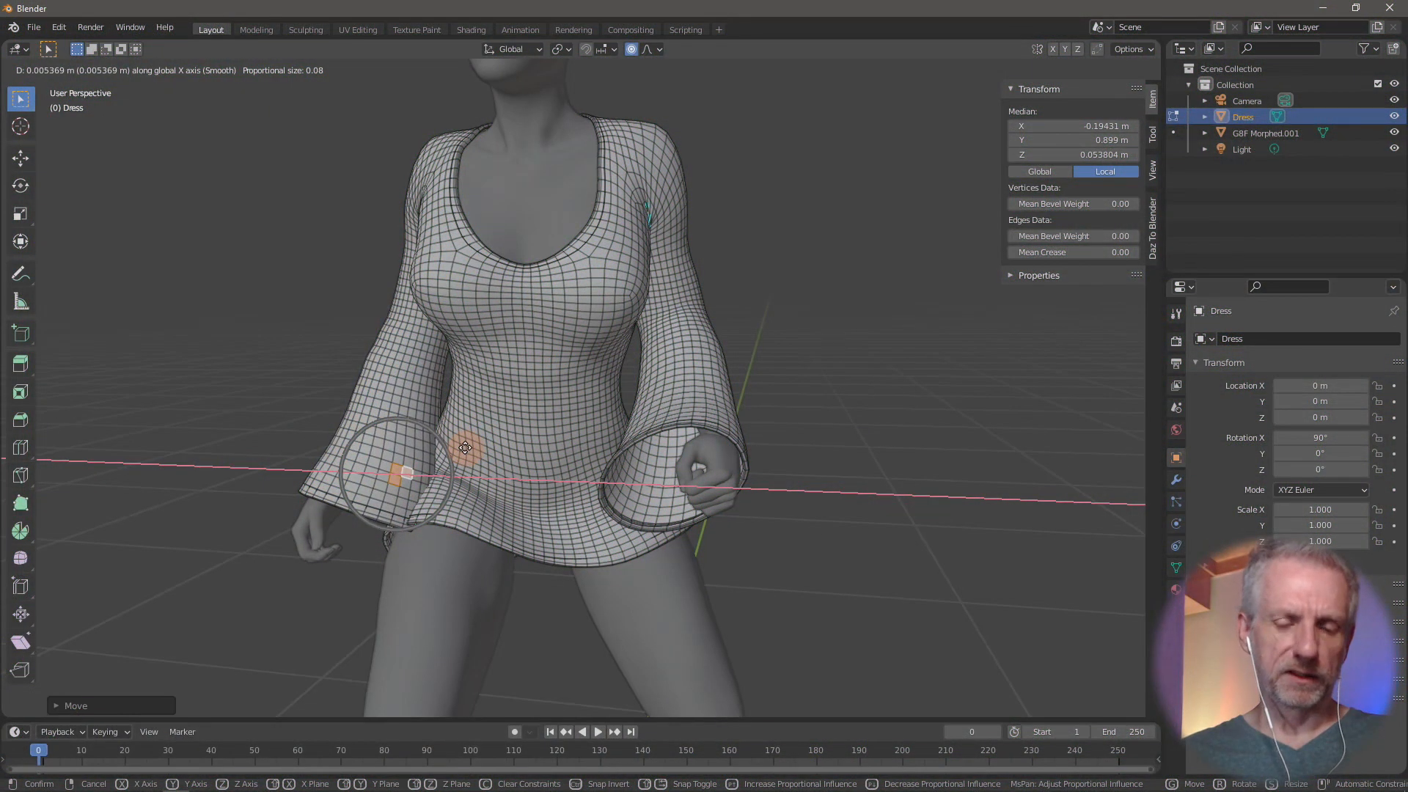
right_click(473, 460)
Step: Hide the G8F Morphed.001 body and check that proportional editing is limited to Connected Only with Smooth falloff
middle_drag(477, 460, 600, 448)
scroll(666, 425, down, 1)
scroll(665, 425, up, 3)
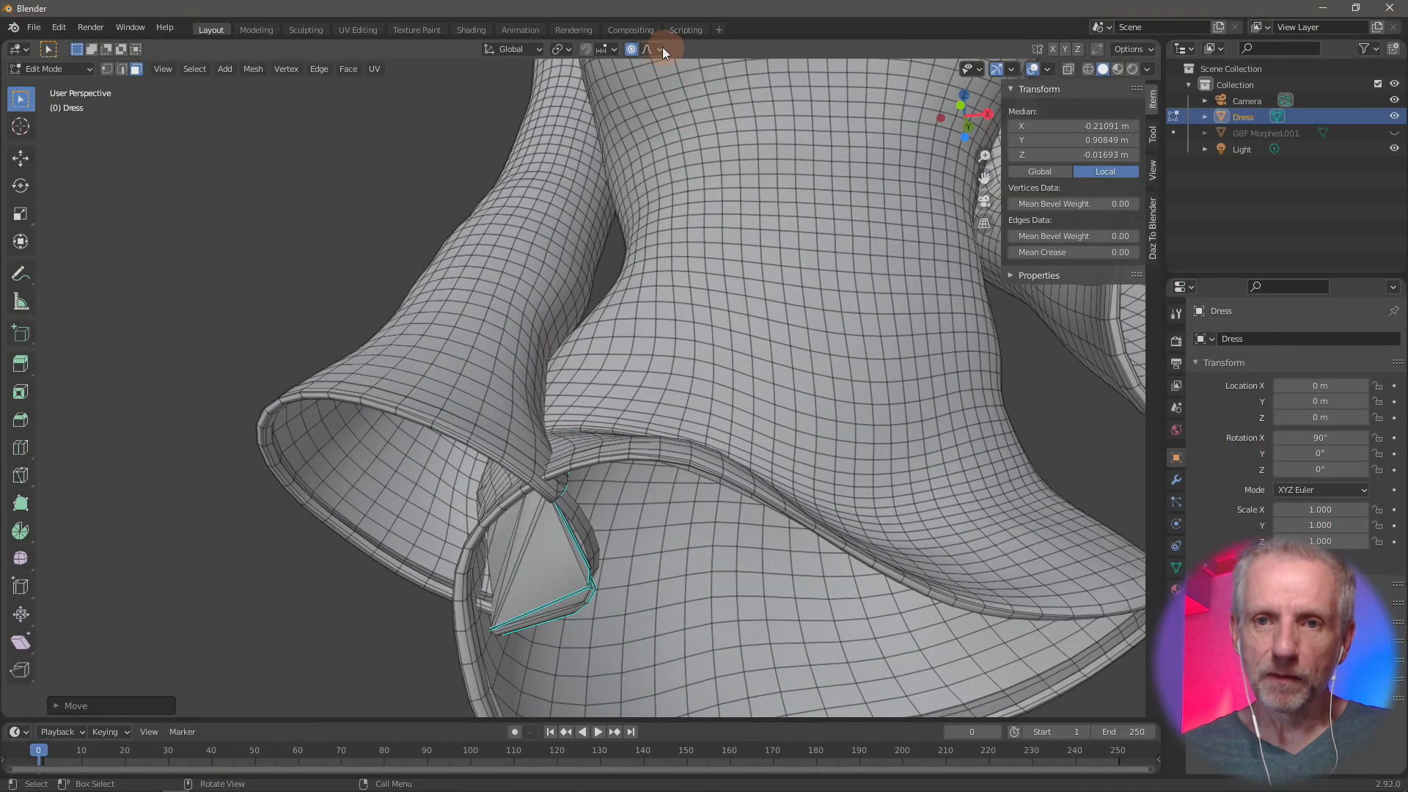
click(660, 50)
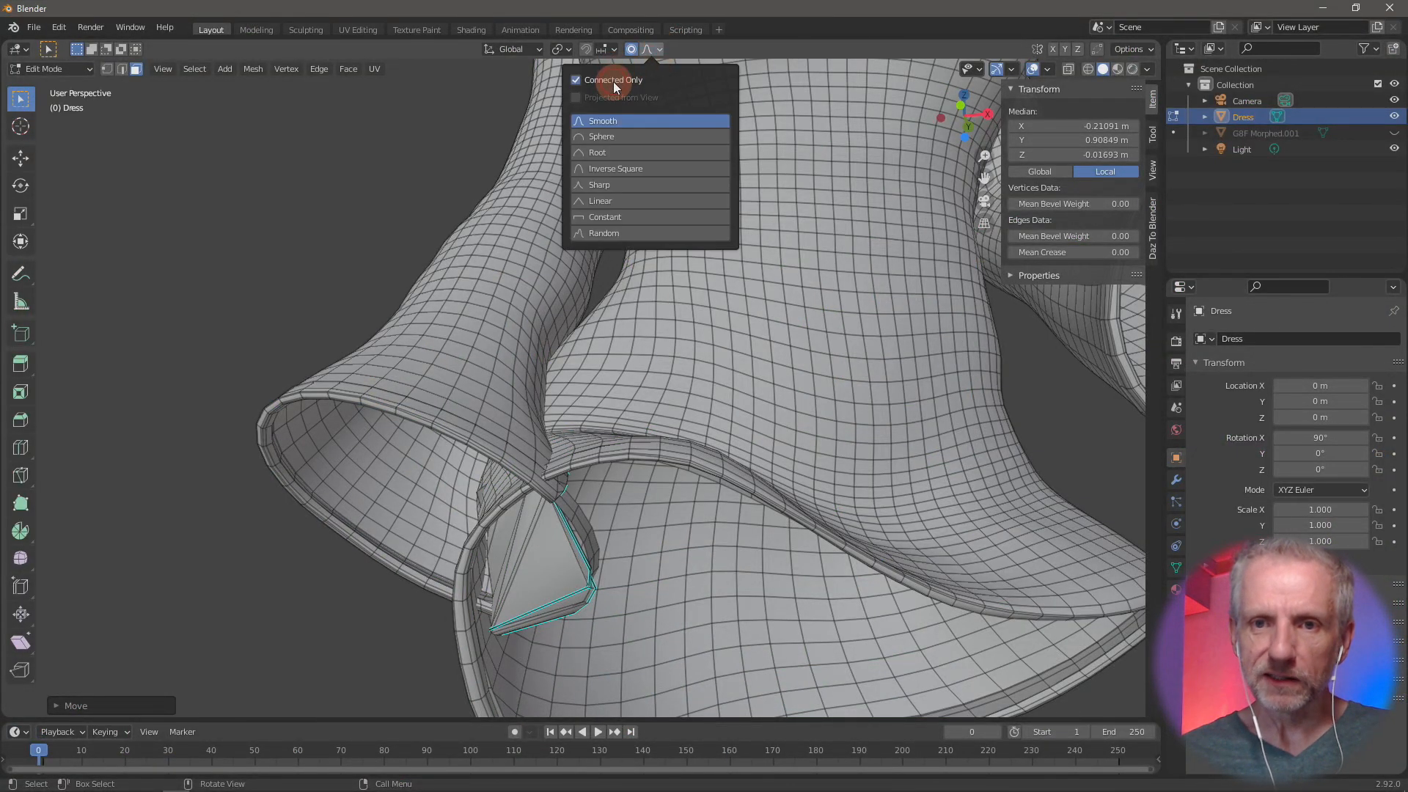
Step: Pull the cuff faces caught inside the dress hem out toward the sleeve, growing the face selection for the second move
middle_drag(639, 581, 485, 608)
key(g)
click(593, 644)
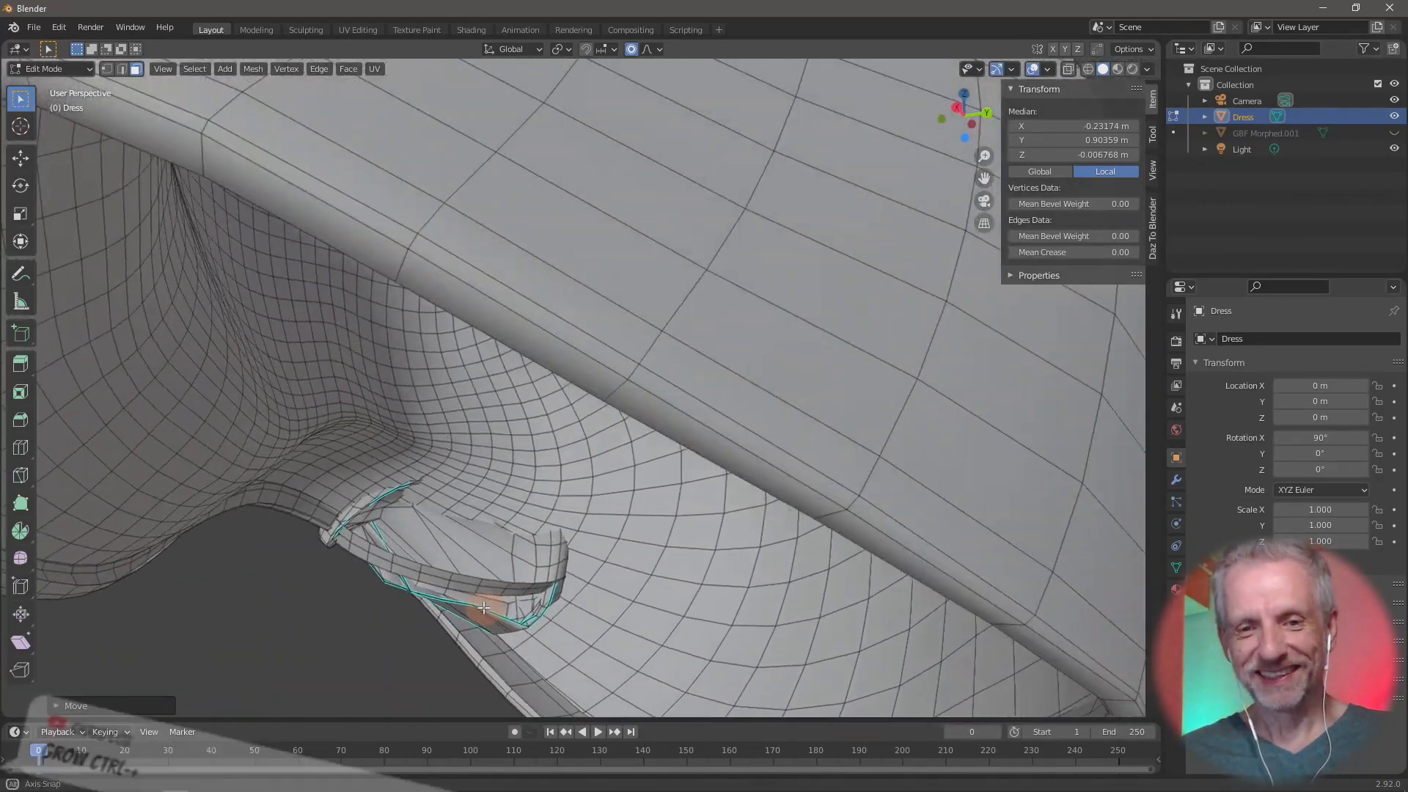
shift+click(456, 555)
key(ctrl+KP_Add)
middle_drag(429, 548, 626, 588)
key(g)
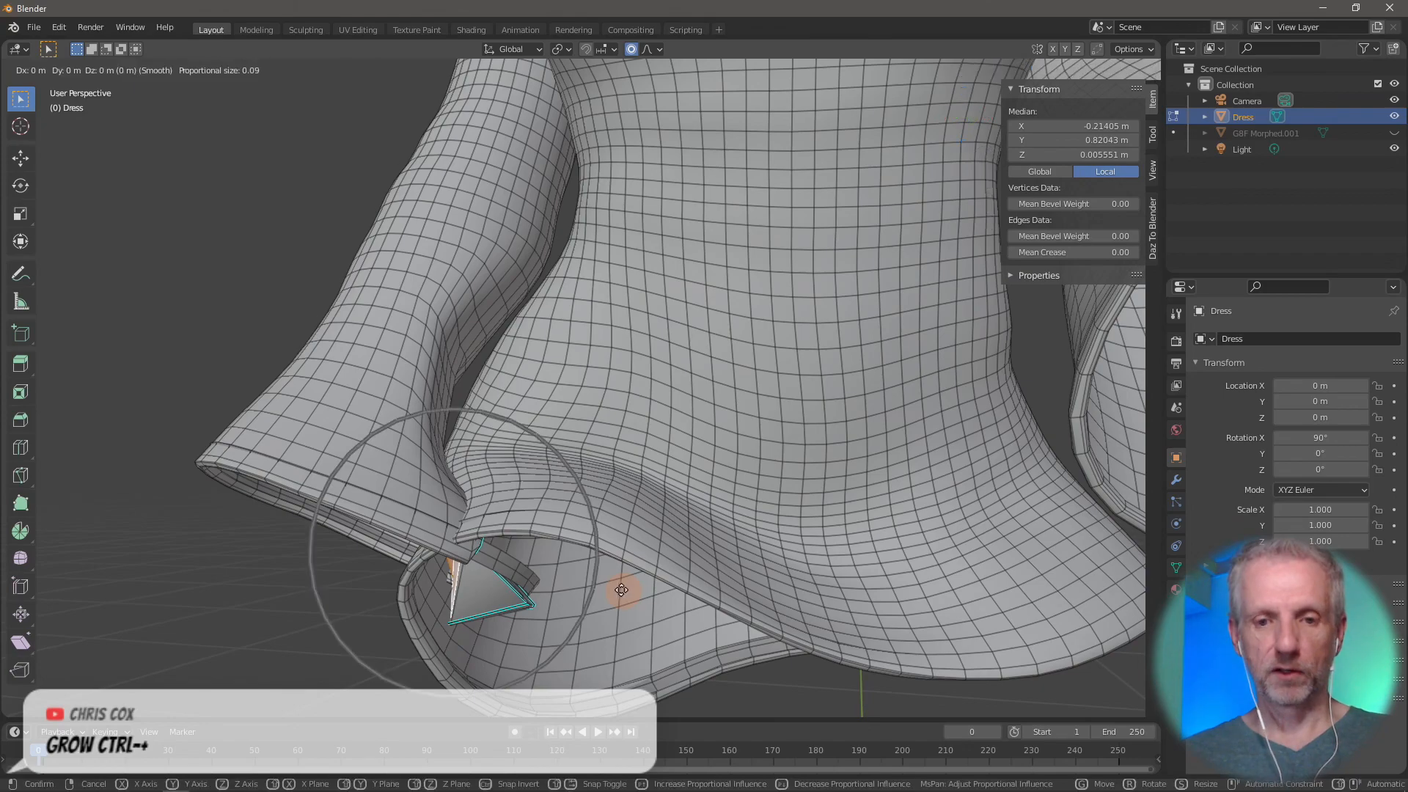
click(541, 554)
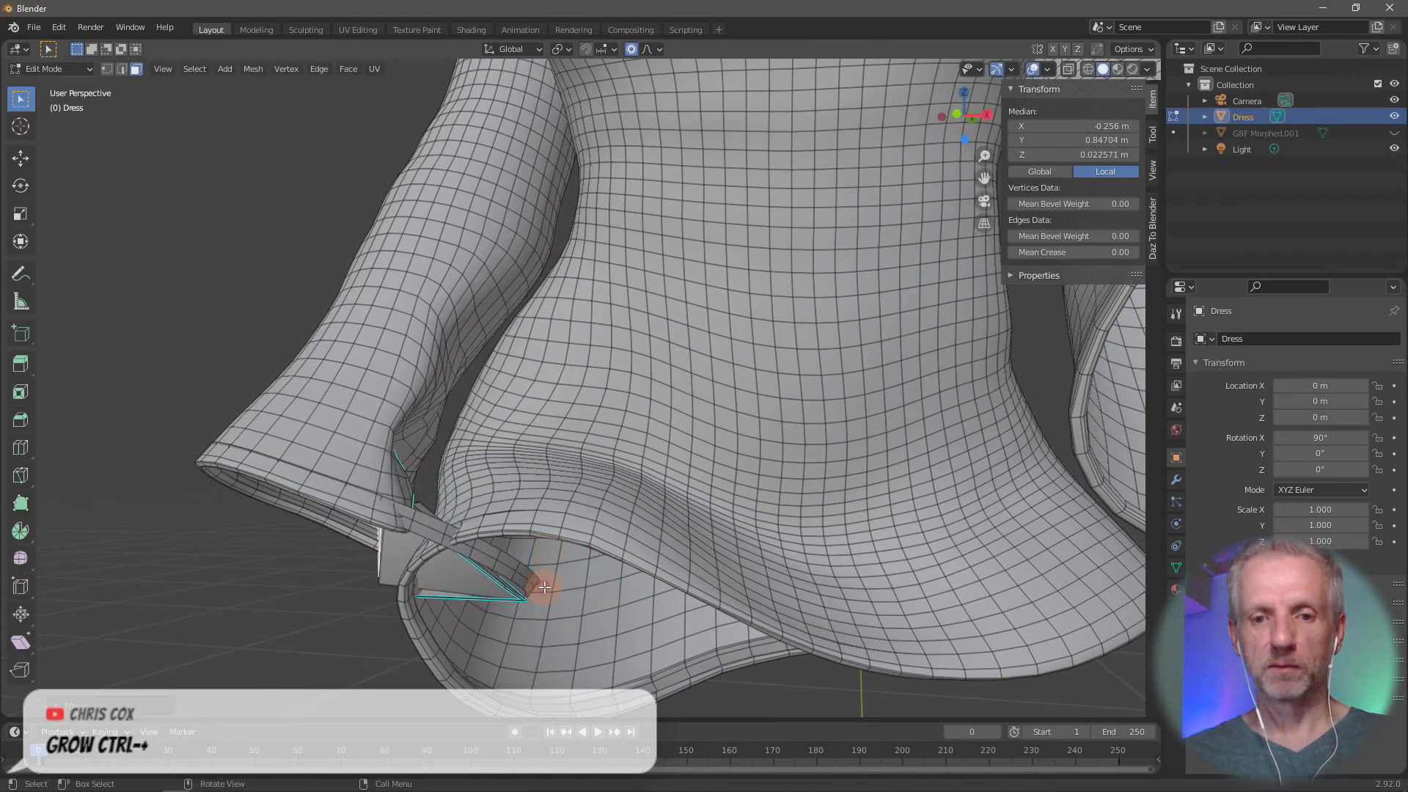
Step: Select the strip of cuff rim faces still inside the hem and move it about 0.076 m toward the sleeve
middle_drag(540, 579, 522, 575)
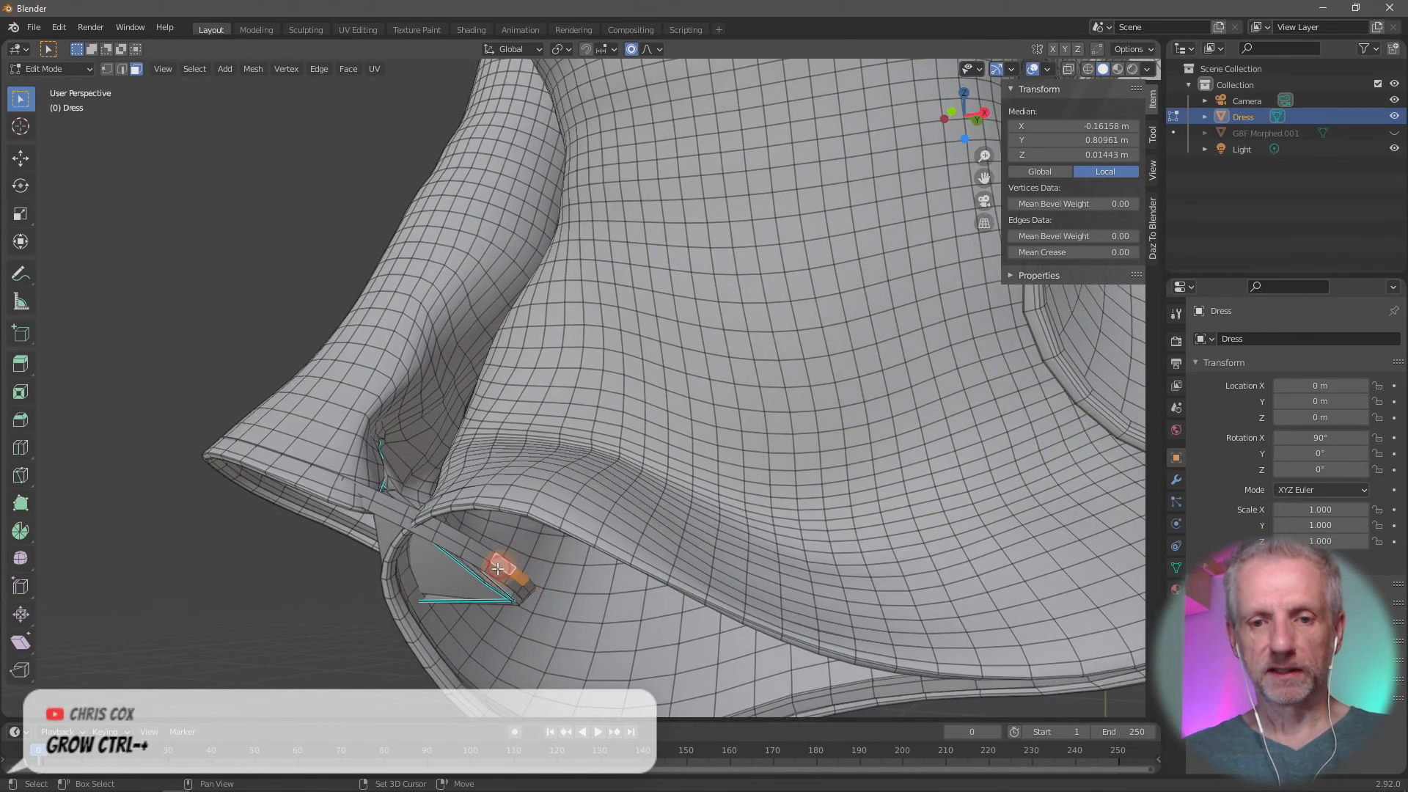
click(517, 591)
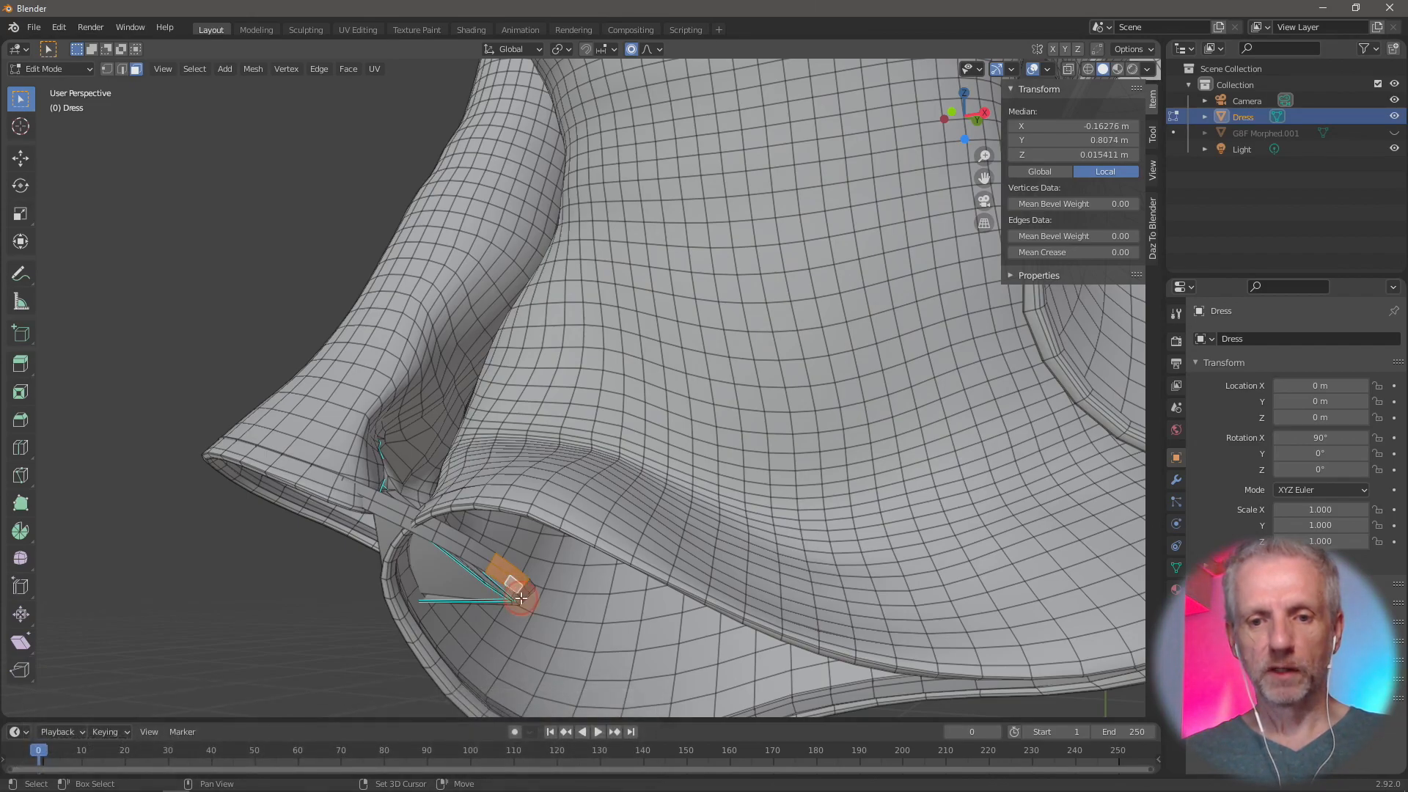
middle_drag(531, 586, 450, 558)
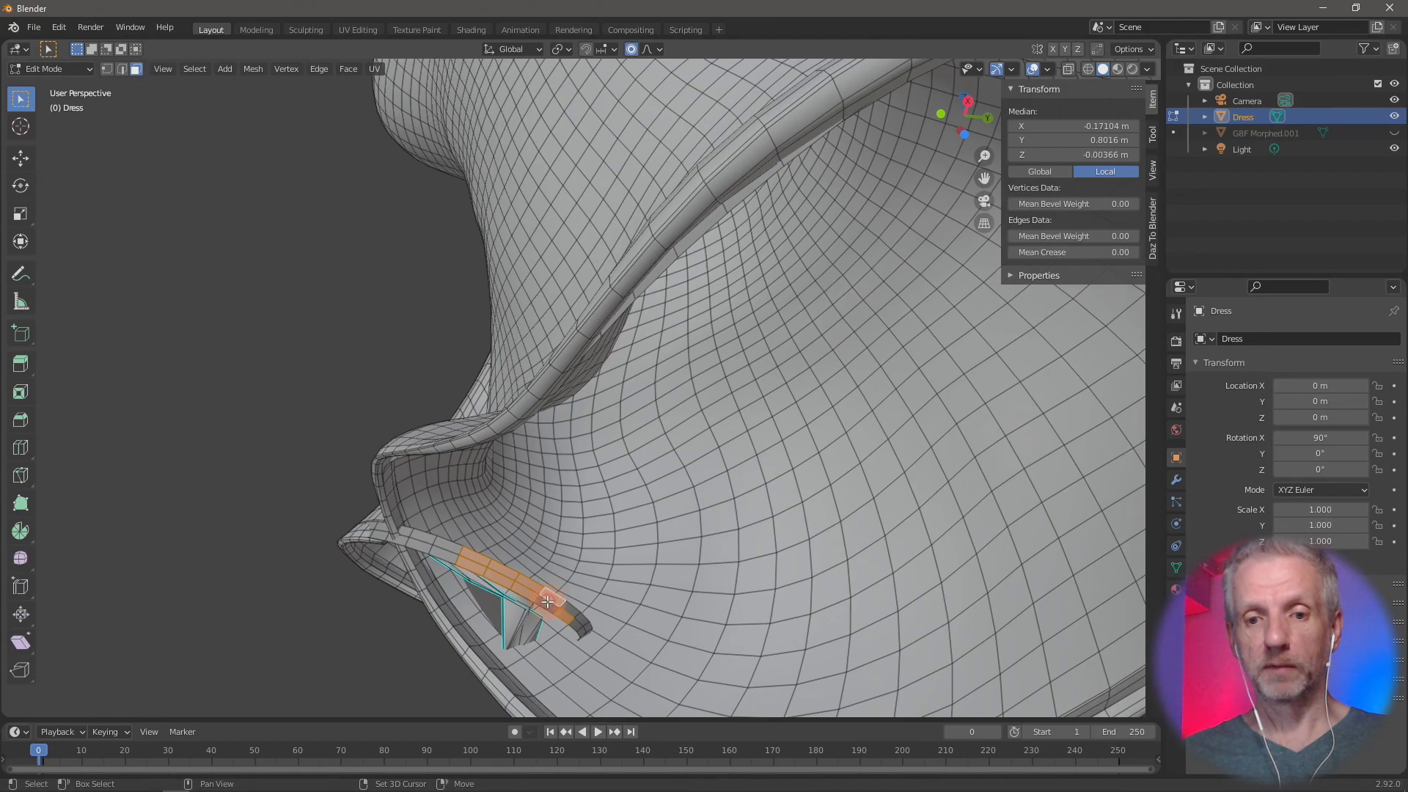
middle_drag(539, 608, 677, 704)
key(g)
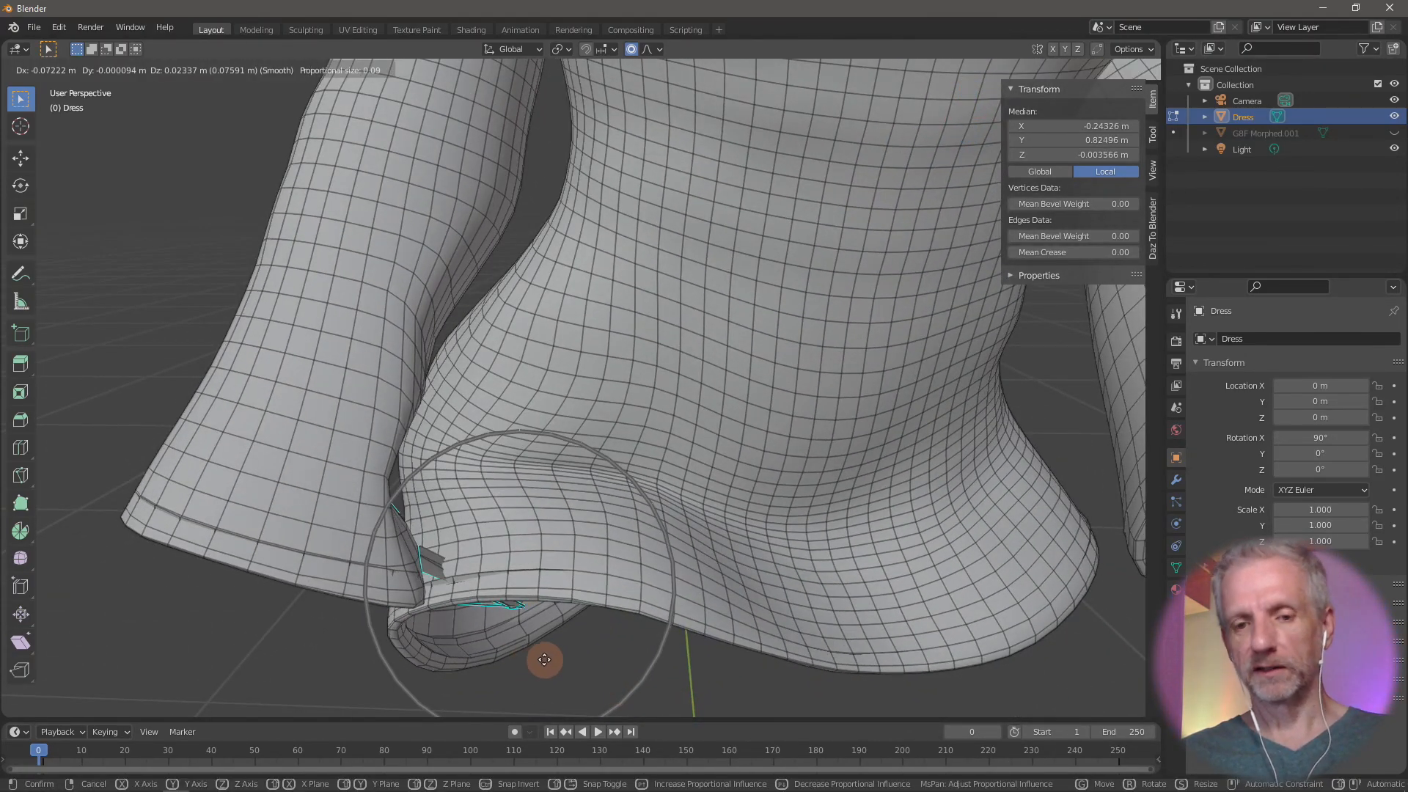
click(539, 659)
Step: Select the remaining stretched cuff faces at the hem, move them clear of the skirt and check the separated sleeve
middle_drag(535, 653, 409, 619)
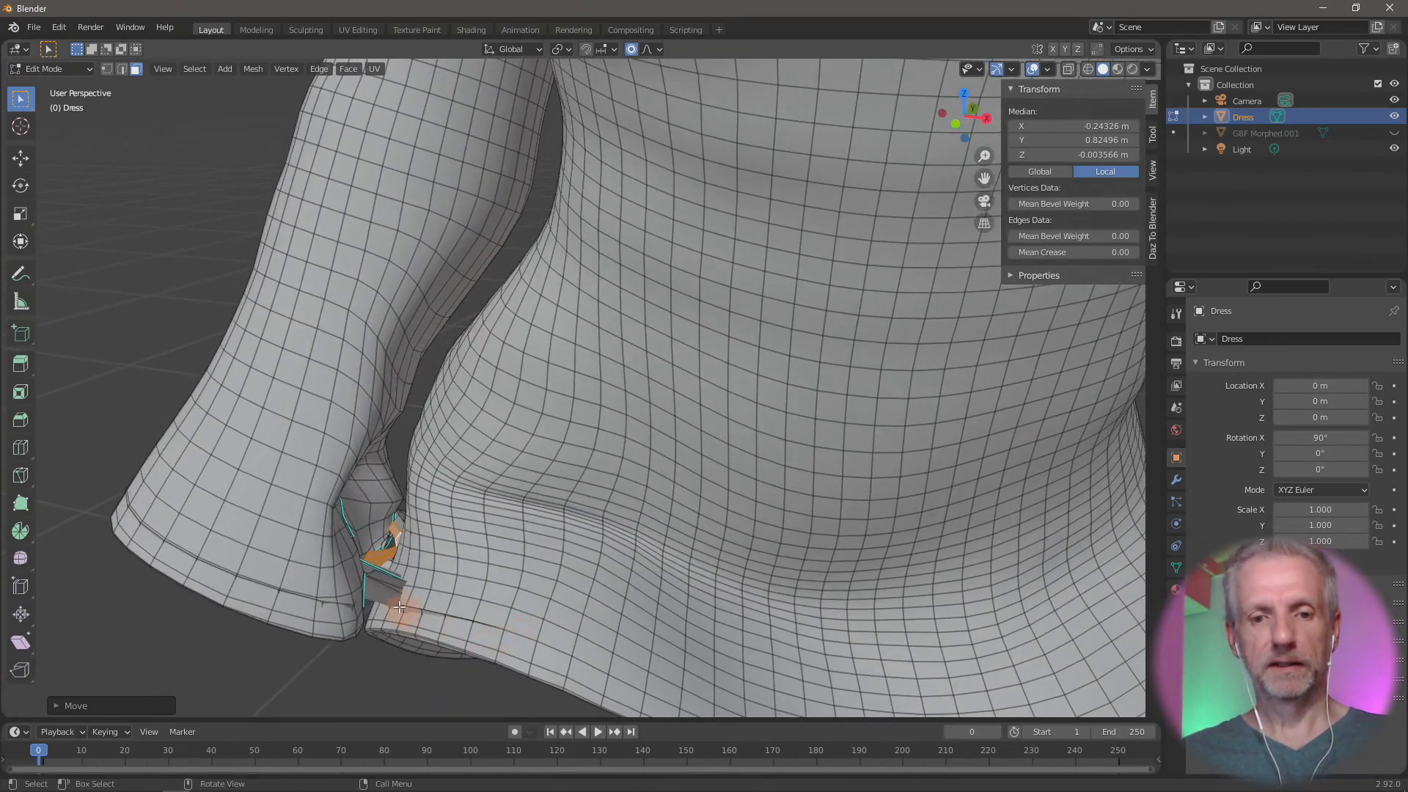
middle_drag(347, 552, 498, 504)
key(g)
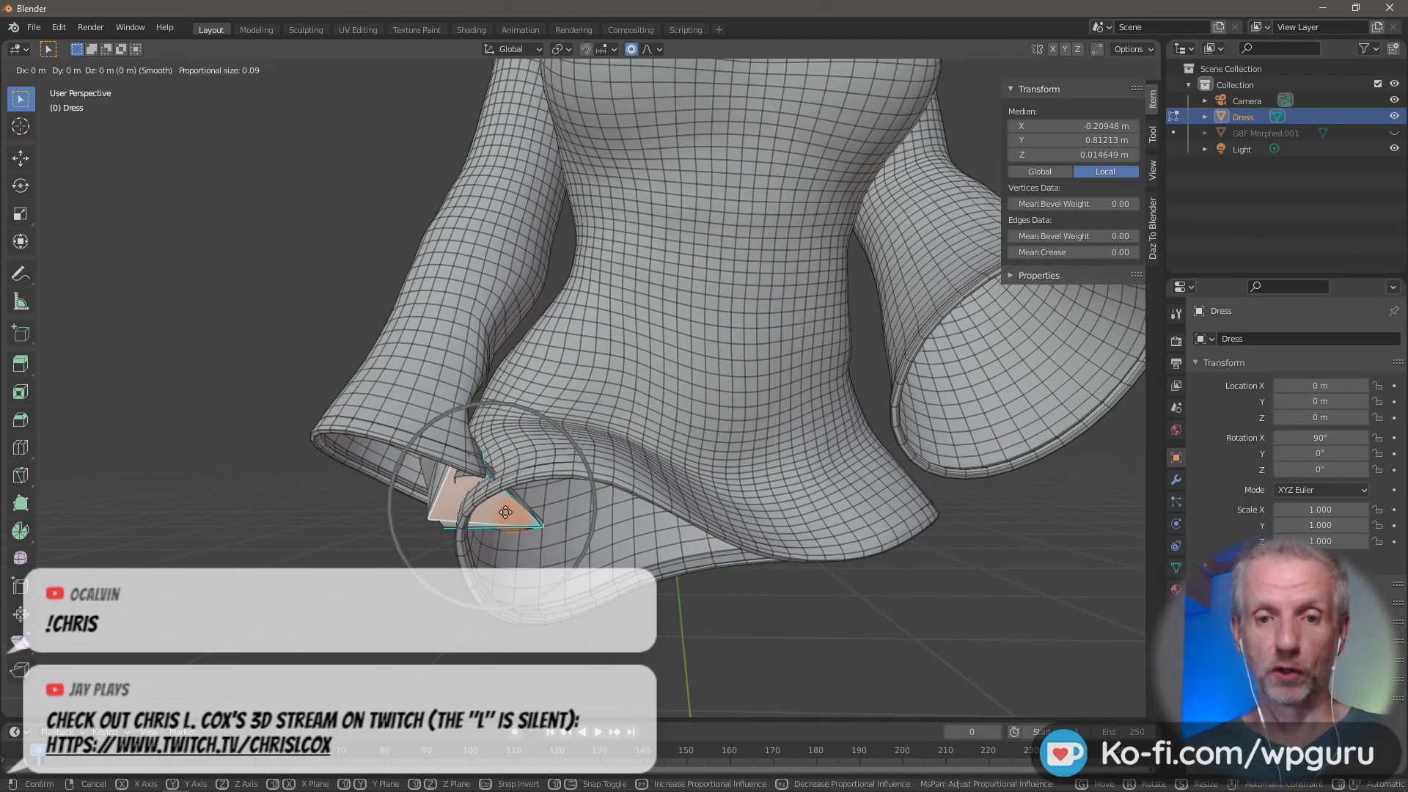
click(432, 487)
middle_drag(432, 486, 319, 573)
mouse_move(631, 579)
middle_down()
mouse_move(732, 584)
mouse_move(638, 591)
mouse_move(583, 563)
mouse_move(628, 563)
mouse_move(611, 688)
mouse_move(617, 662)
mouse_move(694, 690)
mouse_move(670, 685)
middle_up()
scroll(591, 567, down, 3)
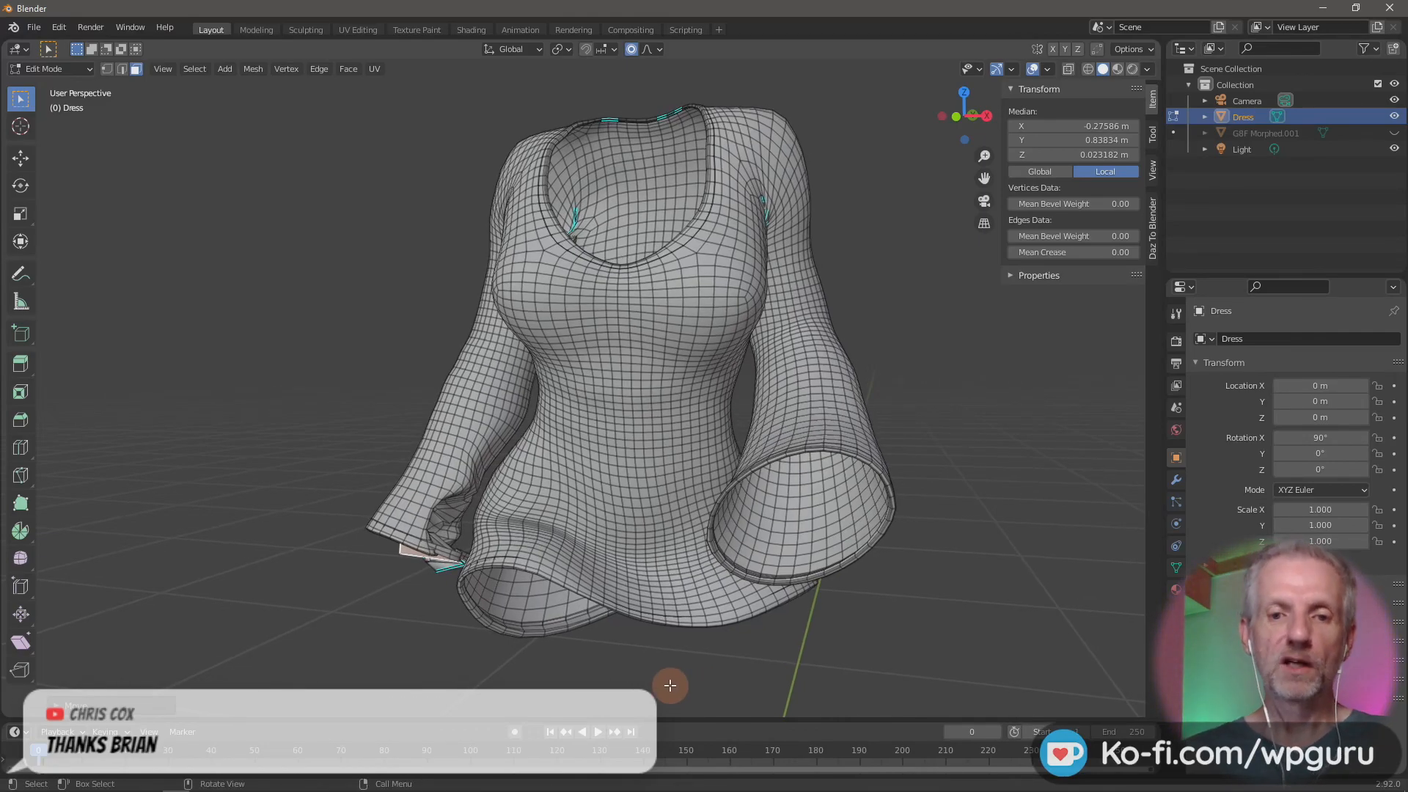
Step: Try to grow and shrink the current face selection on the cuff
scroll(534, 580, up, 3)
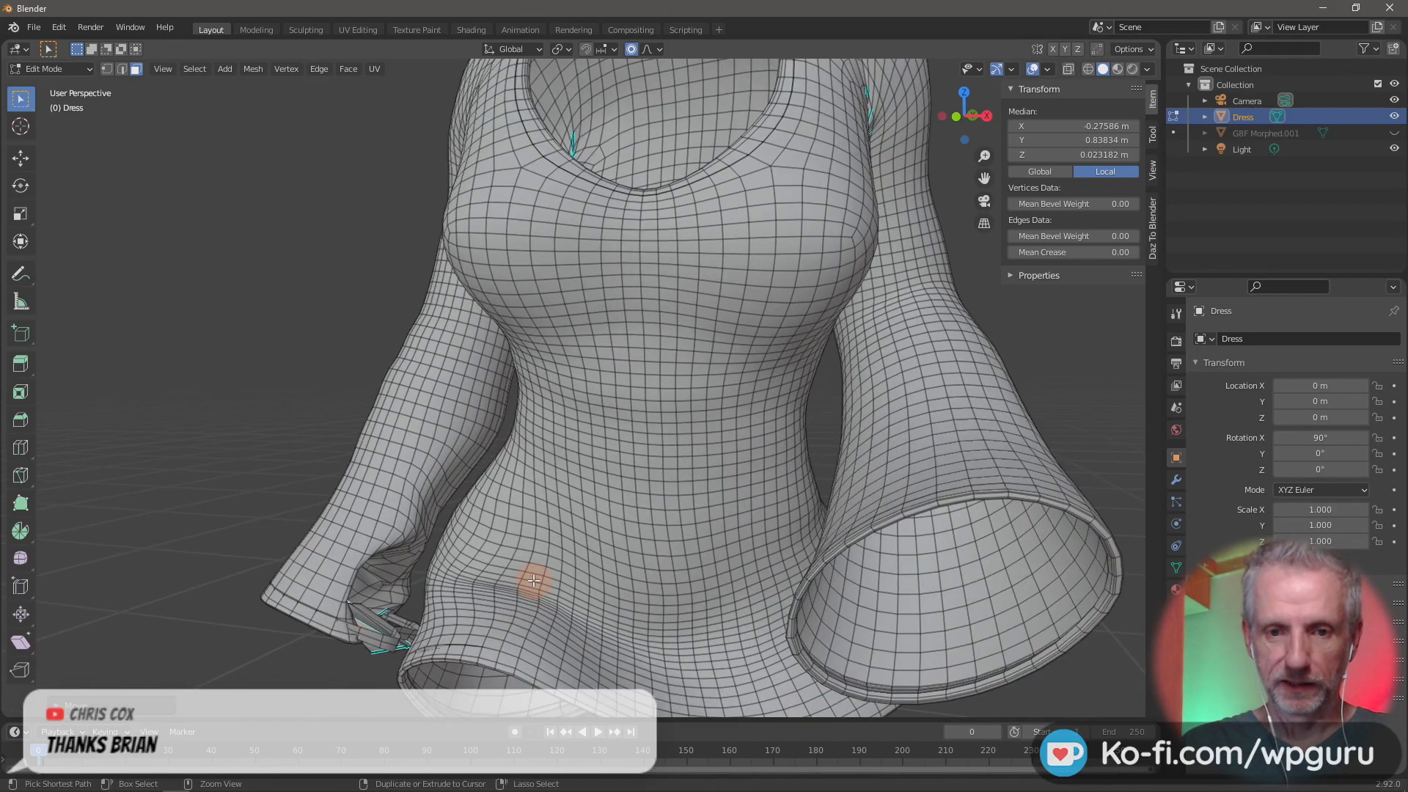
scroll(534, 581, up, 4)
key(ctrl+minus)
key(ctrl+minus)
key(ctrl+minus)
key(ctrl+minus)
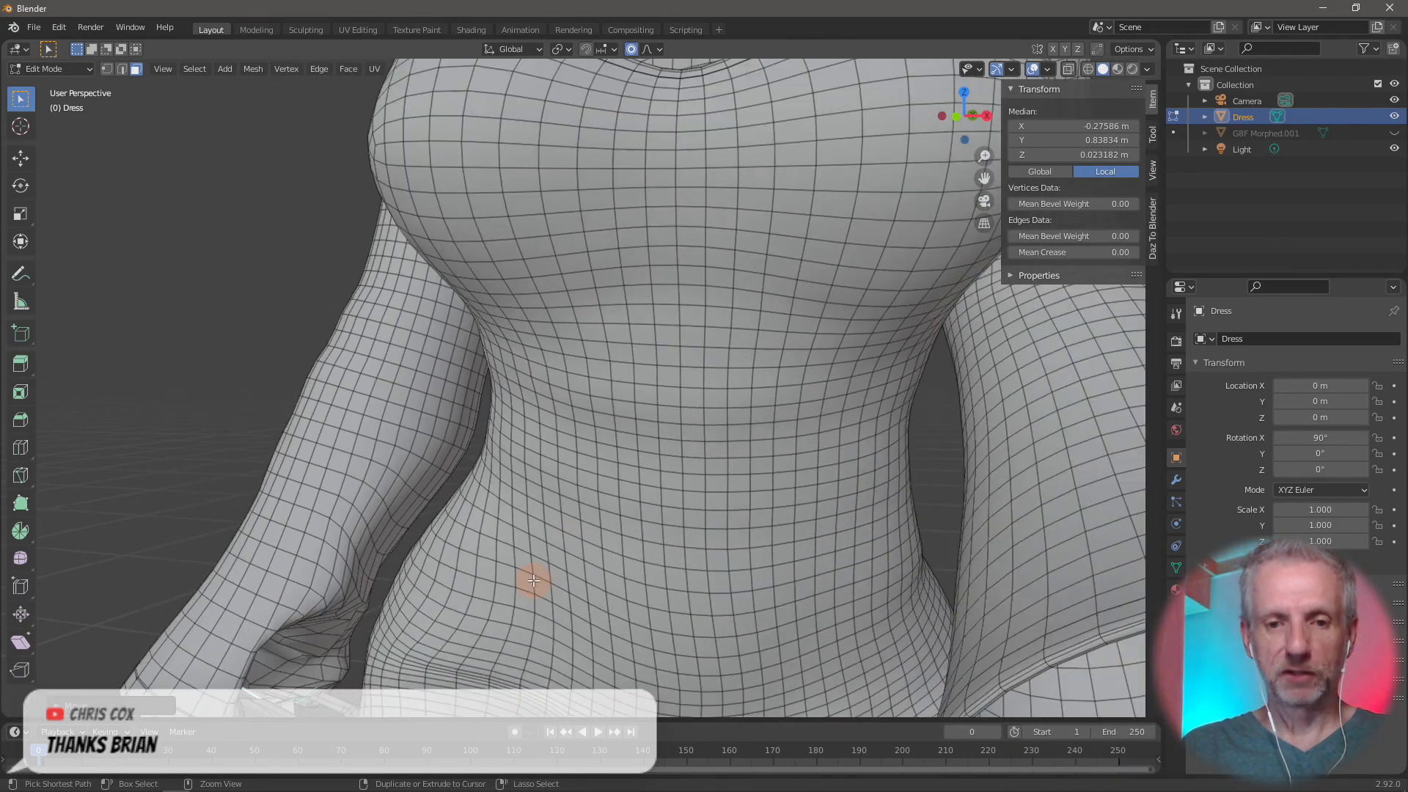
key(ctrl+shift+equal)
key(ctrl+shift+minus)
key(ctrl+shift+minus)
key(ctrl+shift+minus)
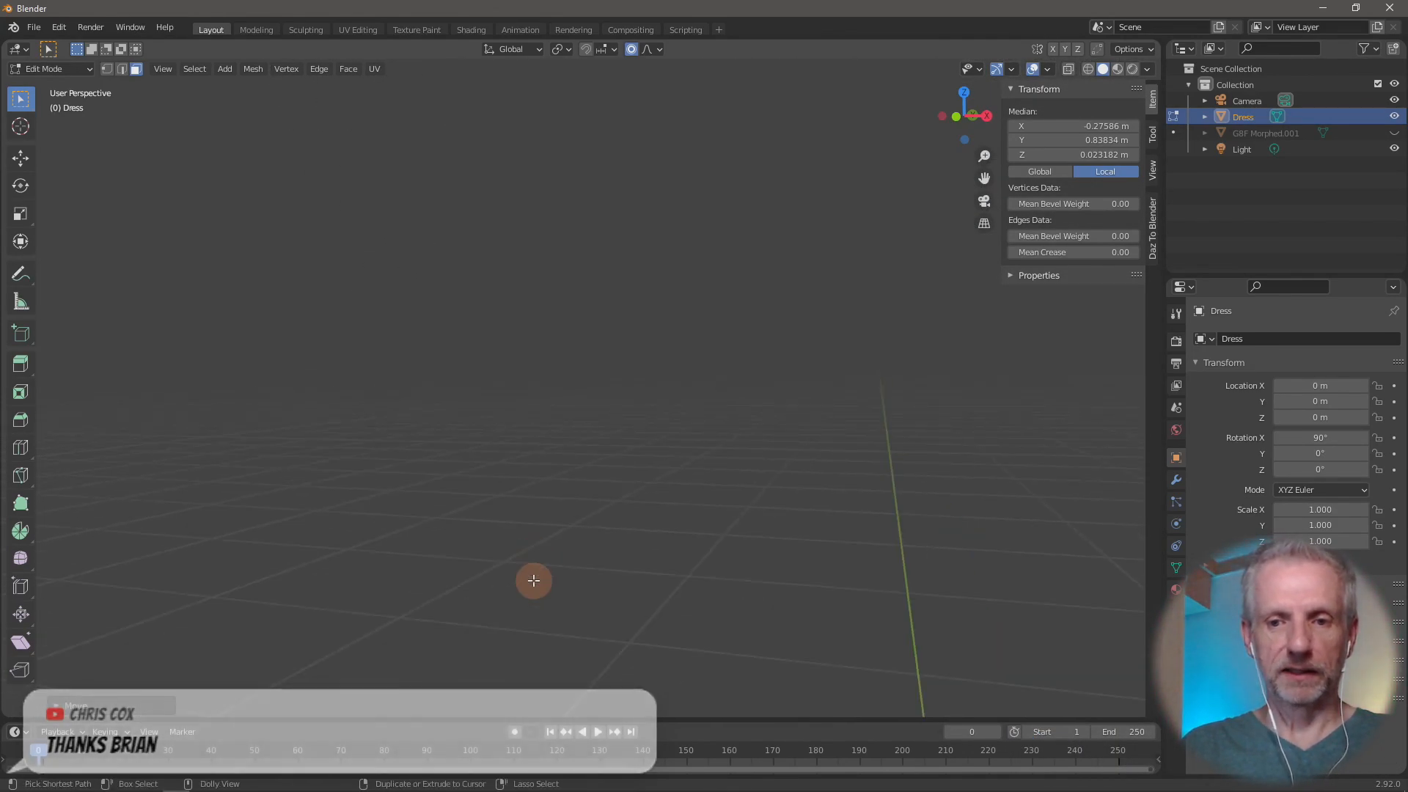
key(ctrl+equal)
key(ctrl+shift+equal)
key(ctrl+shift+minus)
scroll(646, 553, up, 1)
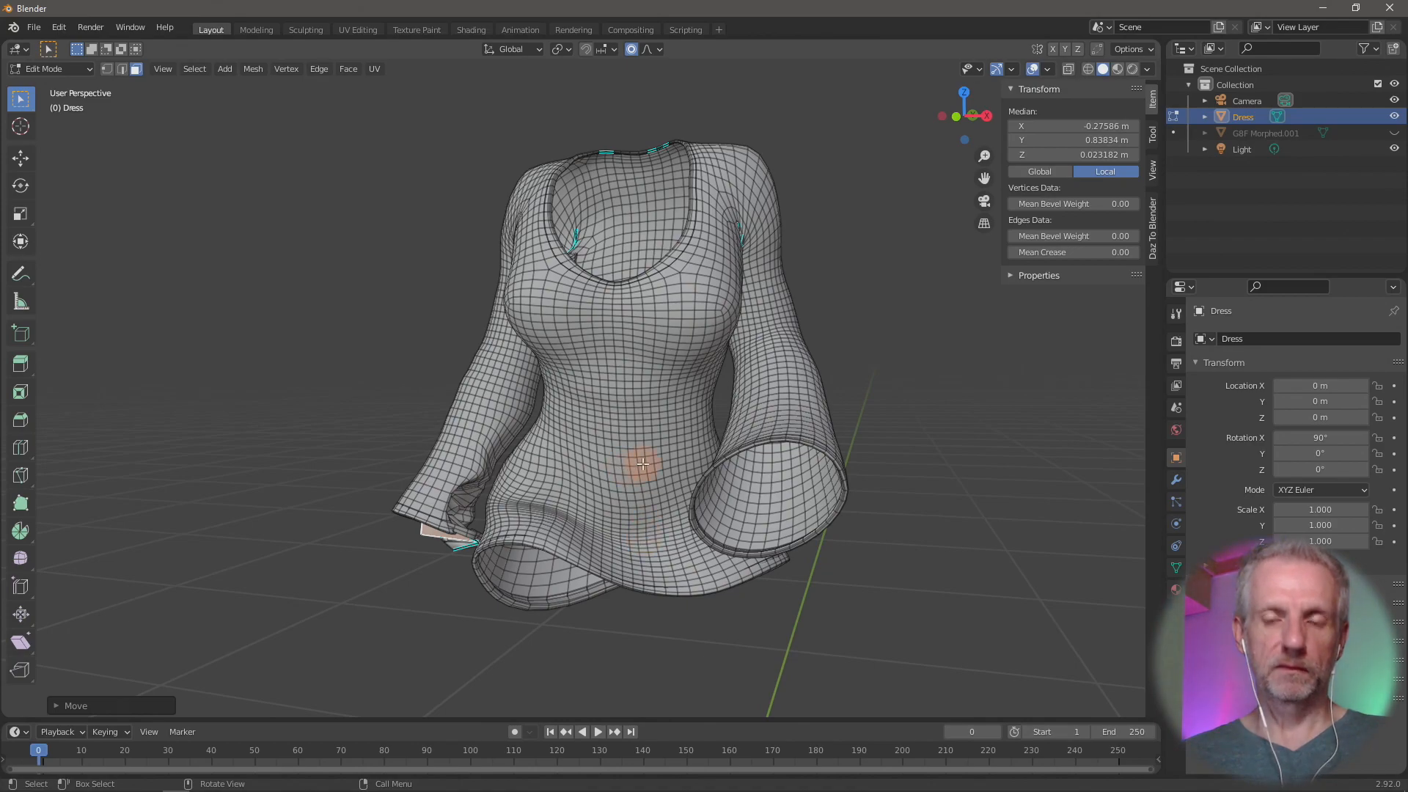
Step: Return the dress to Object Mode and select it as the active object
key(Tab)
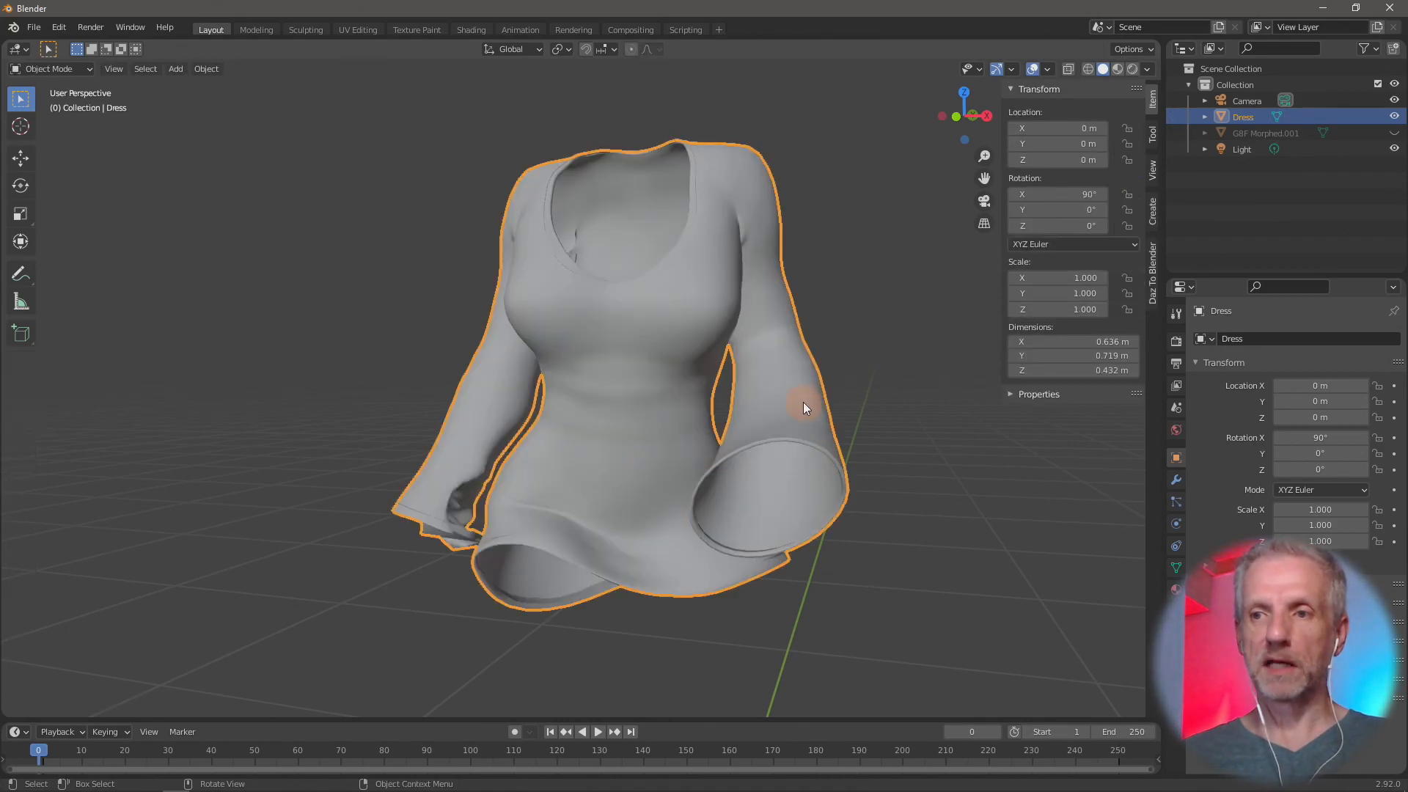
click(846, 396)
click(667, 424)
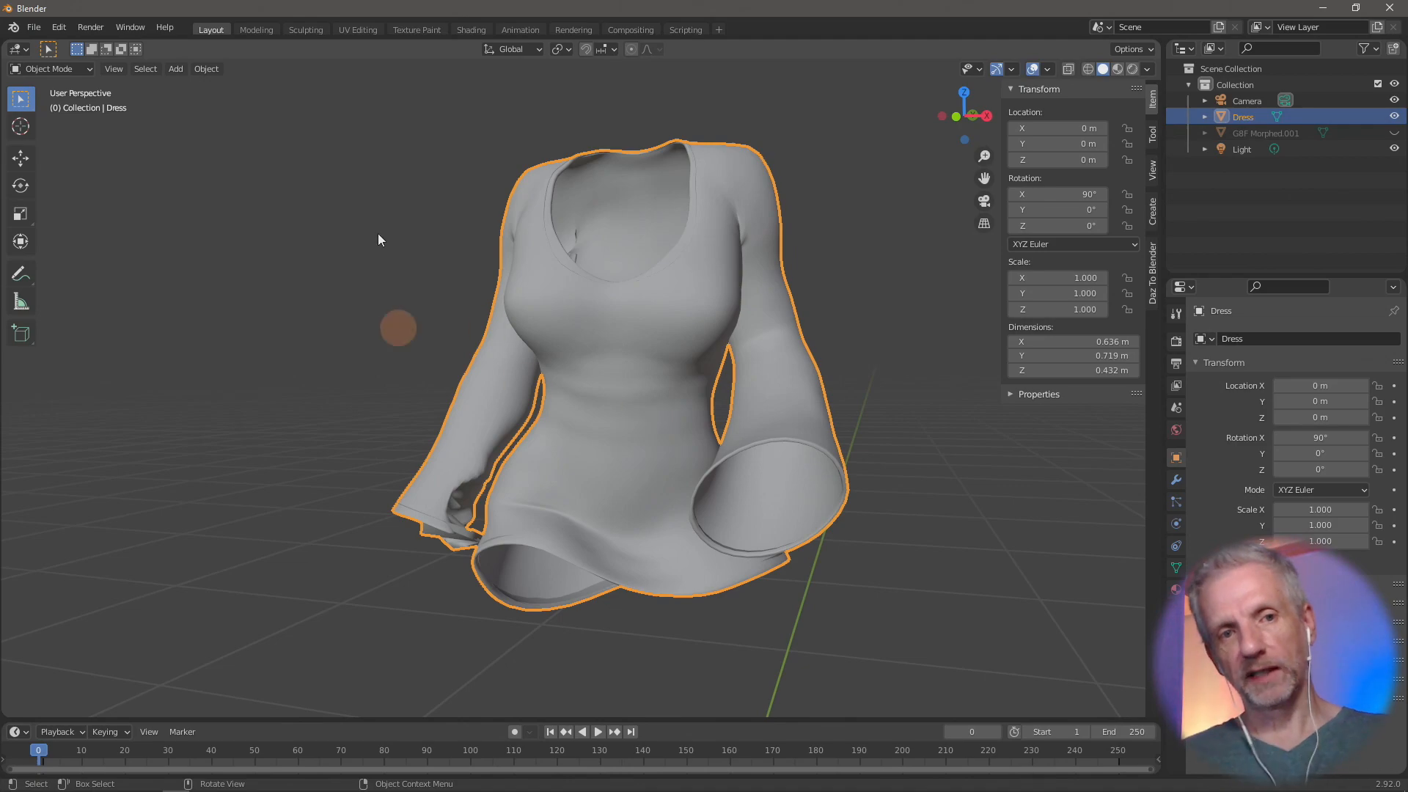
Step: Start a Wavefront OBJ export of the dress and choose the Toon Mouse folder as its destination
click(34, 28)
mouse_move(101, 260)
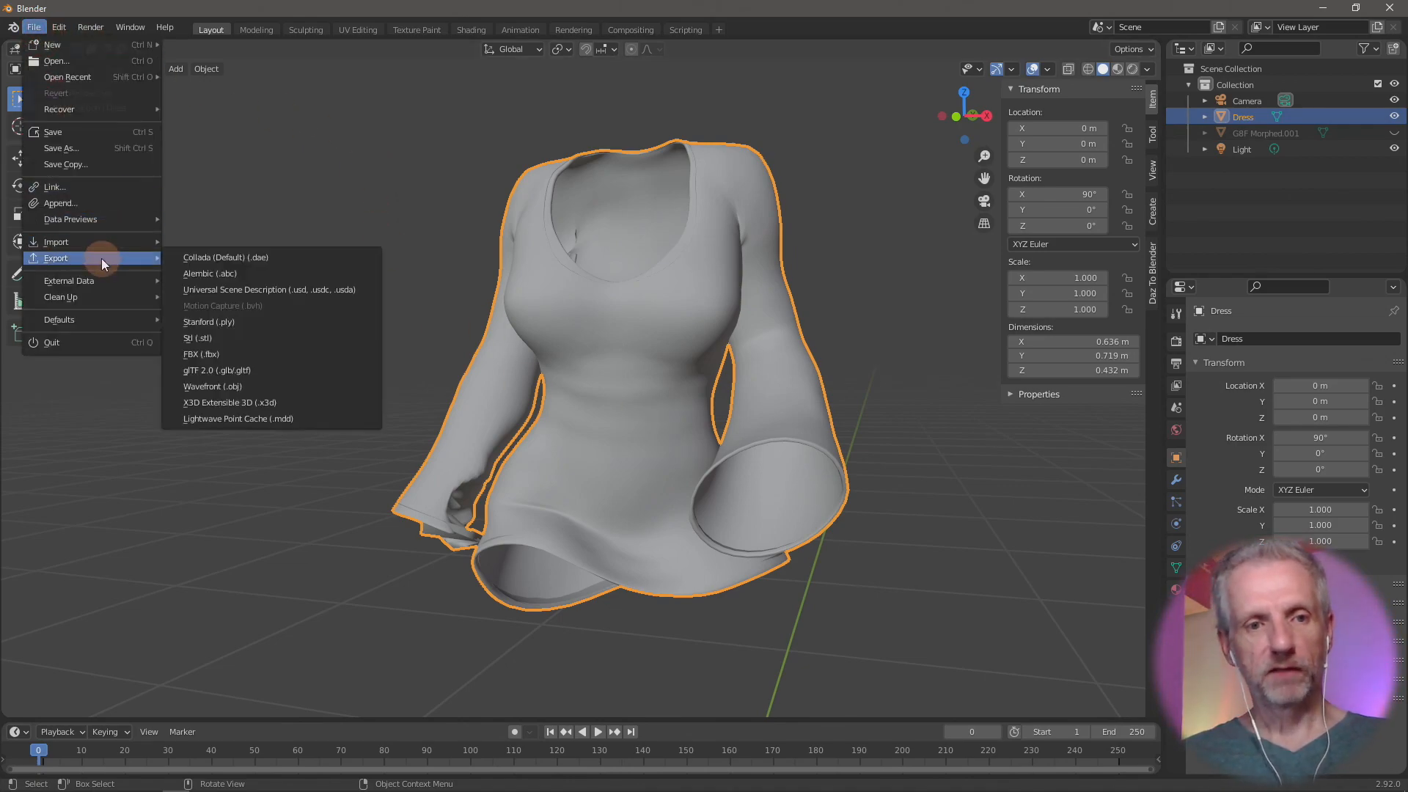
click(244, 394)
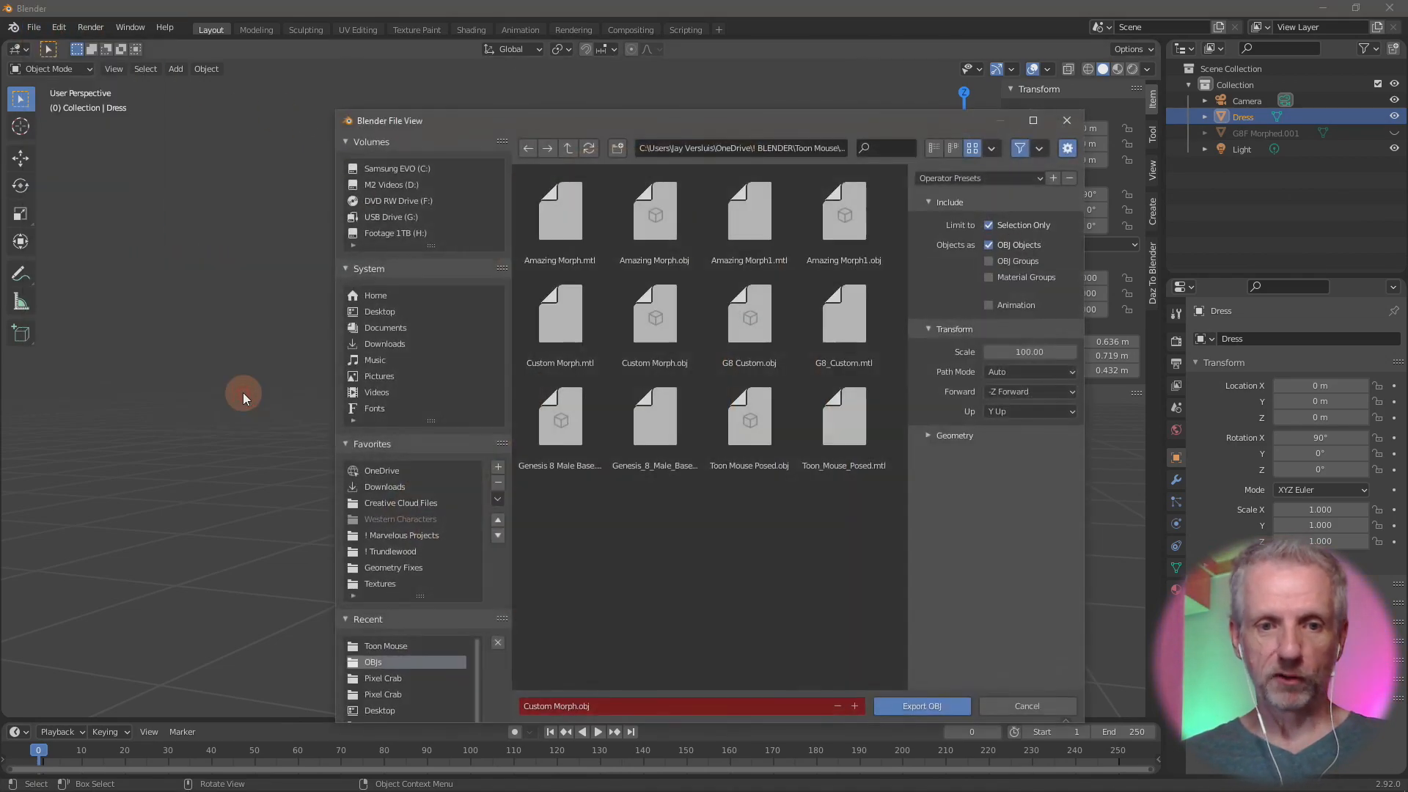
click(571, 149)
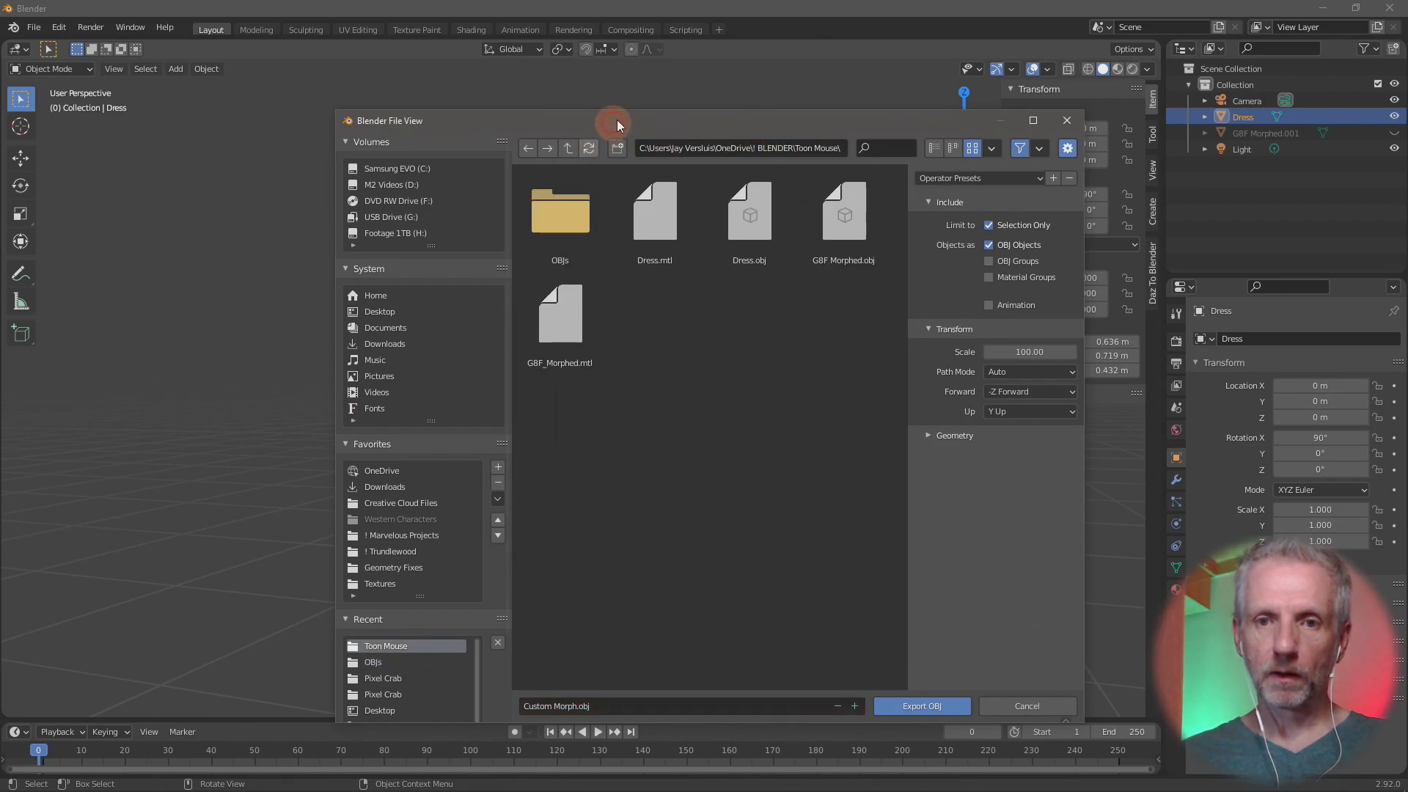
drag(578, 114, 445, 78)
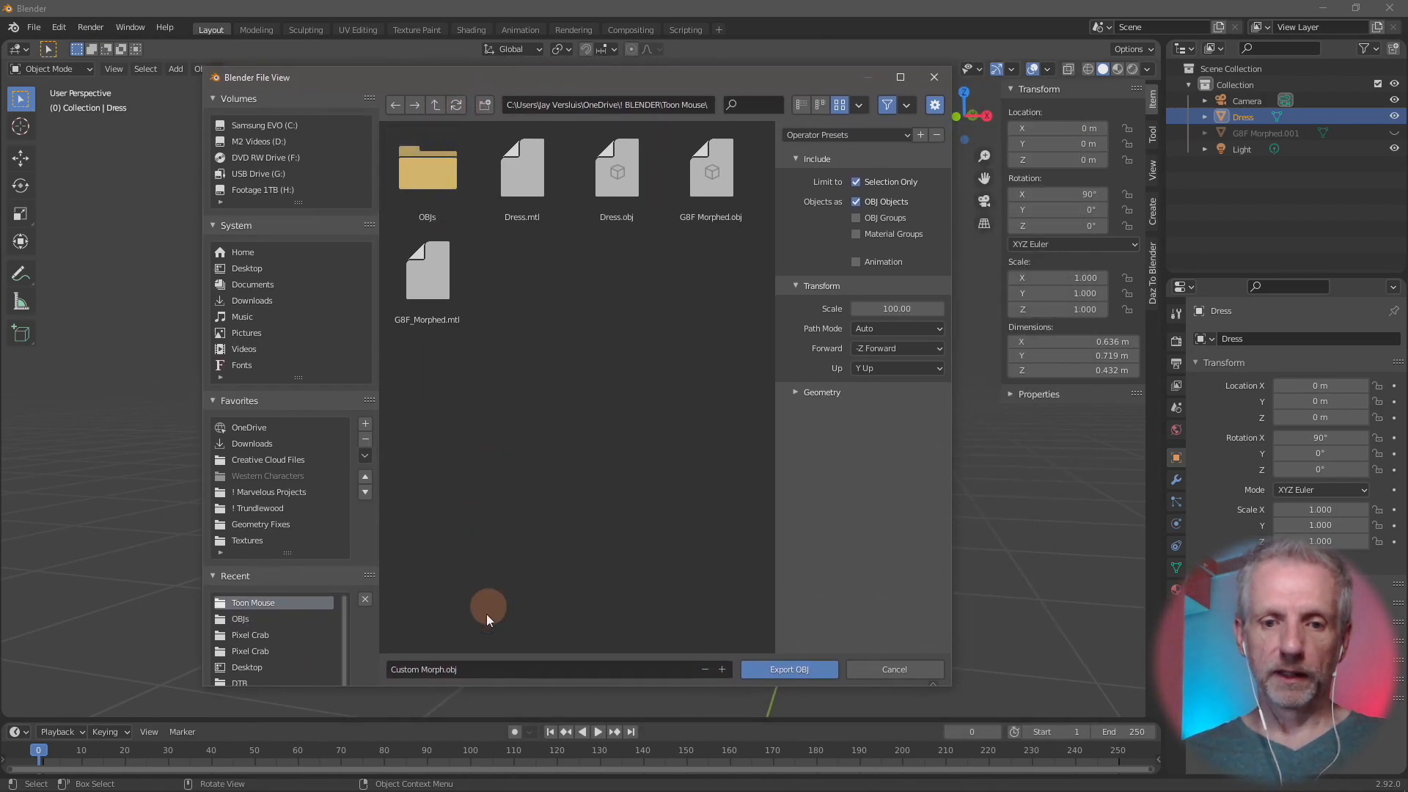
Step: Name the file Dress Fixed, show the geometry export options and export the dress as OBJ
click(514, 667)
text(Dress Fixed)
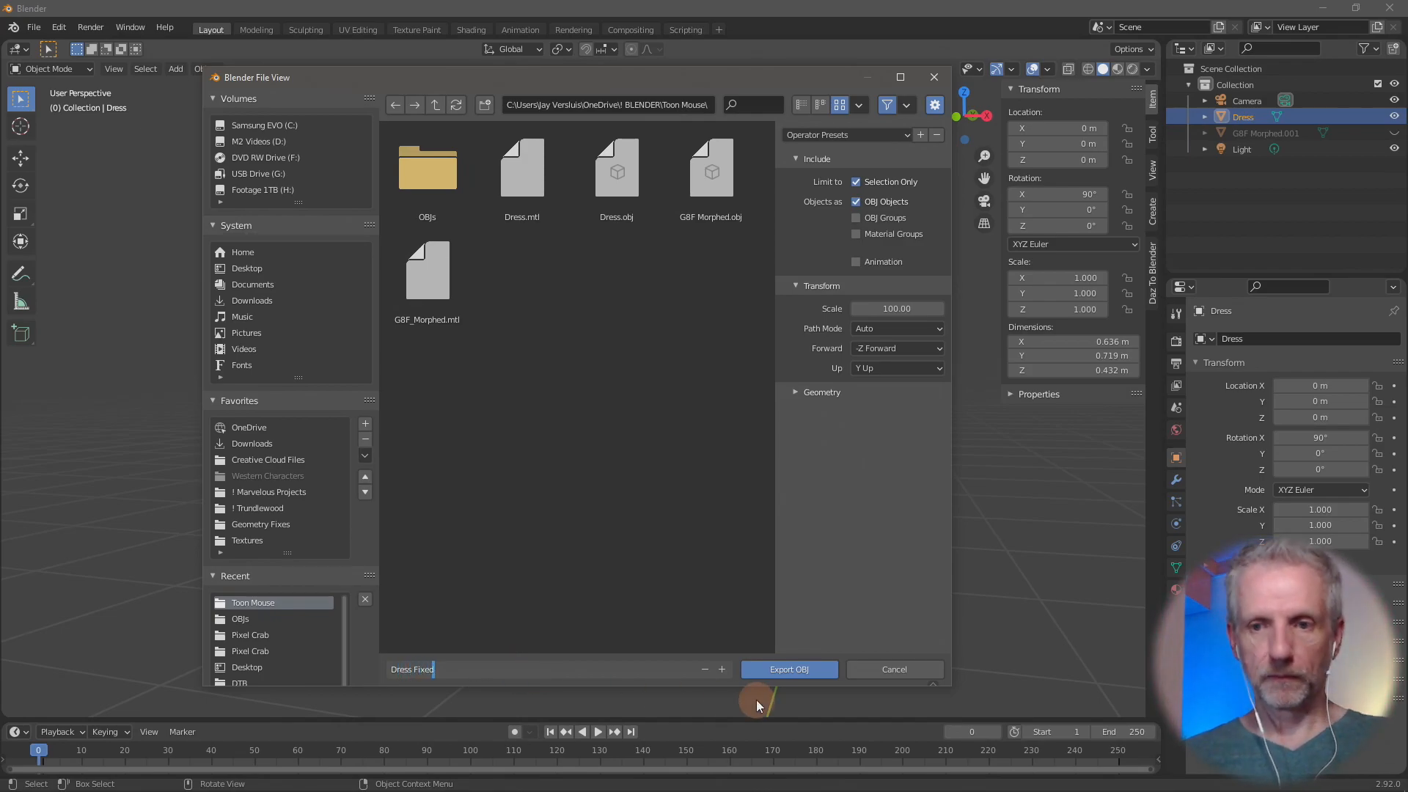
click(798, 391)
click(796, 392)
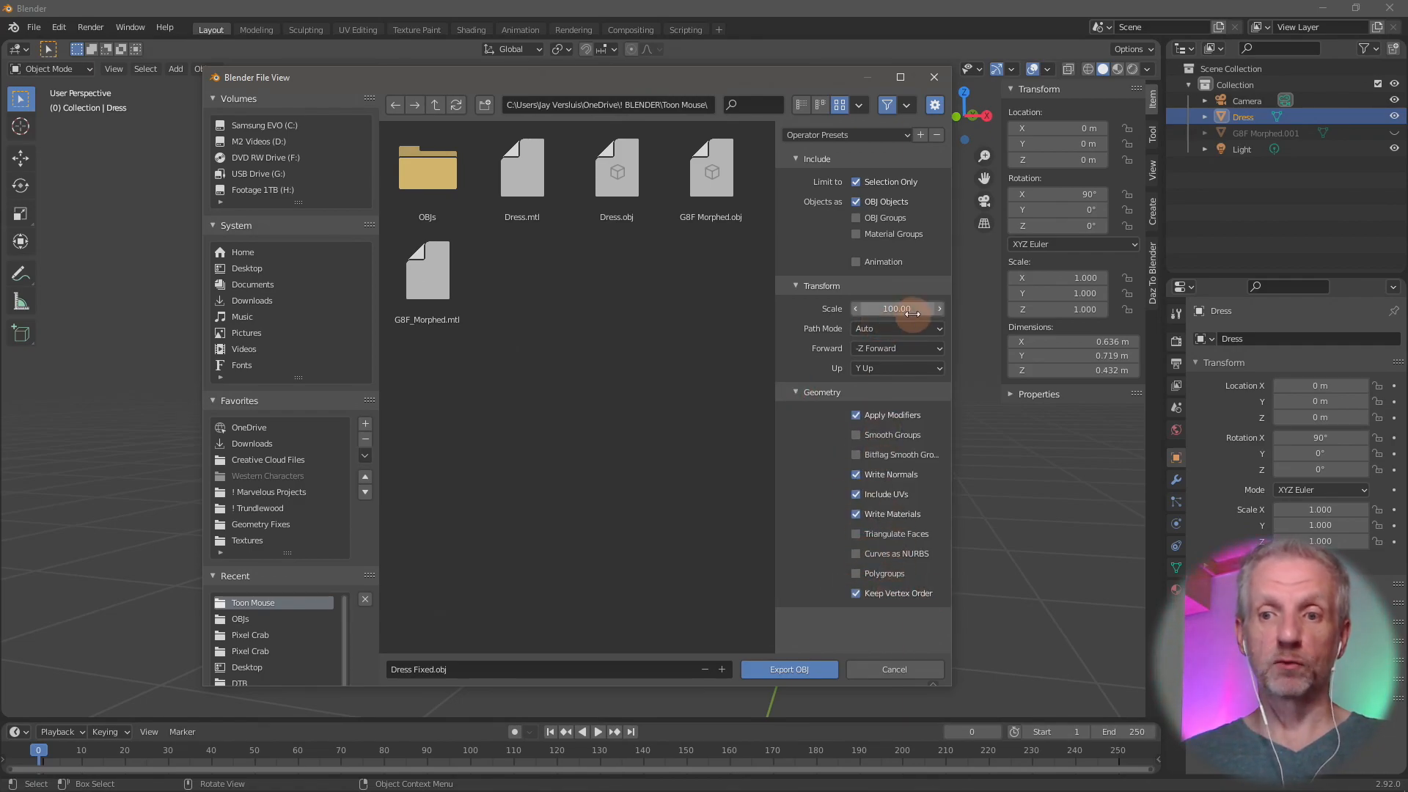
click(802, 669)
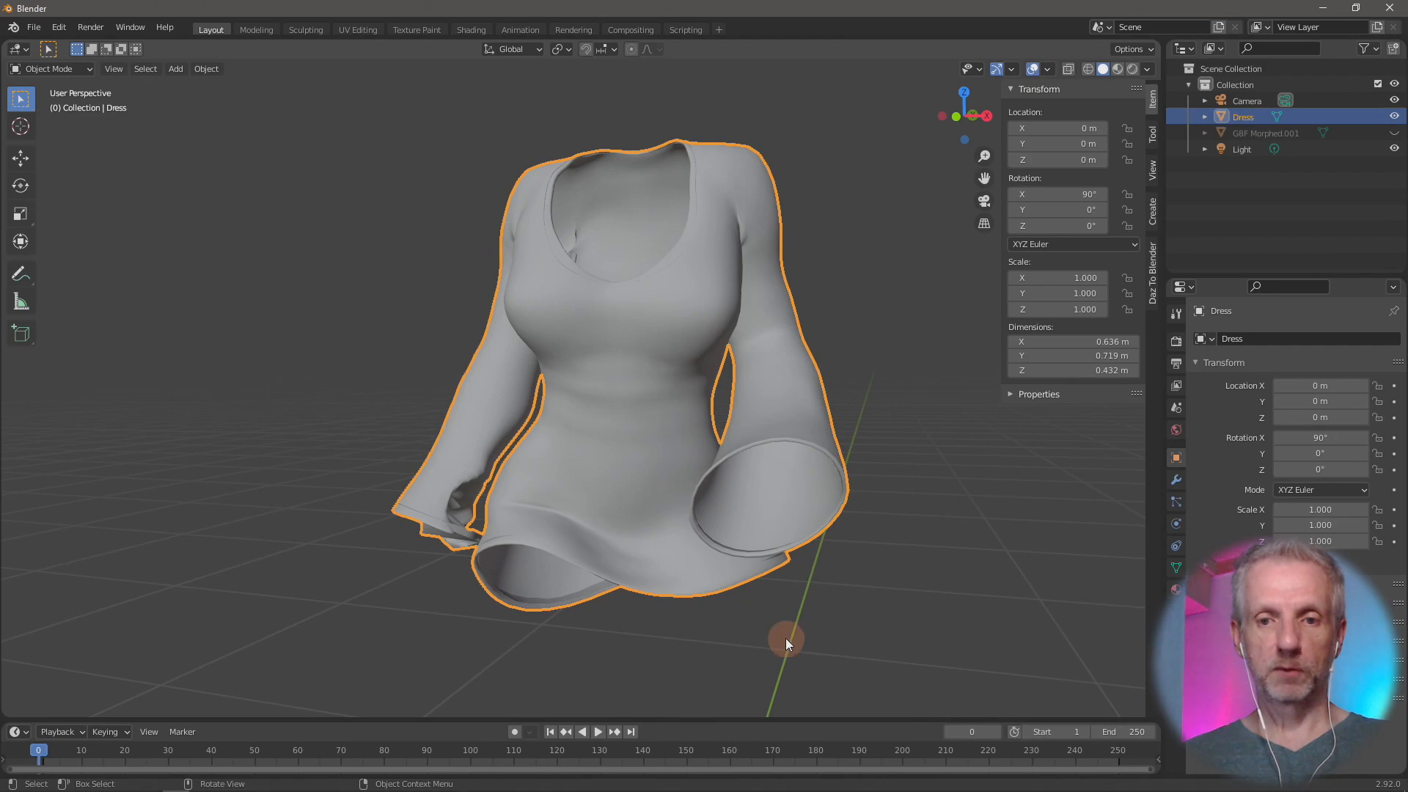
Step: Switch to DAZ Studio and open Morph Loader Pro for the Flower Power Dress
key(alt+Tab)
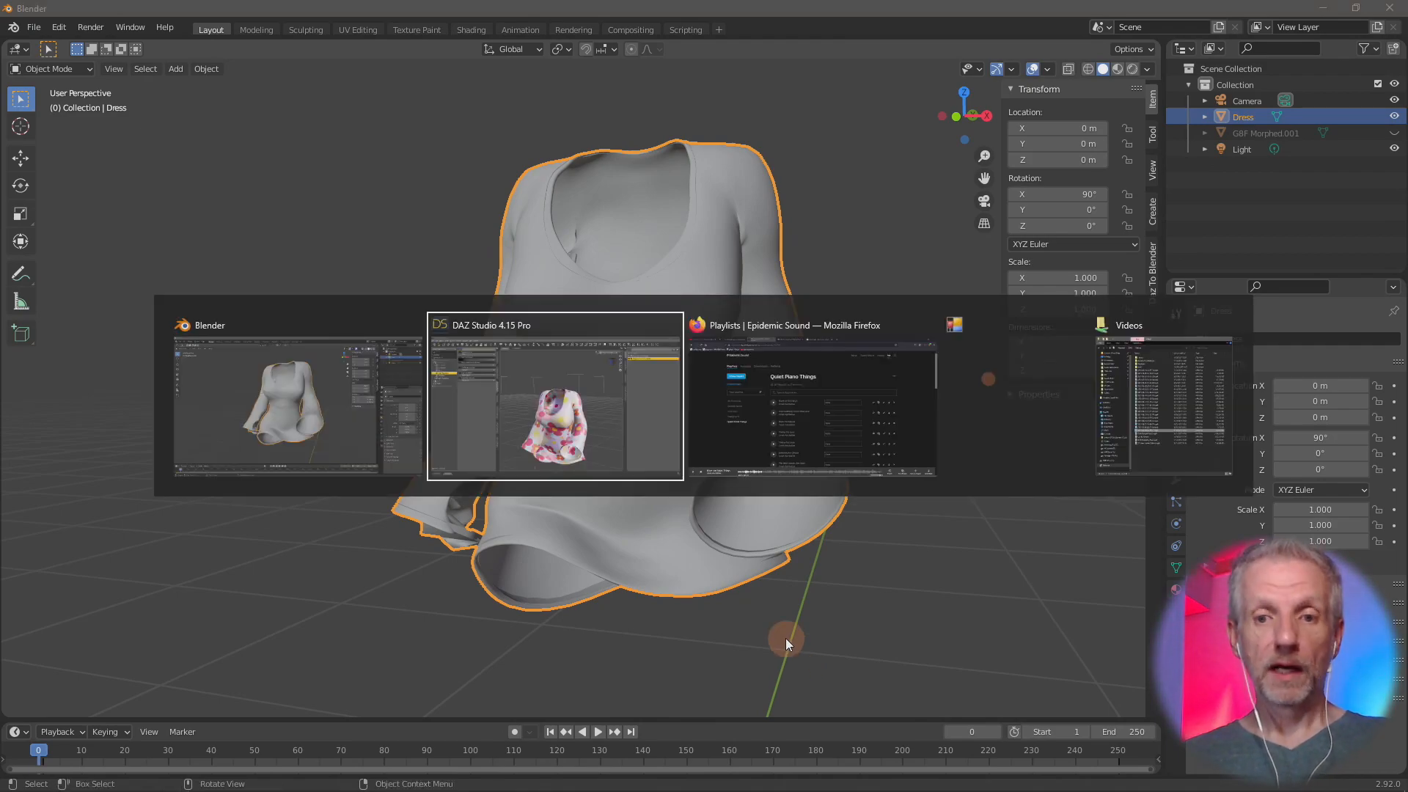
middle_drag(728, 544, 813, 409)
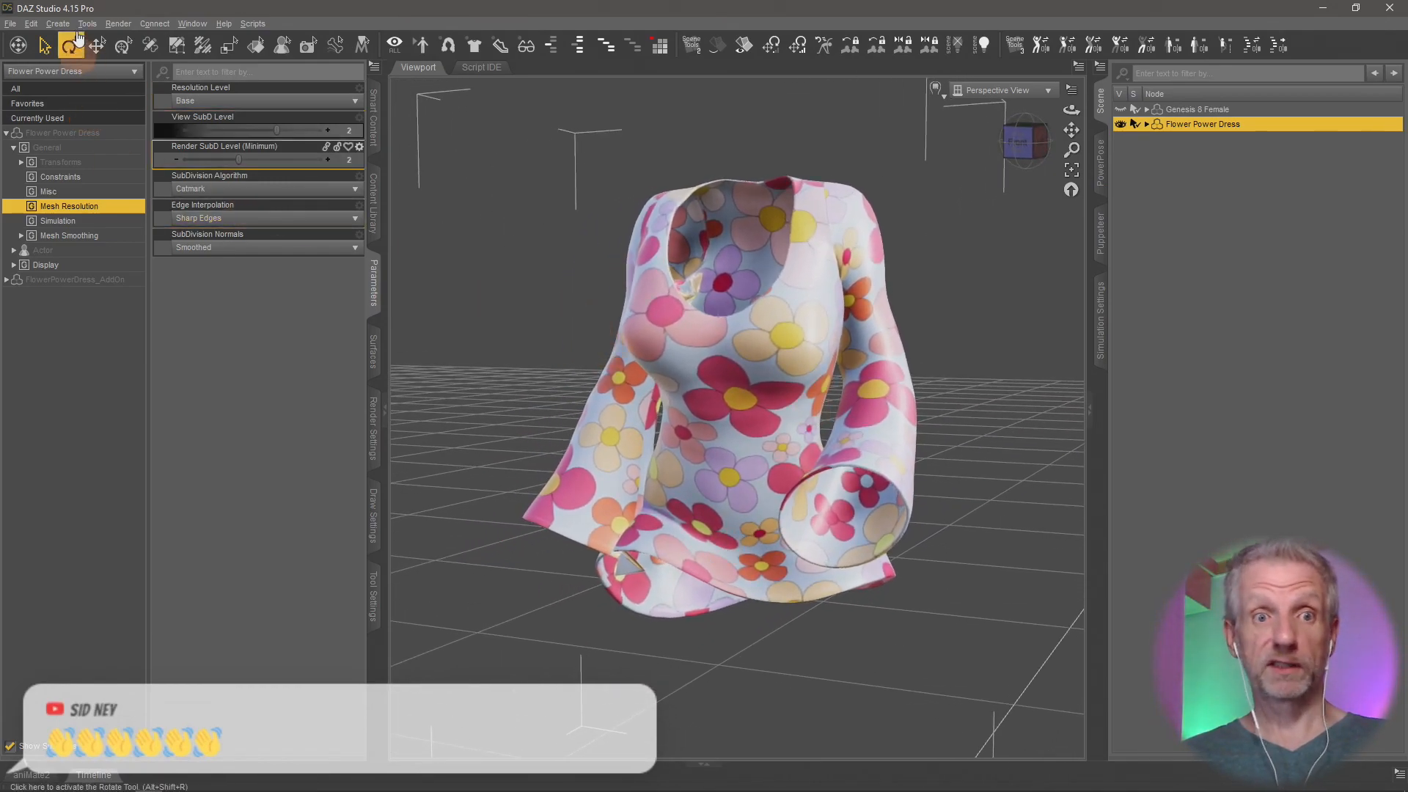
click(5, 25)
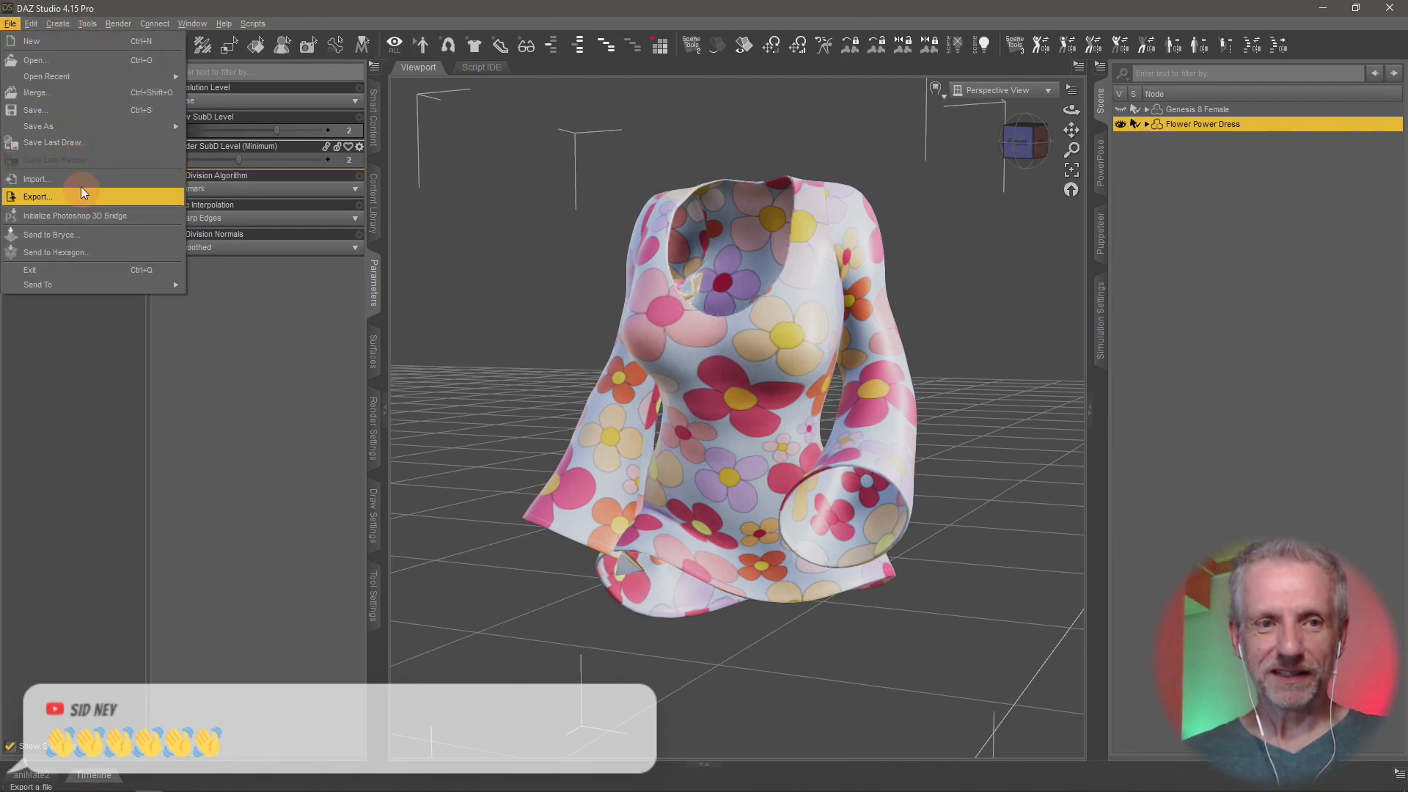
click(30, 24)
mouse_move(86, 138)
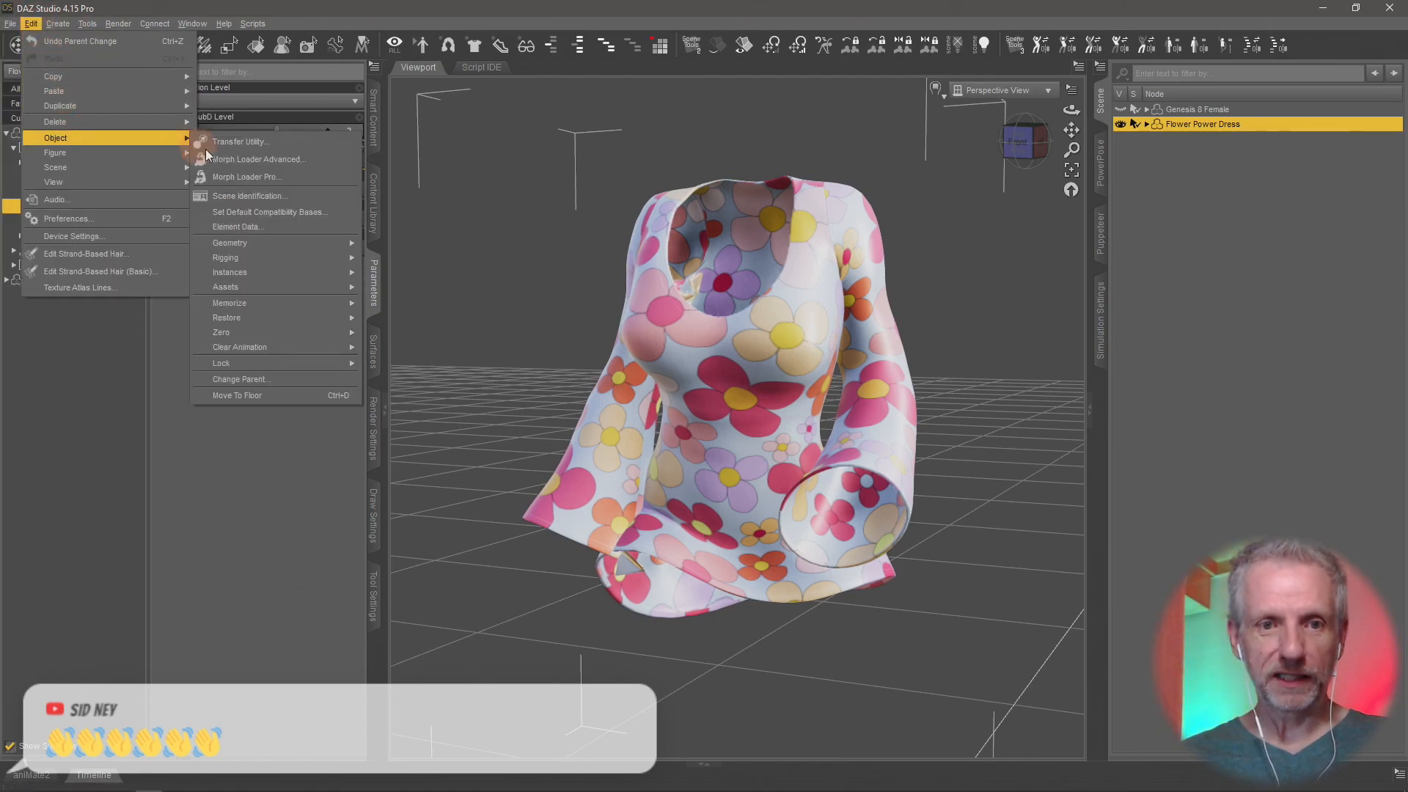
click(306, 176)
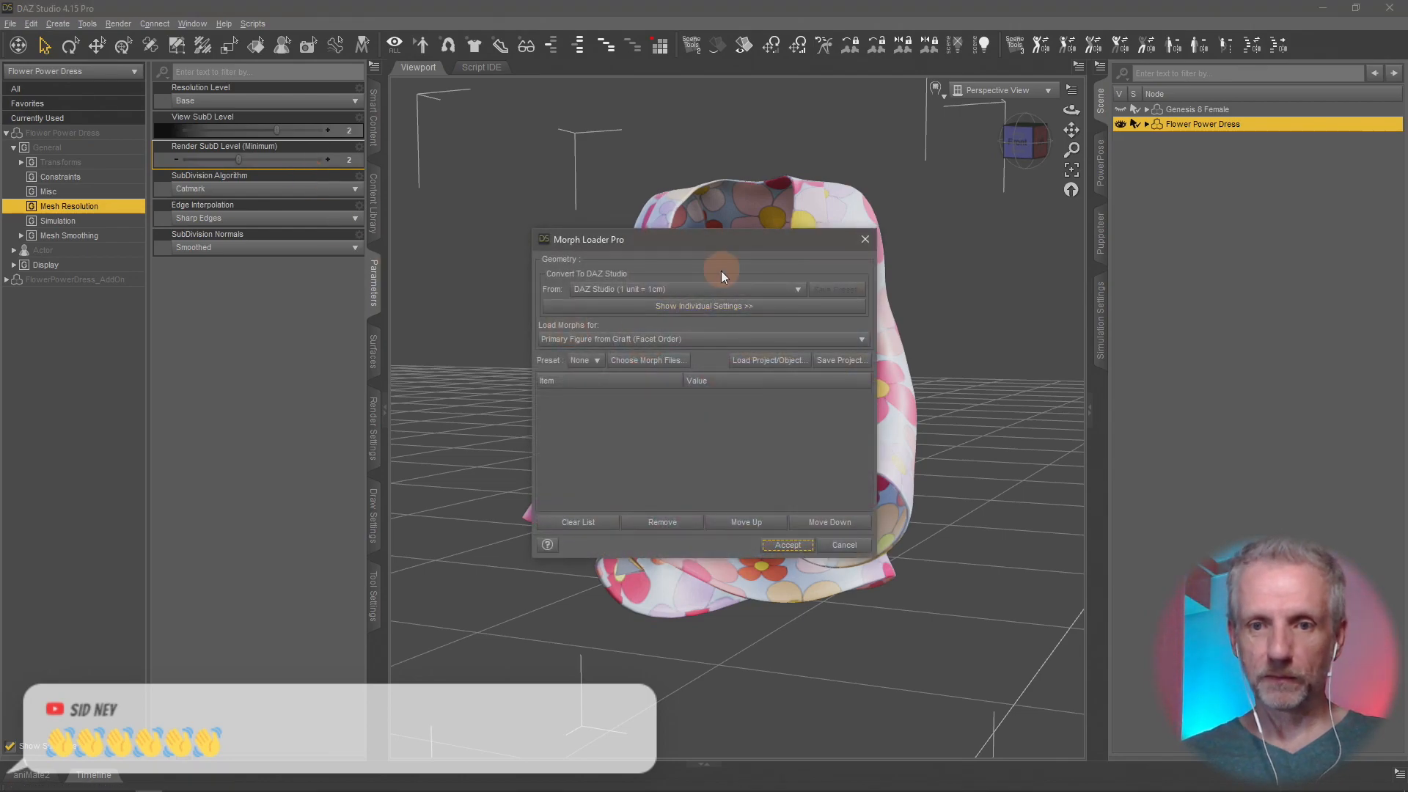
Step: Choose Dress Fixed.obj from the Toon Mouse folder as the morph file and move the dialog clear of the dress
click(649, 360)
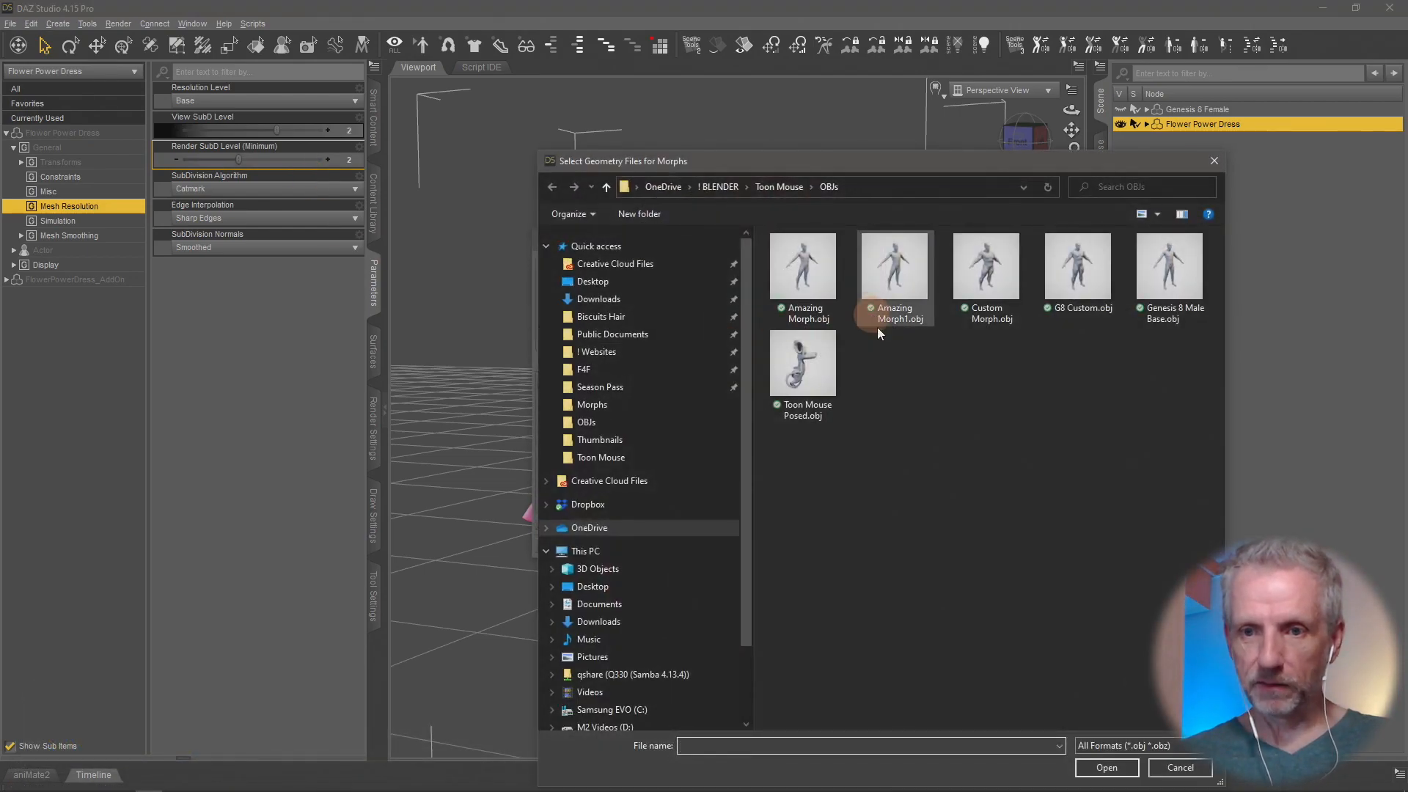
click(606, 188)
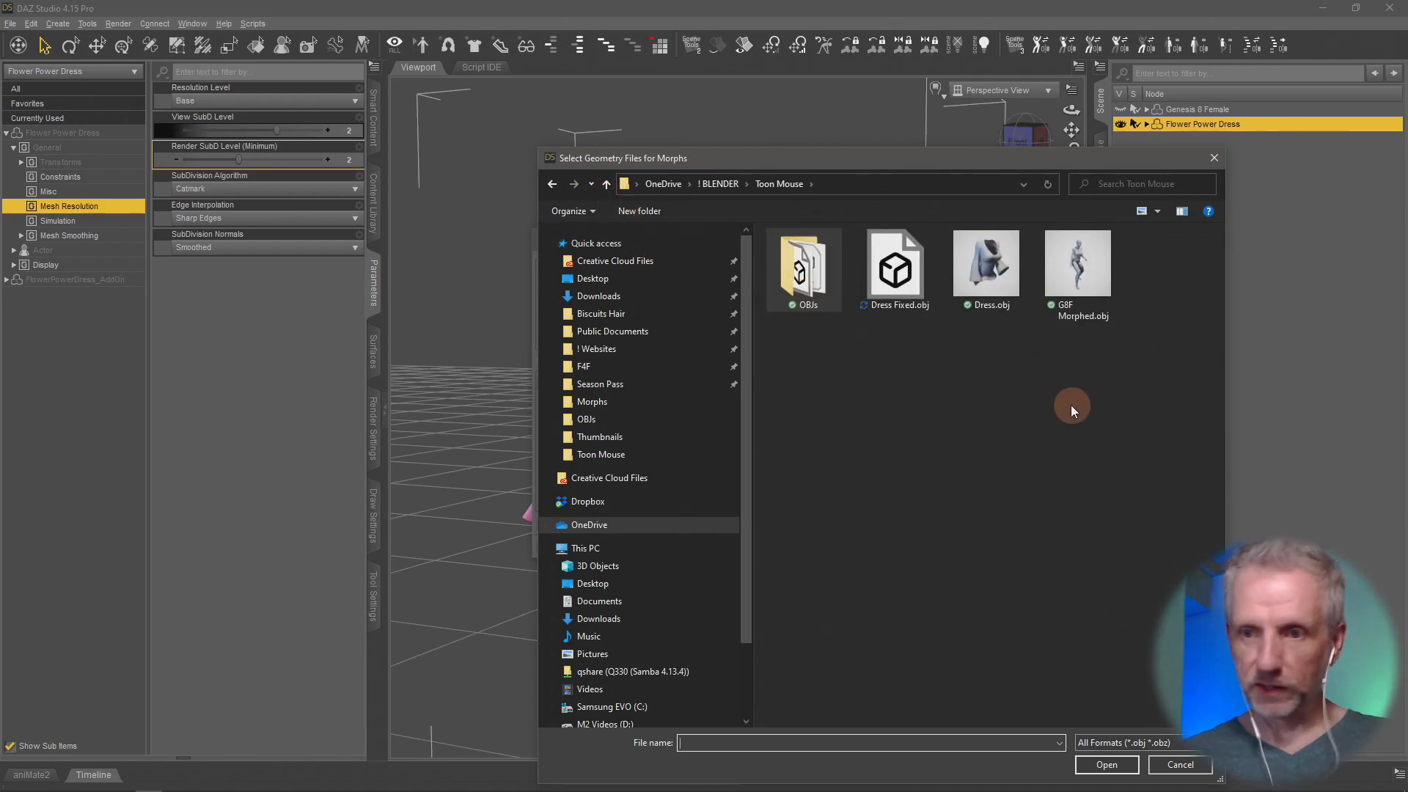
click(922, 284)
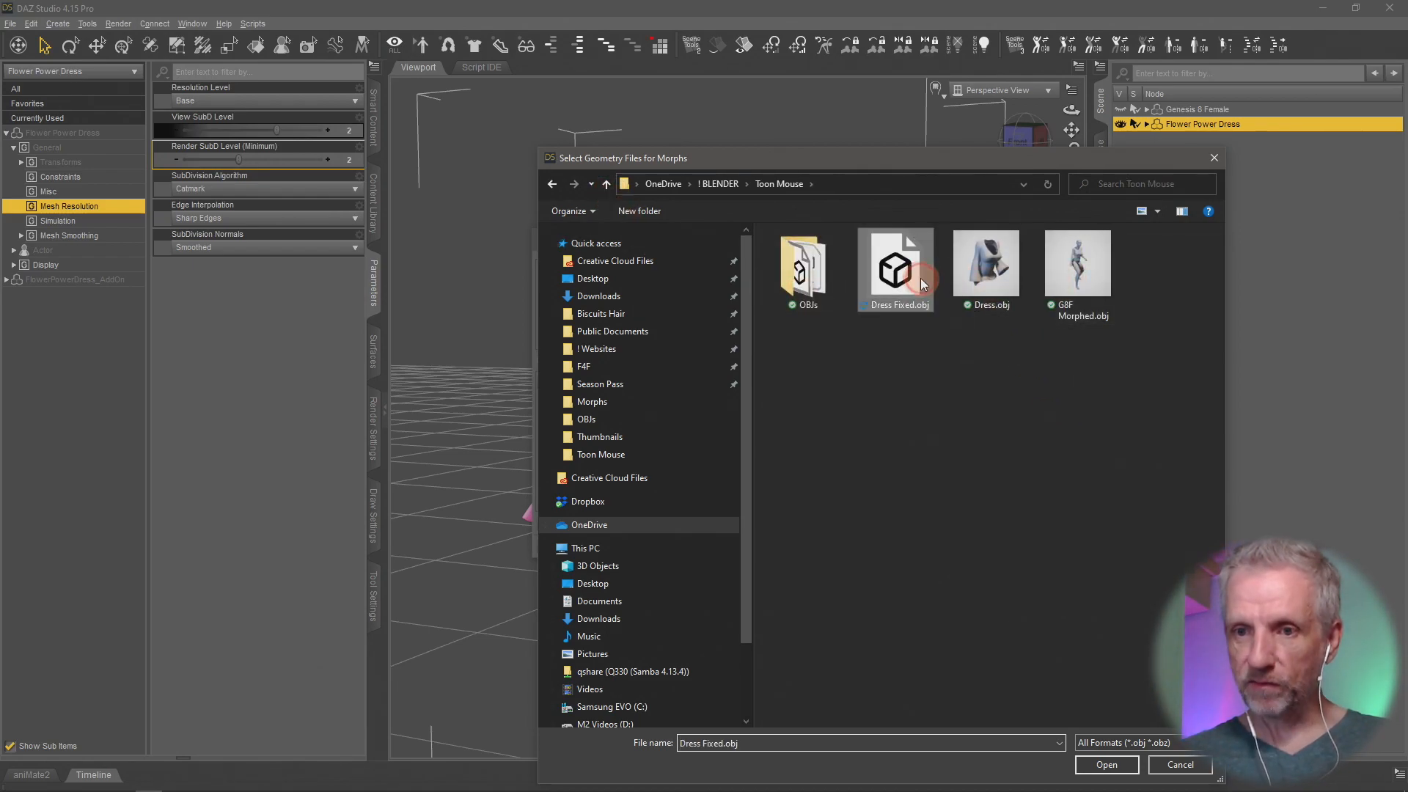
click(1107, 764)
drag(754, 236, 394, 88)
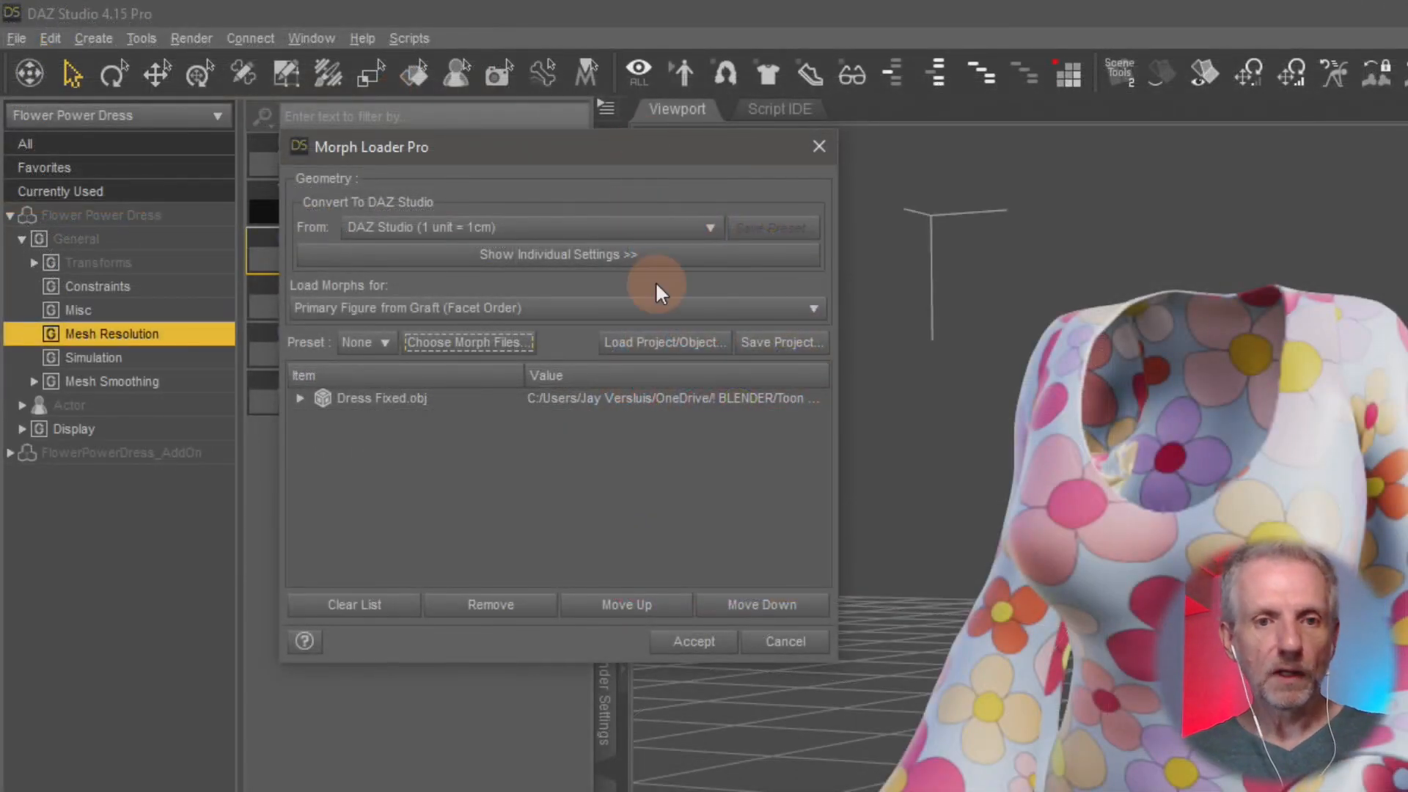
Step: Set Reverse Deformations to Yes for Dress Fixed.obj and try to load it as a morph
click(300, 397)
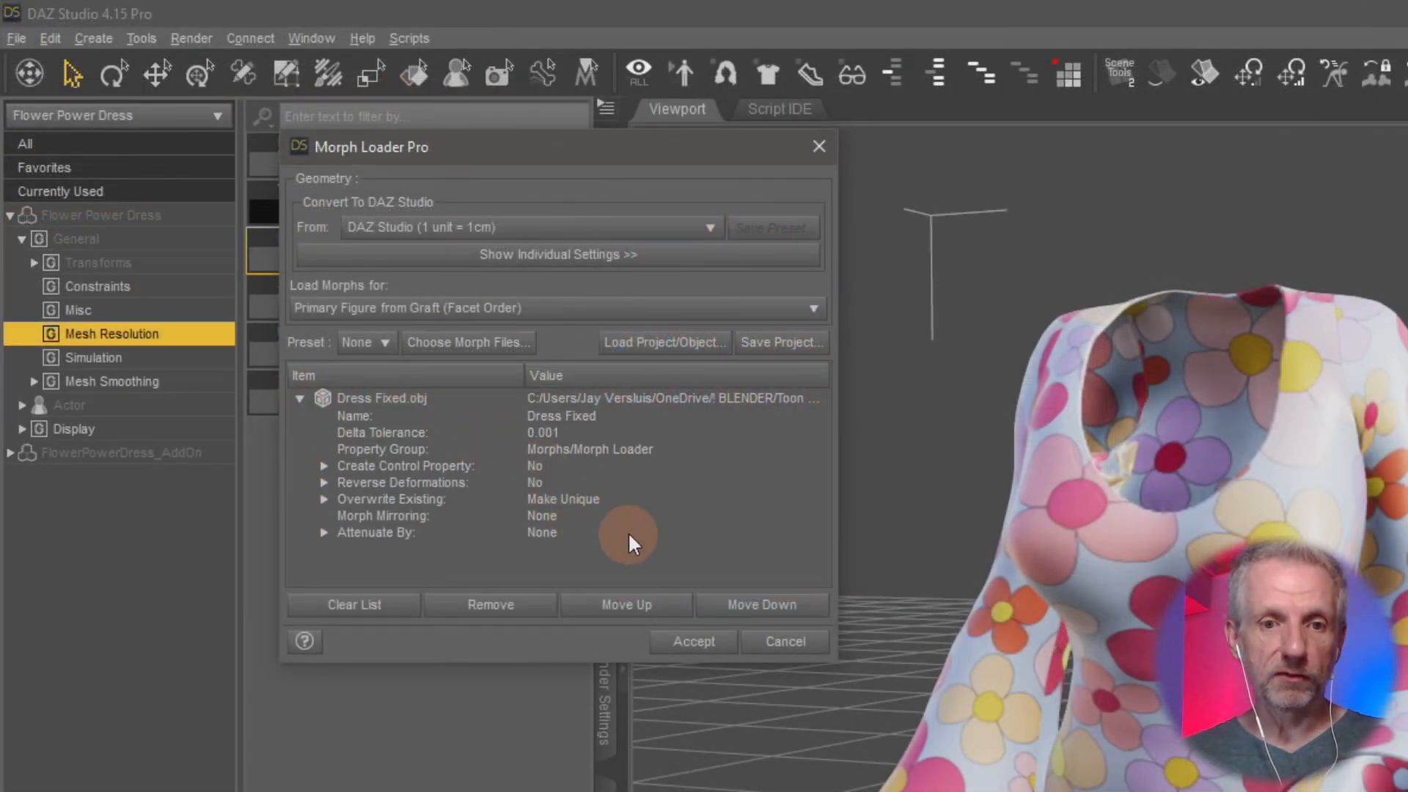
click(509, 482)
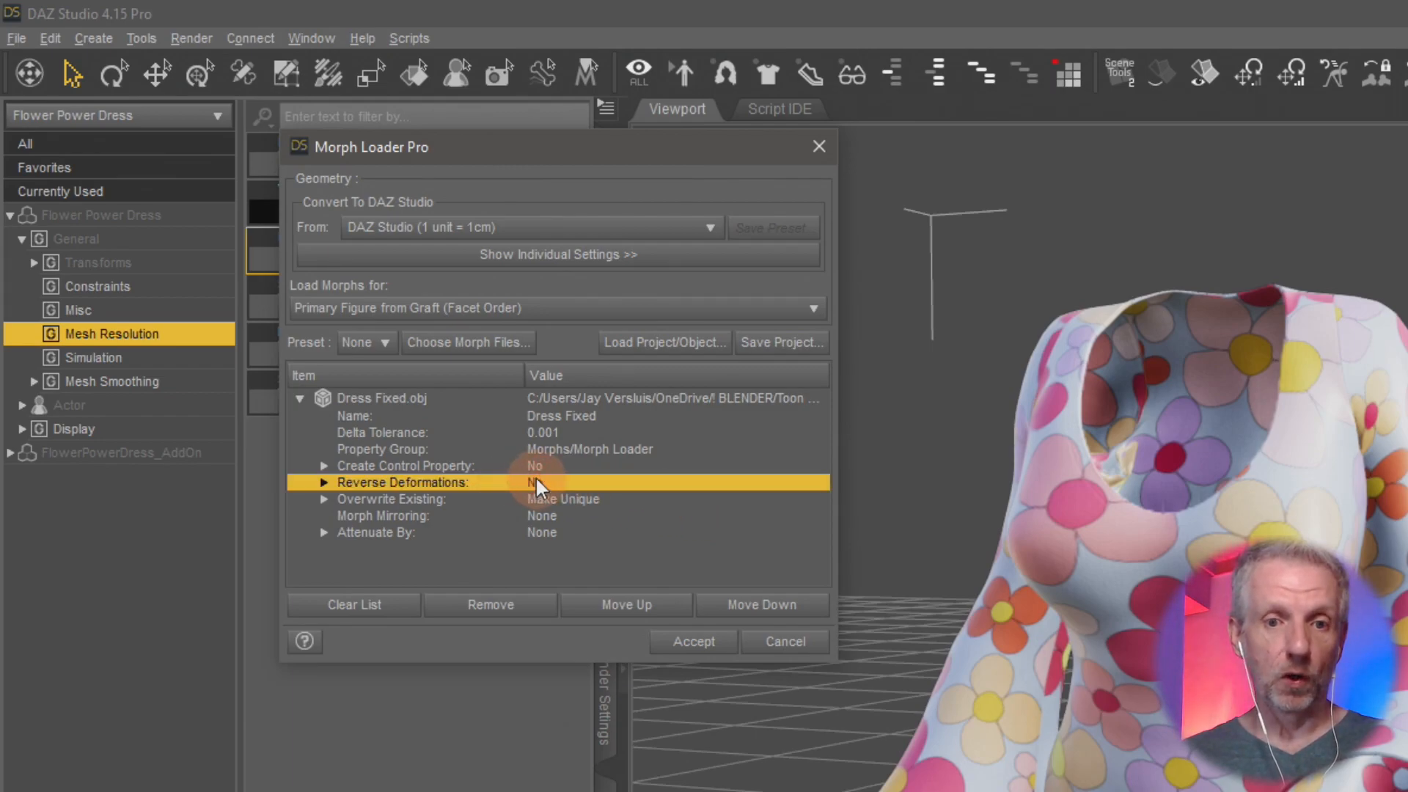
click(536, 481)
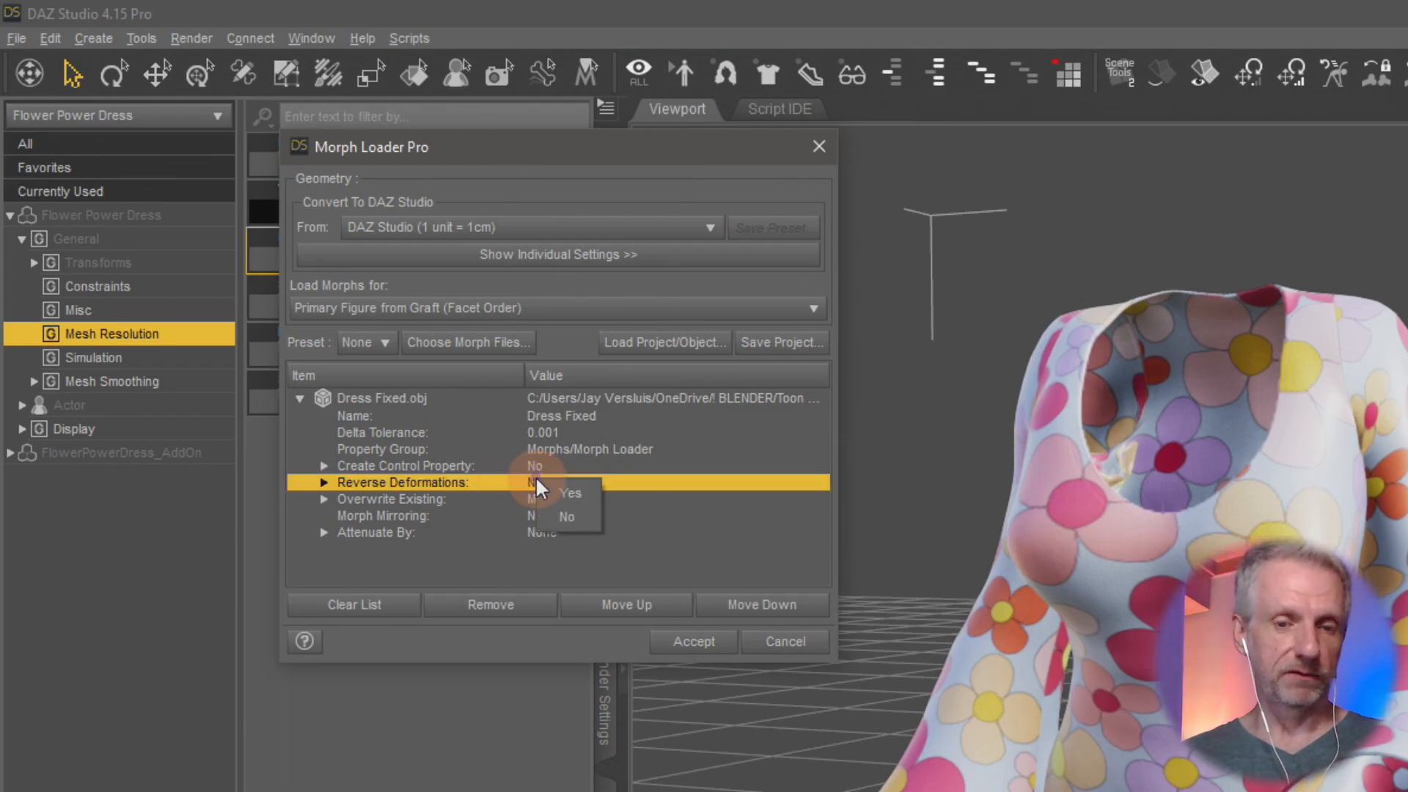
click(597, 495)
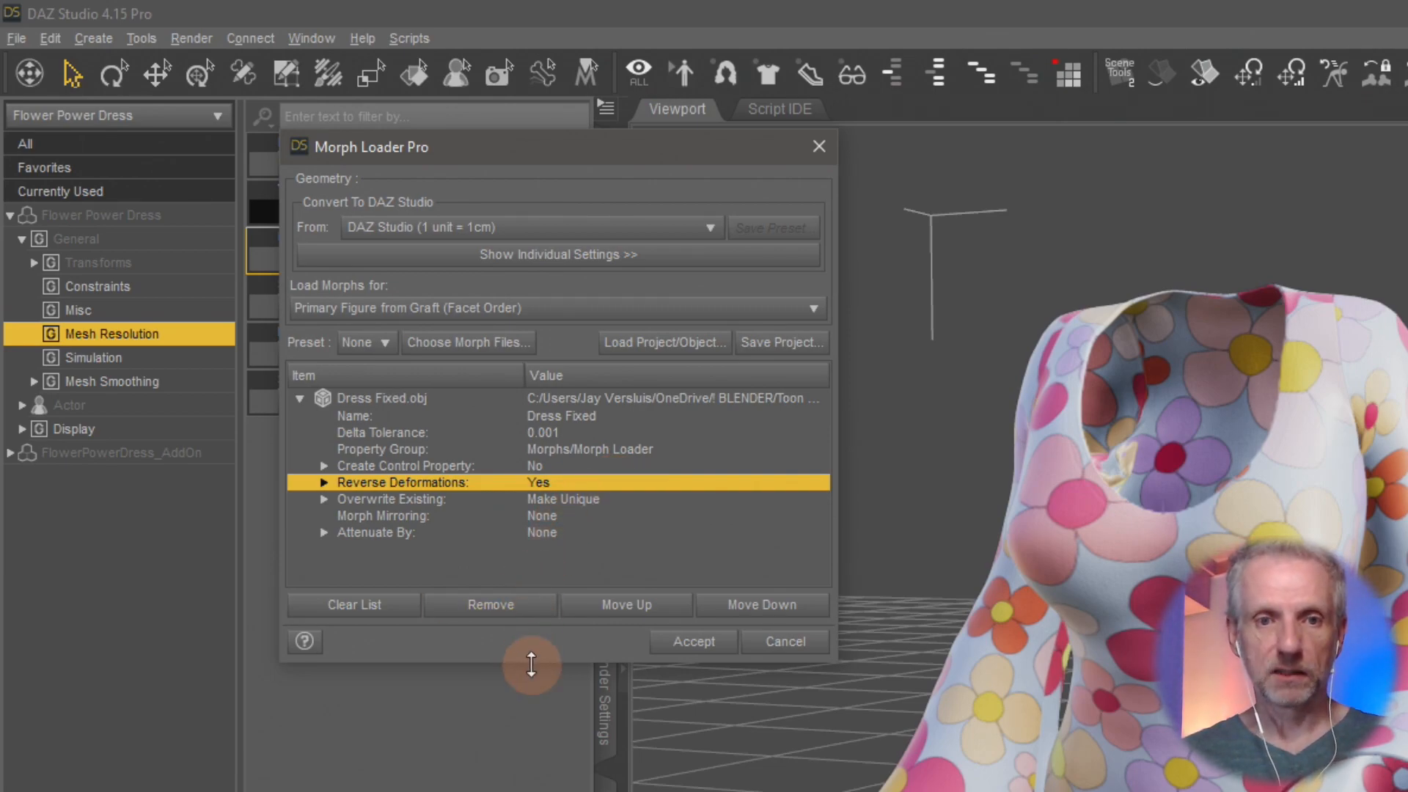
click(685, 643)
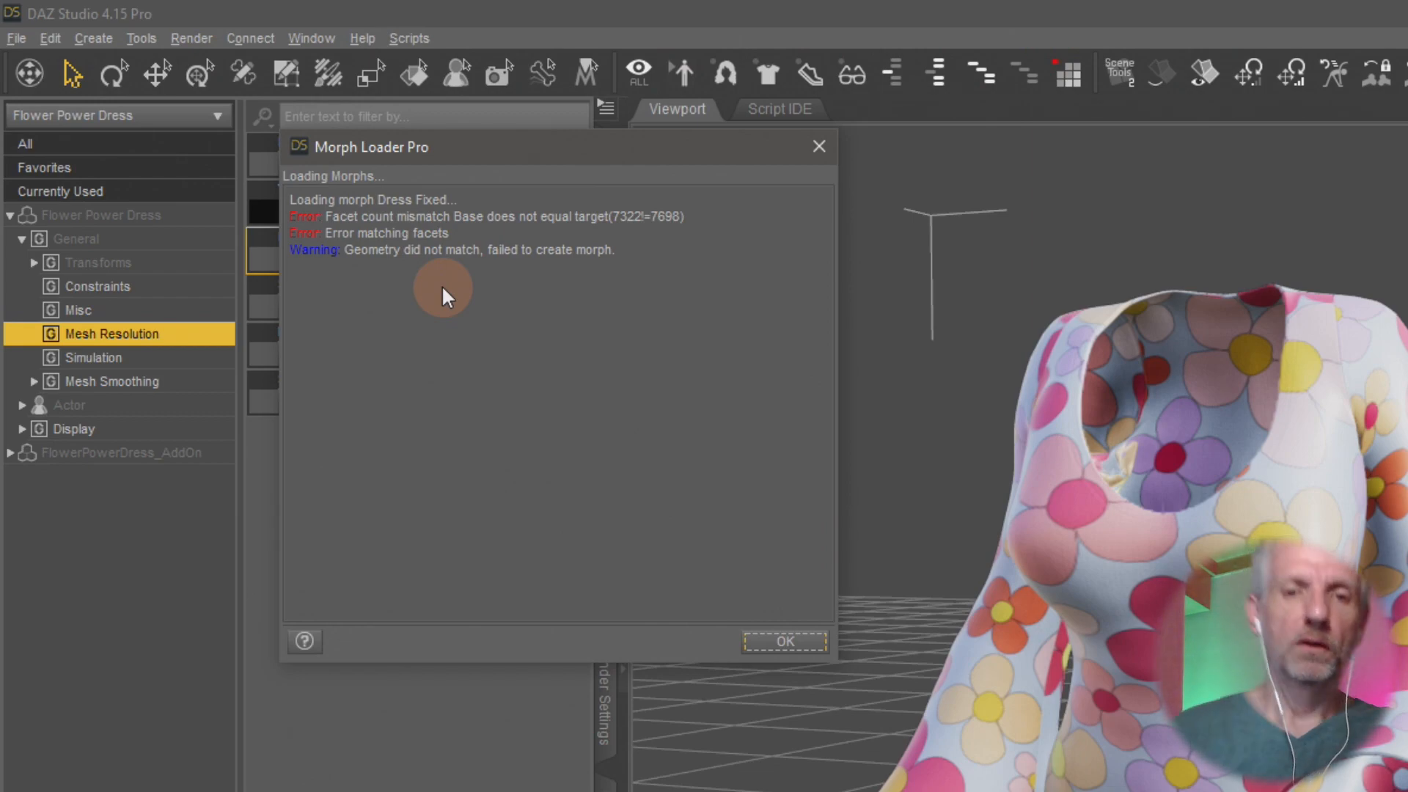
click(817, 643)
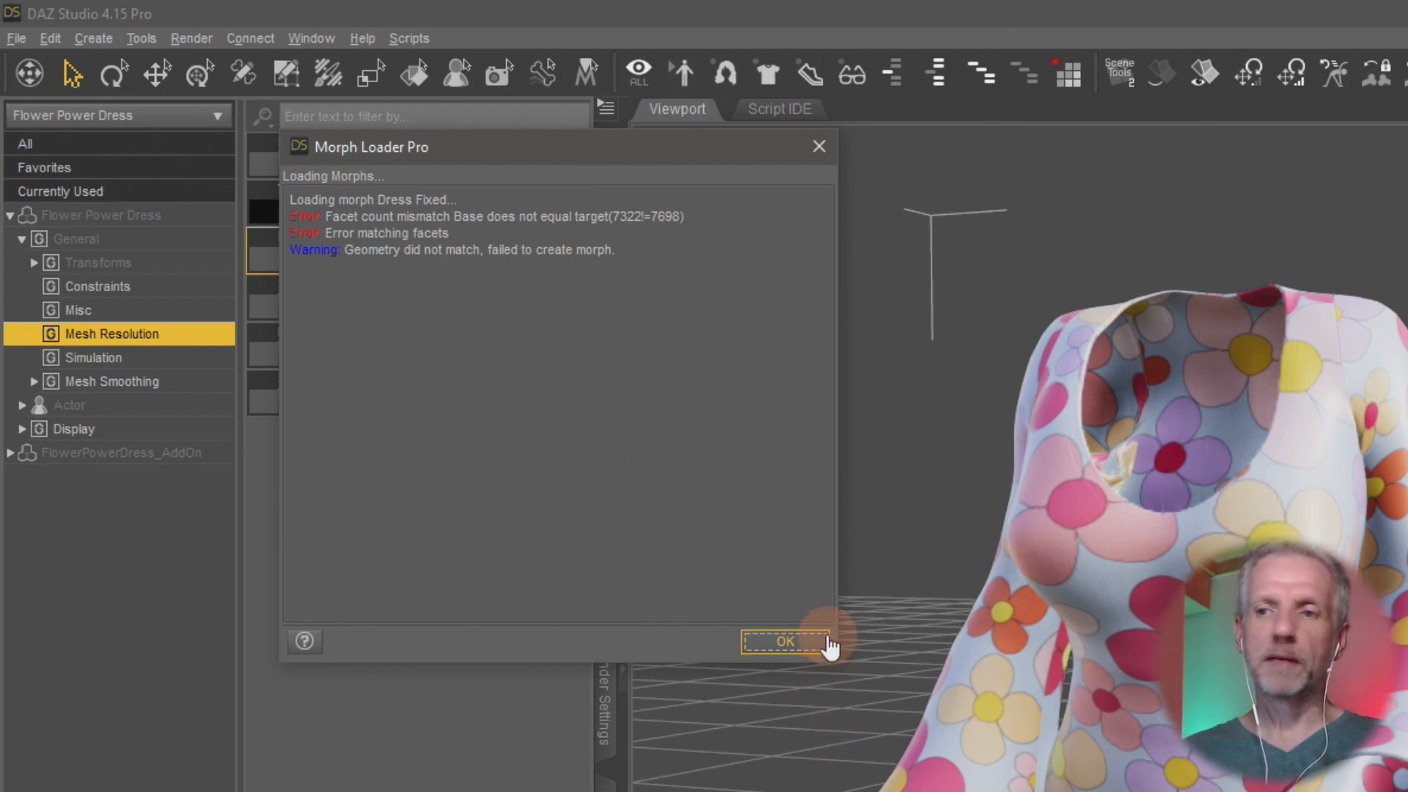
Step: Switch to Blender and examine the dress around the neckline and the inside of the bodice
key(alt+Tab)
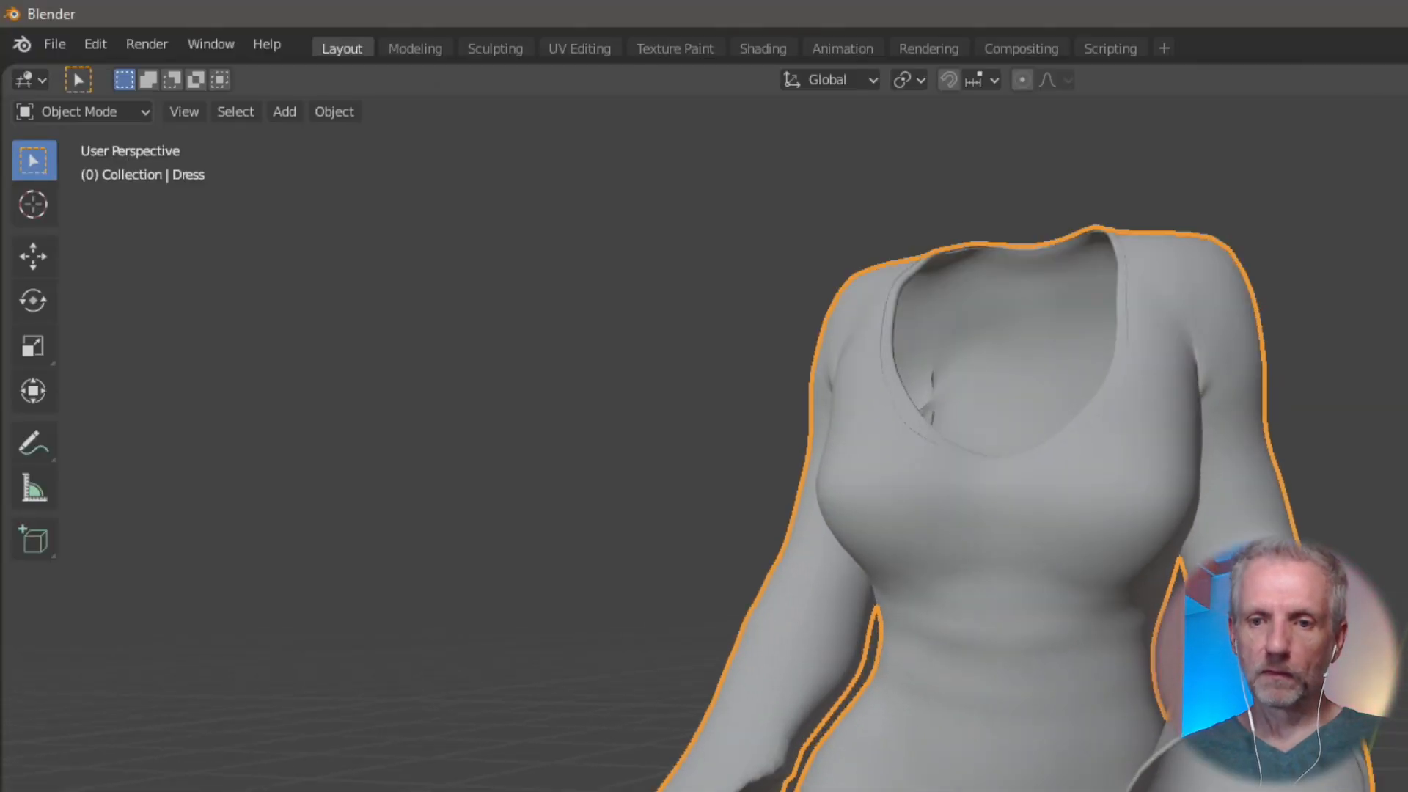
middle_drag(734, 411, 851, 488)
middle_drag(1243, 686, 1222, 658)
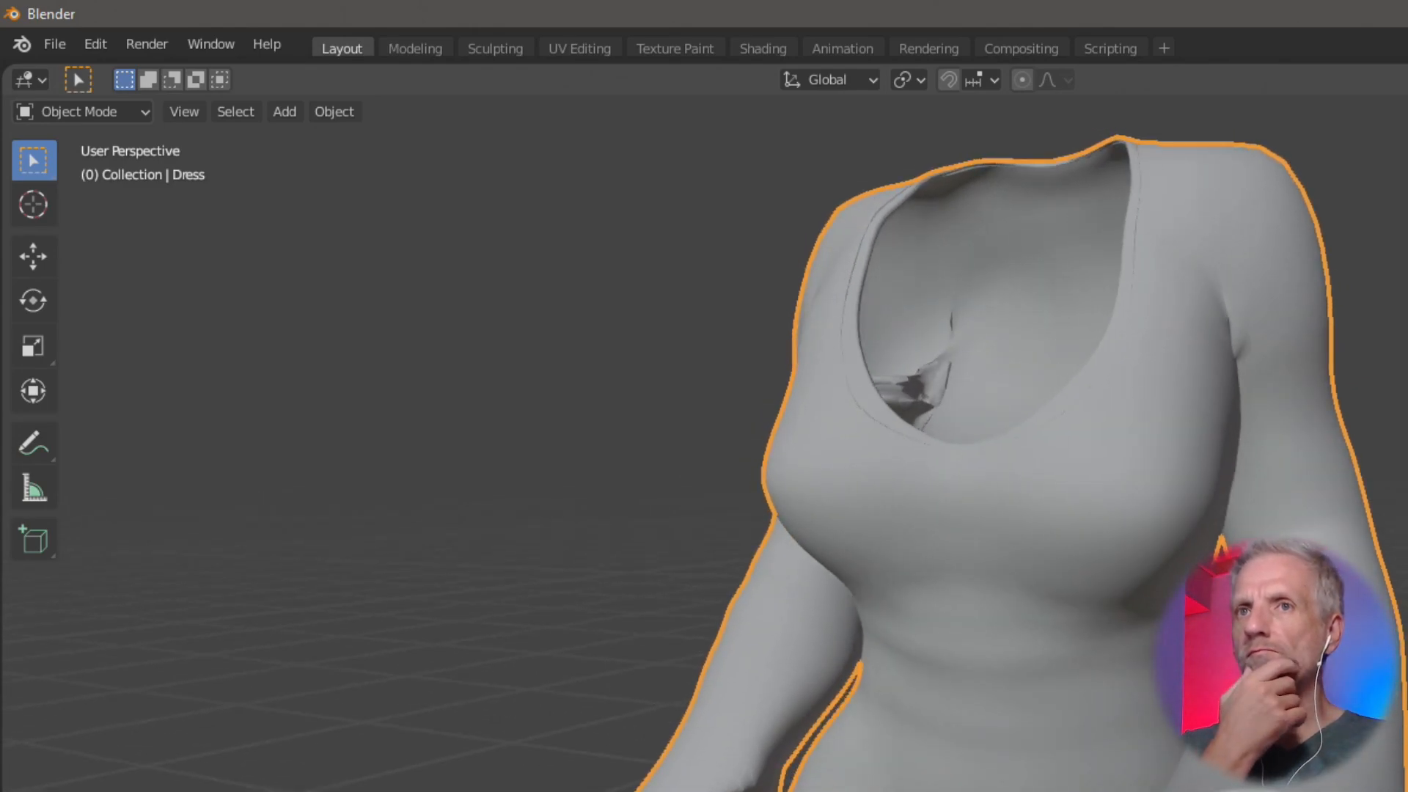
right_click(1222, 658)
click(1222, 645)
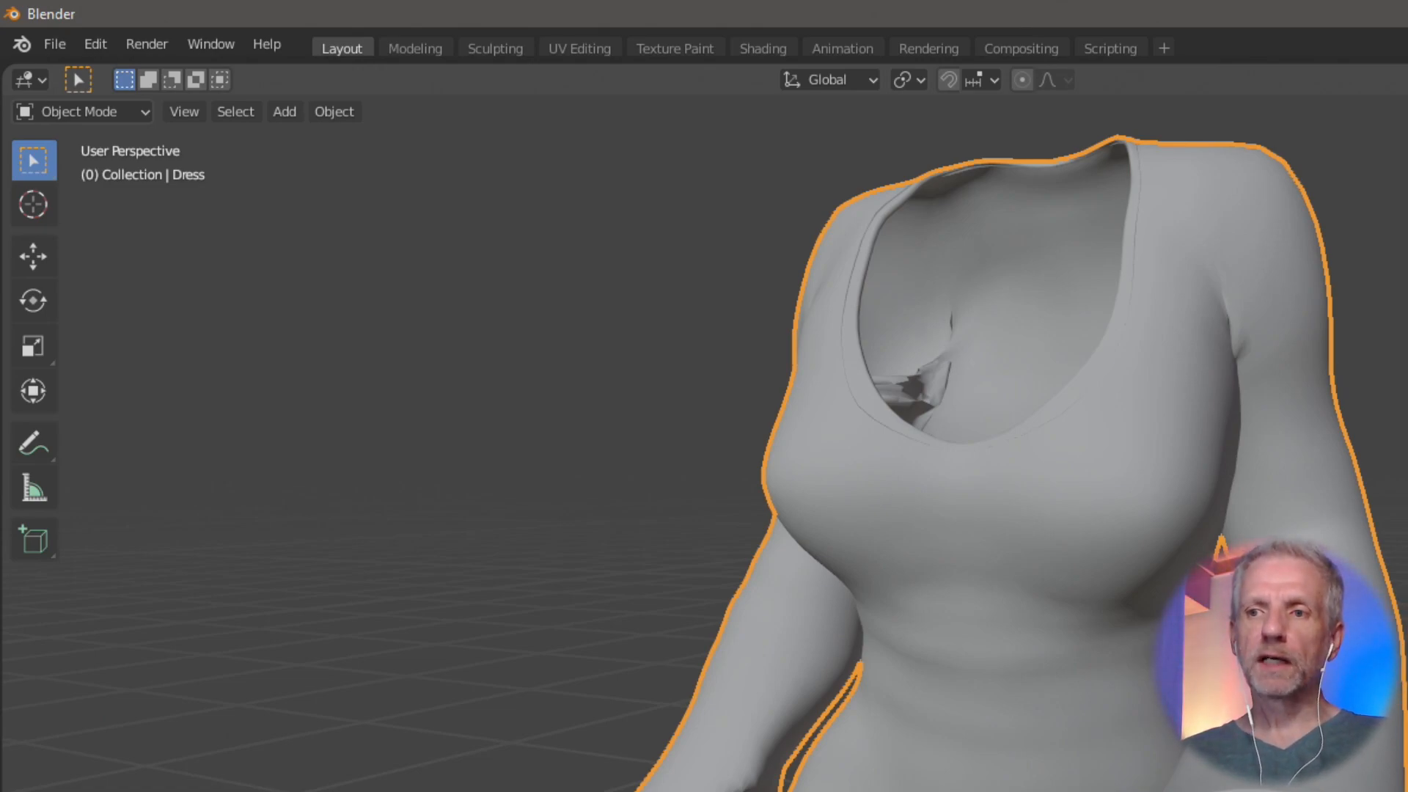
middle_drag(1357, 601, 1001, 627)
scroll(1001, 628, down, 2)
scroll(1049, 444, up, 3)
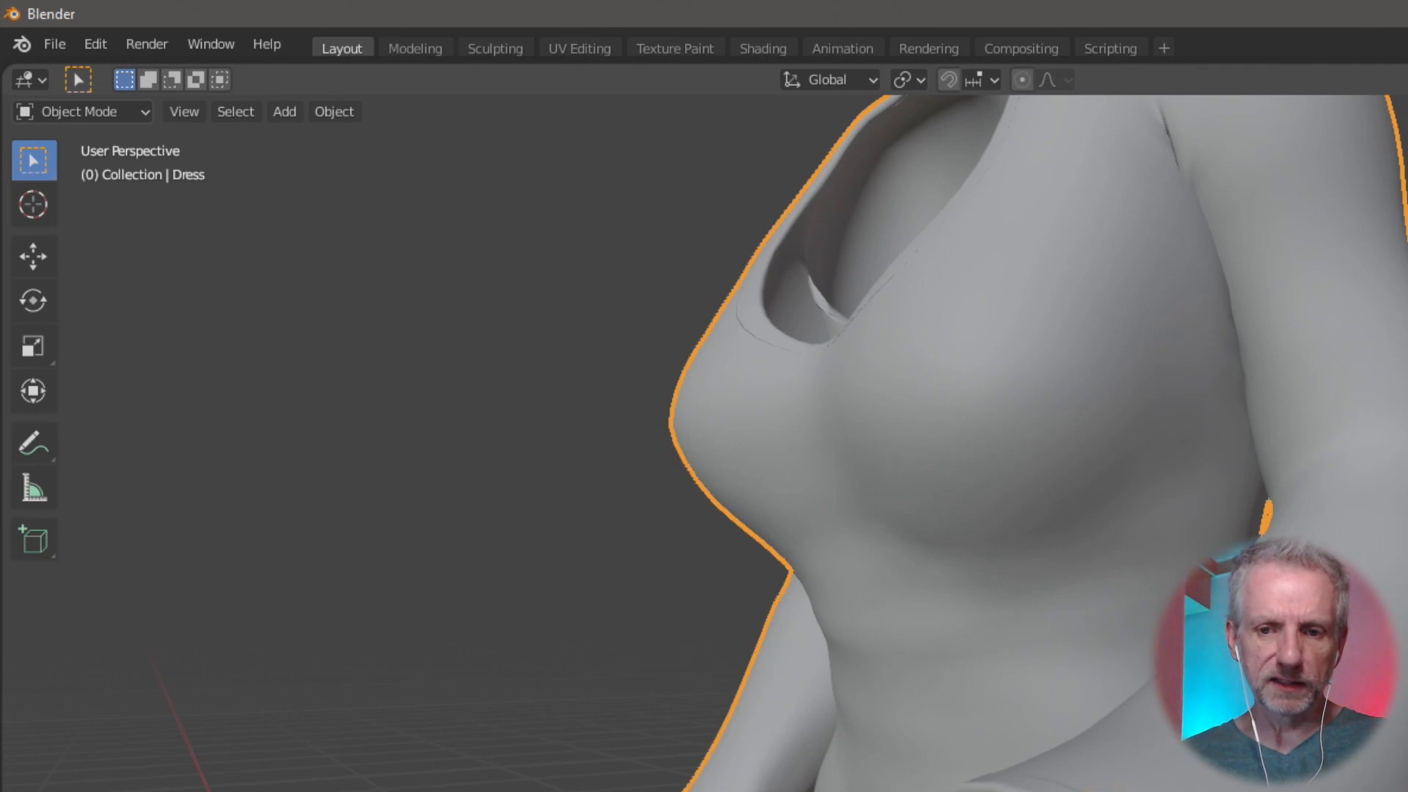
middle_drag(990, 734, 1159, 774)
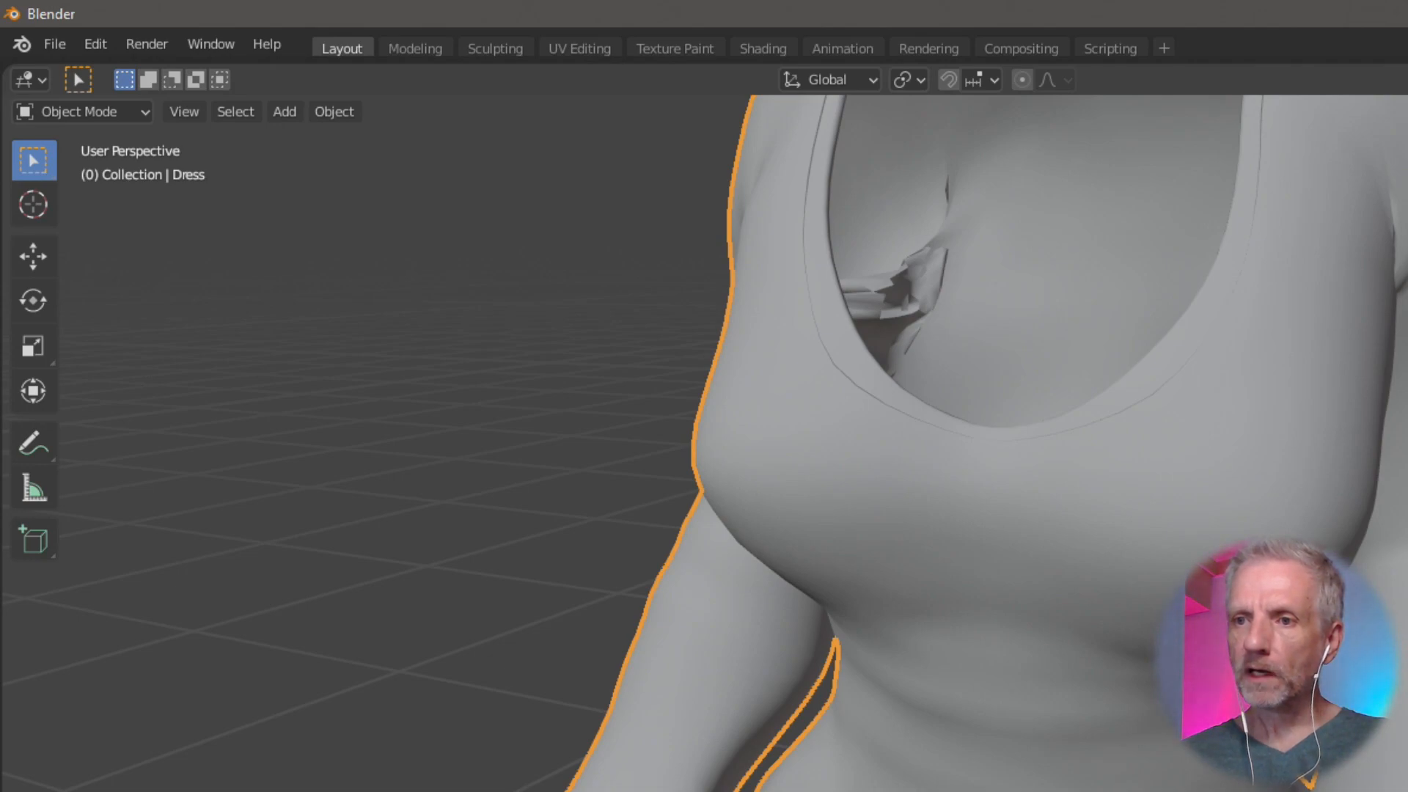
middle_drag(1405, 367, 1235, 383)
scroll(1352, 347, up, 2)
scroll(1352, 347, down, 4)
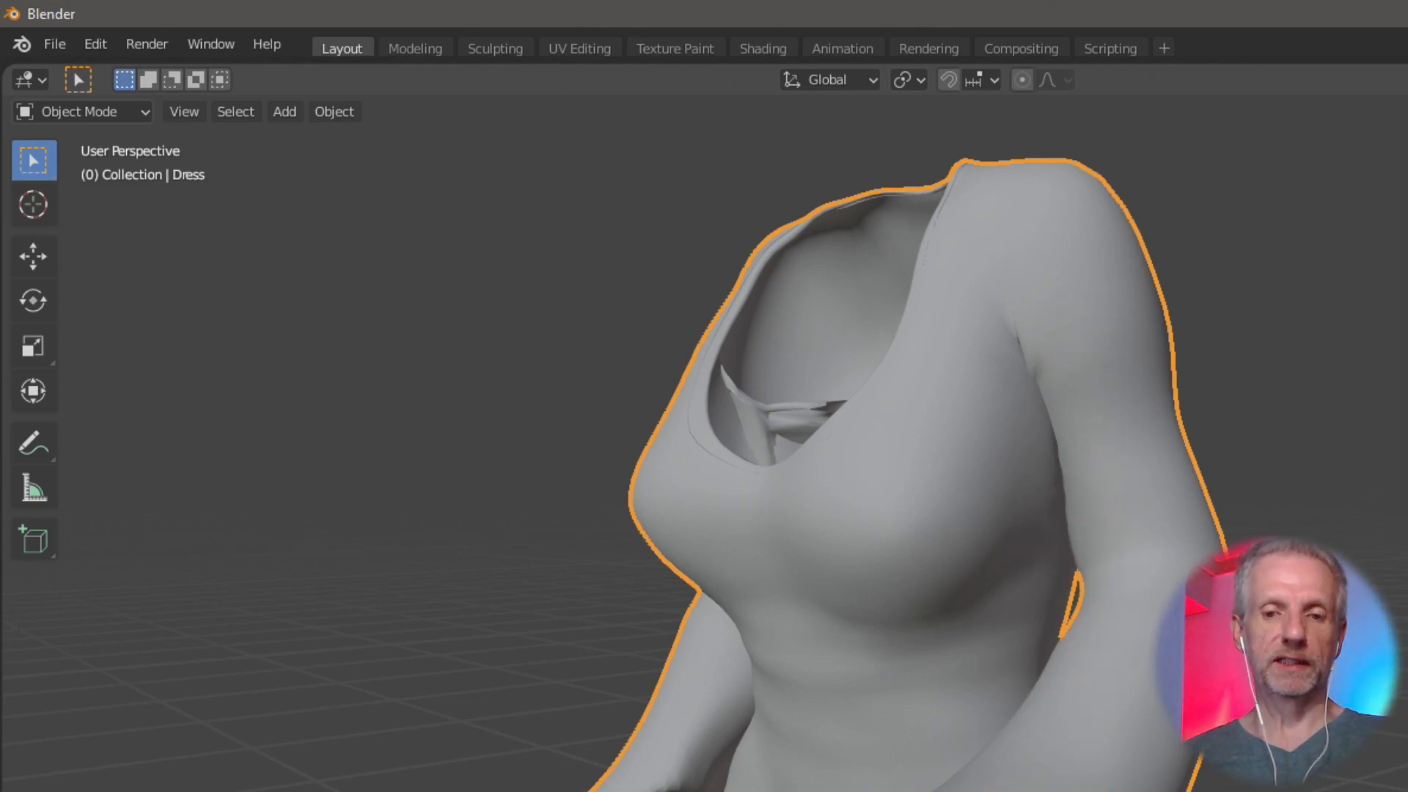
scroll(919, 443, down, 1)
scroll(920, 443, up, 2)
shift+middle_drag(1117, 791, 1148, 762)
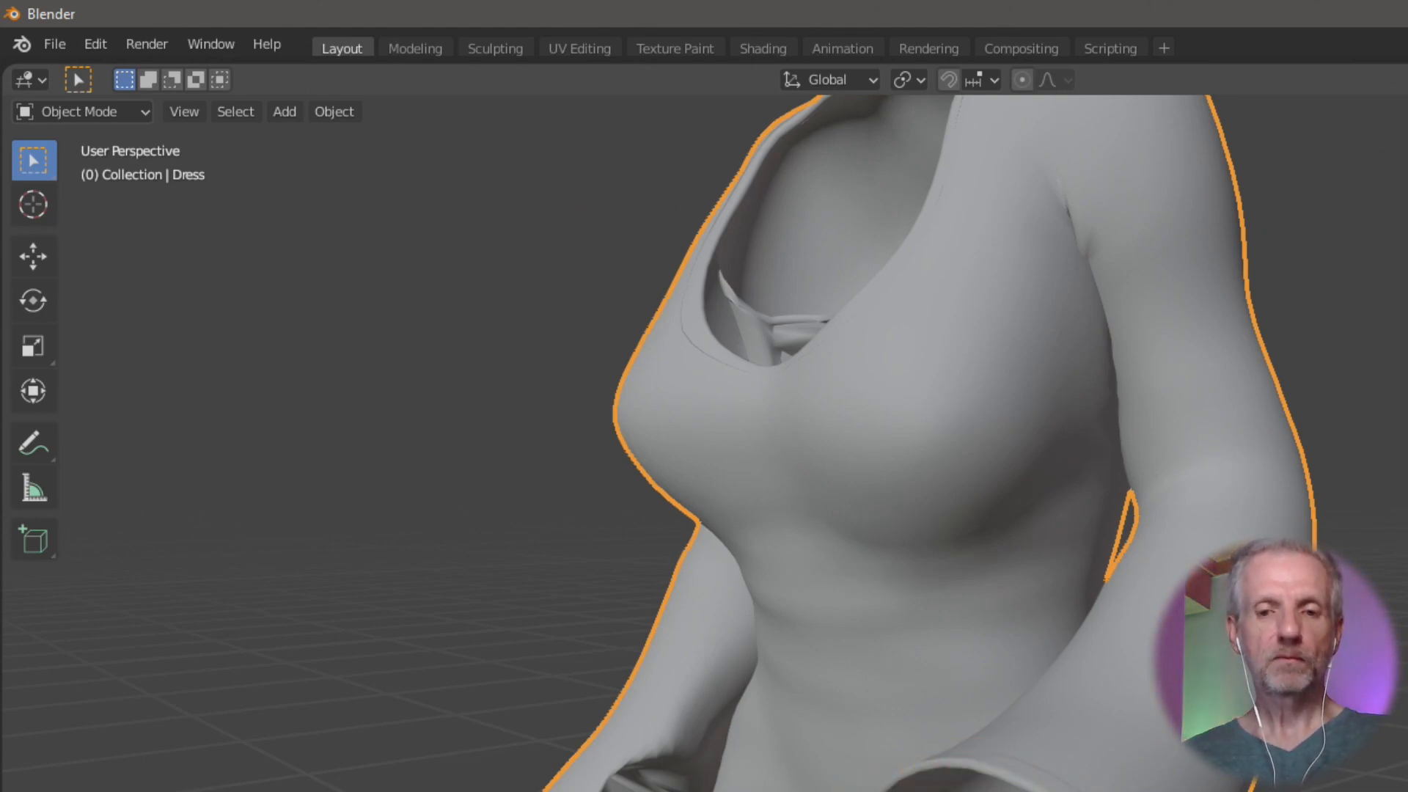
Step: Put the dress in Edit Mode and examine its mesh around the neckline, sleeve and cuff
middle_drag(704, 469, 782, 513)
key(Tab)
scroll(929, 469, down, 2)
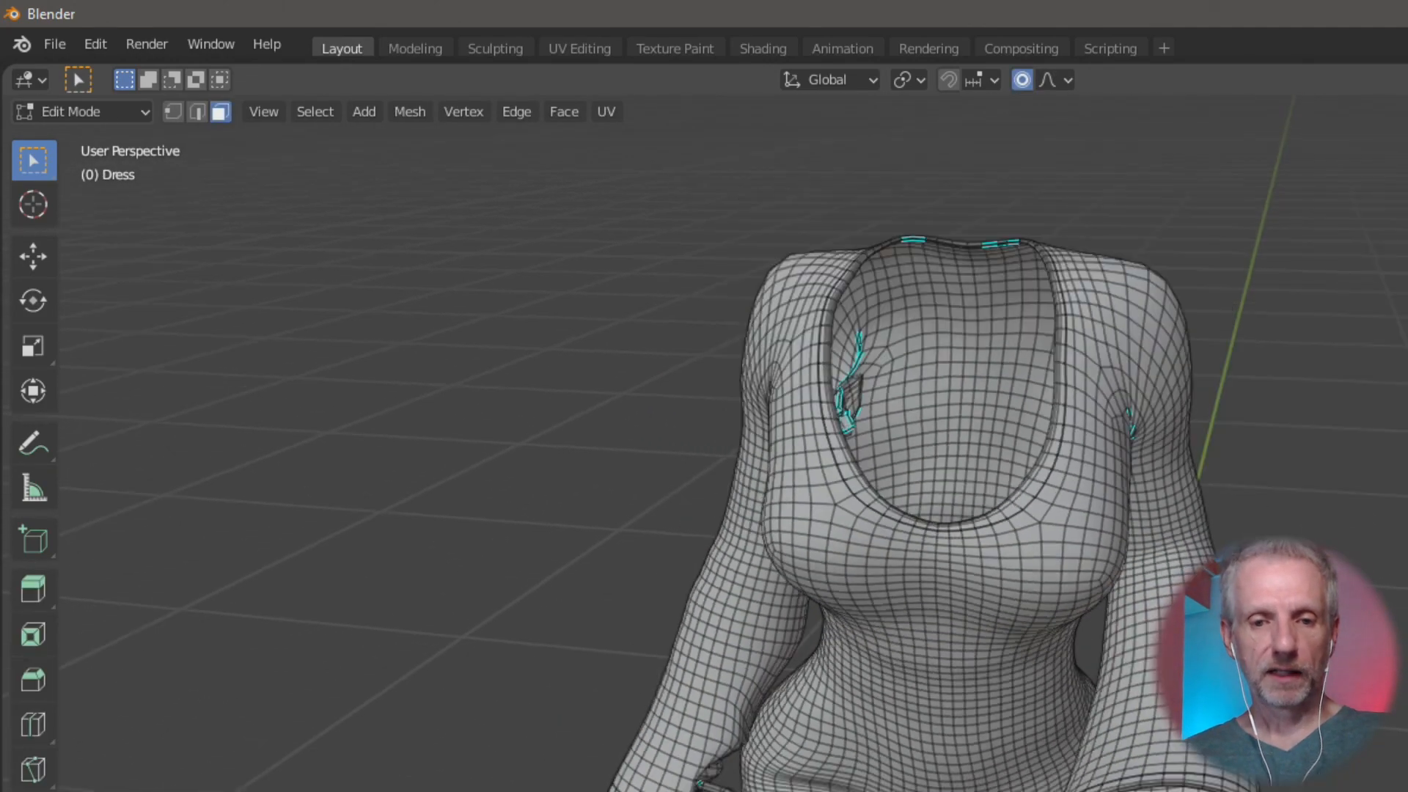
scroll(929, 470, up, 3)
shift+middle_drag(803, 791, 990, 661)
scroll(901, 710, up, 2)
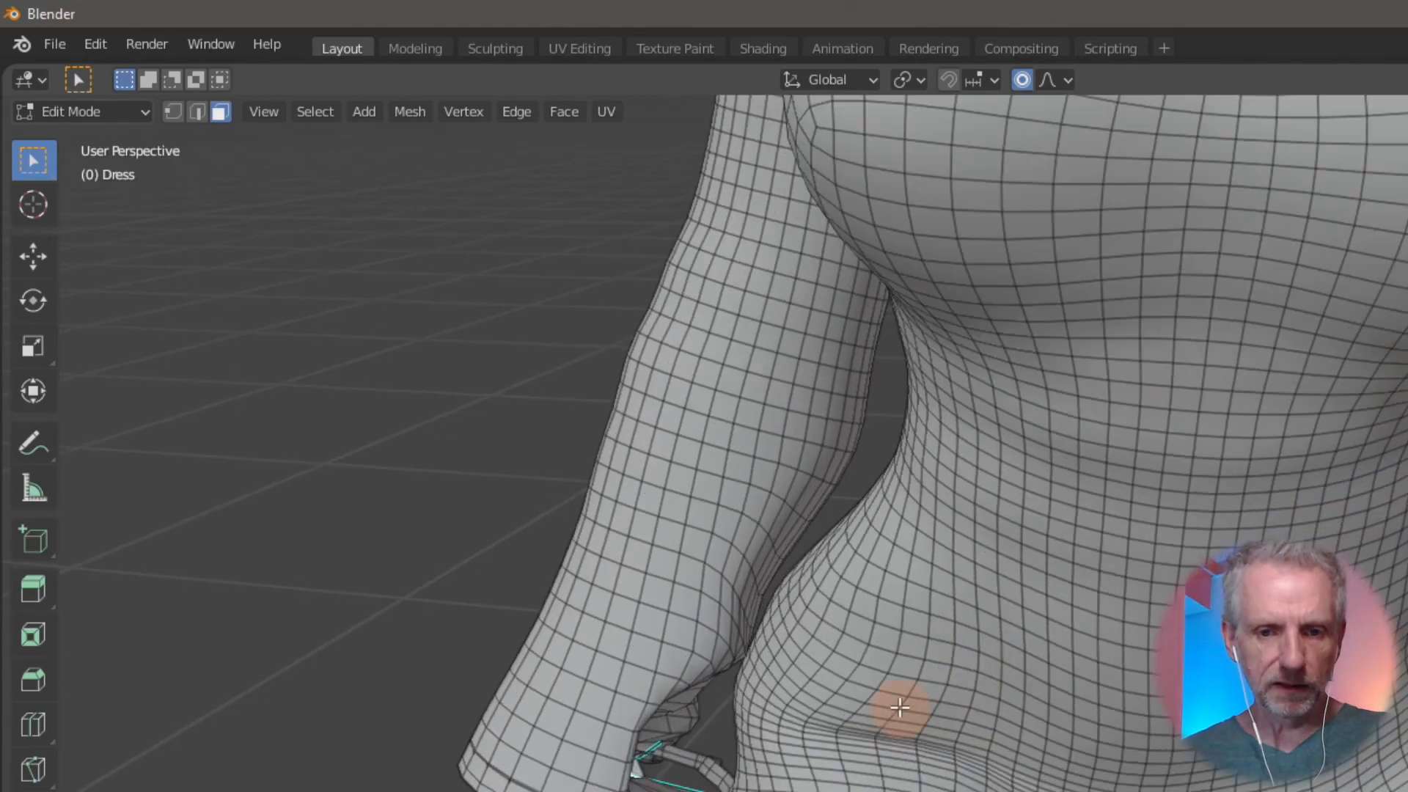
middle_drag(631, 791, 704, 782)
scroll(917, 586, down, 3)
scroll(917, 587, down, 2)
middle_drag(917, 586, 858, 661)
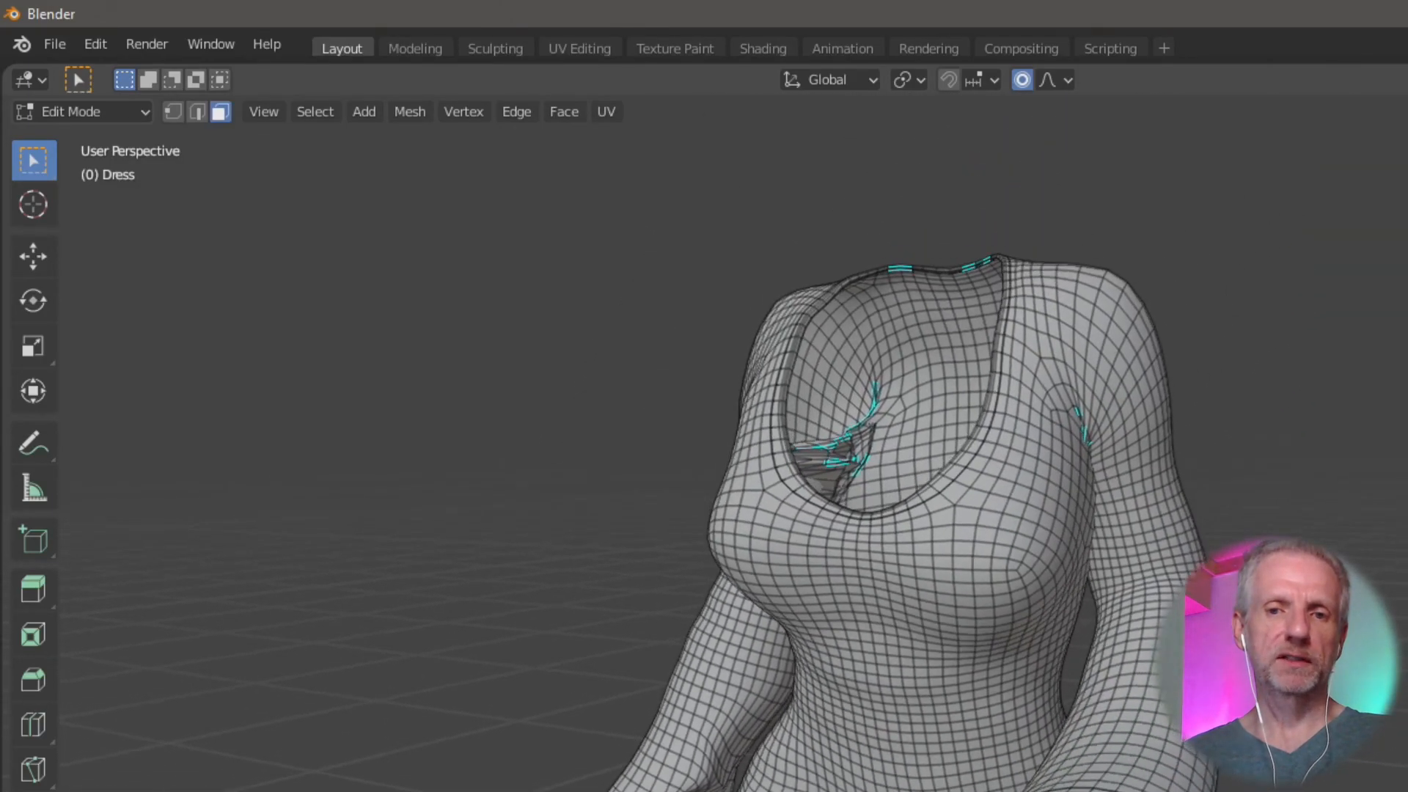
Step: Switch to DAZ Studio and examine the Flower Power Dress around the neckline
key(alt+Tab)
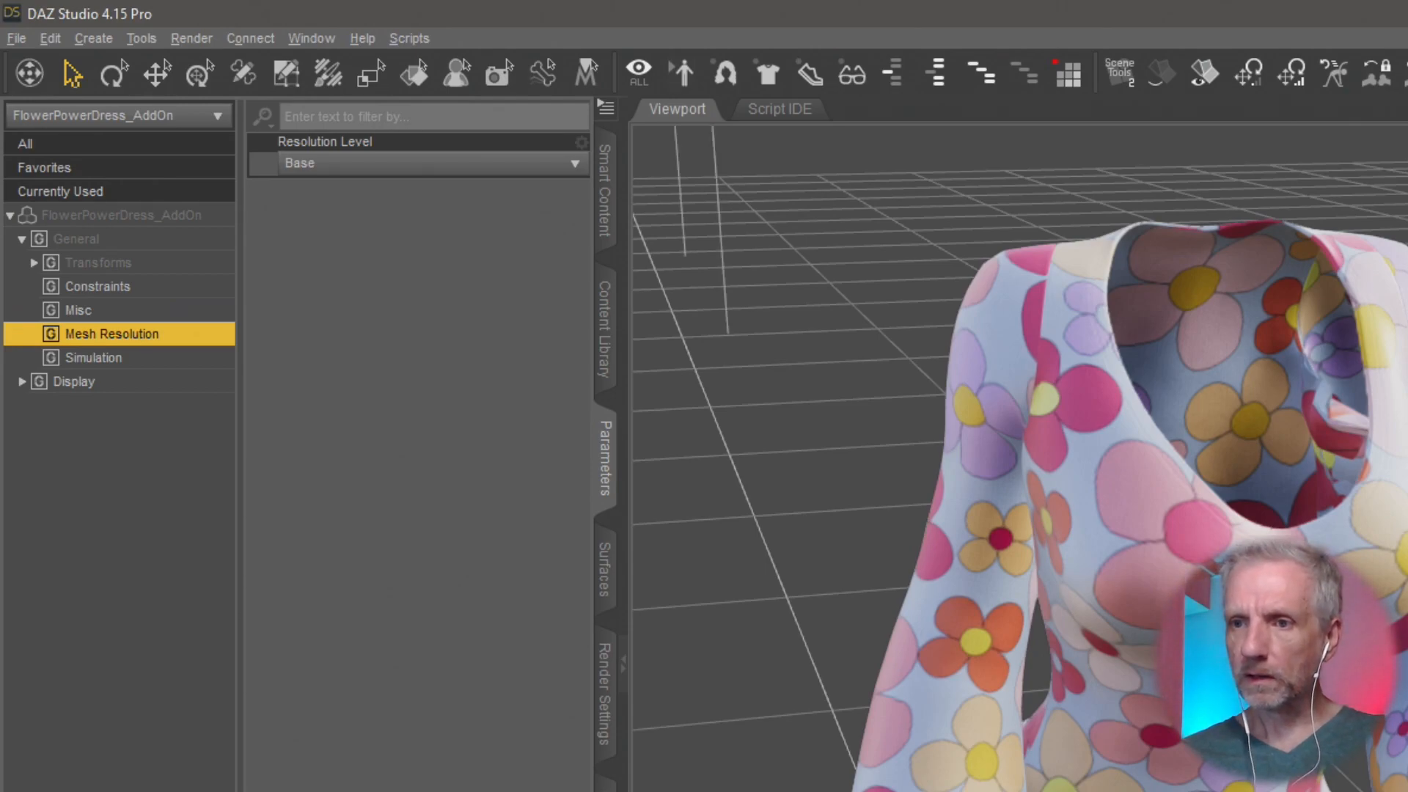
drag(1019, 458, 895, 402)
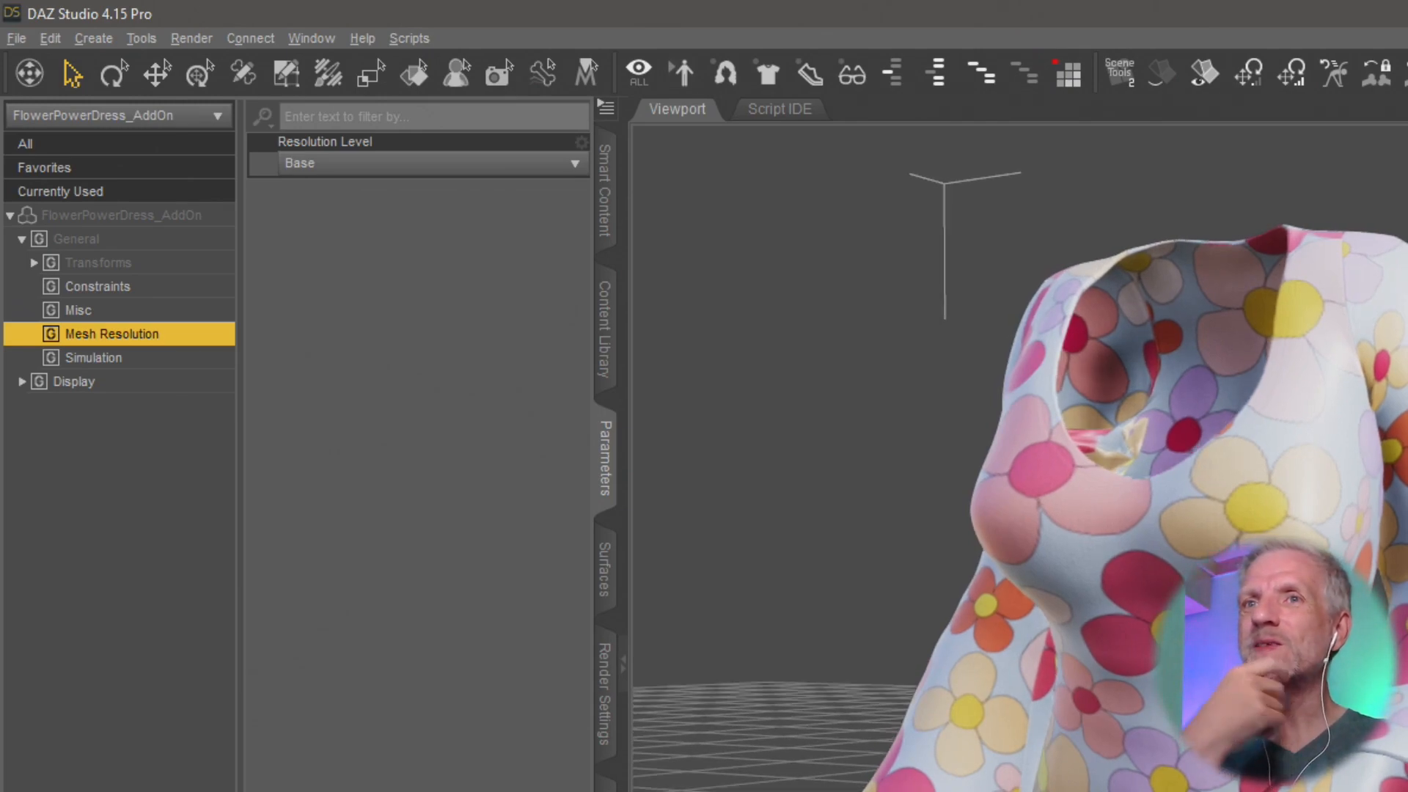
mouse_move(894, 402)
mouse_down()
mouse_move(854, 407)
mouse_move(877, 409)
mouse_move(861, 452)
mouse_move(895, 481)
mouse_move(872, 482)
mouse_move(969, 434)
mouse_move(877, 406)
mouse_up()
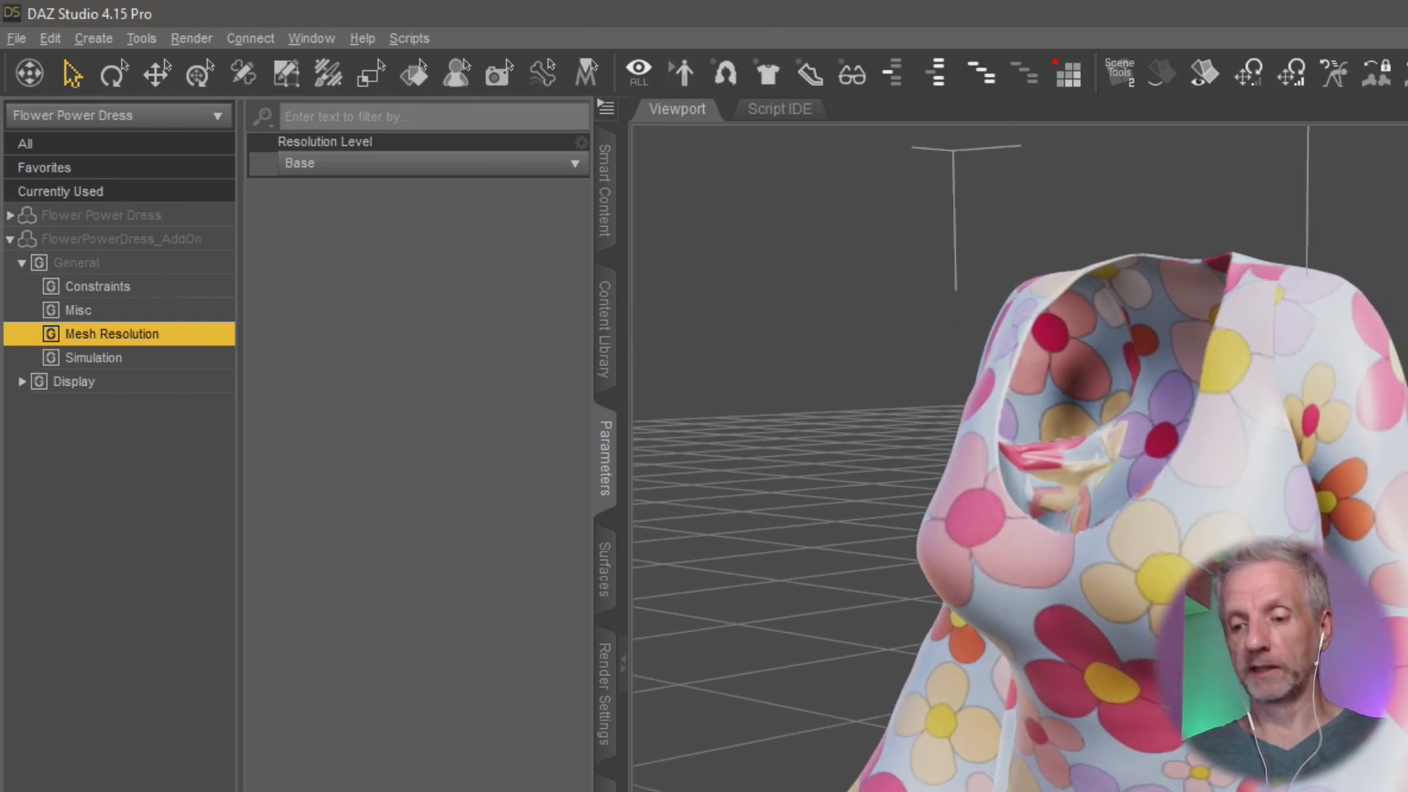
Step: Delete the Flower Power Dress and list the wardrobe products available for the Genesis 8 Female
key(Delete)
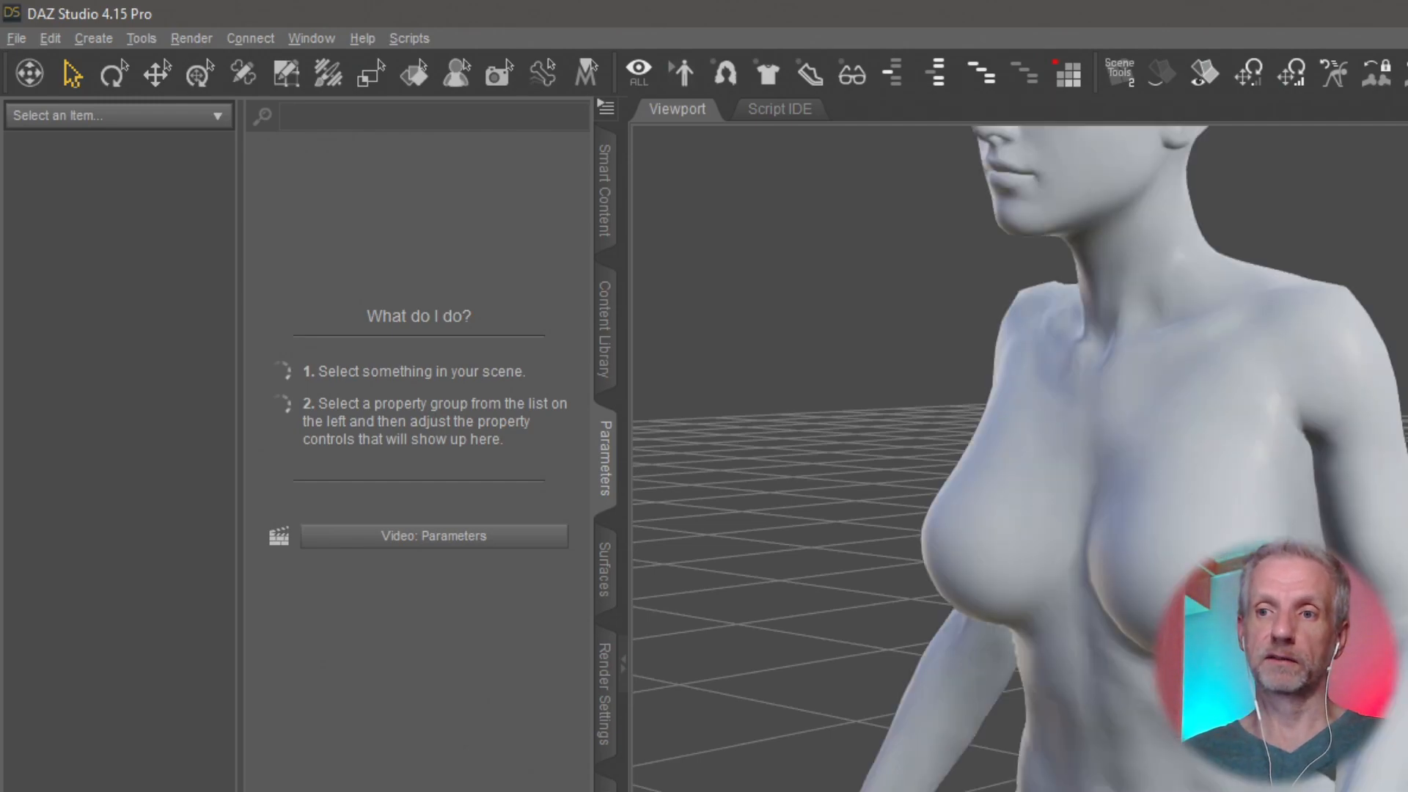
scroll(1293, 408, down, 5)
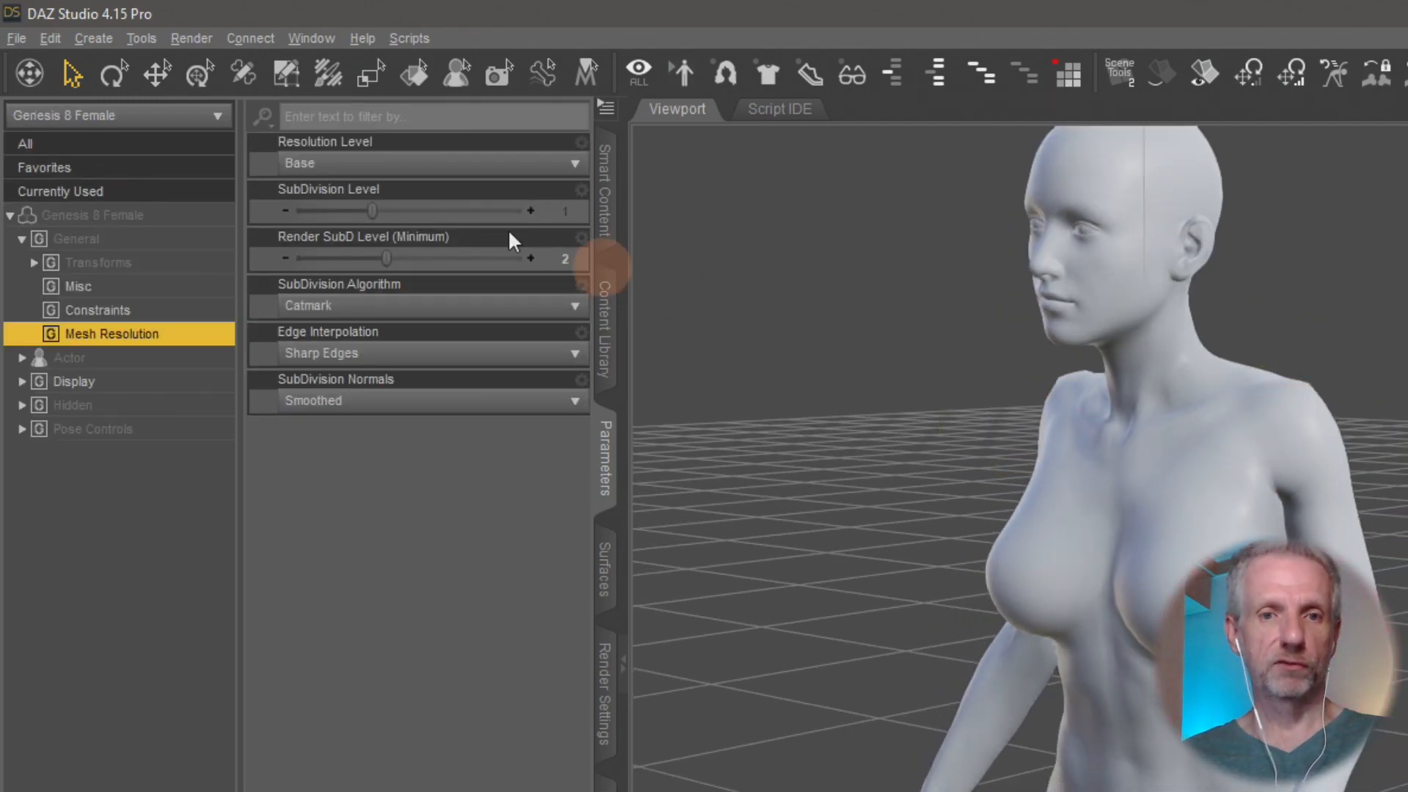
click(606, 193)
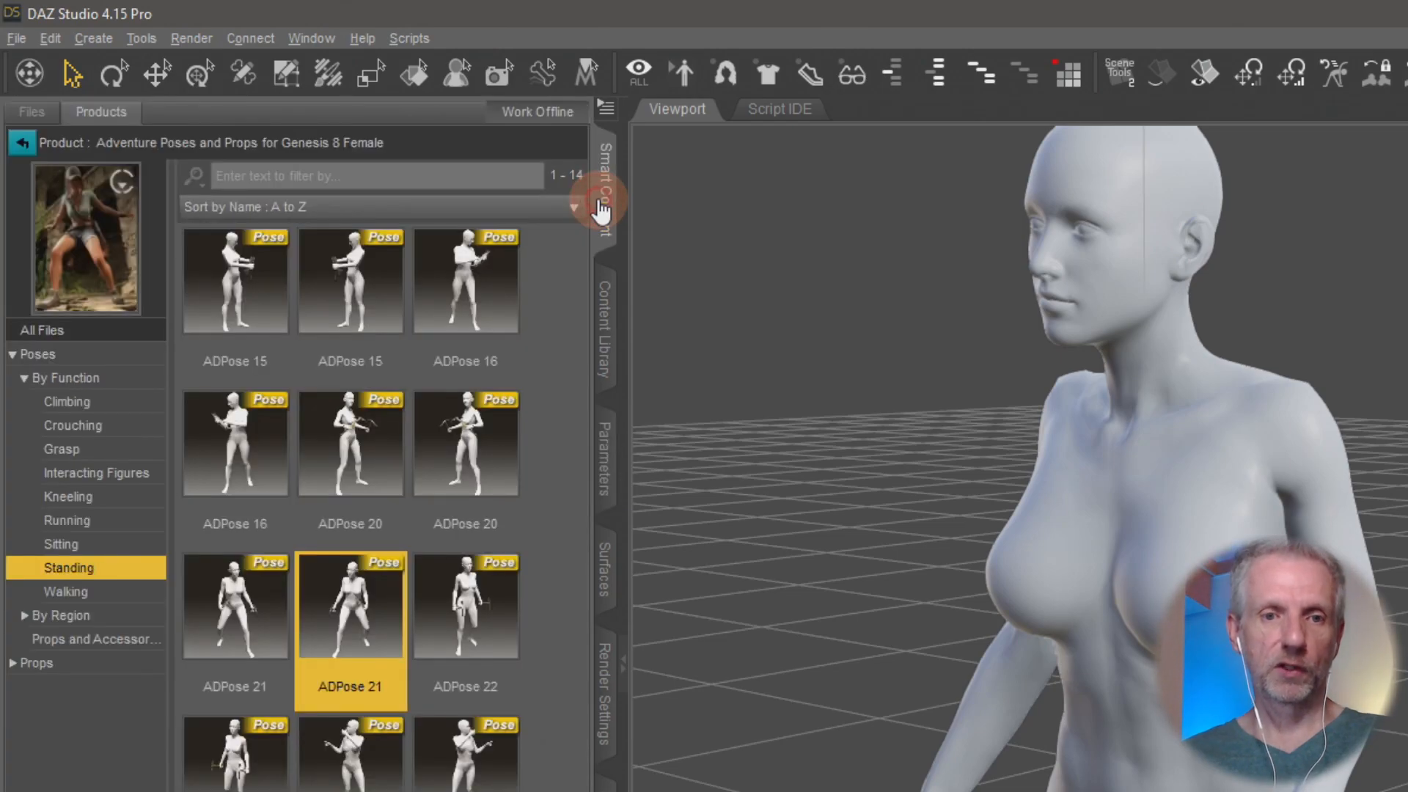
click(22, 142)
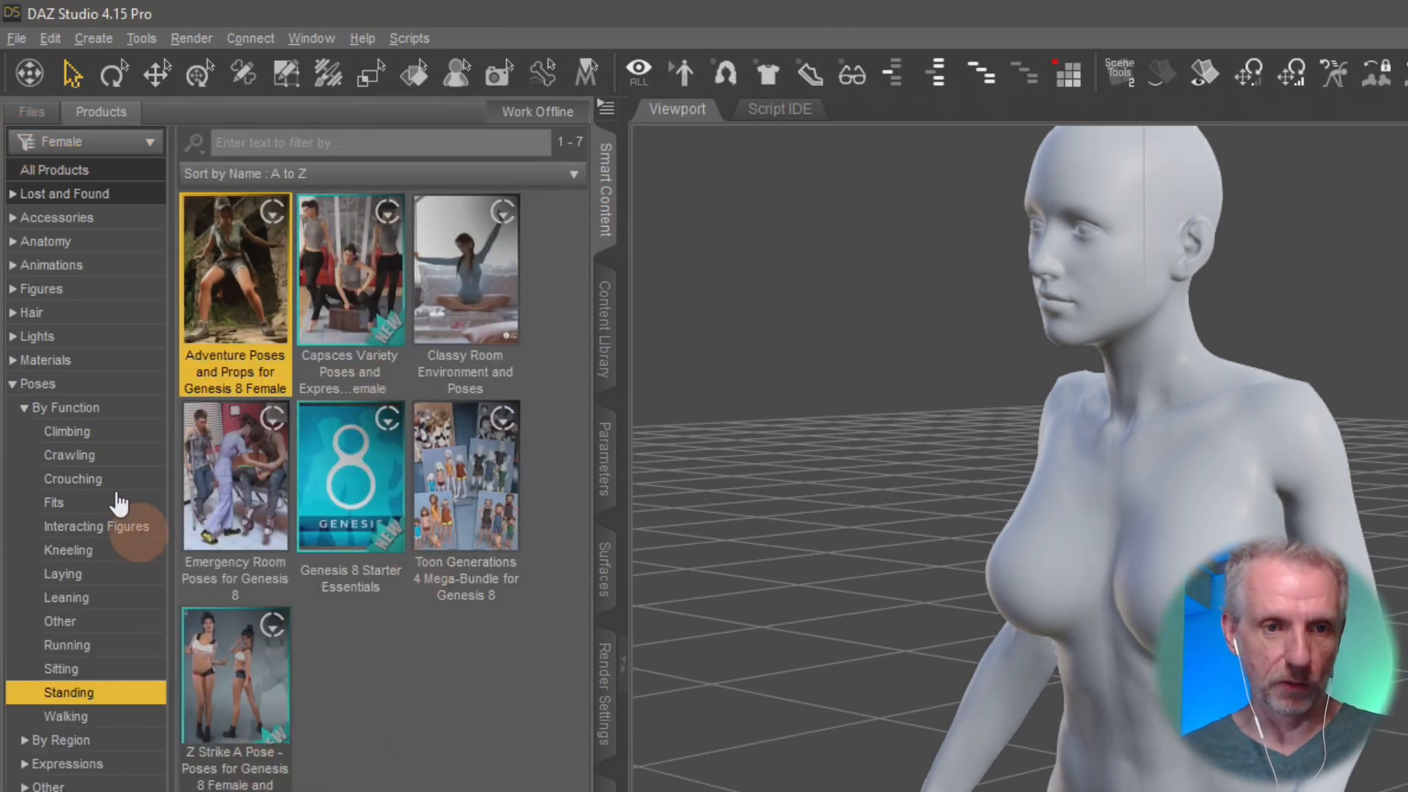
click(66, 791)
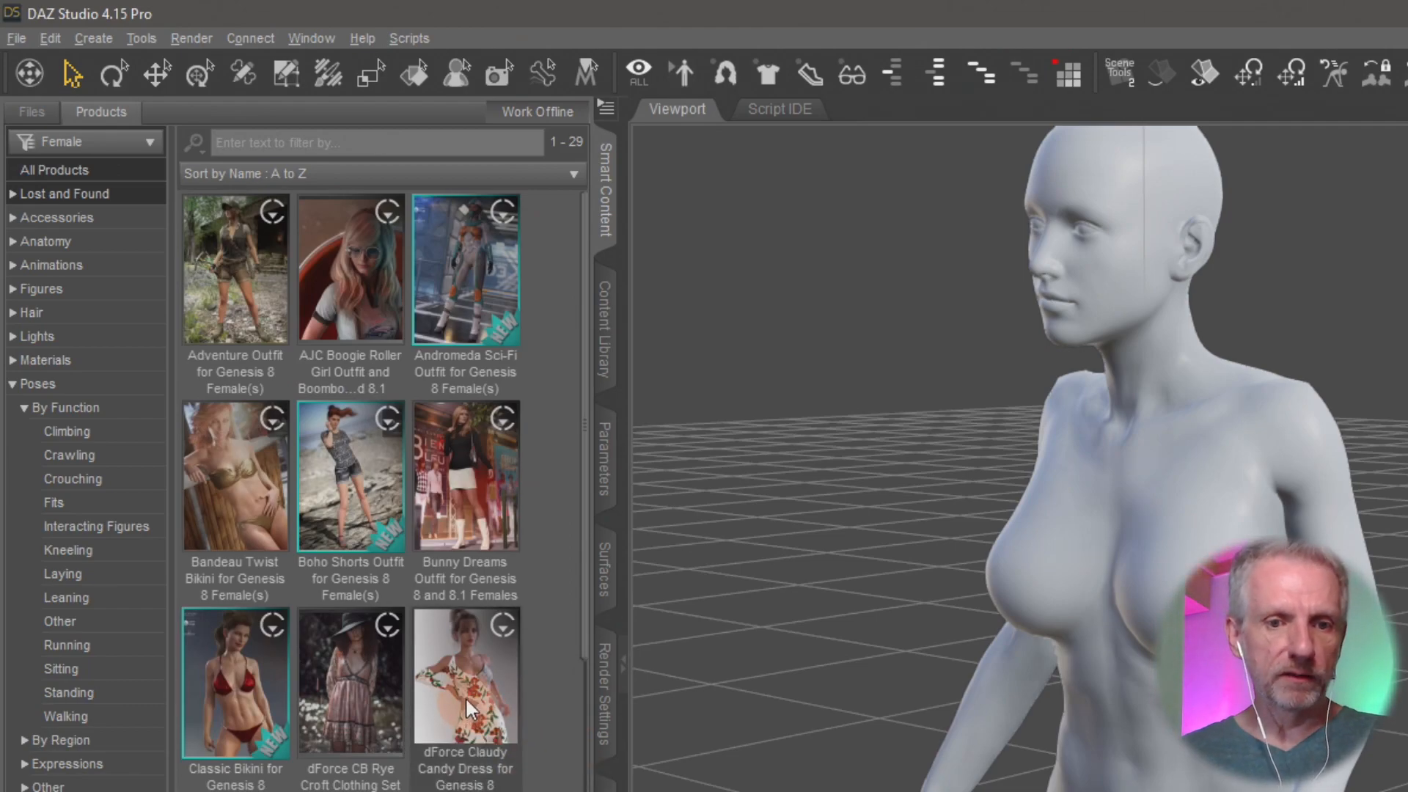
click(566, 672)
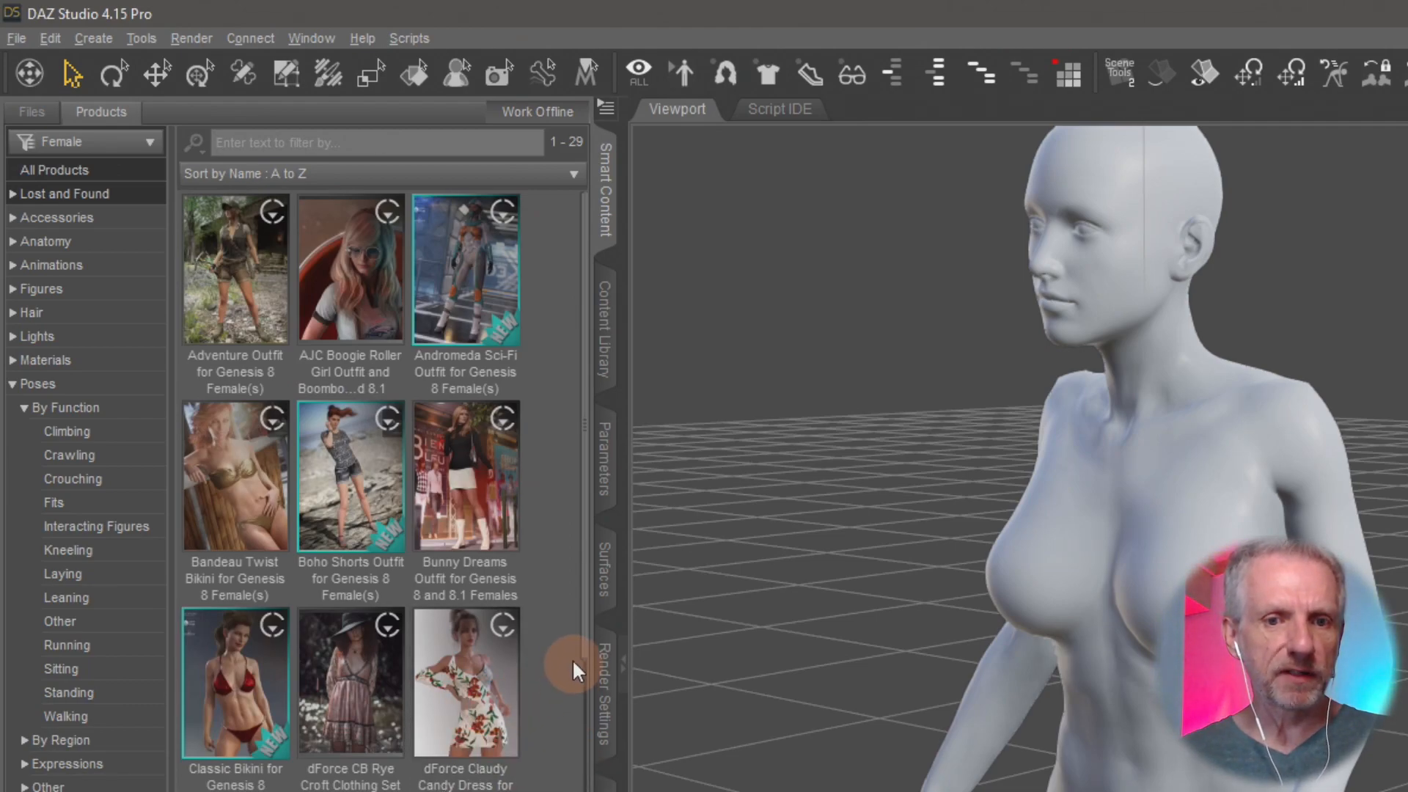
Step: Load the Bunny Dreams Skirt from the Bunny Dreams Outfit onto the Genesis 8 Female
double_click(468, 474)
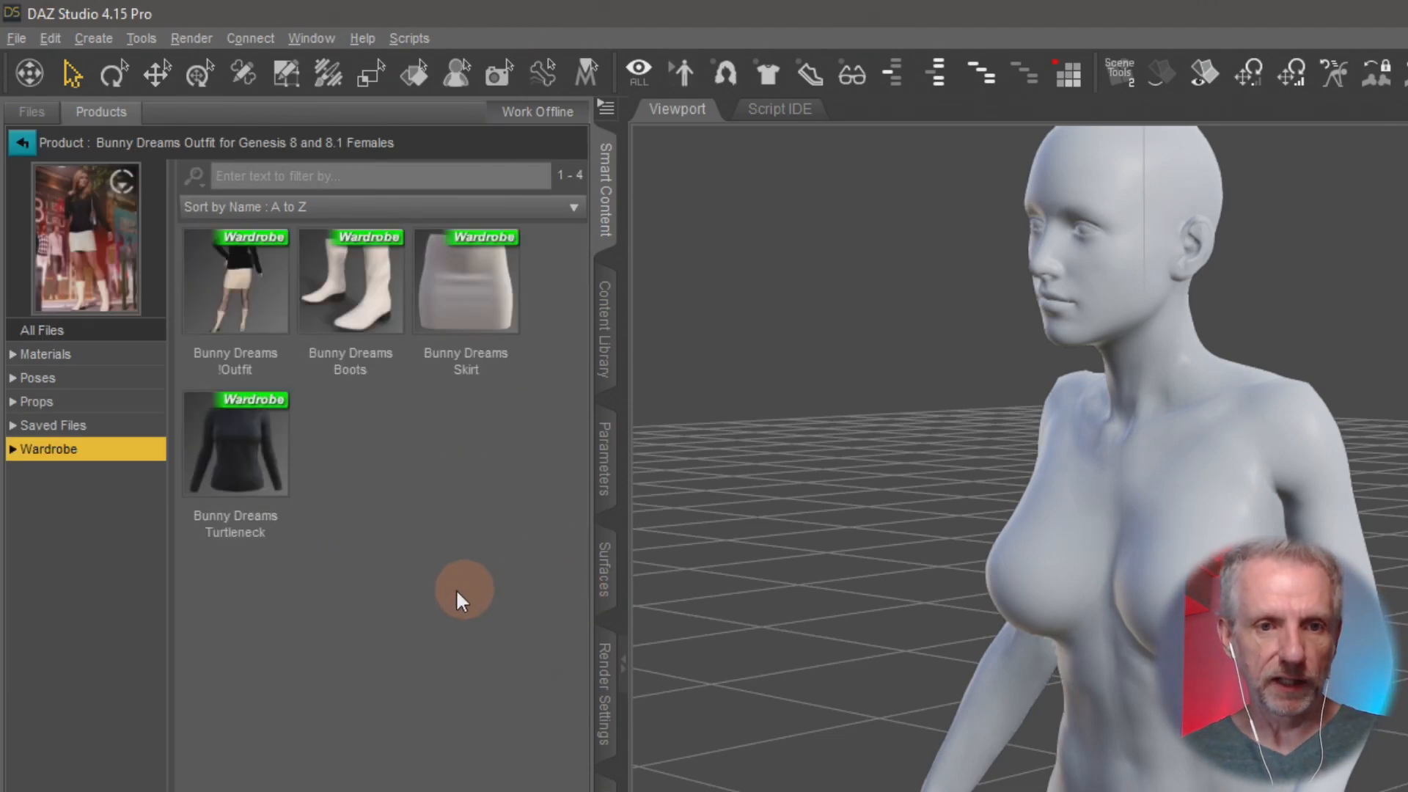
click(497, 321)
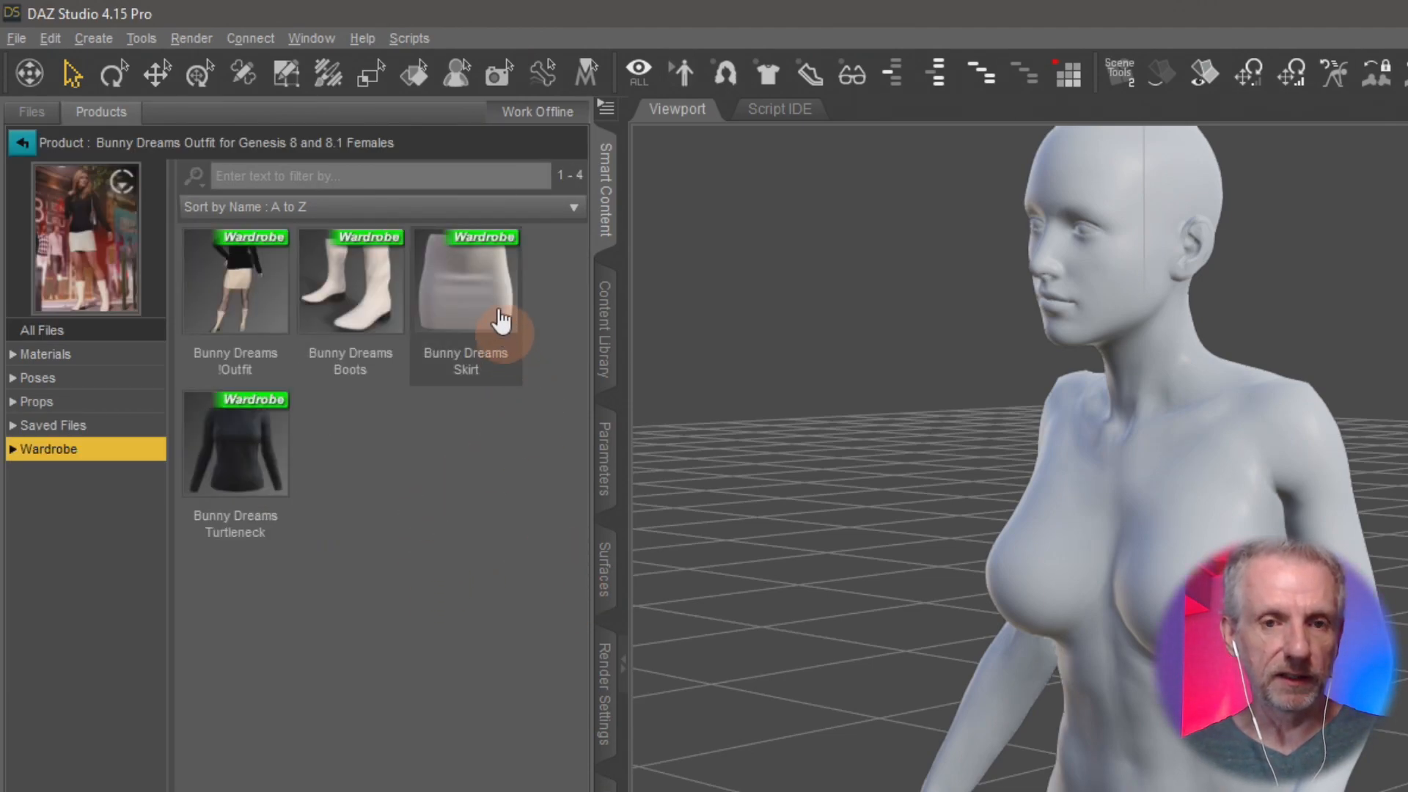
double_click(494, 312)
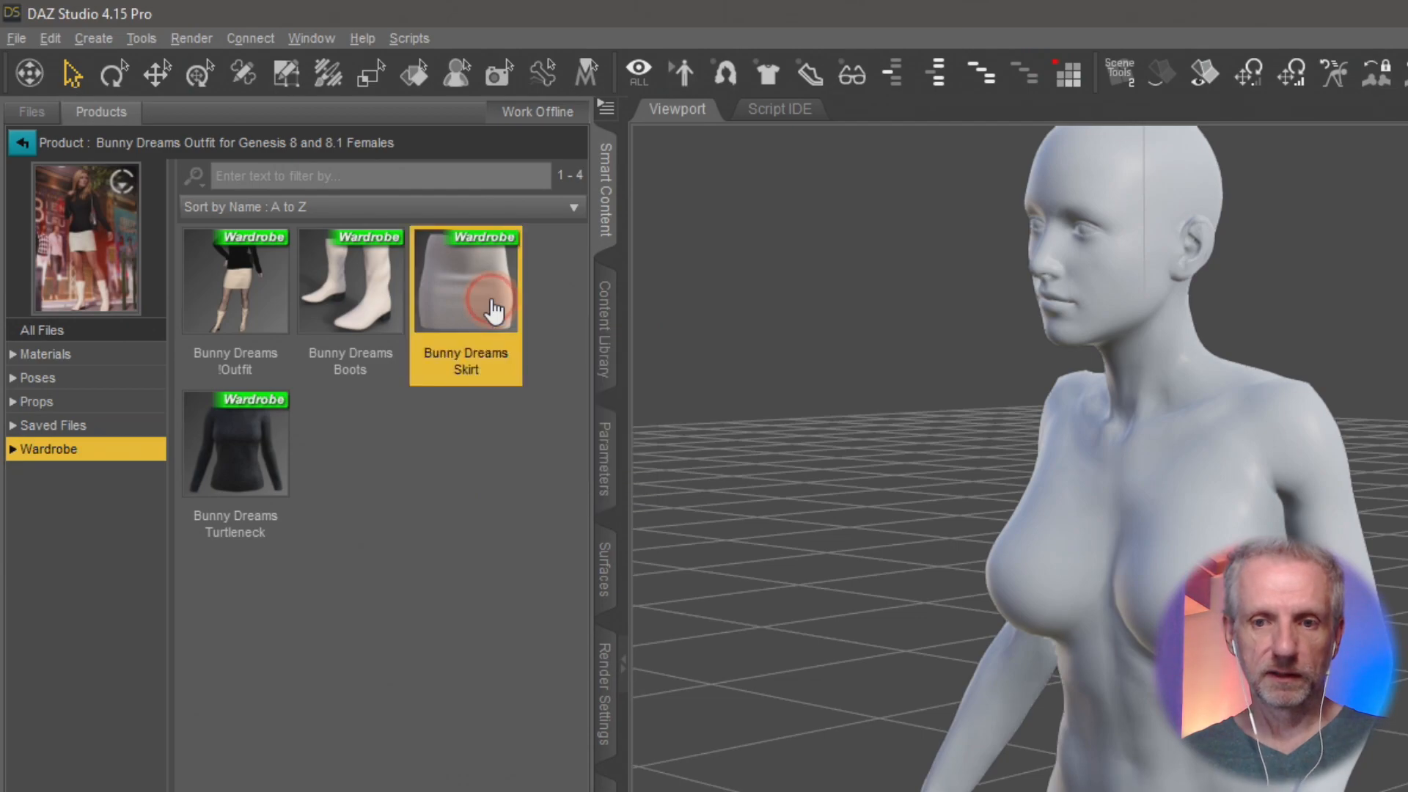
click(748, 527)
mouse_move(1089, 770)
middle_down()
mouse_move(1063, 790)
mouse_move(1098, 784)
middle_up()
scroll(1084, 788, up, 3)
scroll(1084, 788, down, 1)
Step: Create a Filament Draw Options node with the default settings applied
click(88, 42)
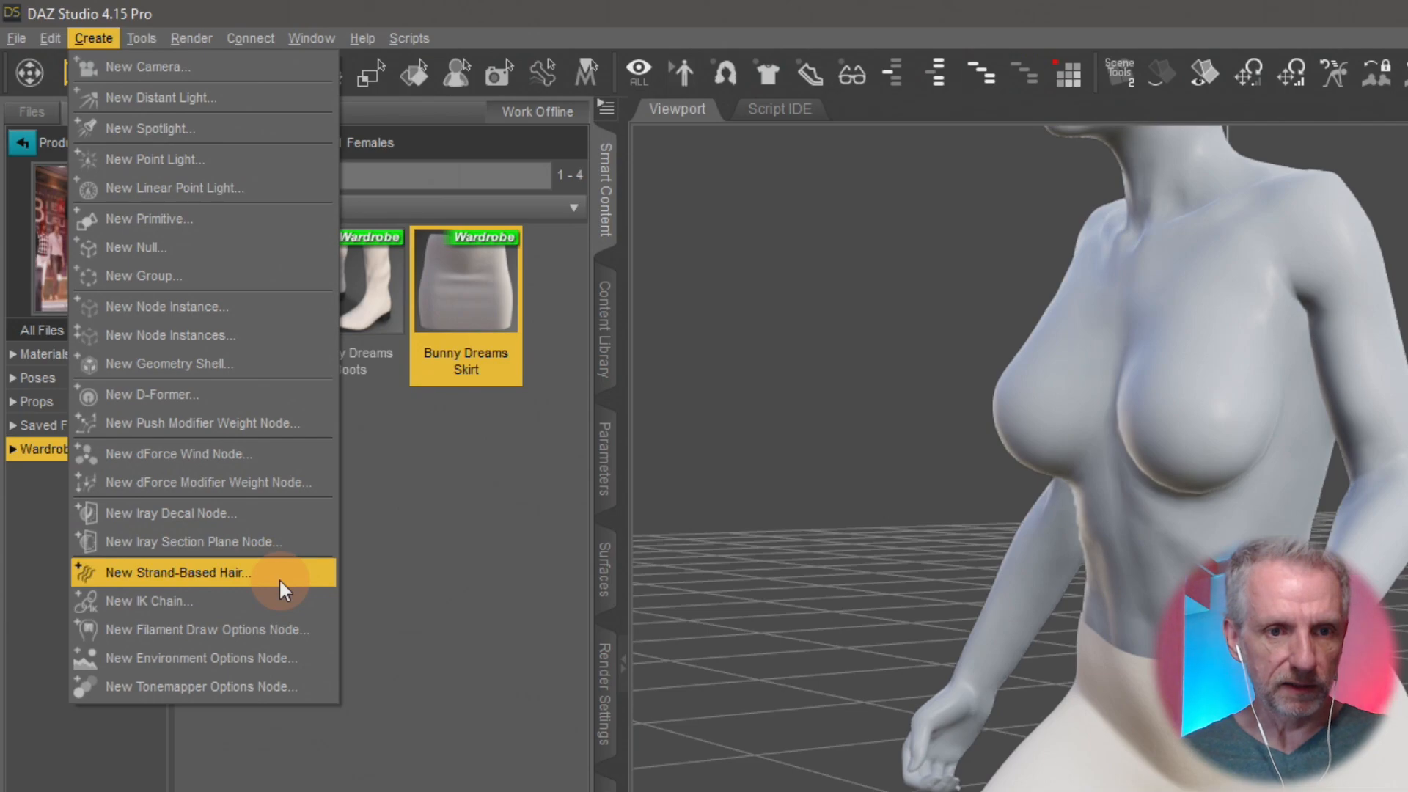
click(285, 627)
click(649, 371)
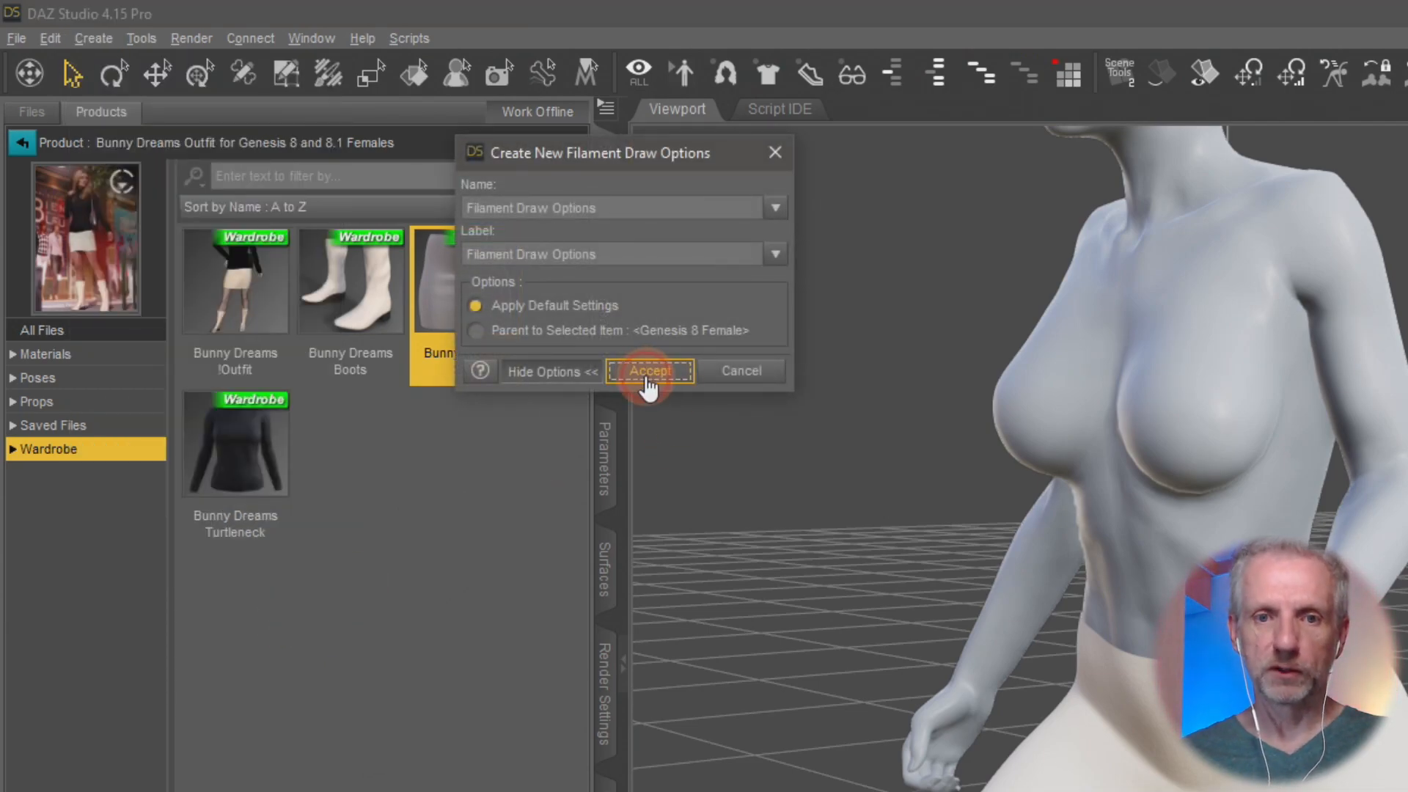
Step: Enter a value of 8000 in the parameters of the Filament Draw Options node
click(606, 461)
click(505, 302)
click(565, 269)
double_click(555, 258)
text(8000)
key(Return)
middle_drag(878, 510, 886, 514)
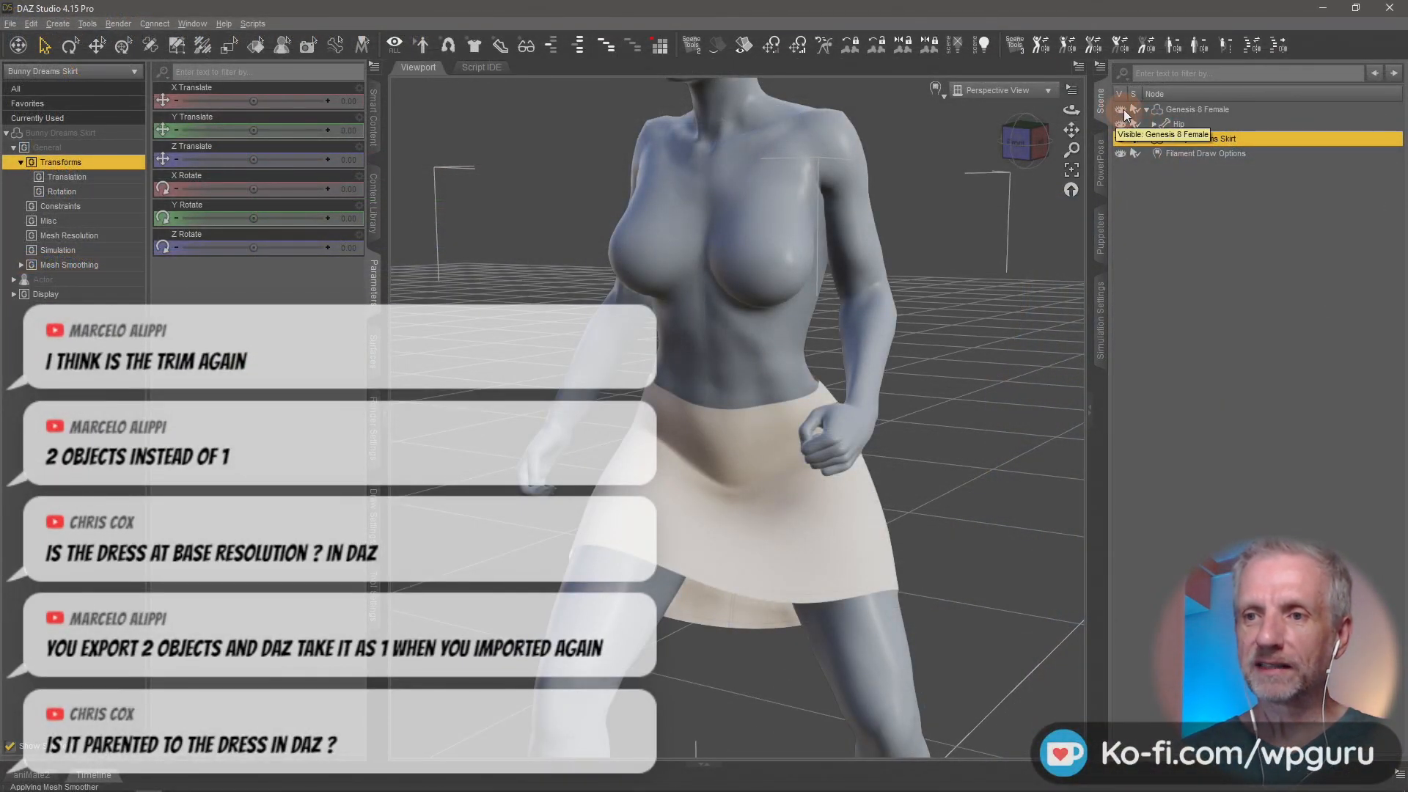
Step: Hide the Genesis 8 Female and export the Bunny Dreams Skirt as Skirt.obj to the Toon Mouse folder
click(1124, 110)
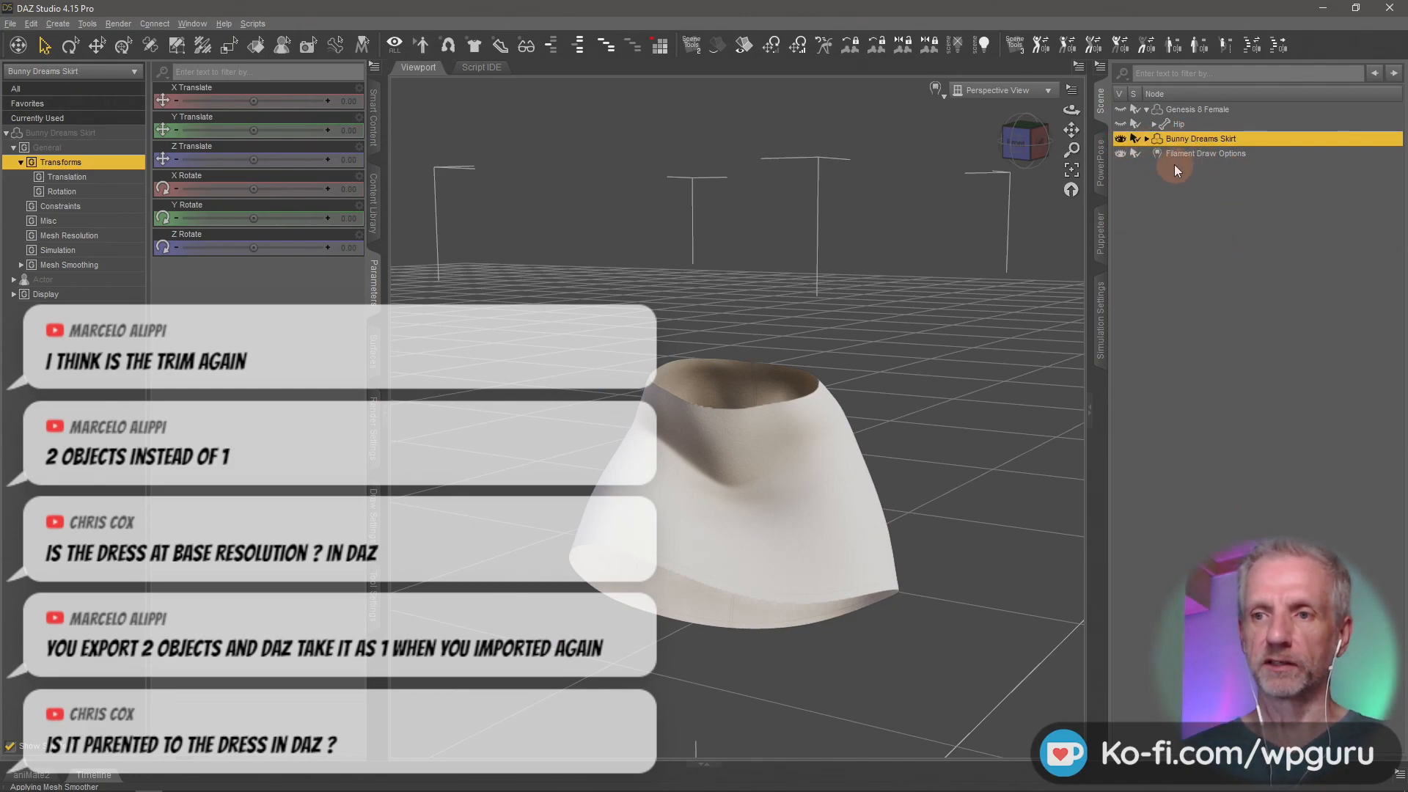
click(11, 24)
click(154, 194)
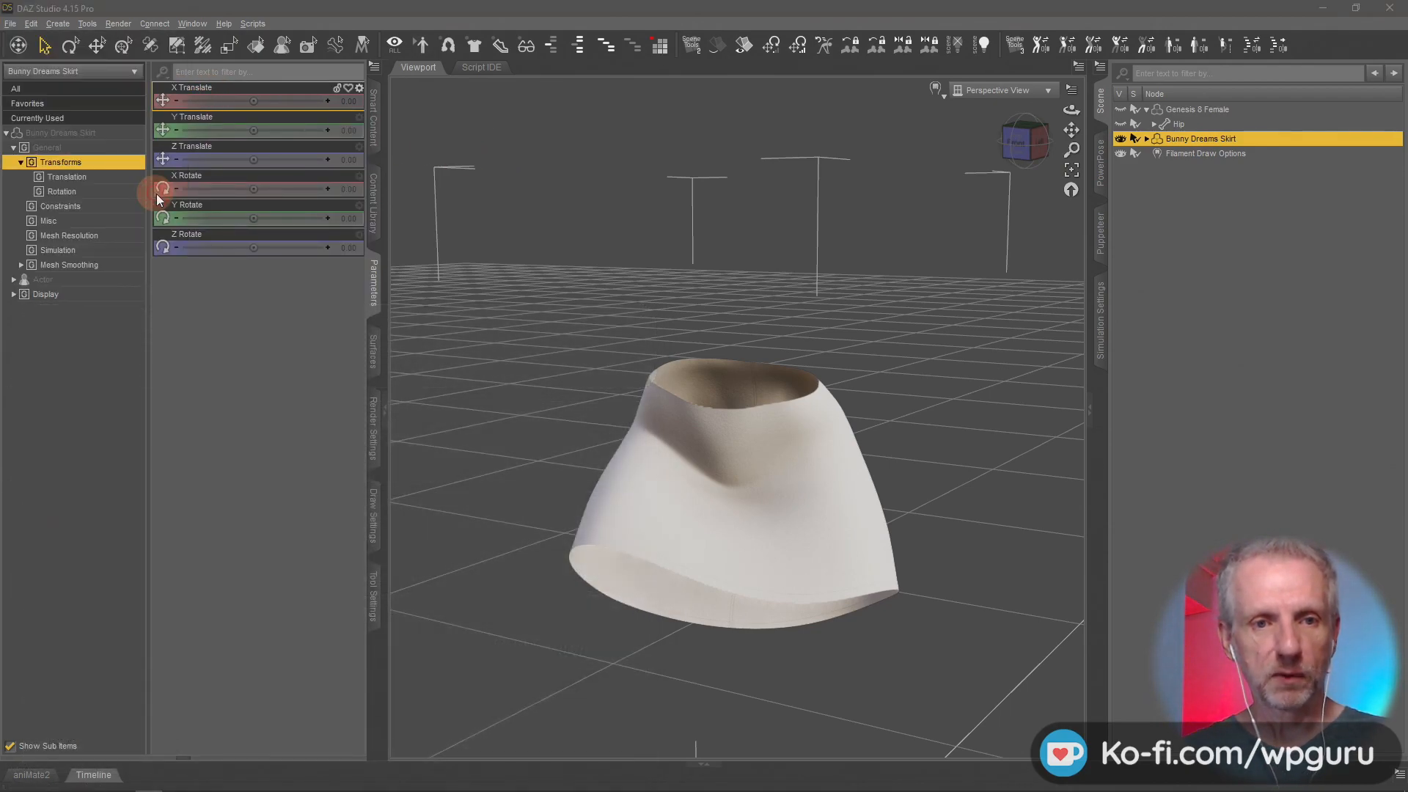
click(429, 584)
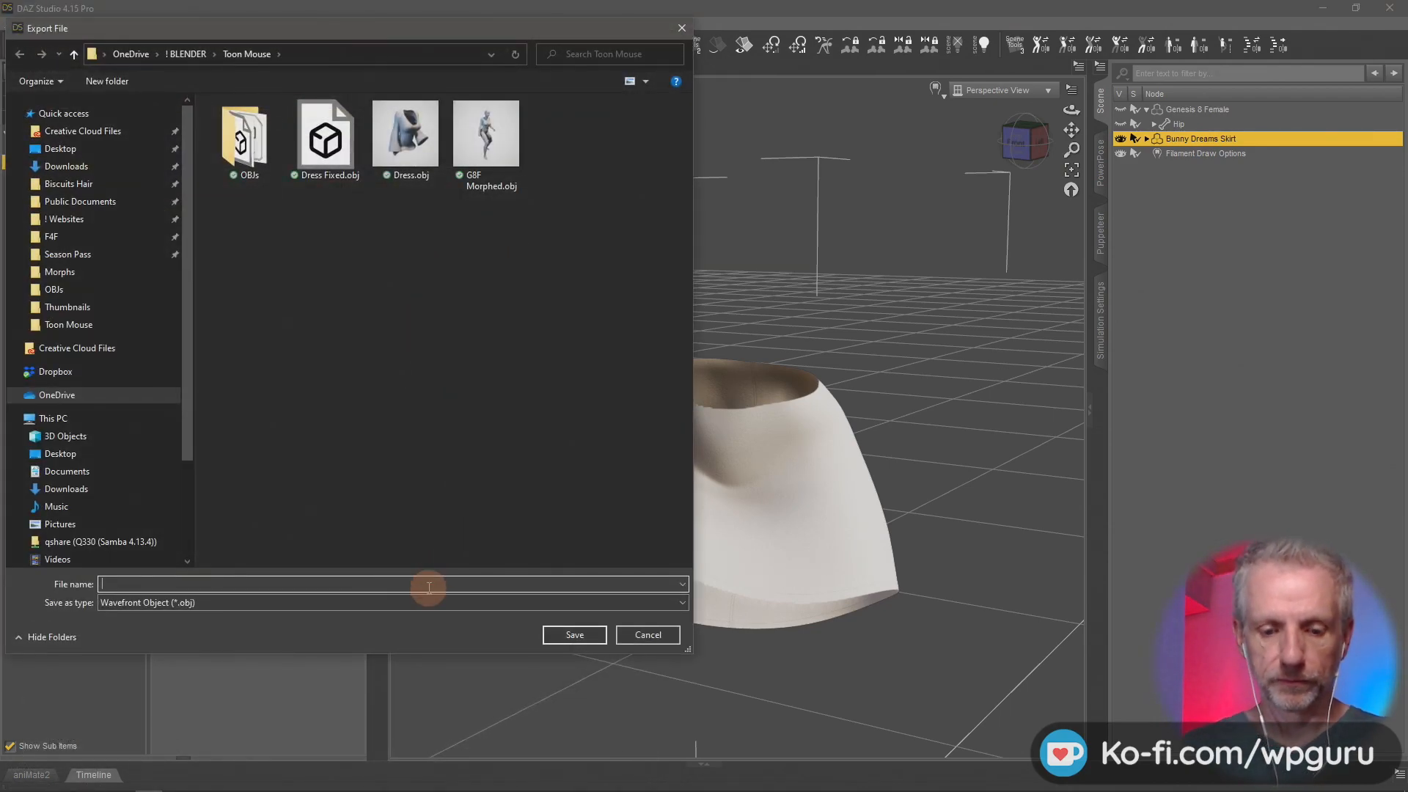
text(Skirt)
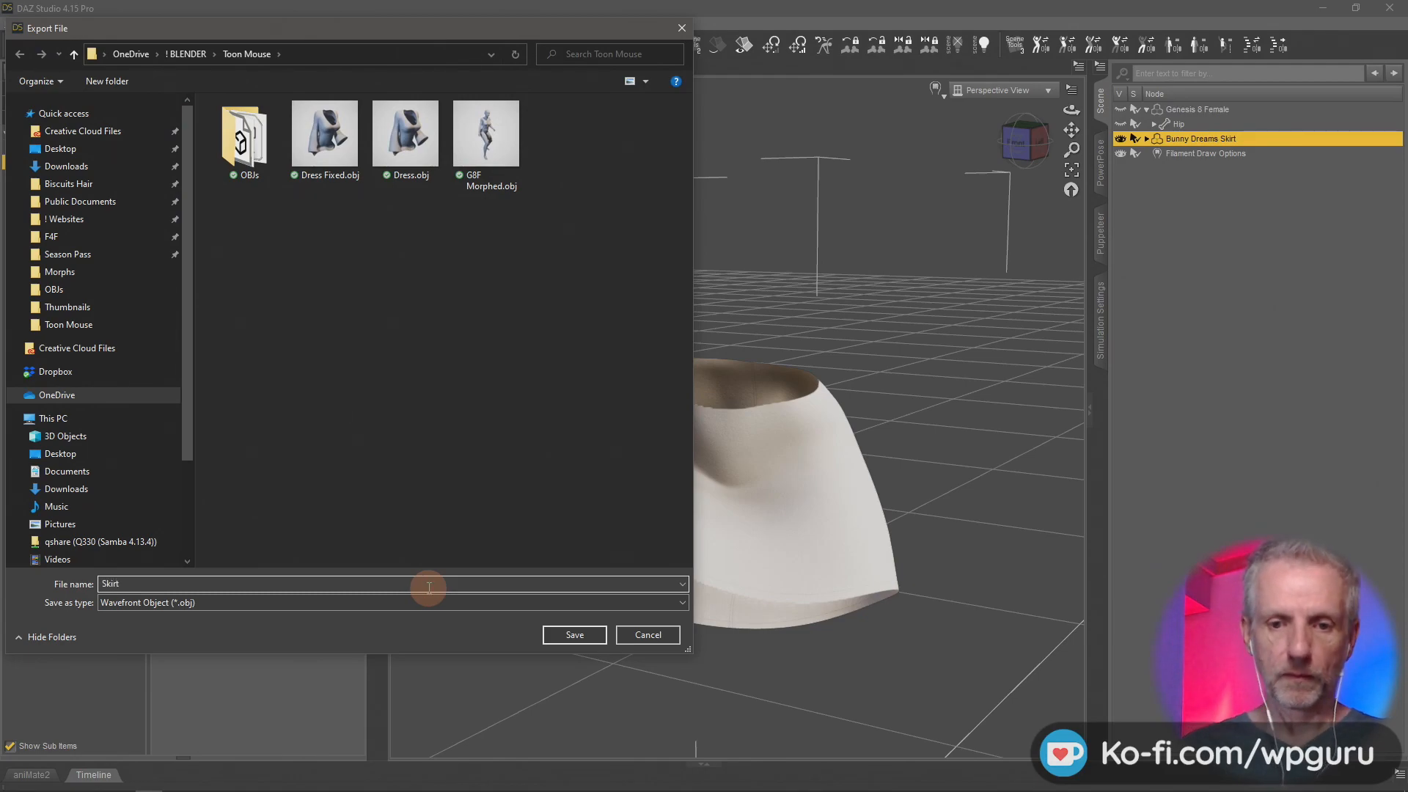
click(587, 636)
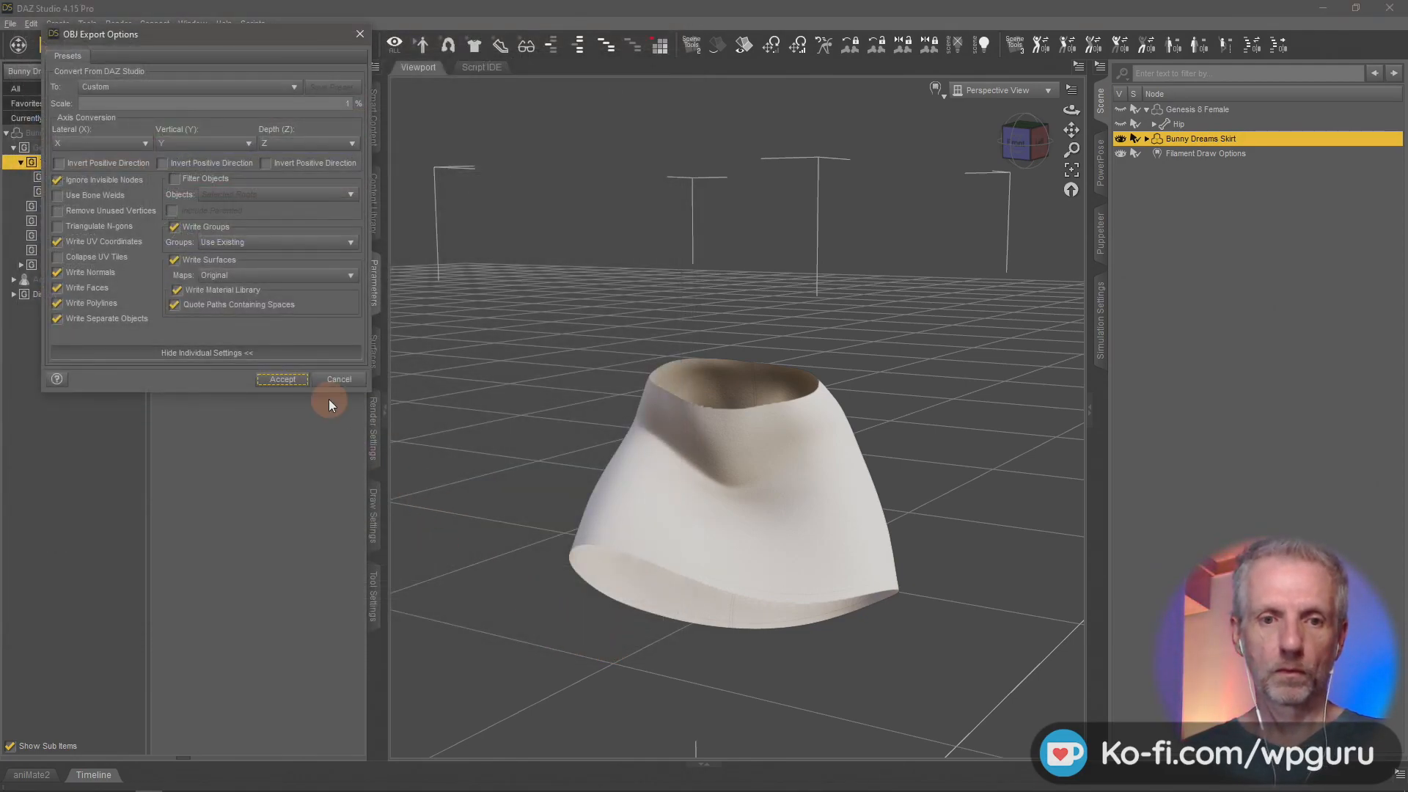
click(282, 379)
Step: Switch to Blender, delete the dress object and unhide the G8F Morphed.001 figure
key(alt+Tab)
key(Tab)
key(Delete)
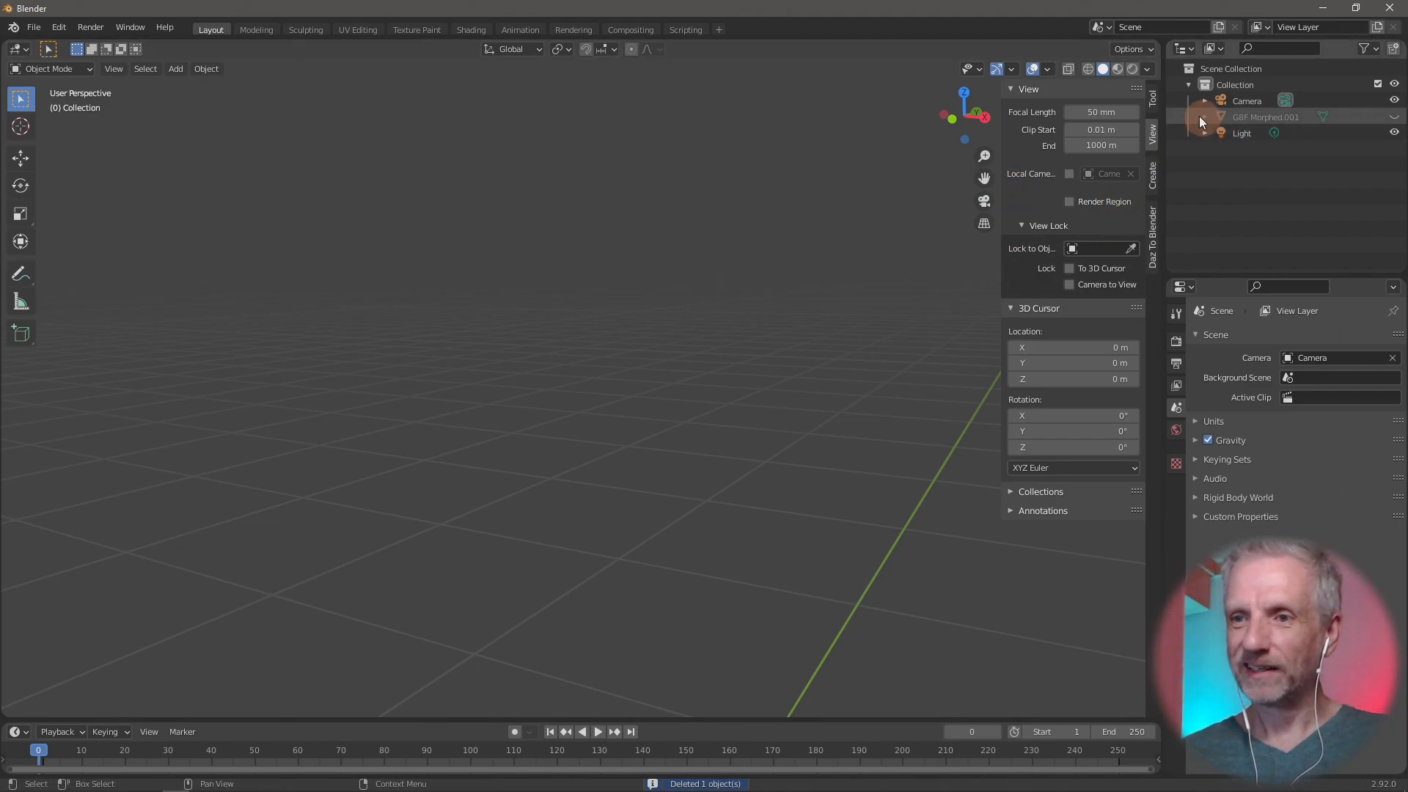
click(1394, 116)
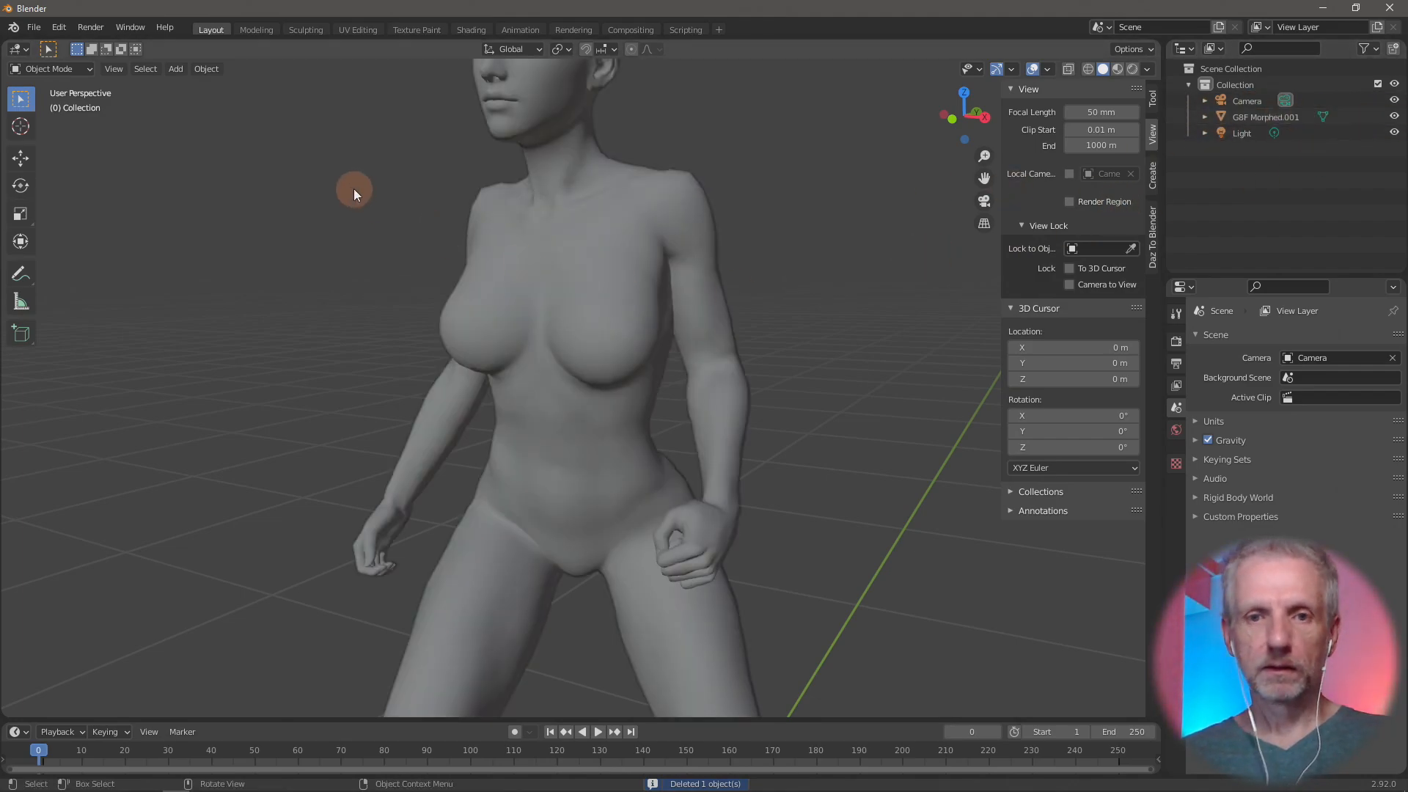
Step: Import Skirt.obj from the Toon Mouse folder into the scene
click(33, 28)
click(120, 246)
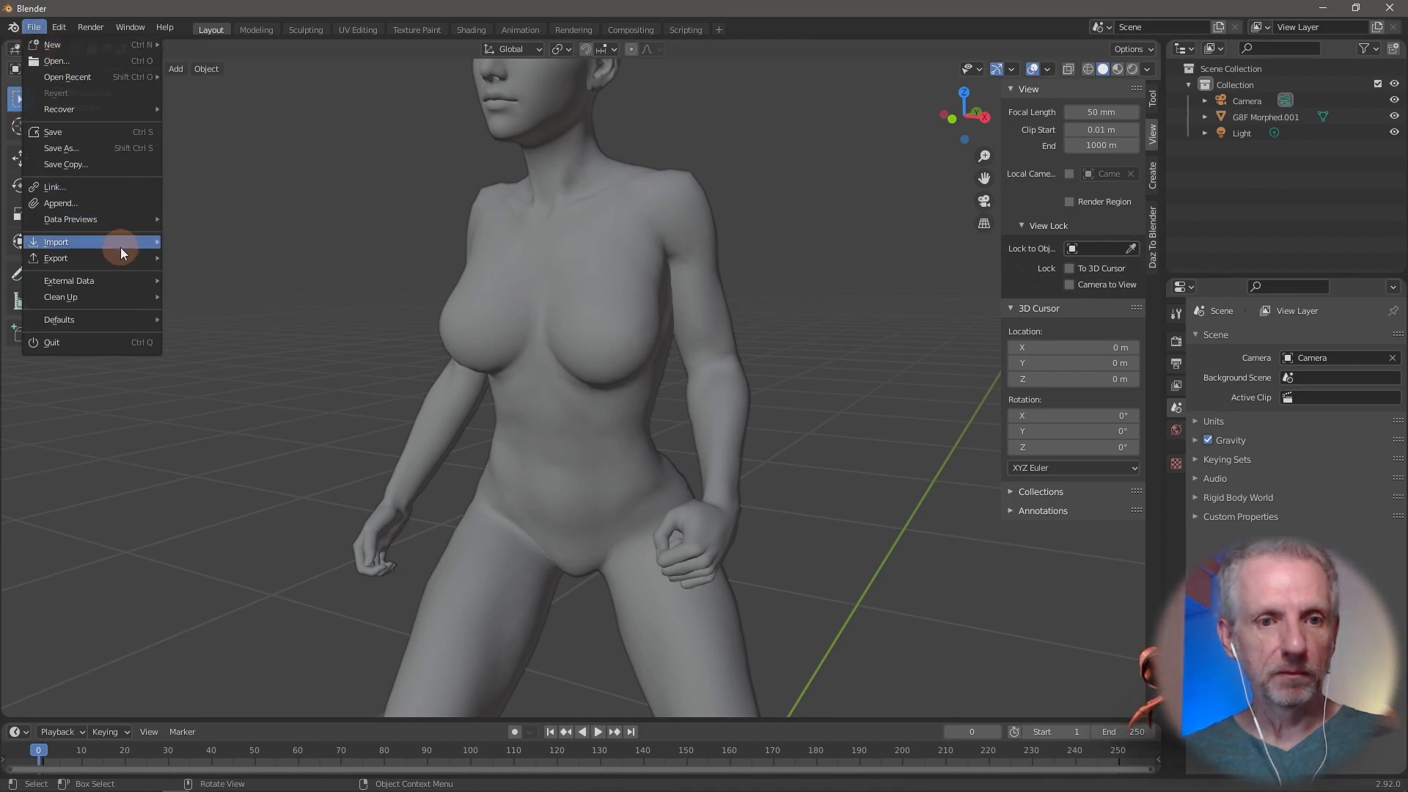
click(275, 371)
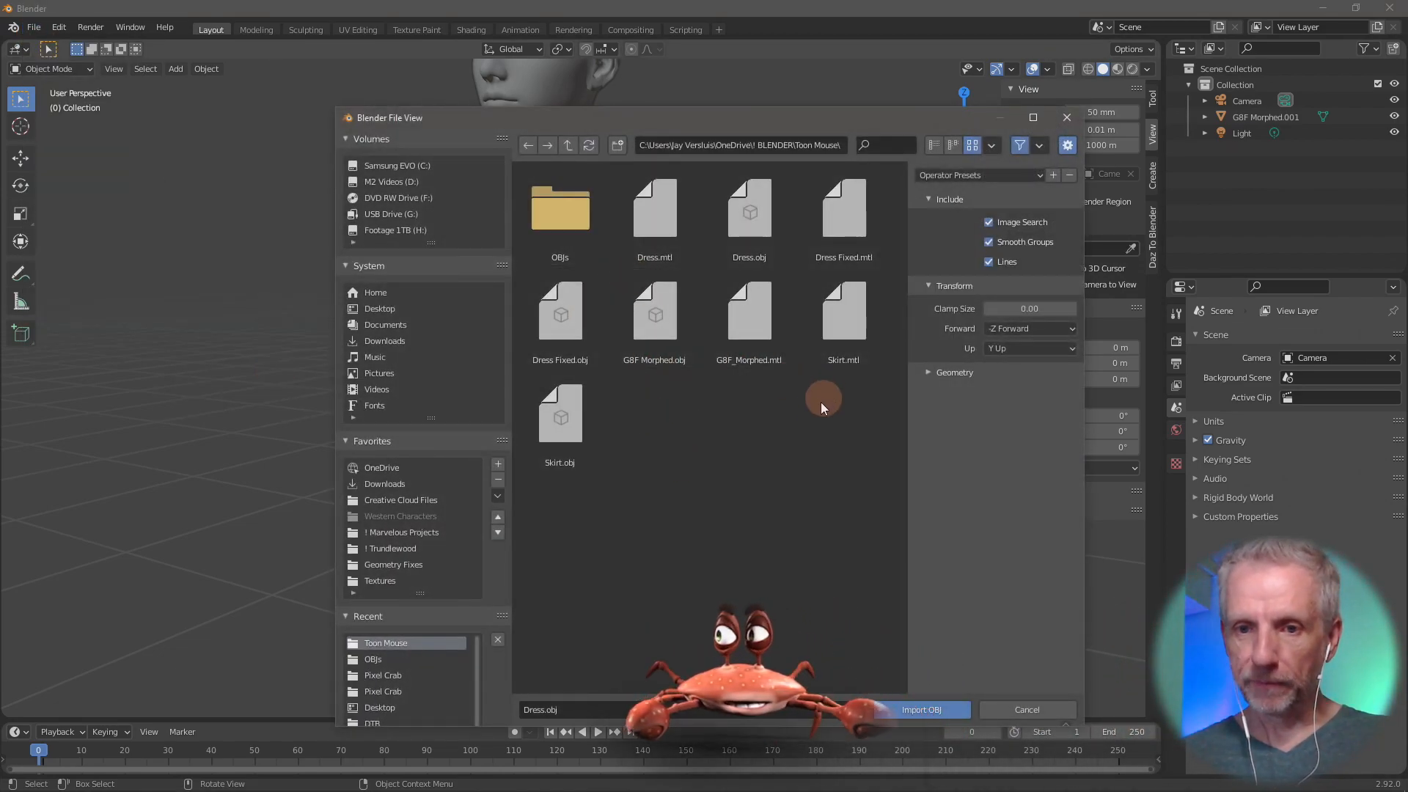
click(561, 425)
click(939, 707)
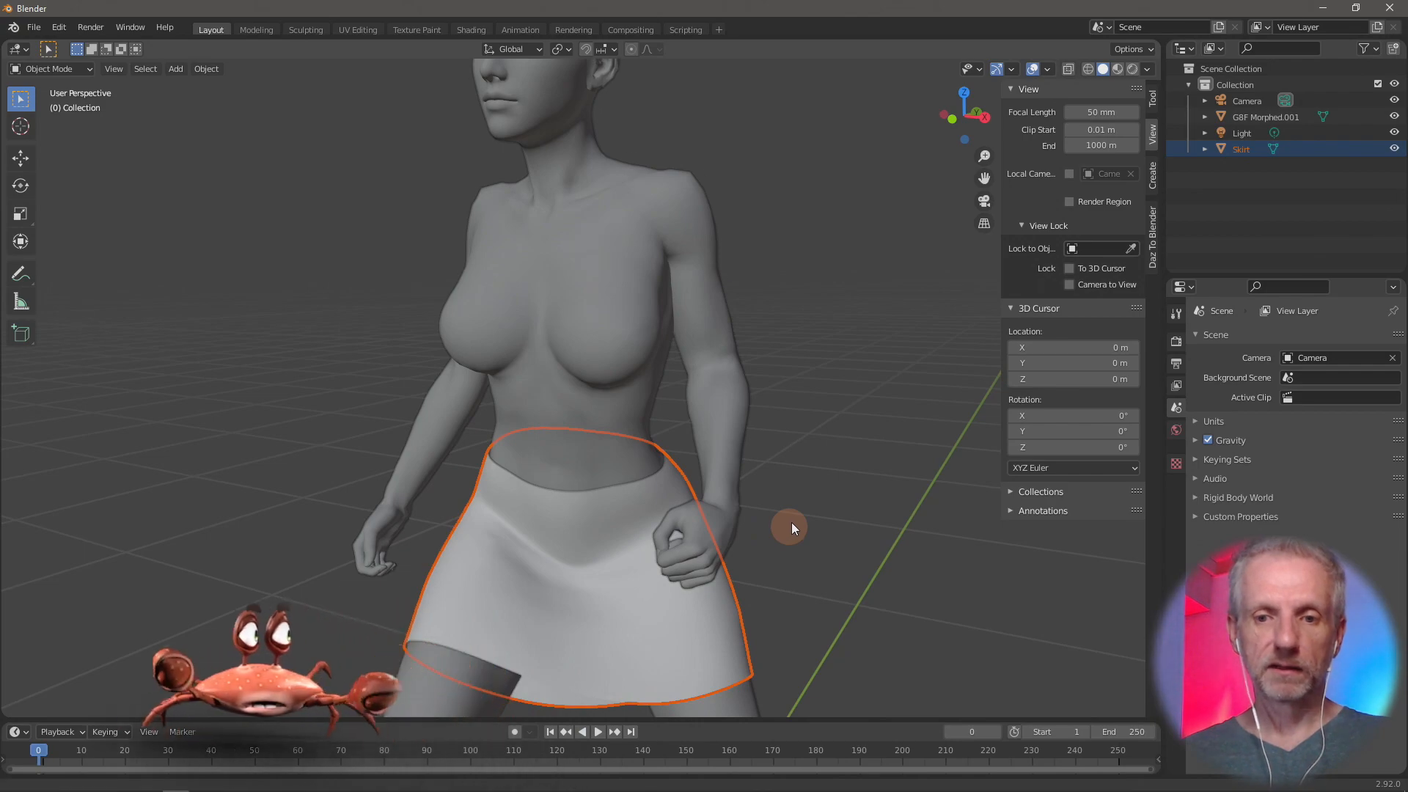
Step: Put the imported skirt in Edit Mode and deselect its whole mesh
middle_drag(789, 525, 755, 401)
click(754, 401)
click(657, 472)
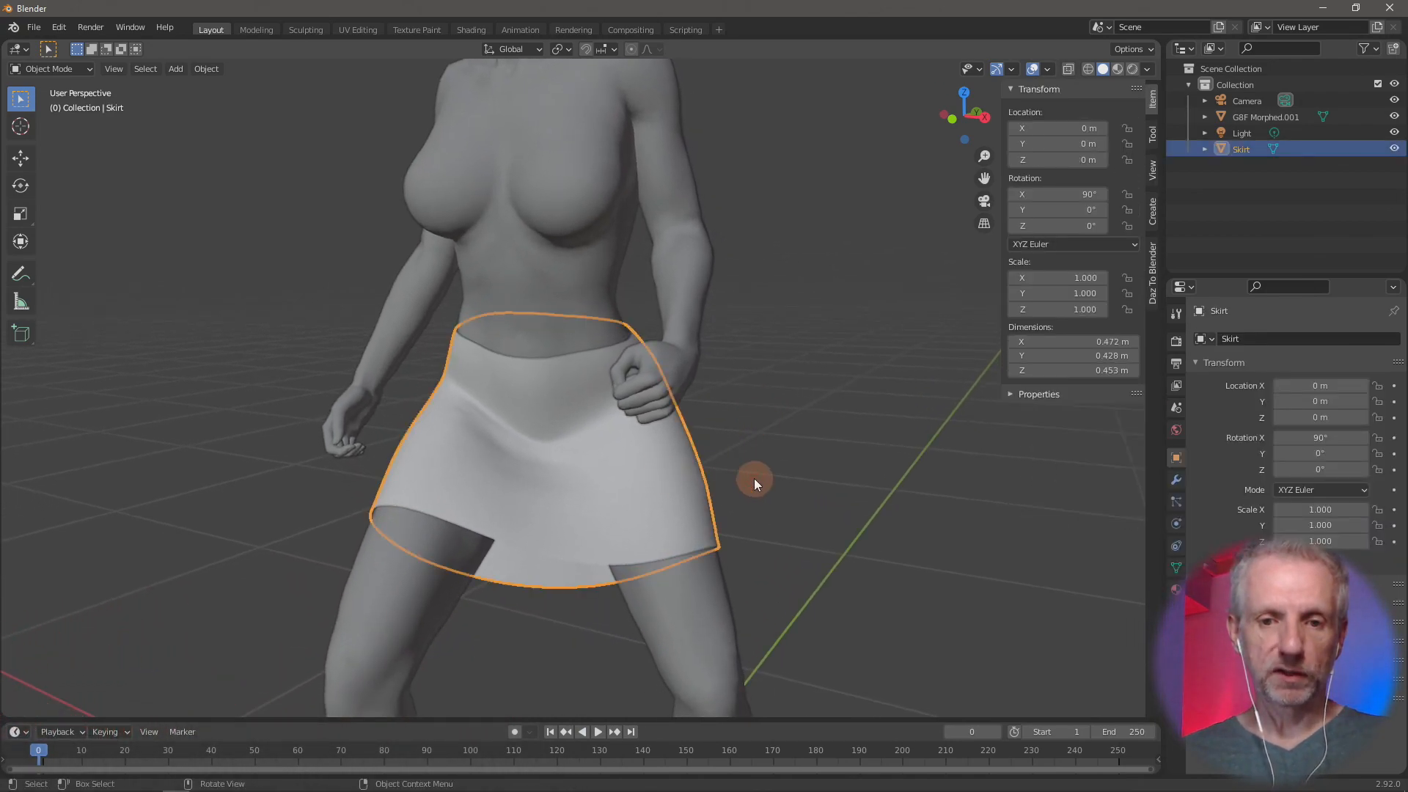
scroll(754, 478, up, 2)
middle_drag(752, 478, 701, 470)
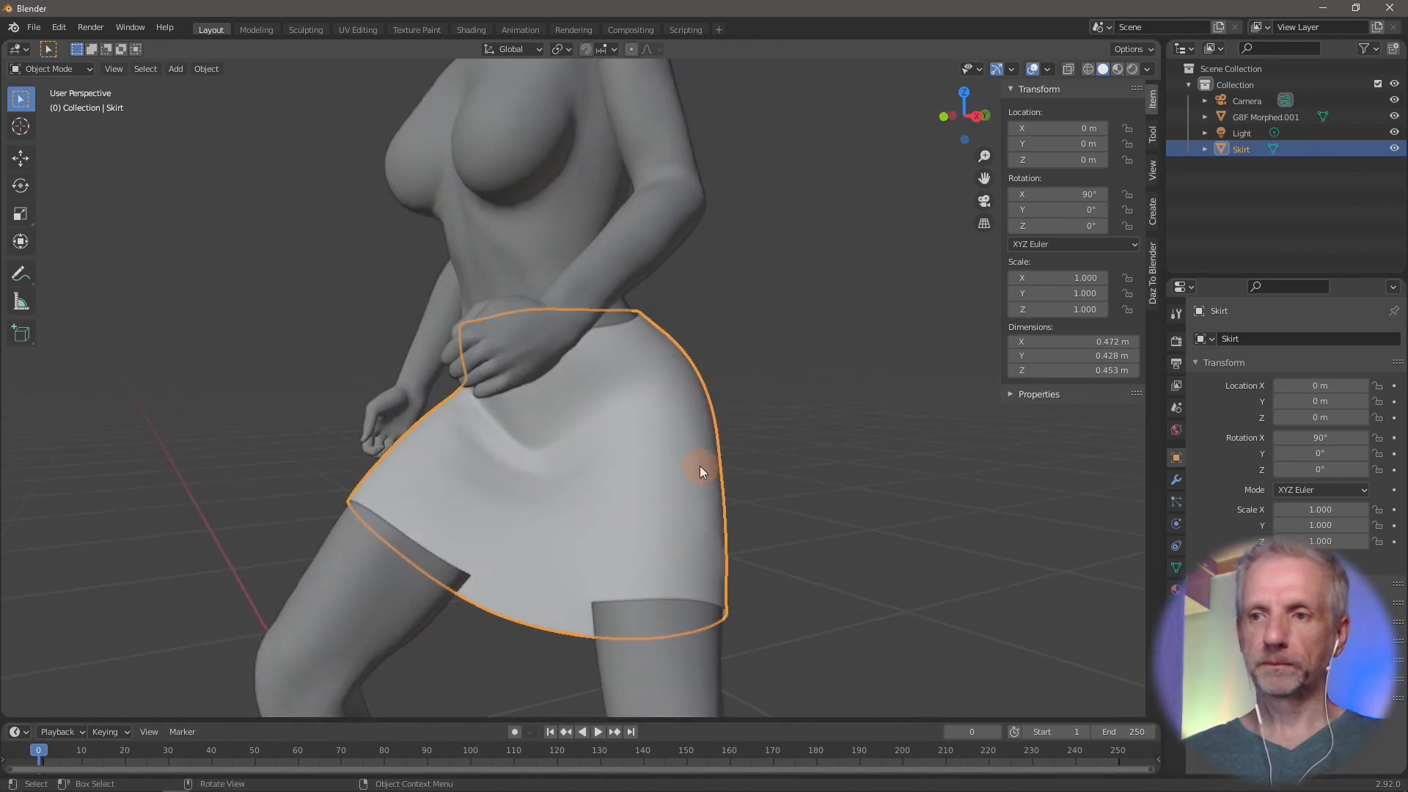
key(Tab)
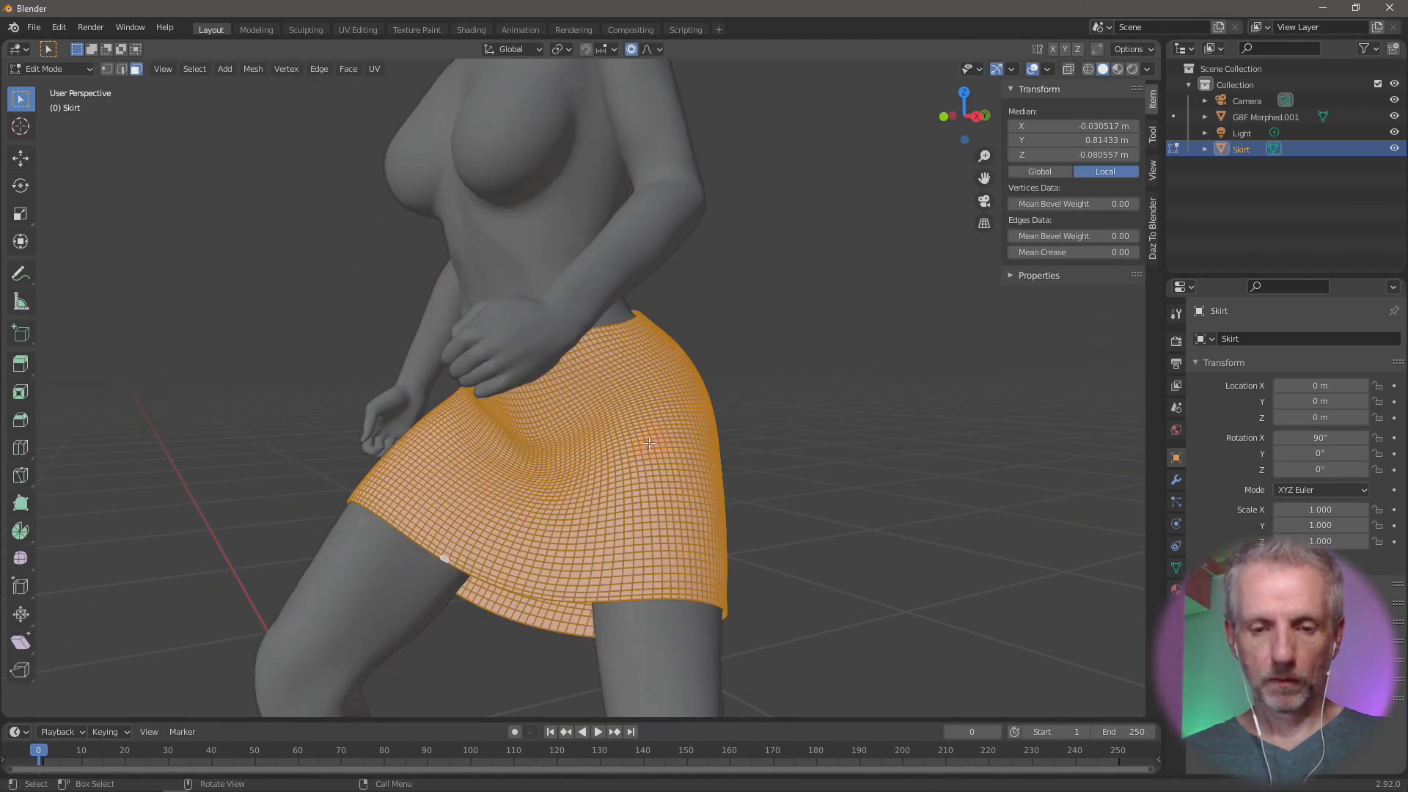
key(alt+a)
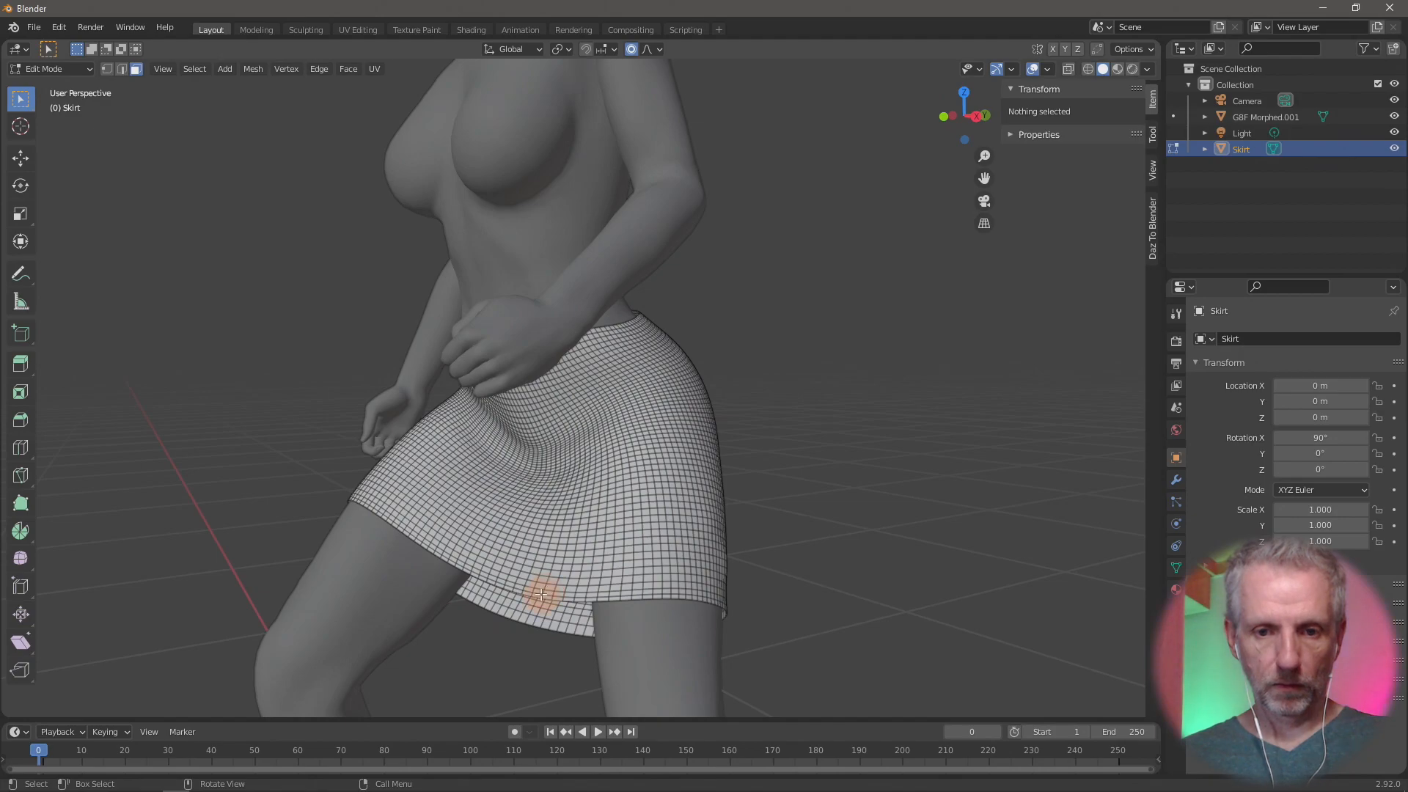
Step: Select the face loop running around the skirt's hem
scroll(541, 595, down, 4)
scroll(540, 590, up, 5)
shift+middle_drag(539, 589, 582, 494)
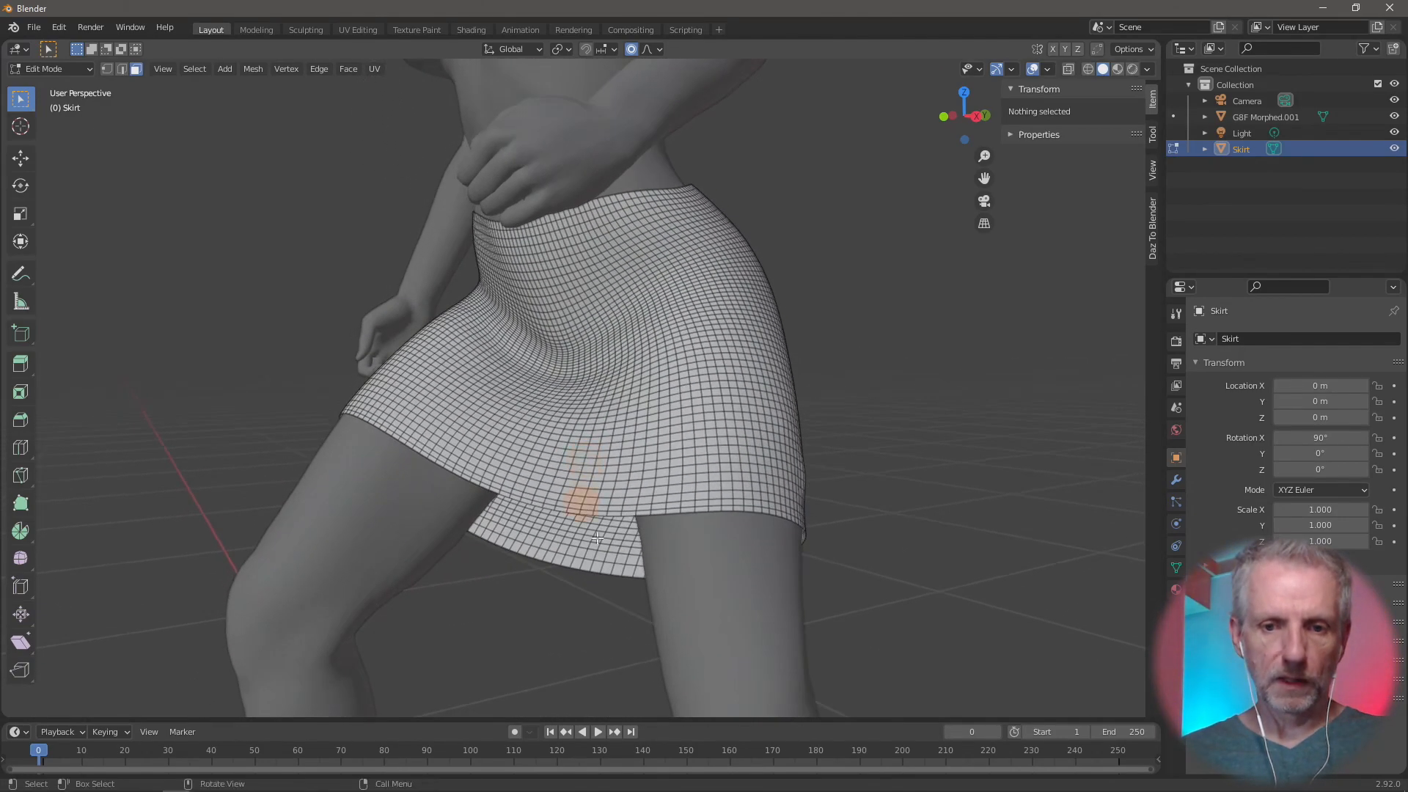
alt+click(556, 558)
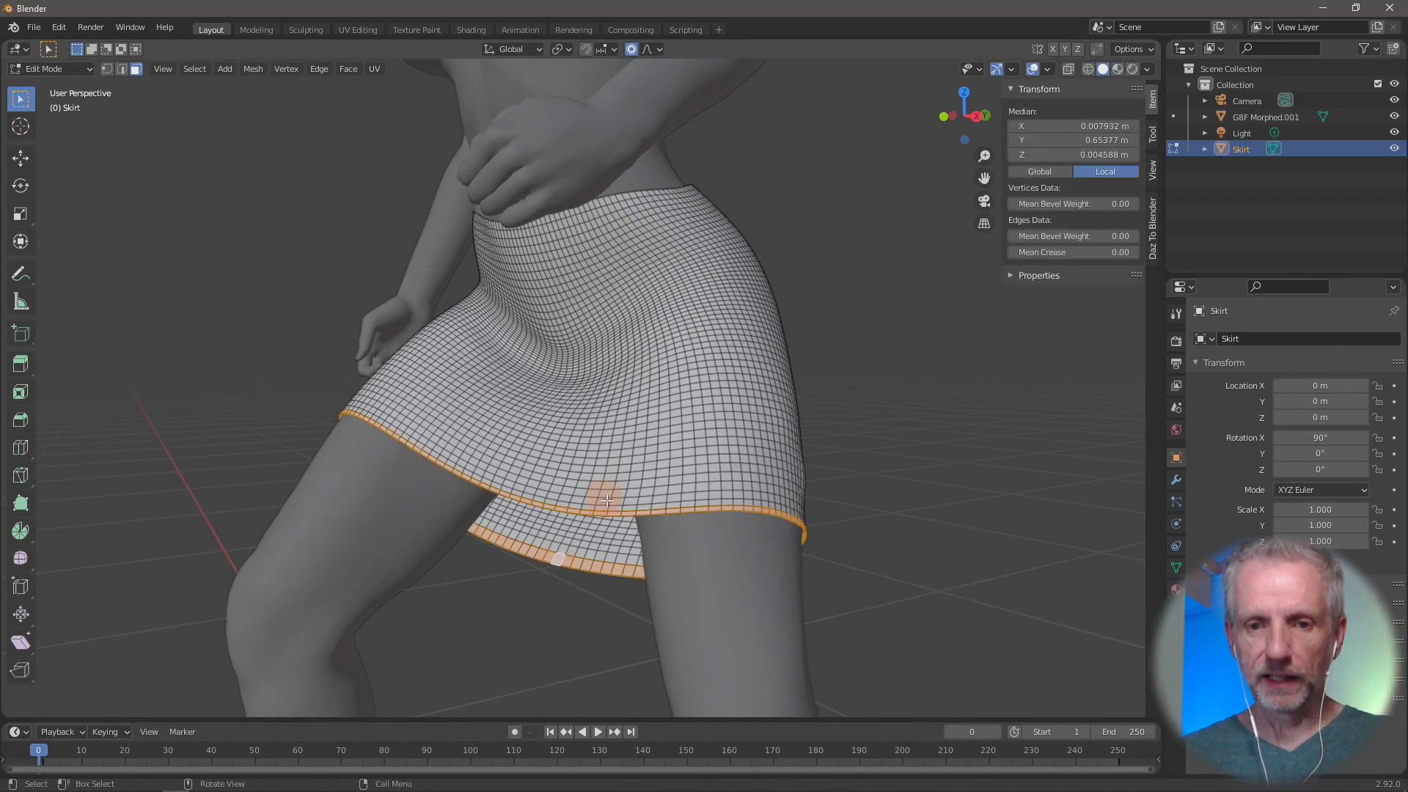
Step: Try scaling the skirt's hem up about 1.33 times with smooth proportional editing at size 0.09, and undo it
middle_drag(572, 559, 691, 488)
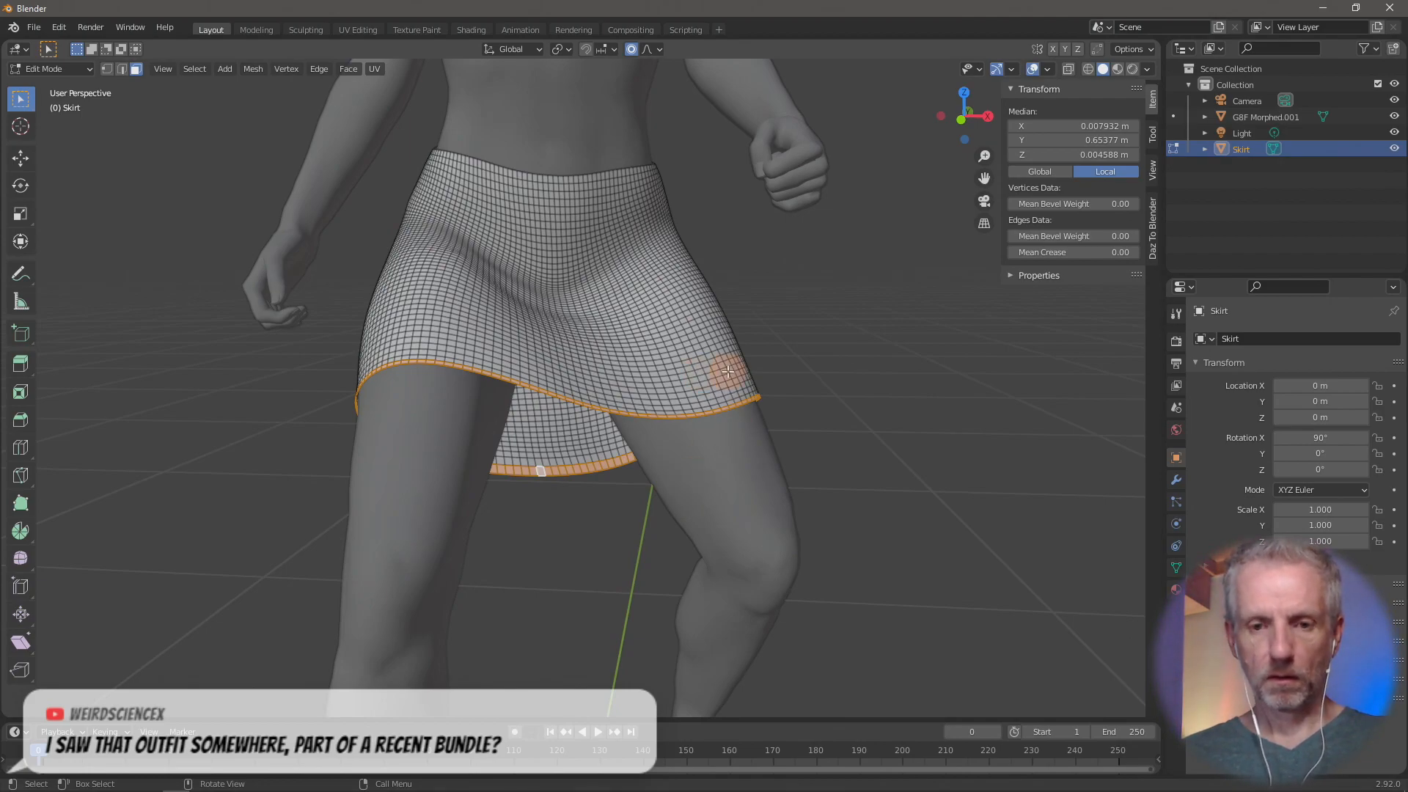
key(s)
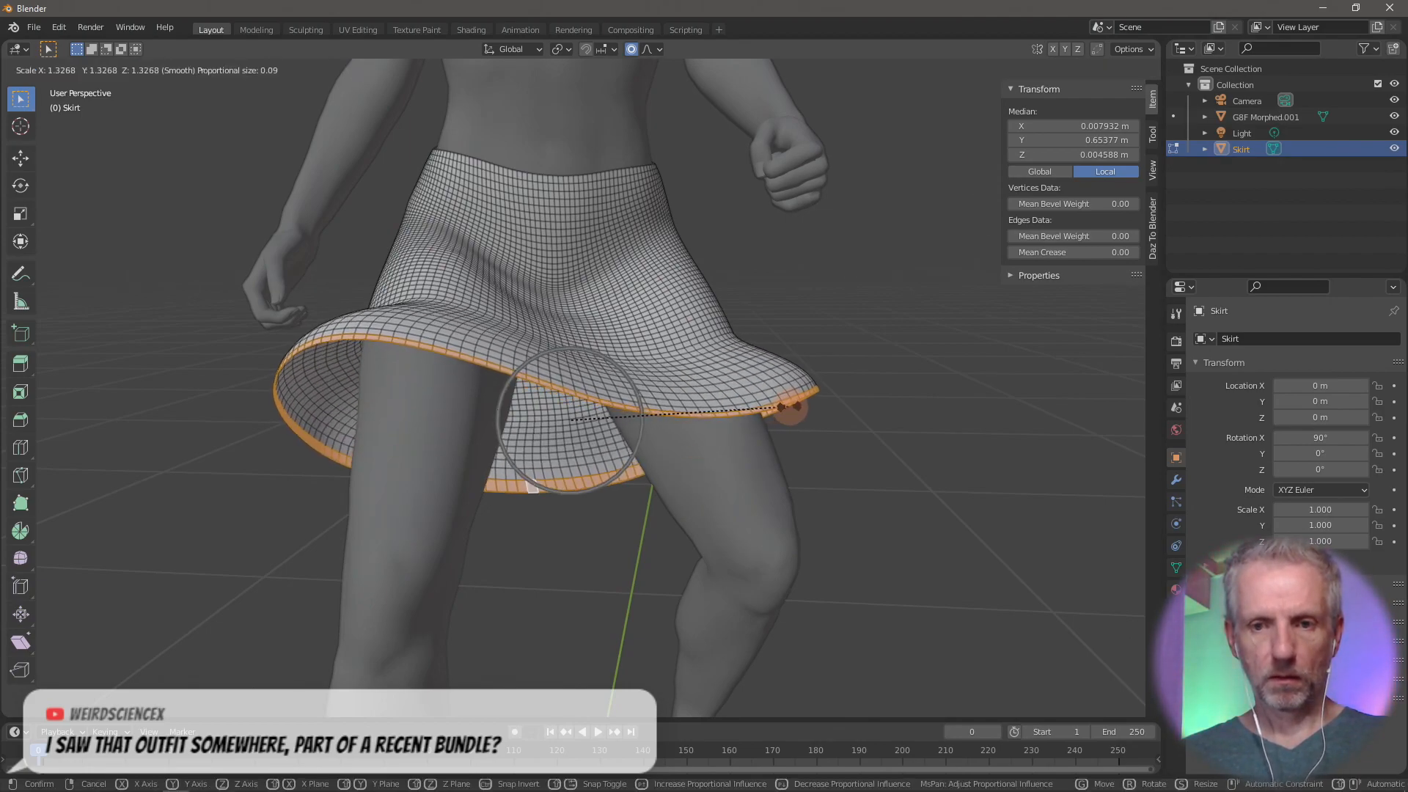
click(796, 409)
middle_drag(792, 406, 756, 441)
key(ctrl+z)
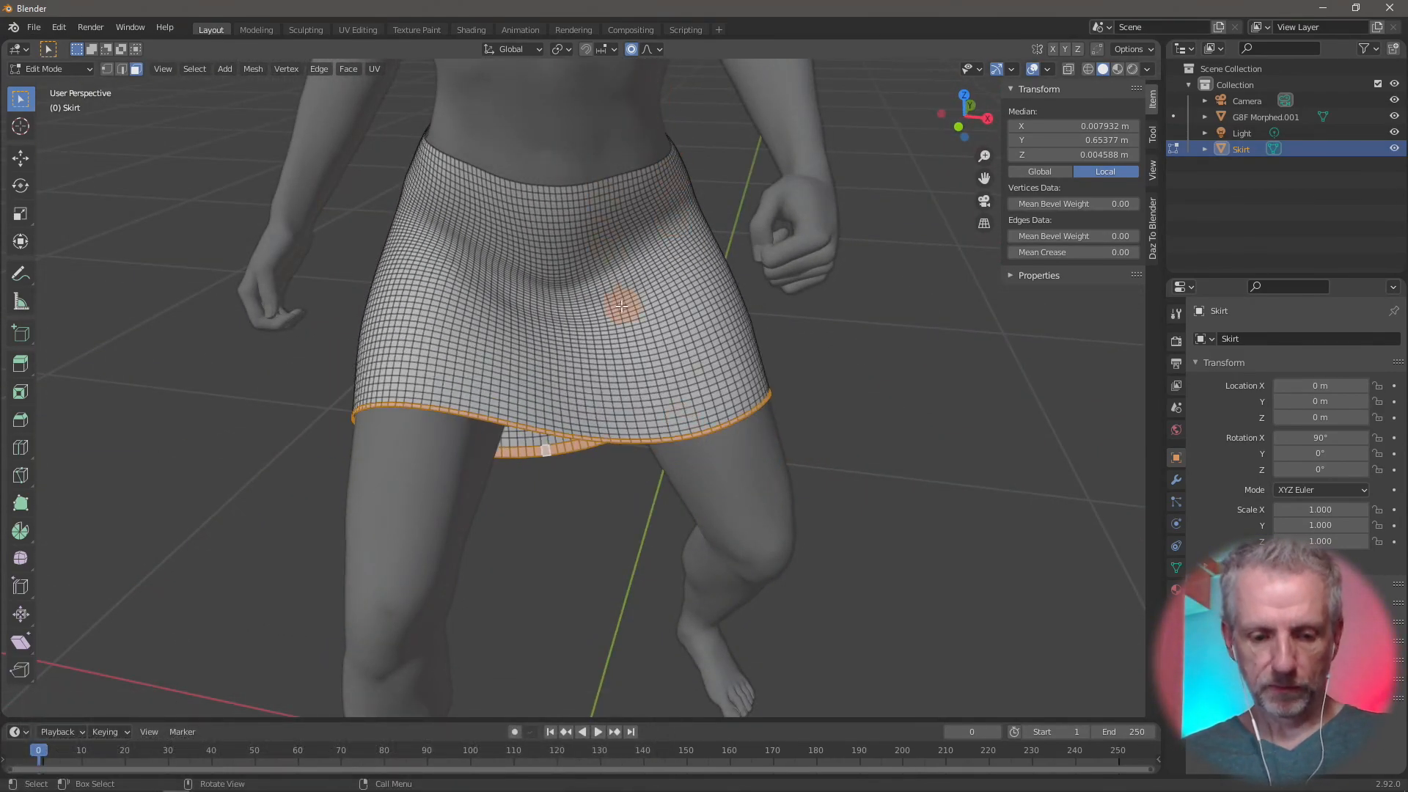
key(s)
scroll(571, 420, down, 3)
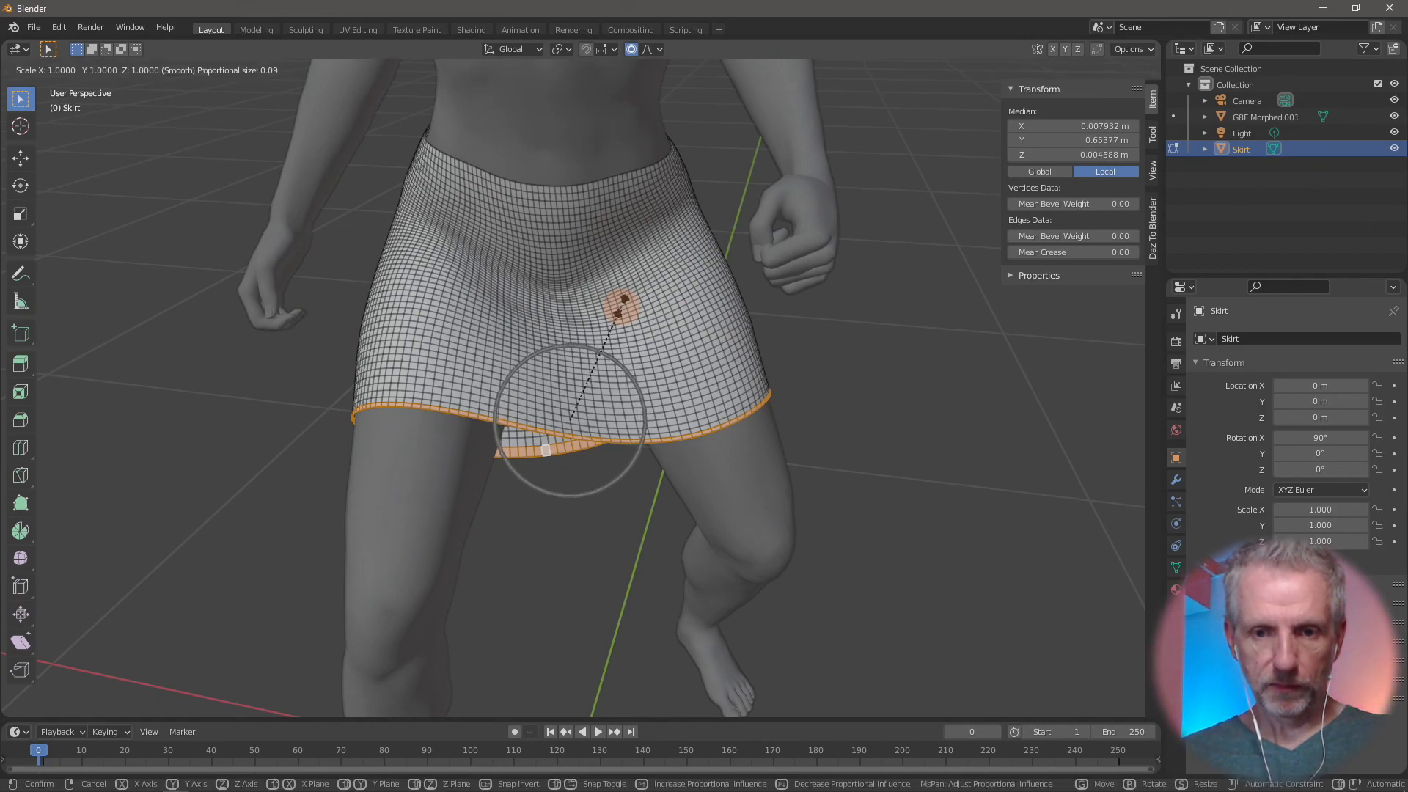
scroll(571, 419, down, 3)
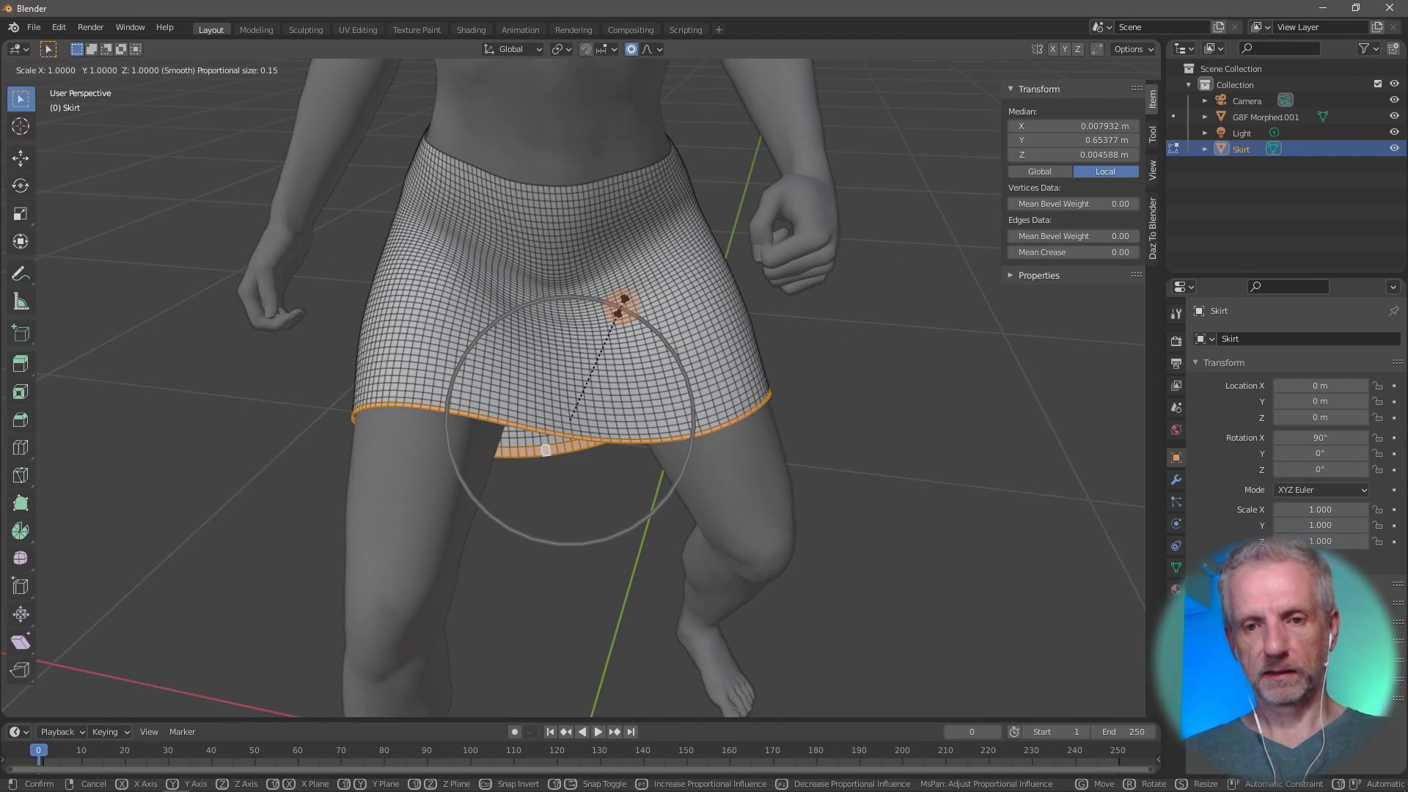
right_click(693, 311)
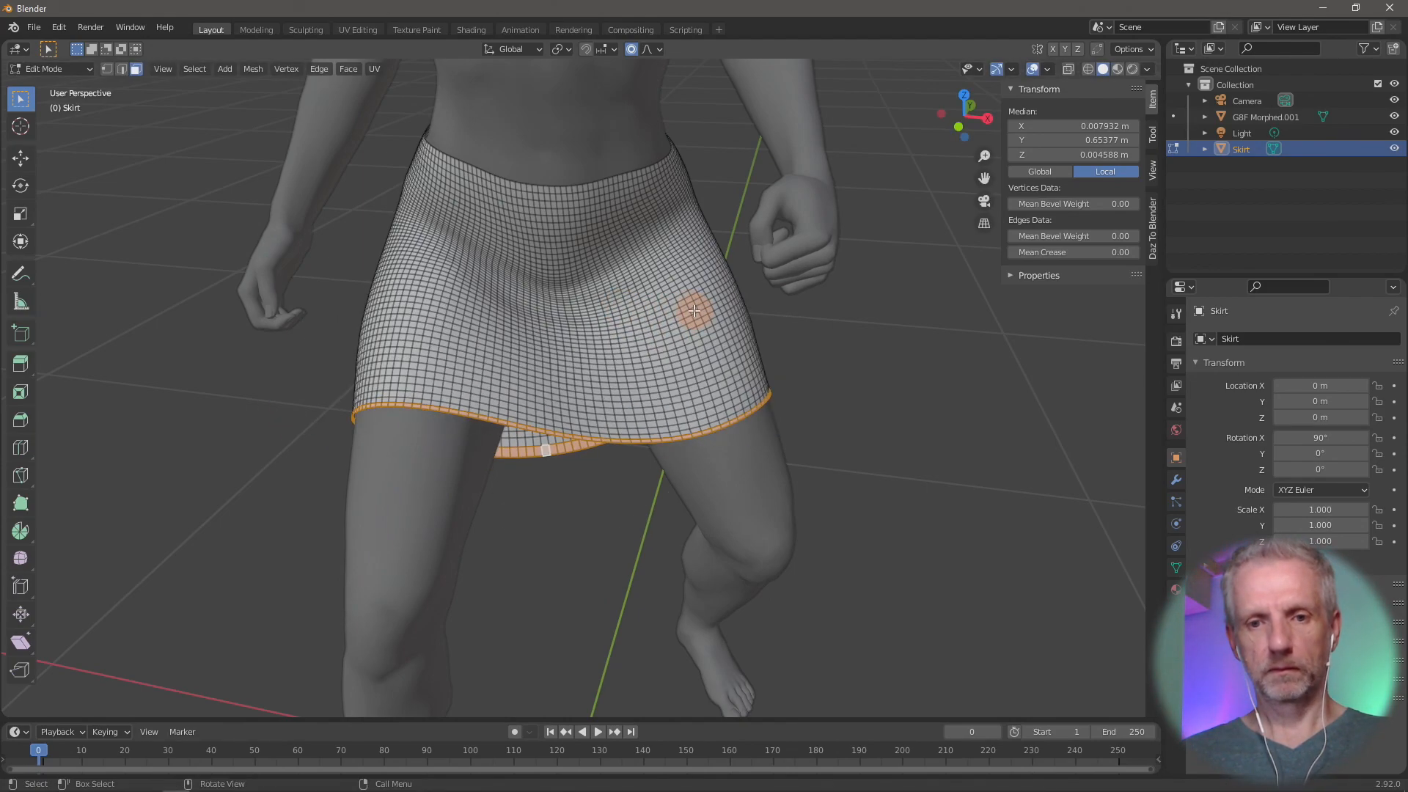
key(s)
scroll(691, 315, down, 10)
scroll(697, 306, up, 2)
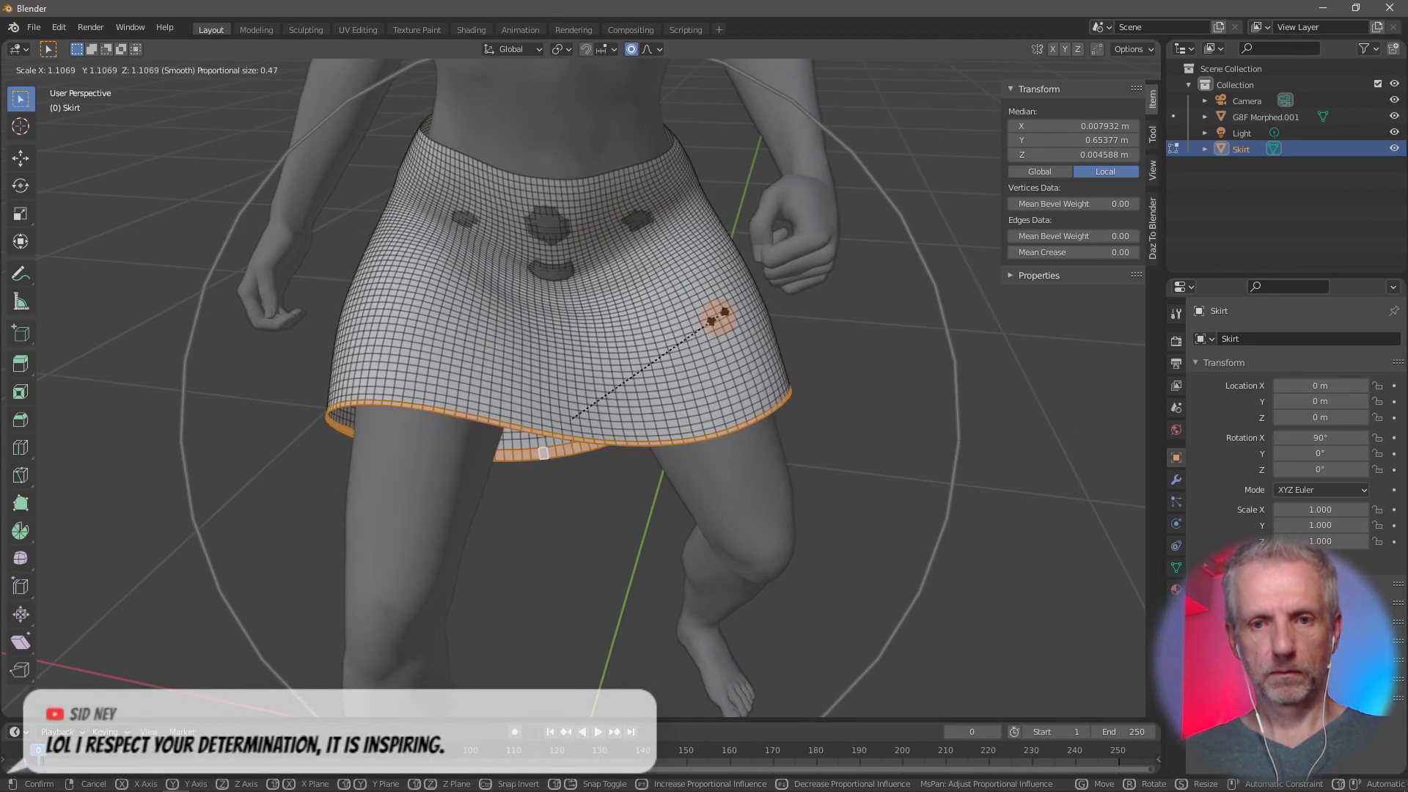
right_click(719, 316)
Step: Flare the skirt by scaling its hem up about 1.15 times with smooth proportional editing at size 0.29, and return to Object Mode
key(s)
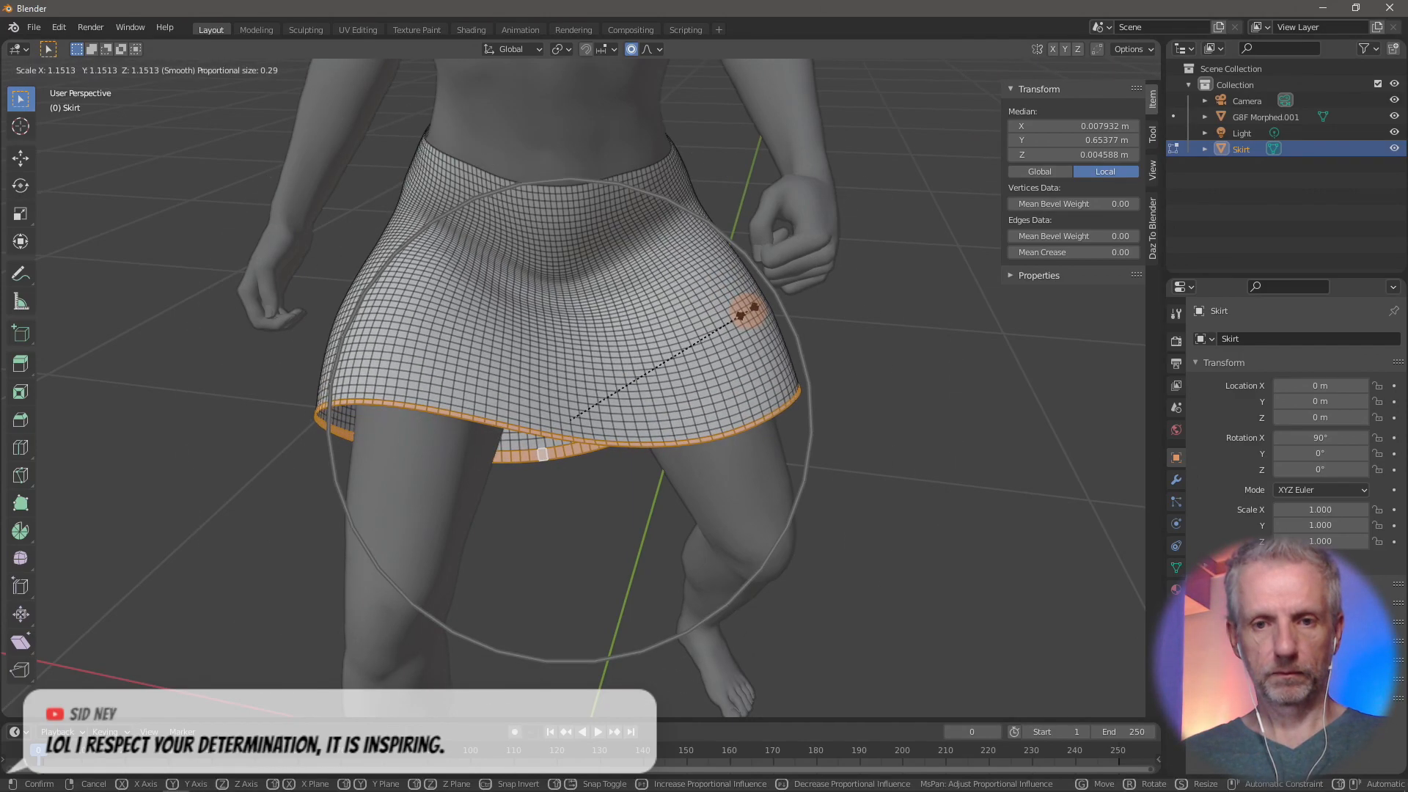
right_click(748, 312)
mouse_move(748, 311)
middle_down()
mouse_move(956, 258)
mouse_move(763, 264)
mouse_move(737, 298)
middle_up()
scroll(843, 290, down, 5)
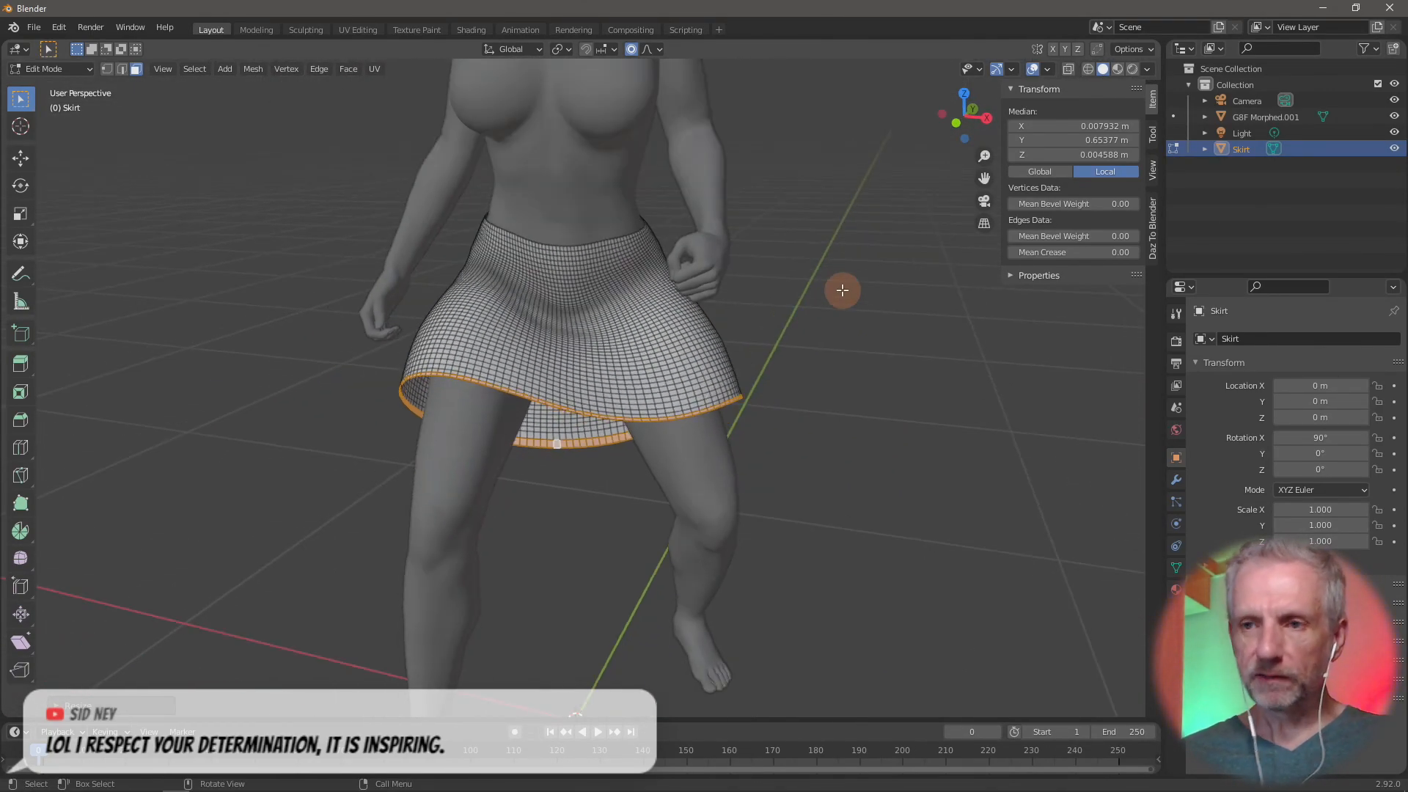
key(Tab)
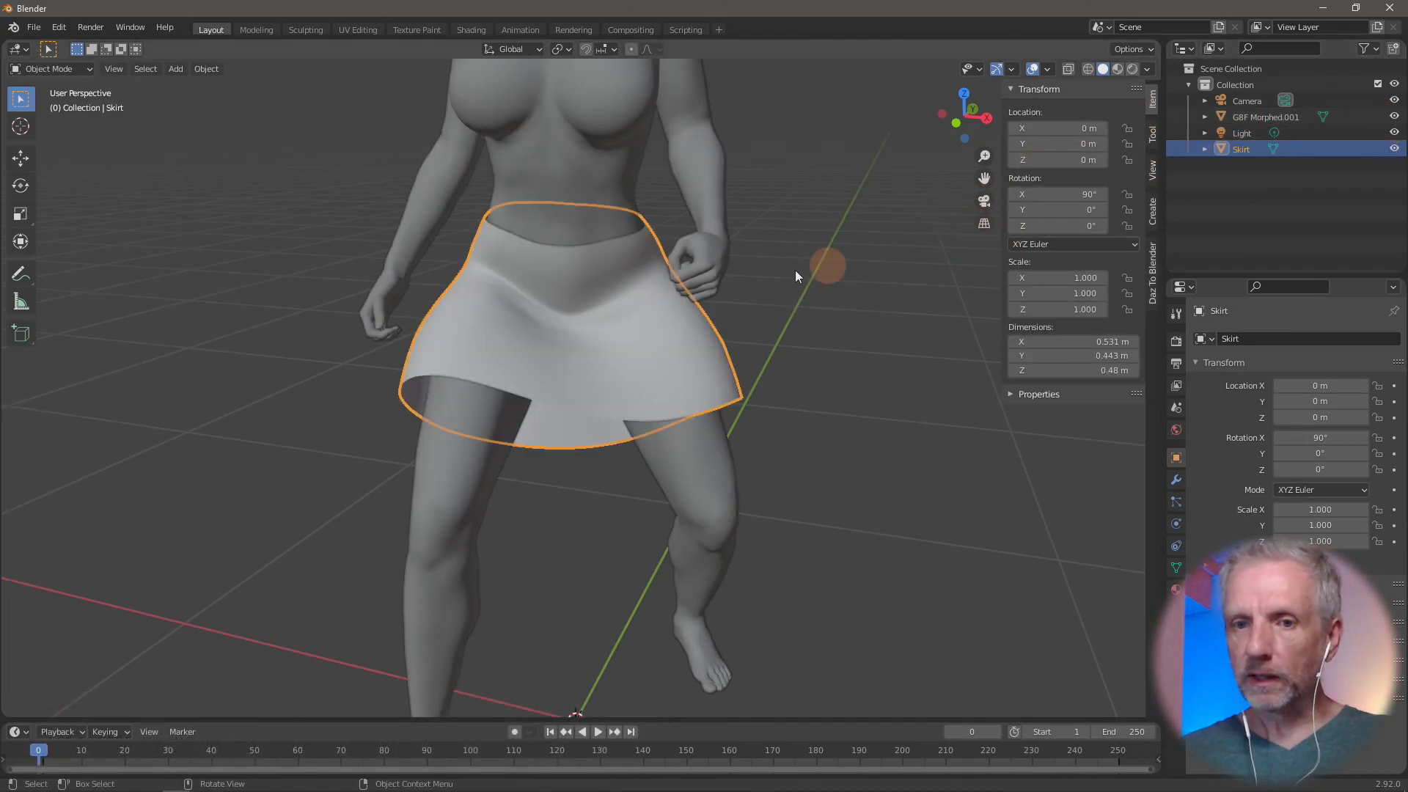
middle_drag(782, 270, 631, 312)
scroll(604, 319, down, 2)
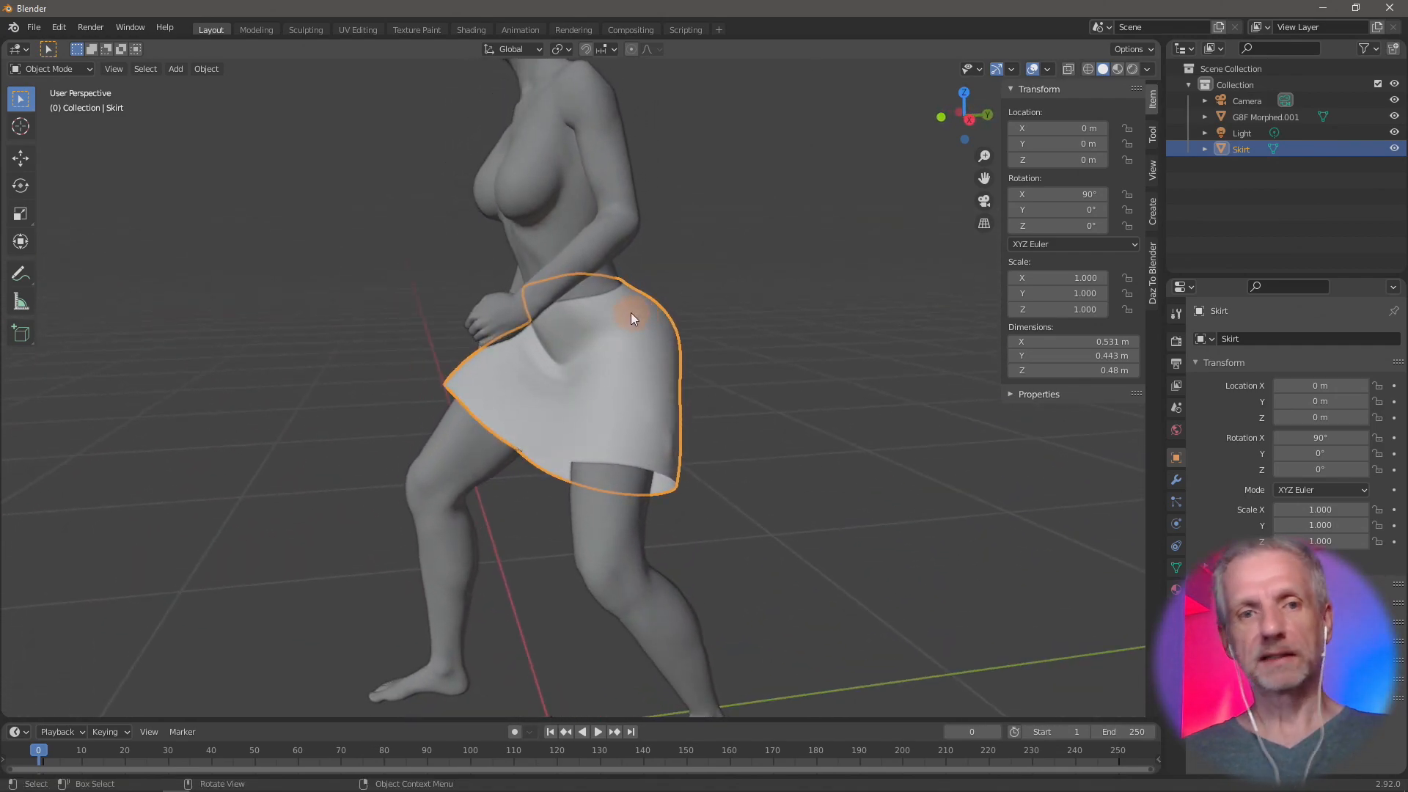
Step: Export only the selected skirt as Skirt Flare.obj to the Toon Mouse folder at scale 100, keeping the vertex order
click(36, 29)
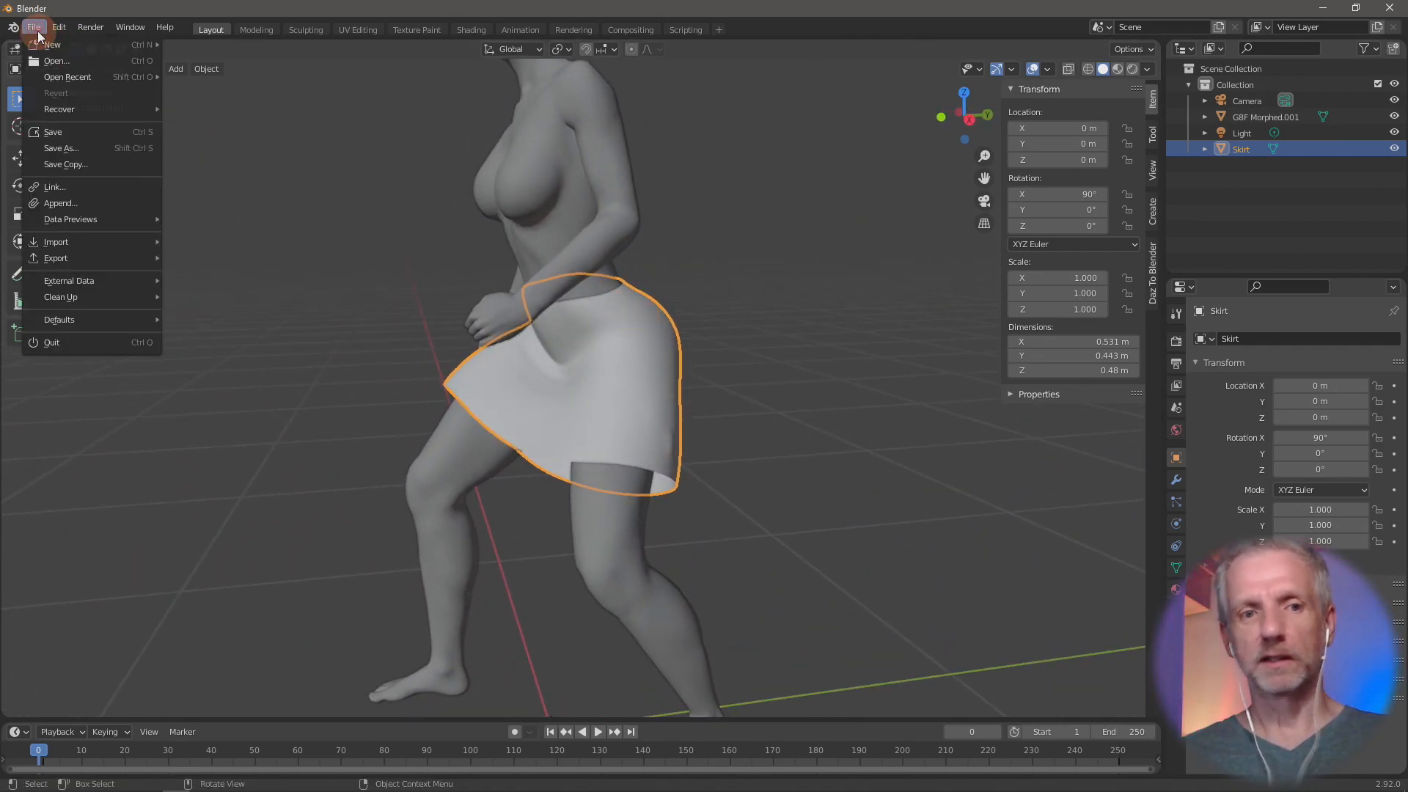
mouse_move(89, 253)
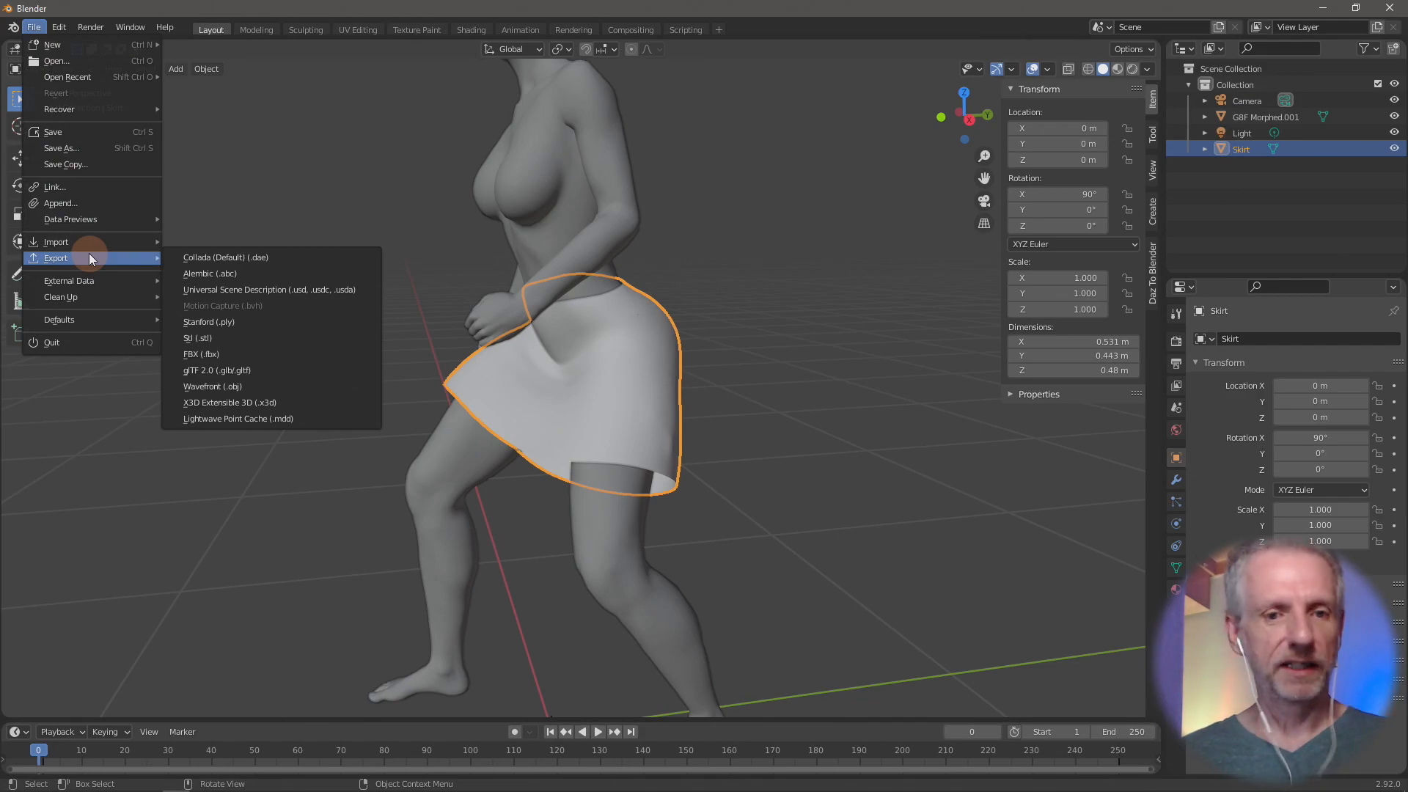
click(279, 385)
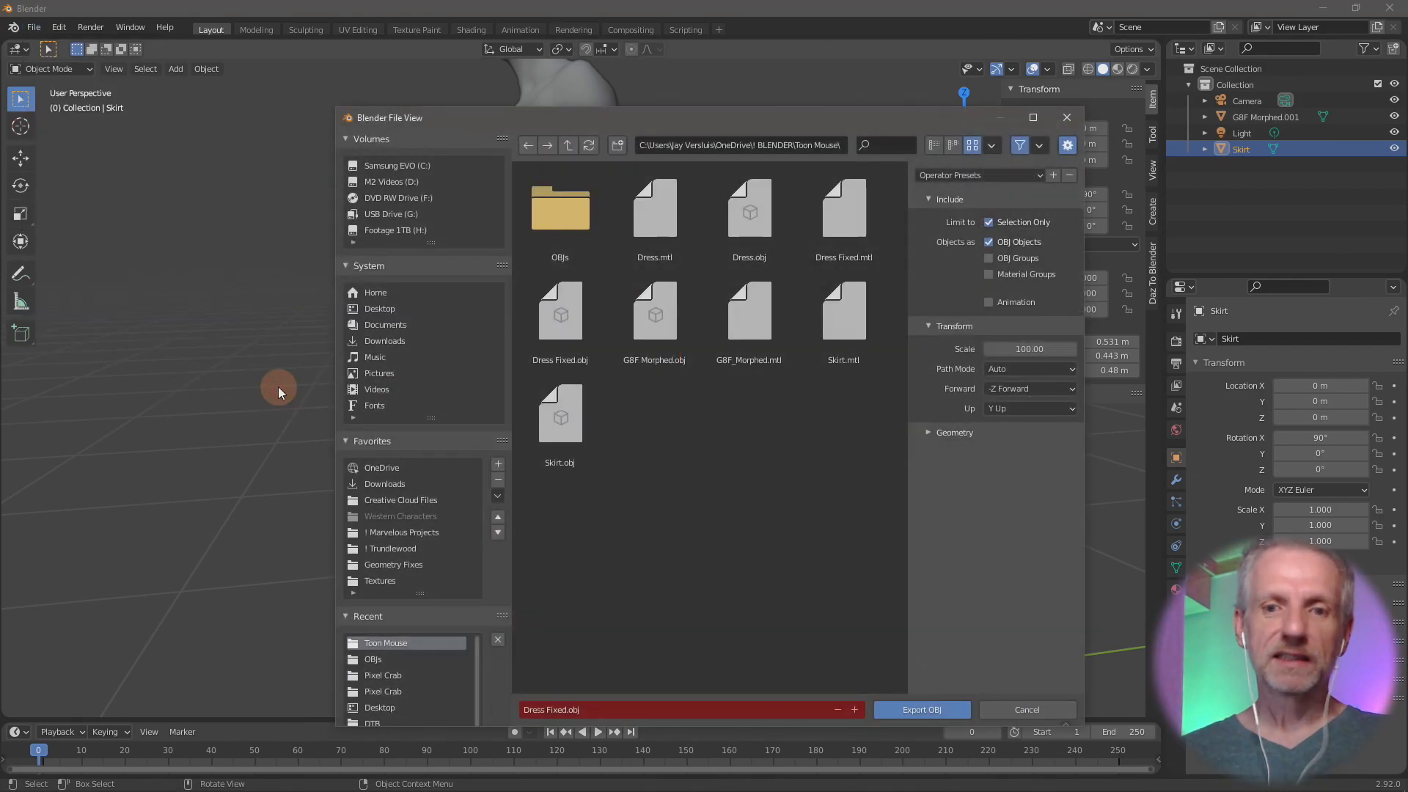
drag(791, 126, 676, 76)
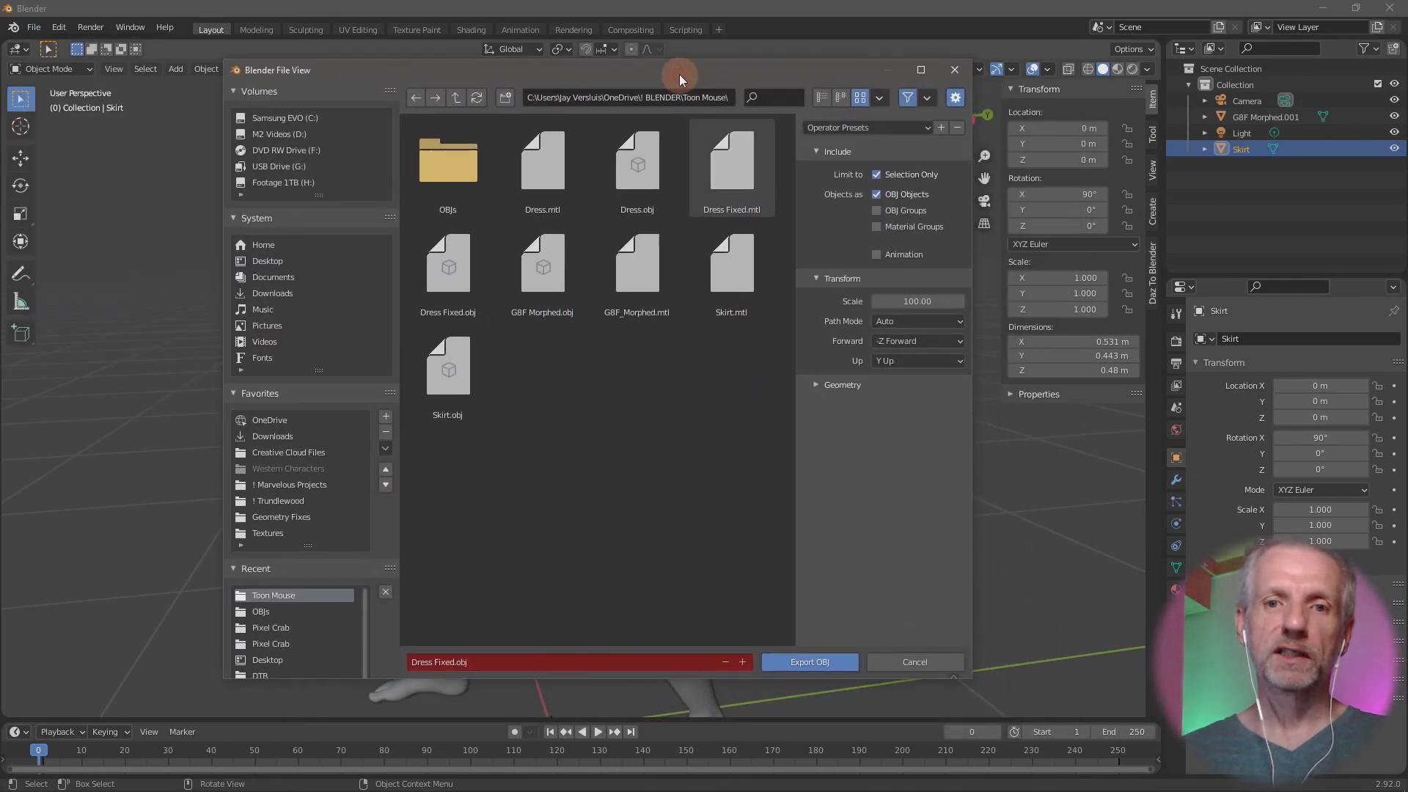
click(598, 652)
text(Skirt Flare)
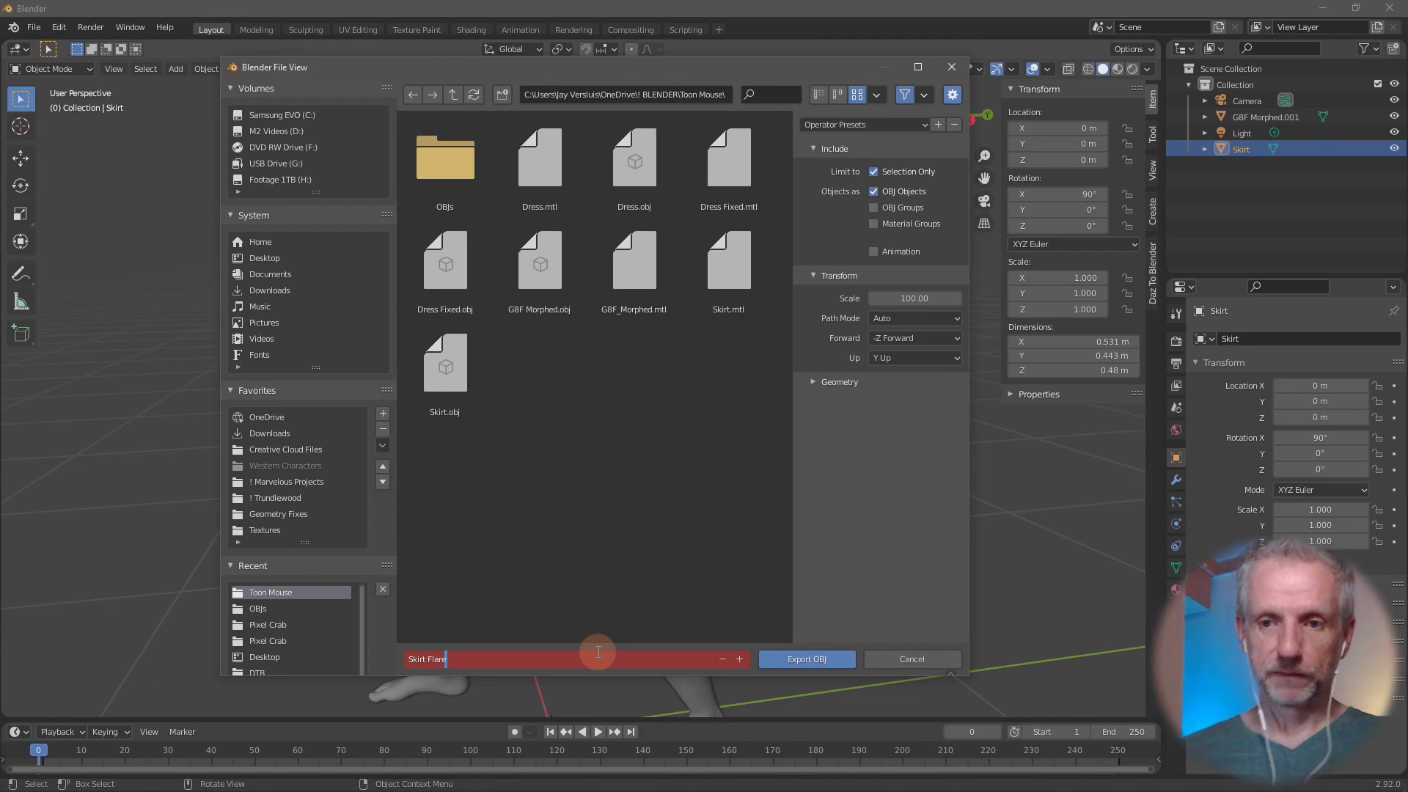
click(662, 625)
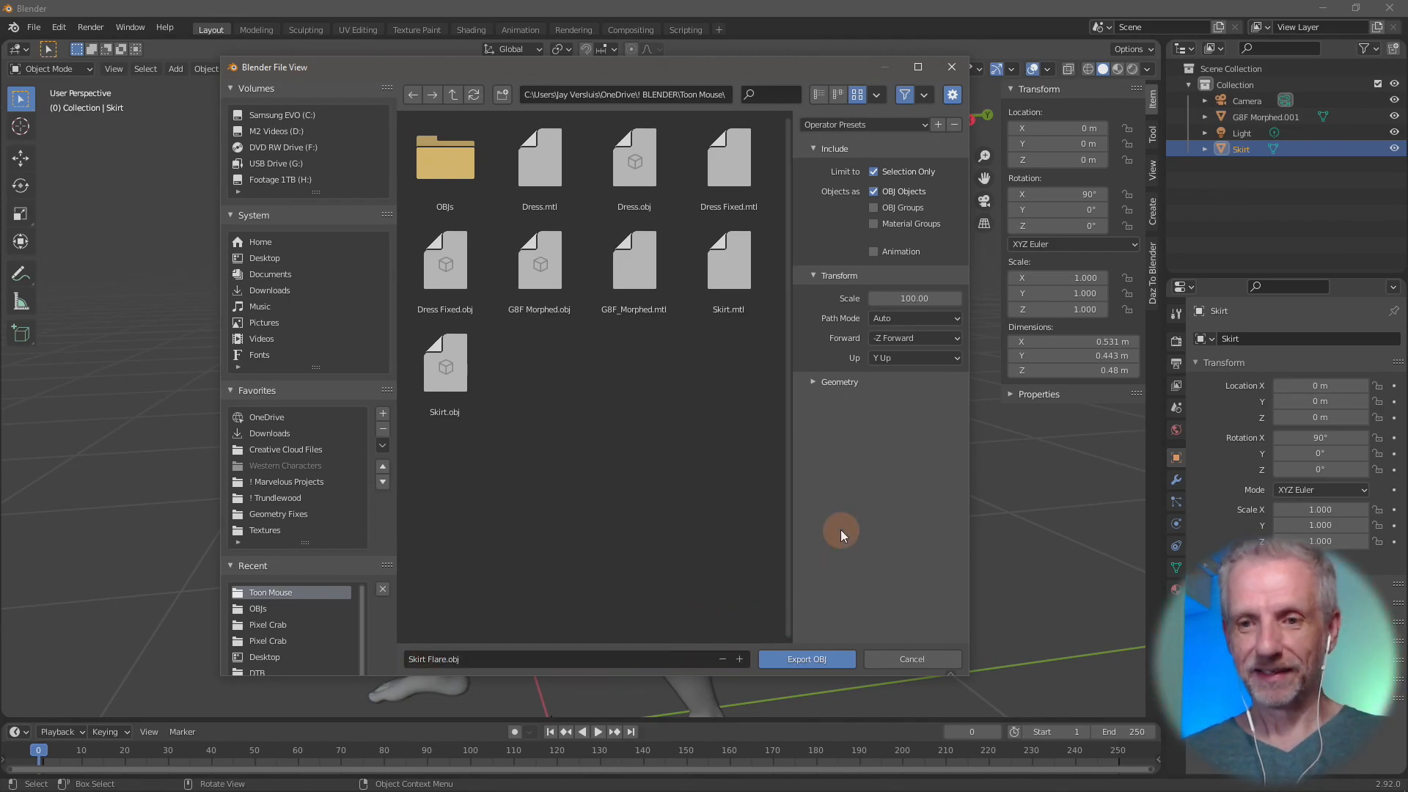
click(813, 381)
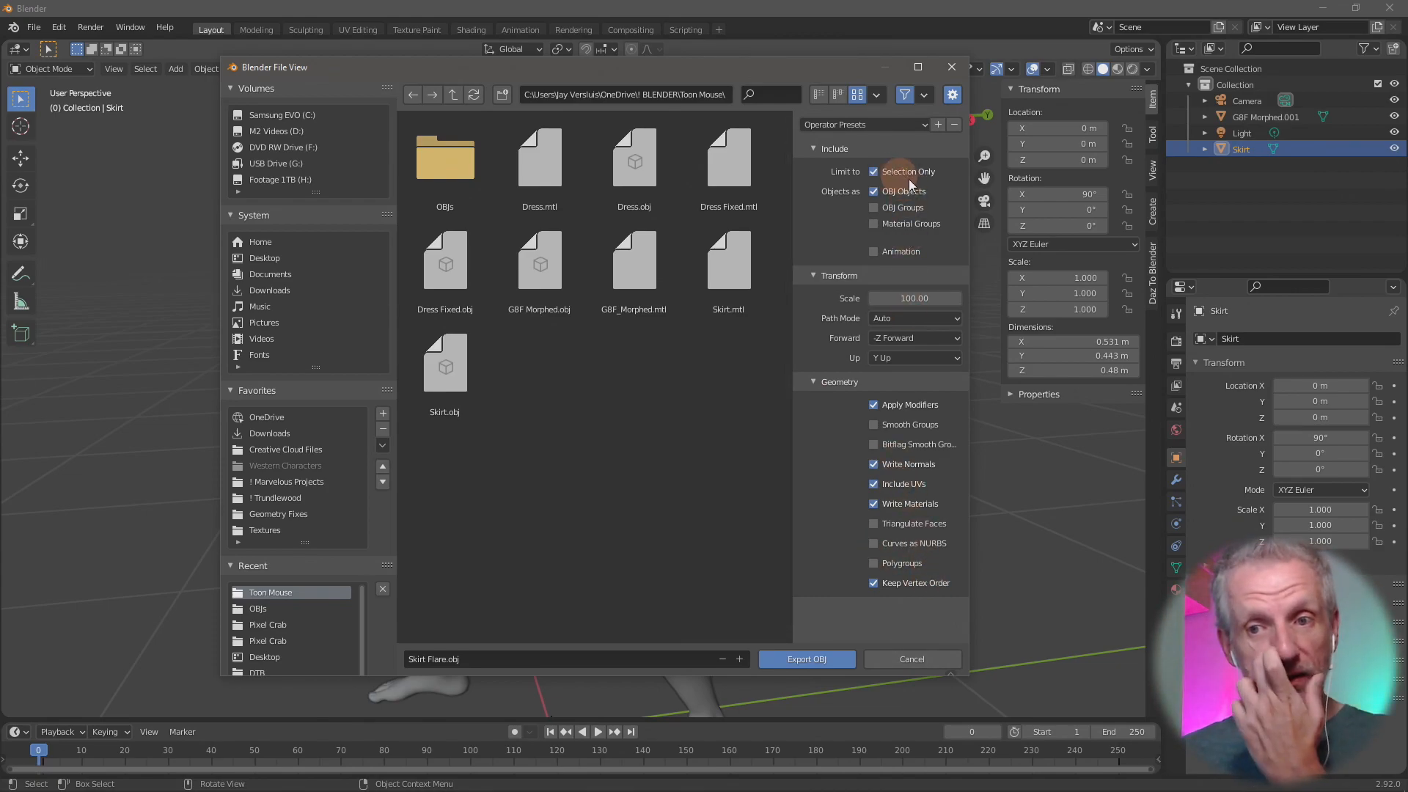
click(815, 658)
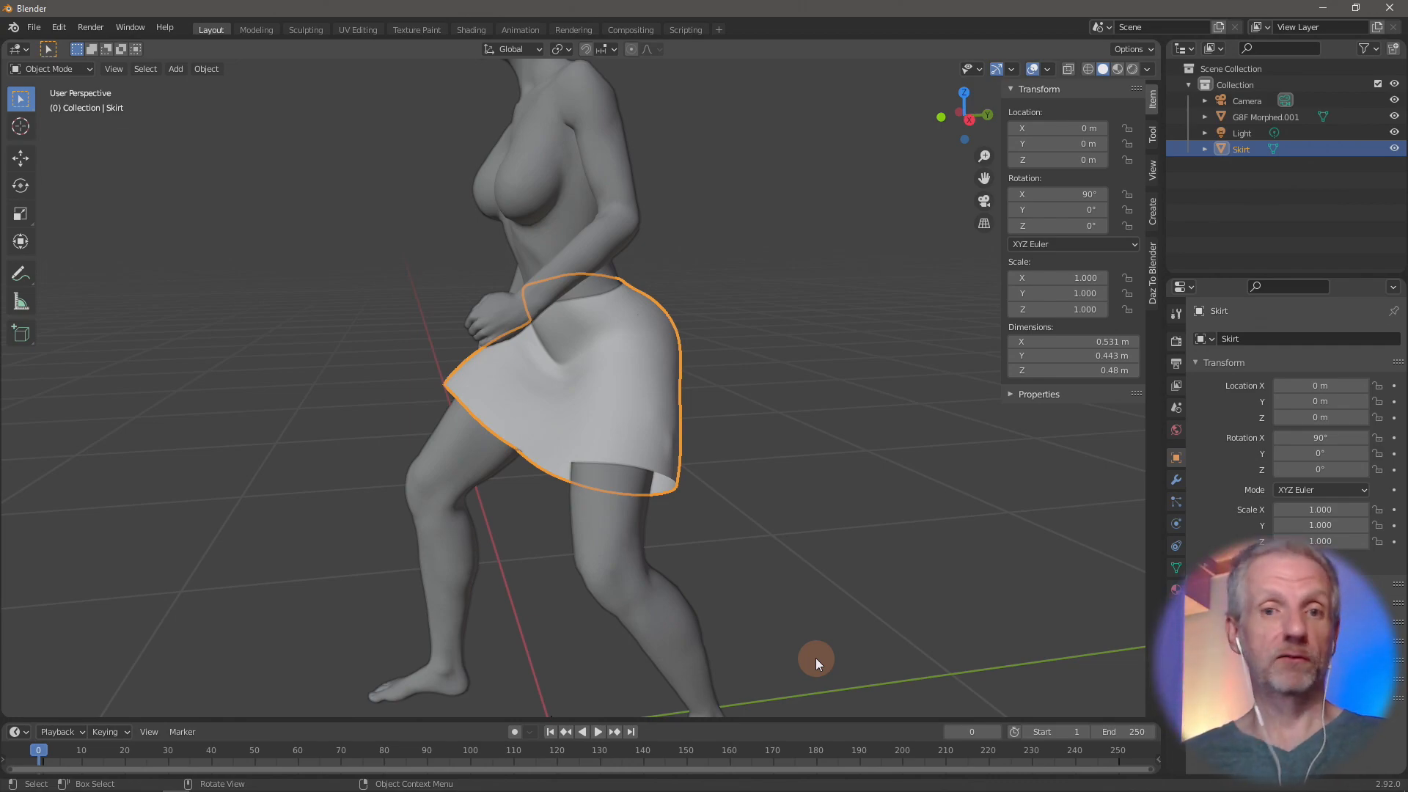
Step: Switch to DAZ Studio, check the Bunny Dreams Skirt's mesh smoothing options, and set its mesh Resolution Level to Base
key(alt+Tab)
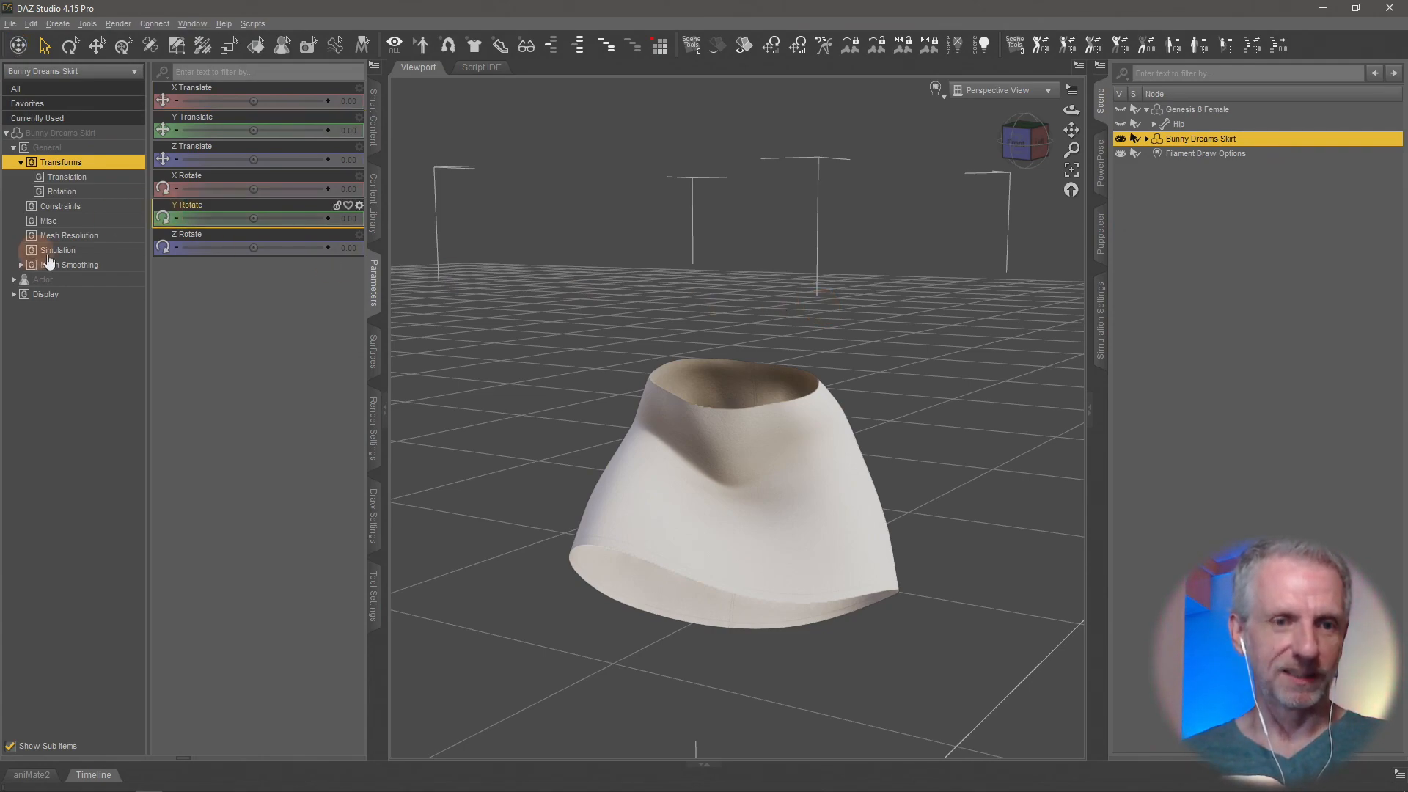
click(79, 267)
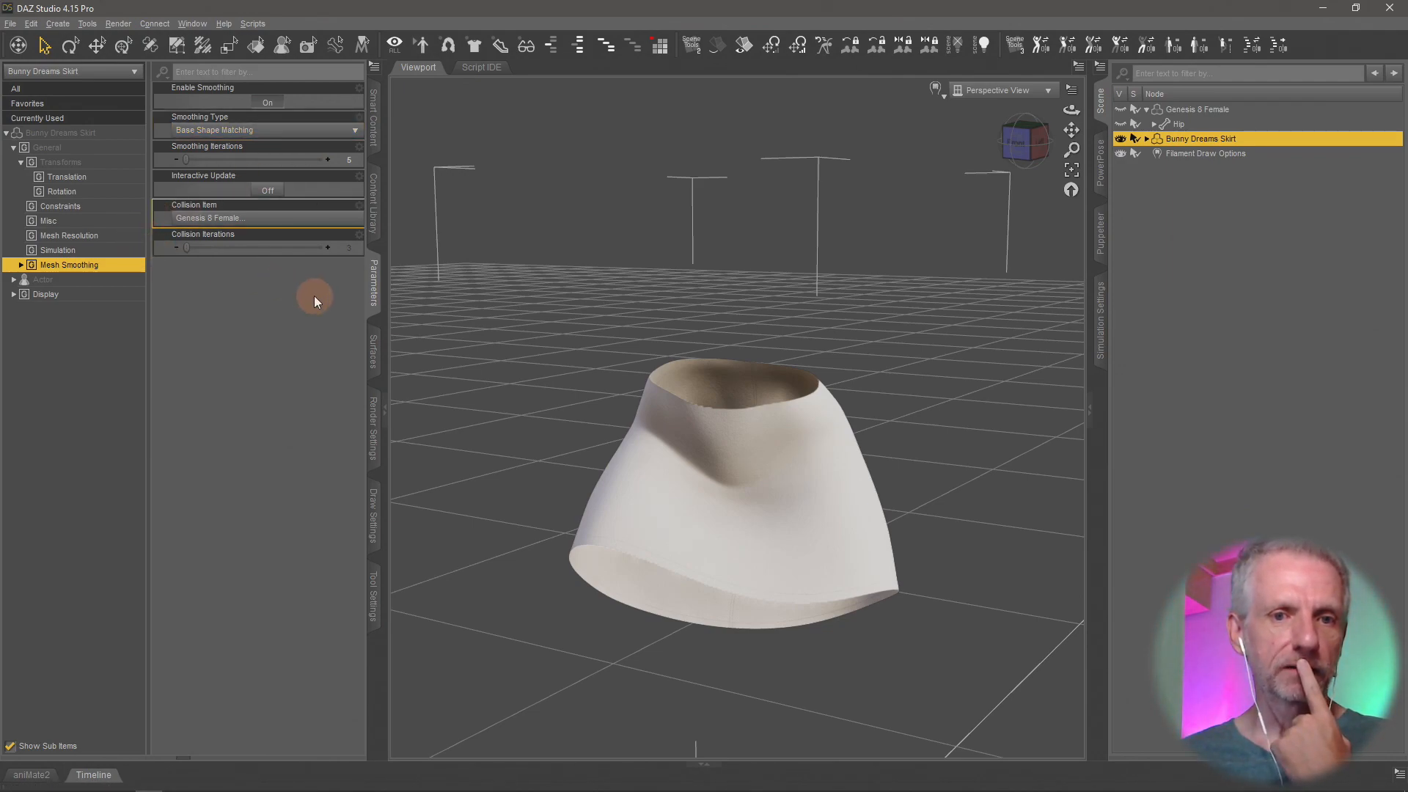
click(340, 137)
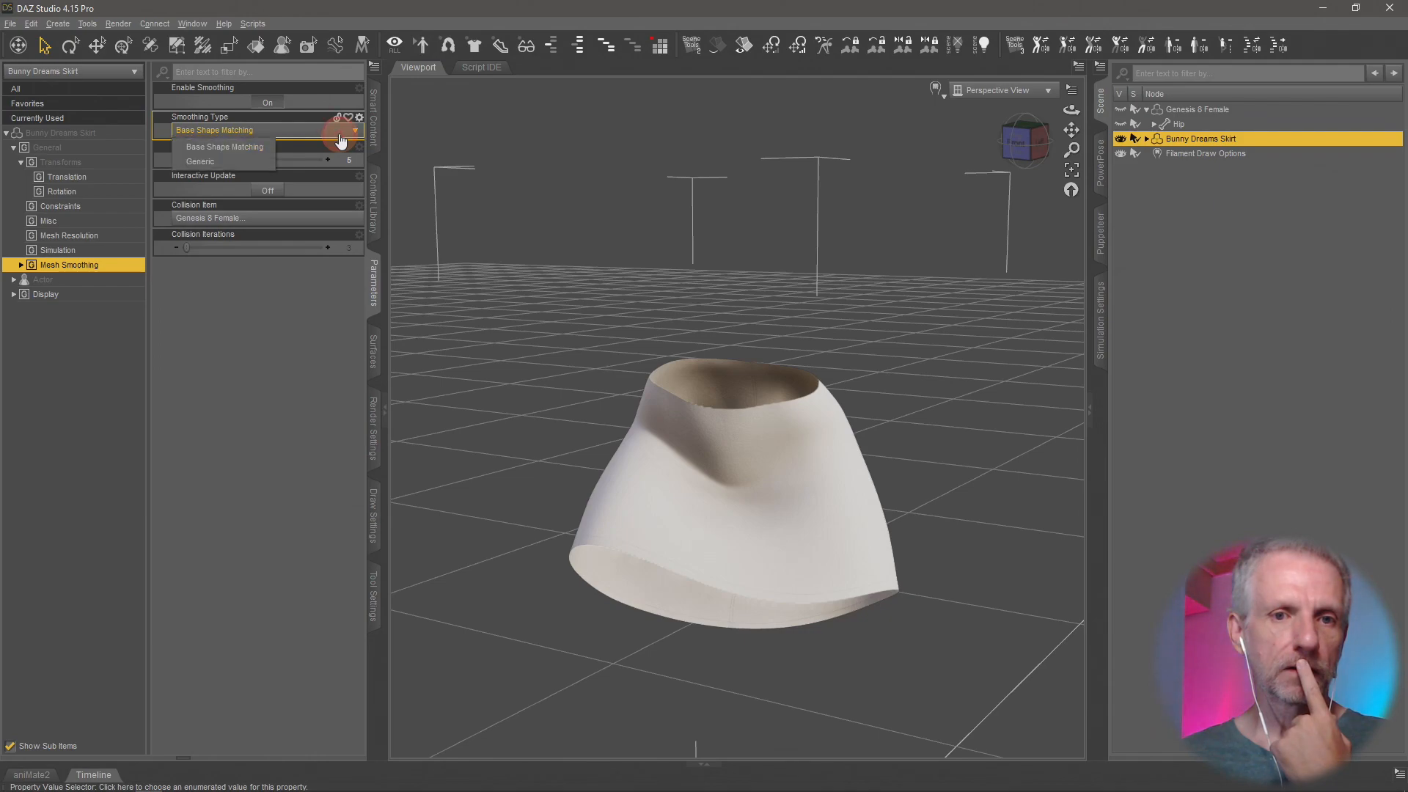
click(248, 387)
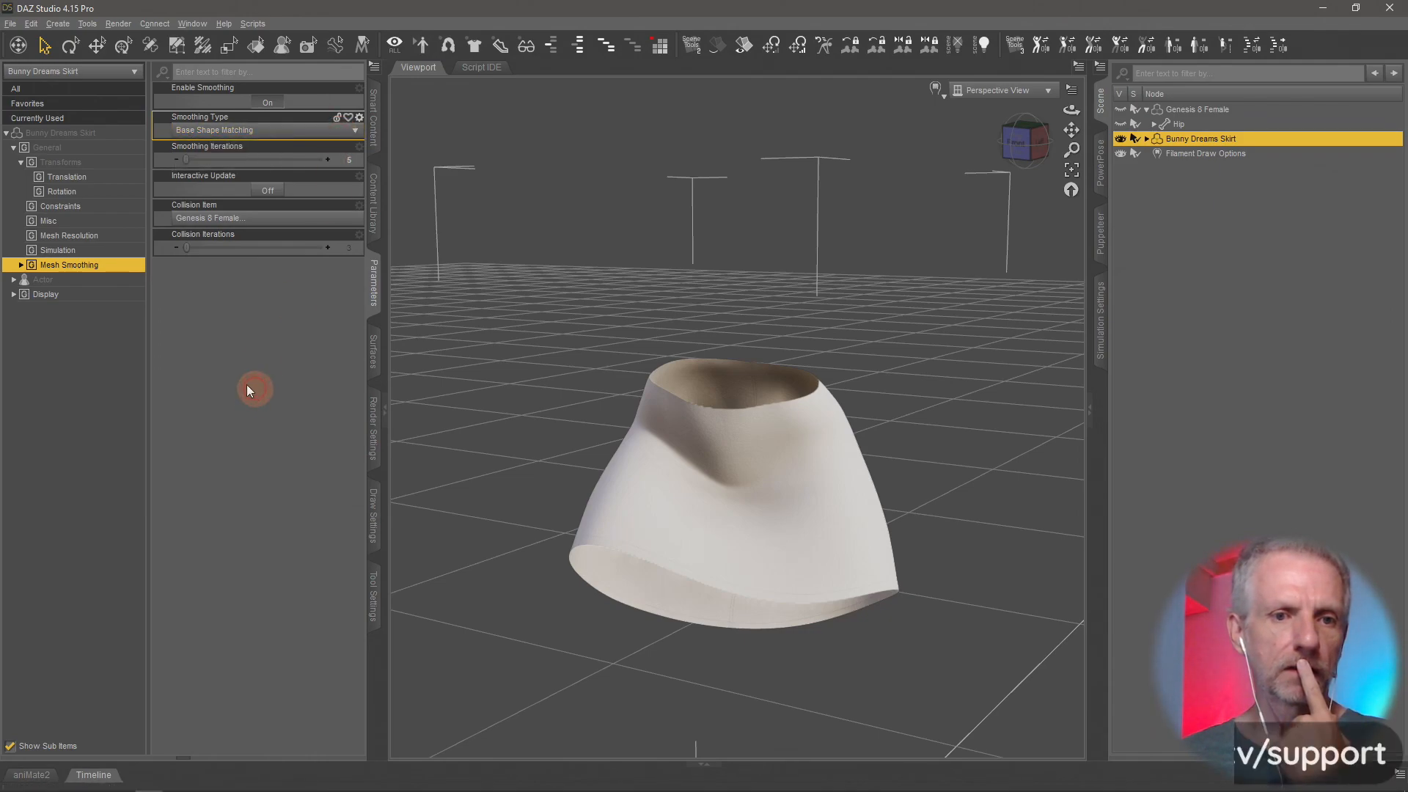
click(104, 236)
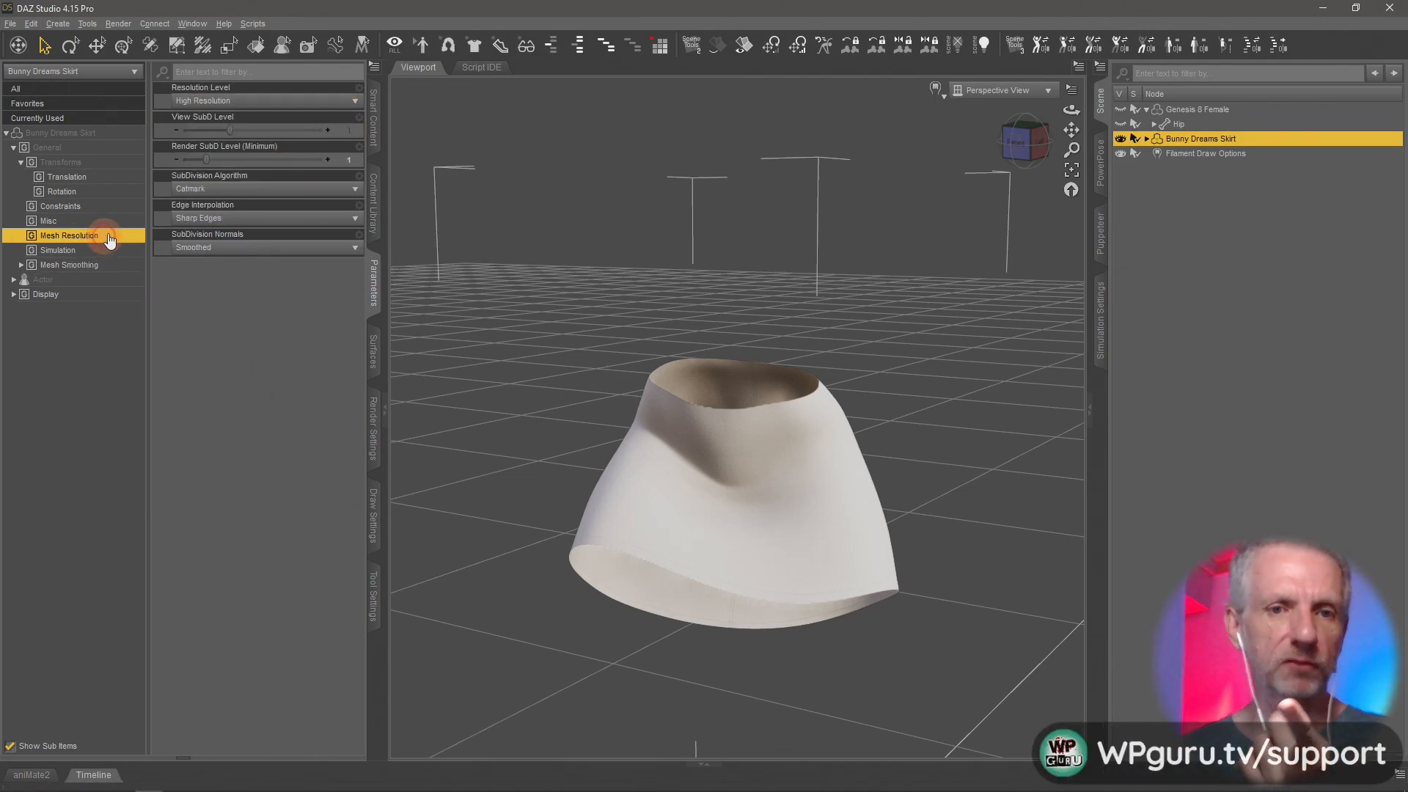
click(323, 108)
click(227, 120)
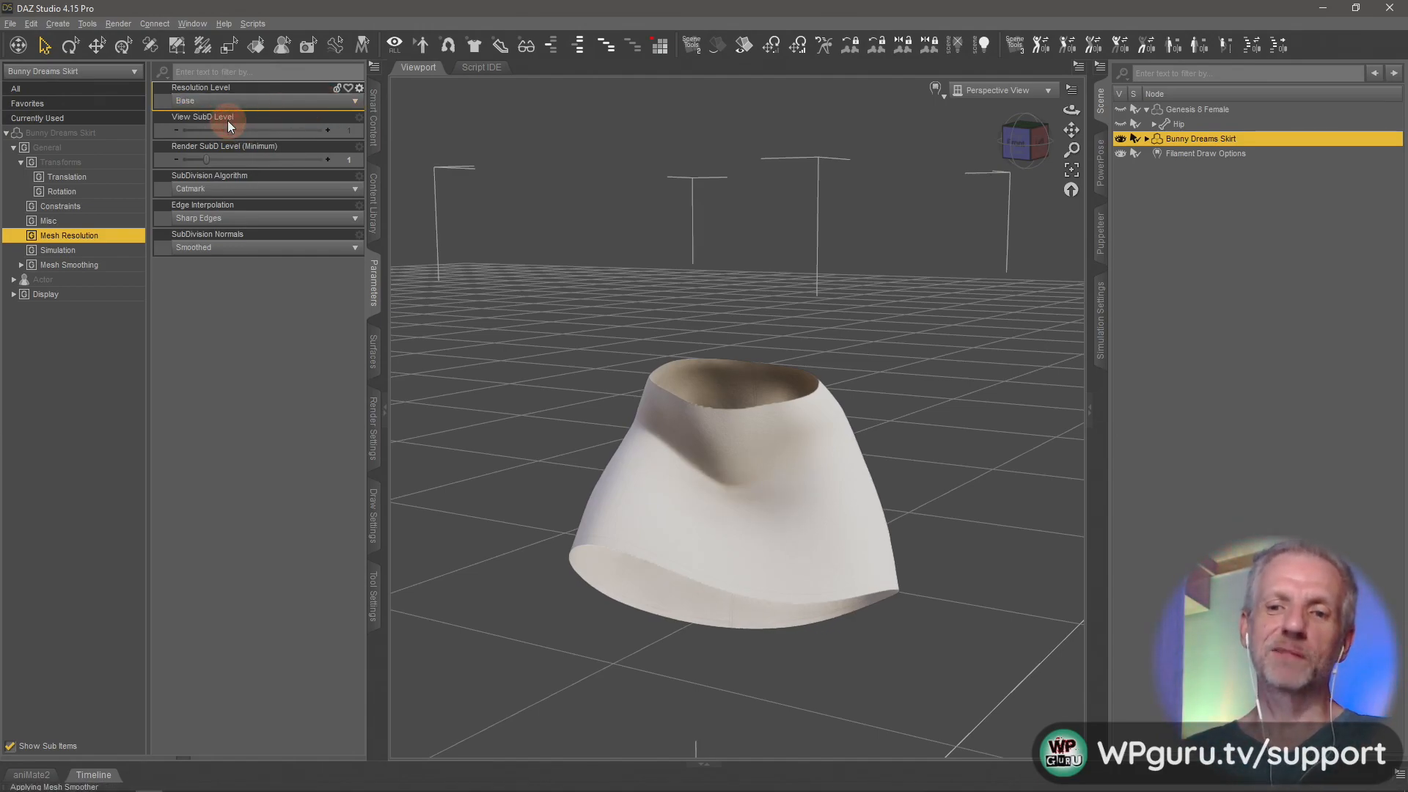
Step: Export the base-resolution skirt over the existing Skirt.obj in the Toon Mouse folder, accepting the current OBJ export options
click(11, 23)
click(99, 197)
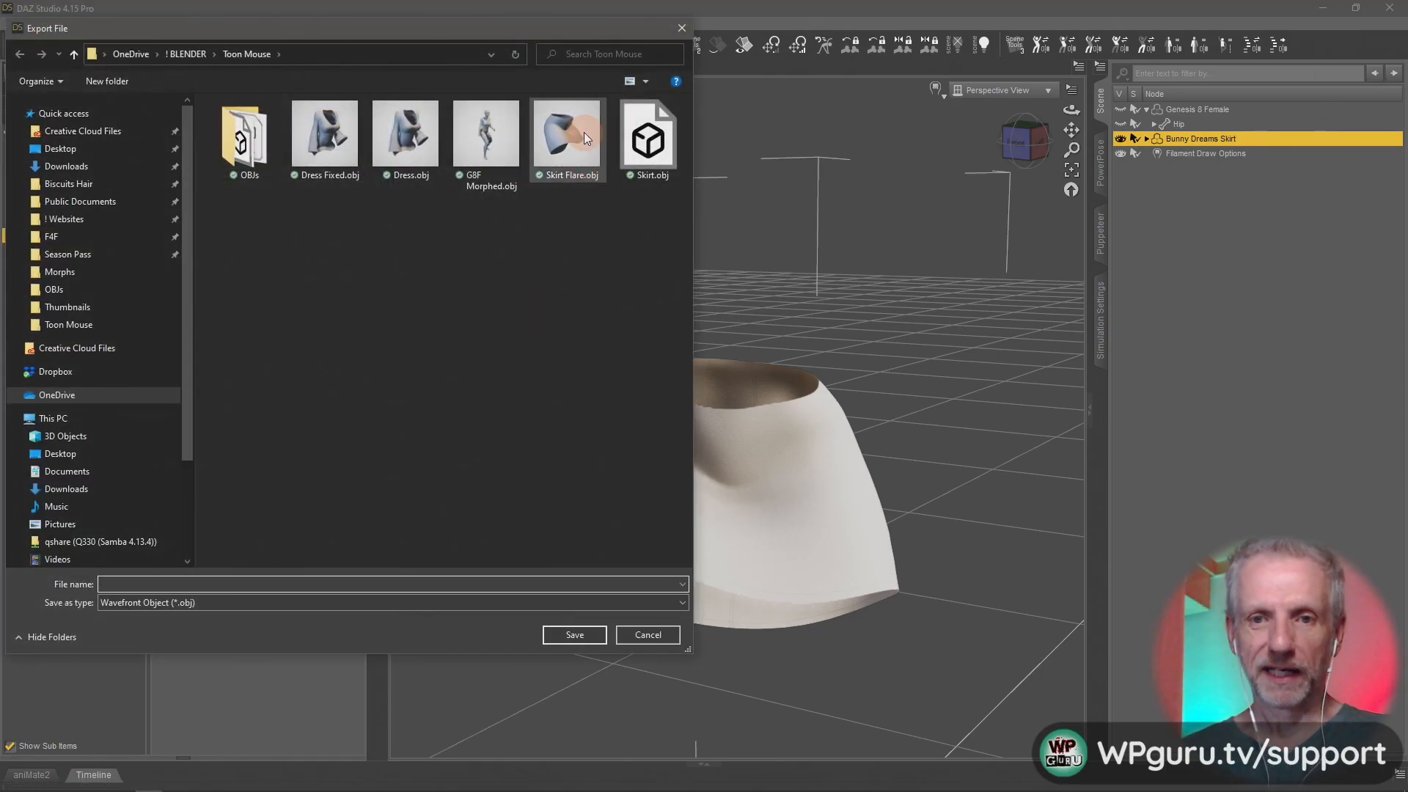
click(657, 150)
click(579, 635)
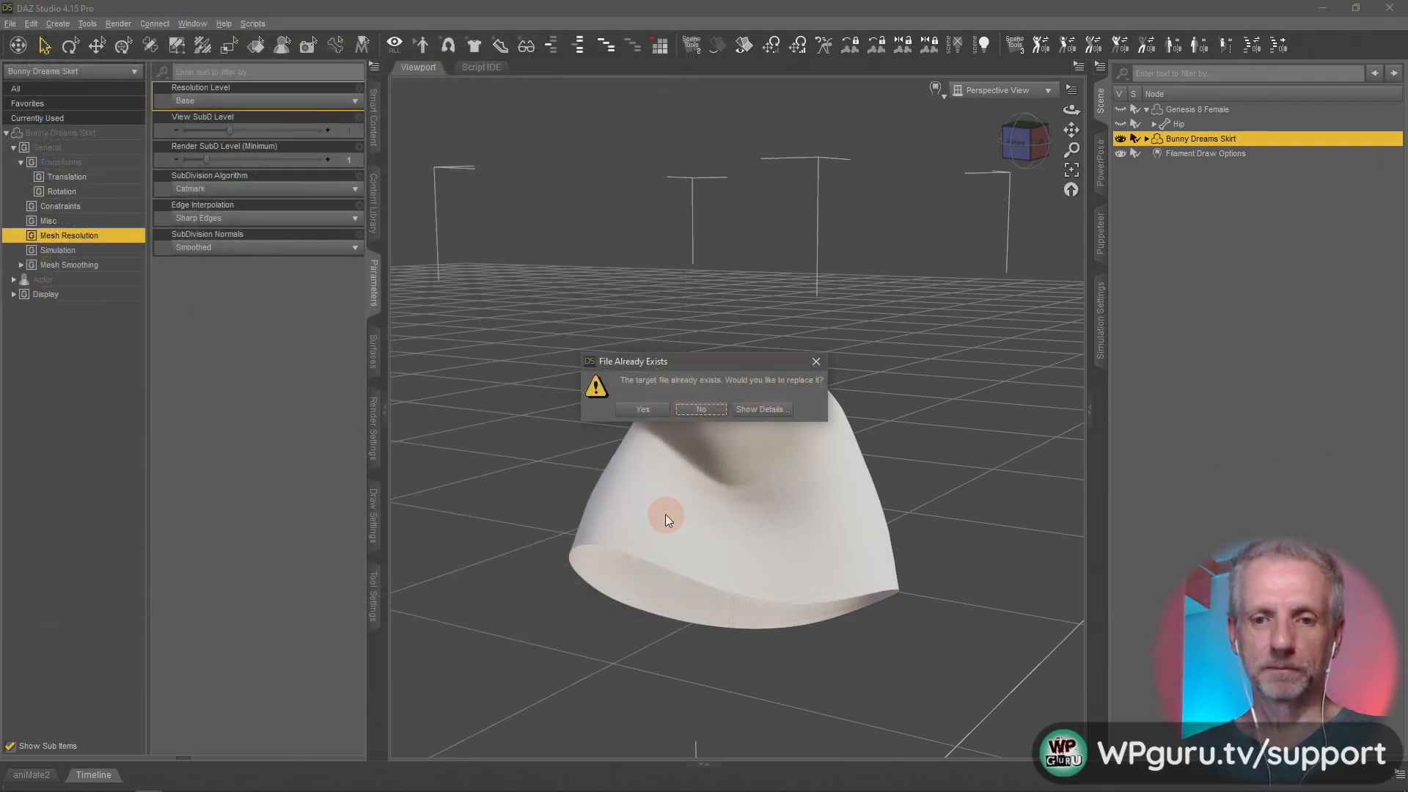
click(637, 413)
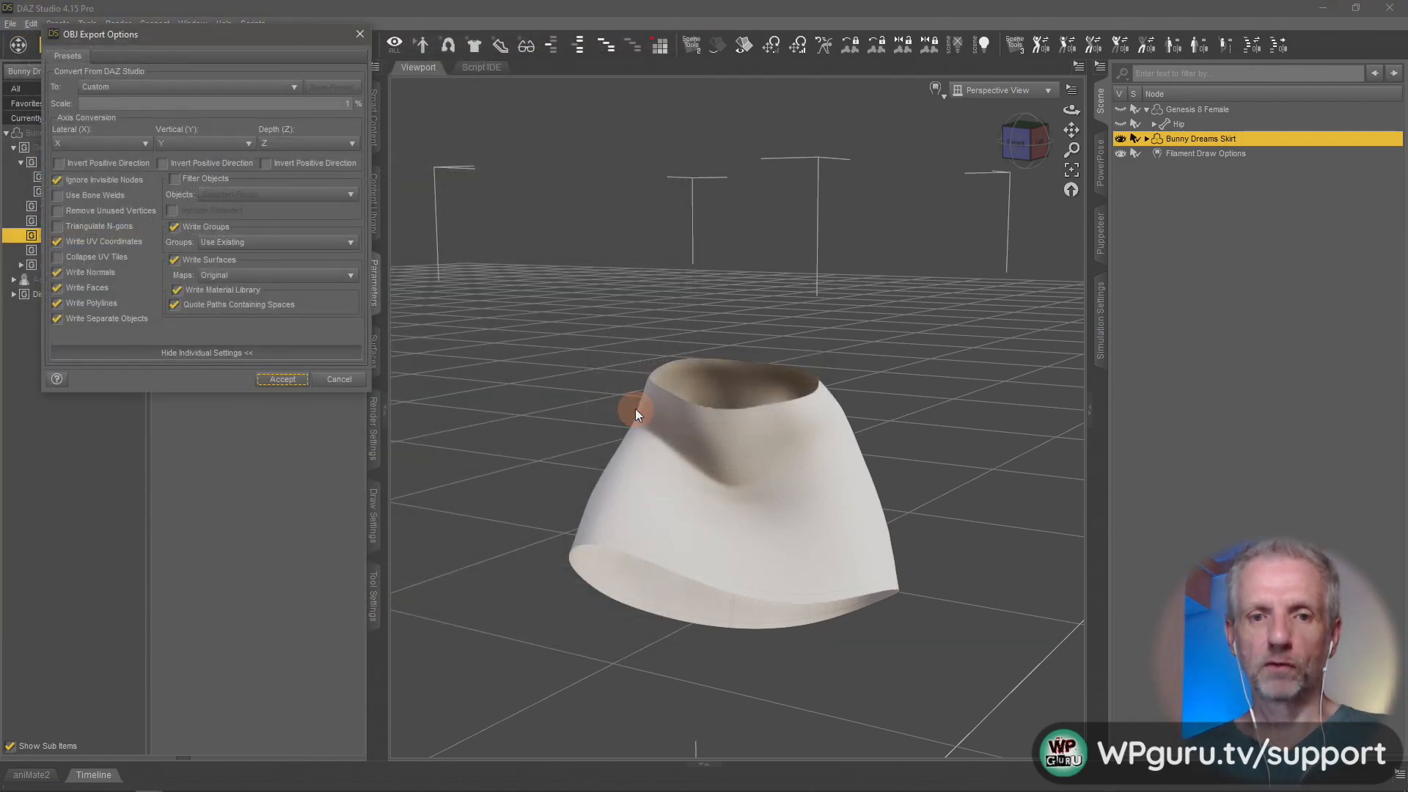
click(276, 381)
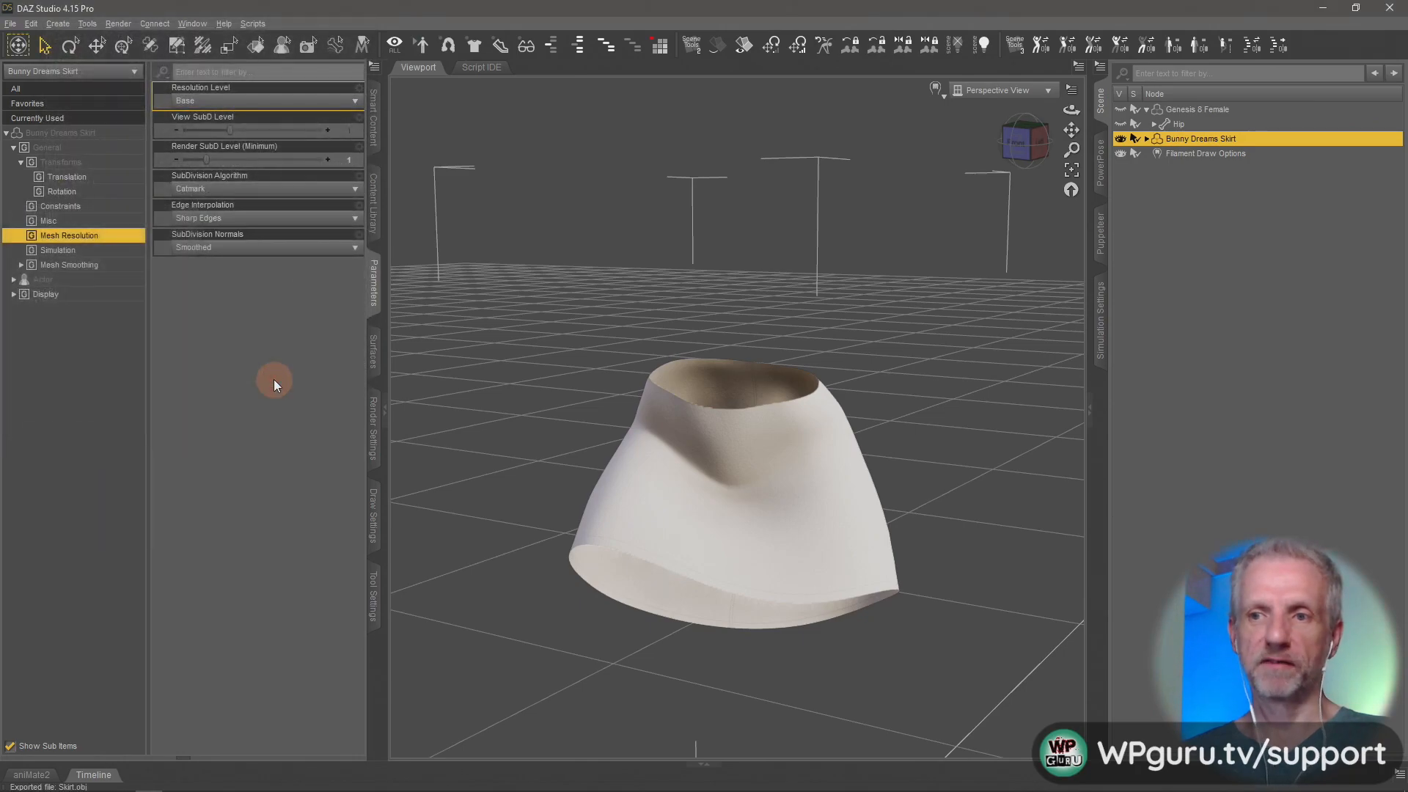
Step: Switch back to Blender and delete the old high-resolution skirt from the scene
key(alt+Tab)
key(x)
click(693, 377)
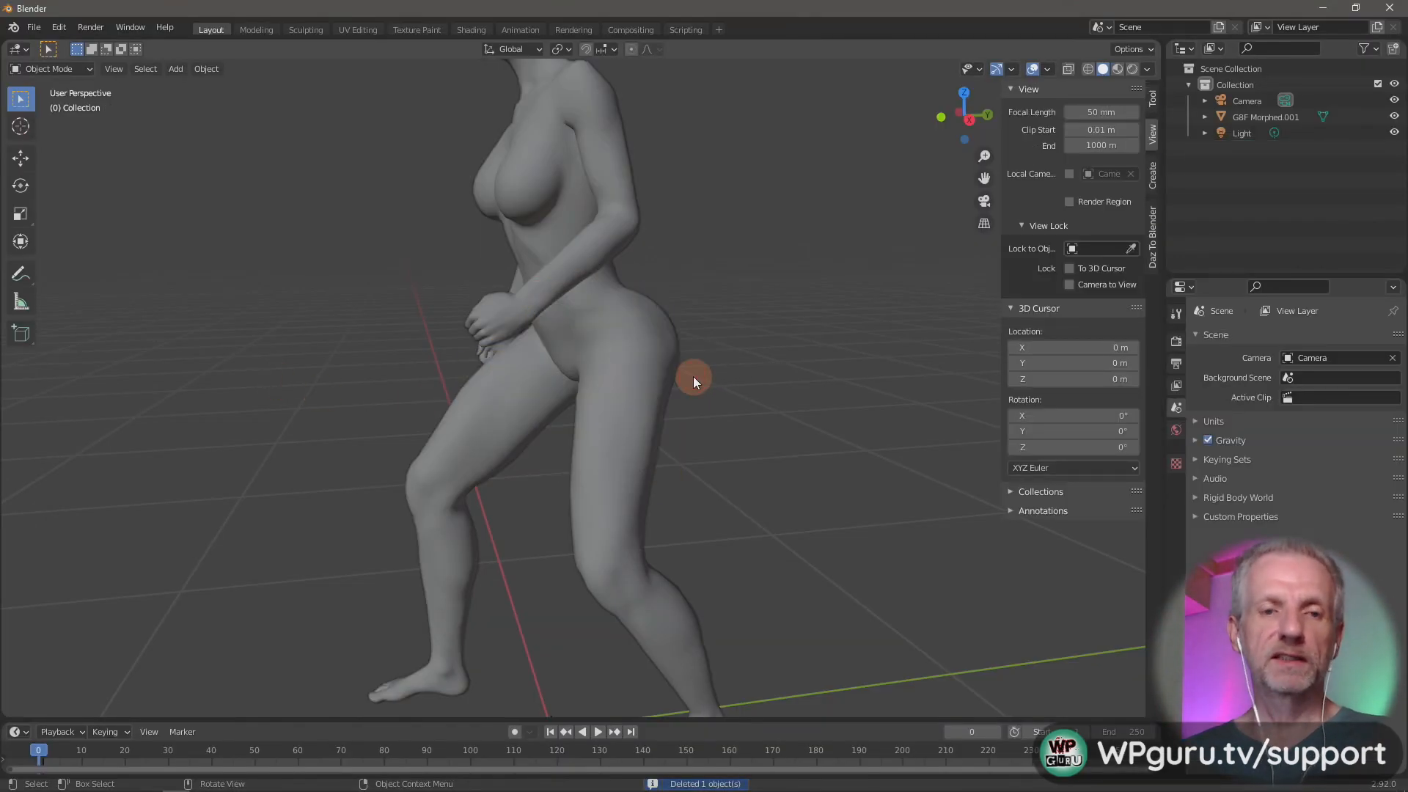
Step: Import the re-exported Skirt.obj from the Toon Mouse folder as a Wavefront OBJ
click(34, 27)
mouse_move(122, 253)
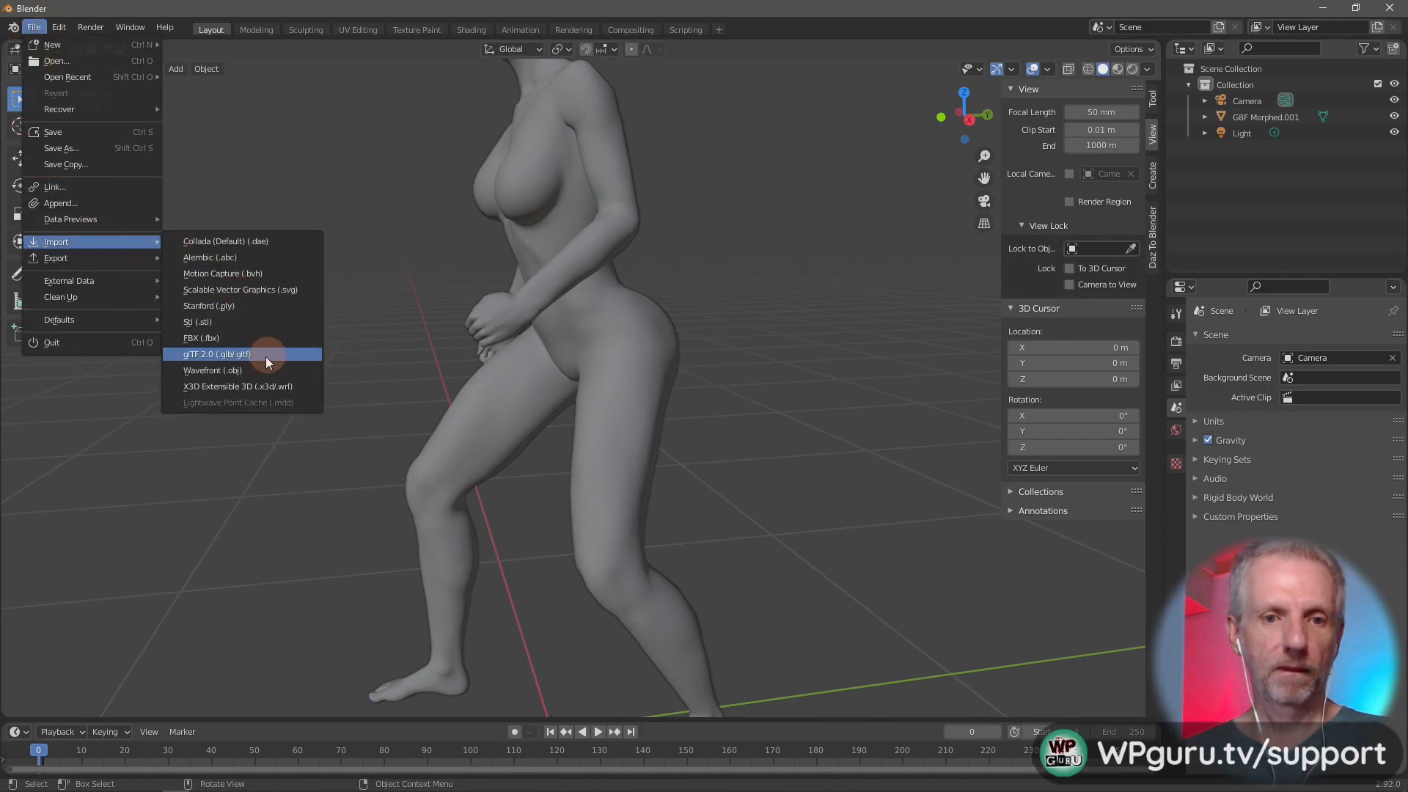
click(257, 369)
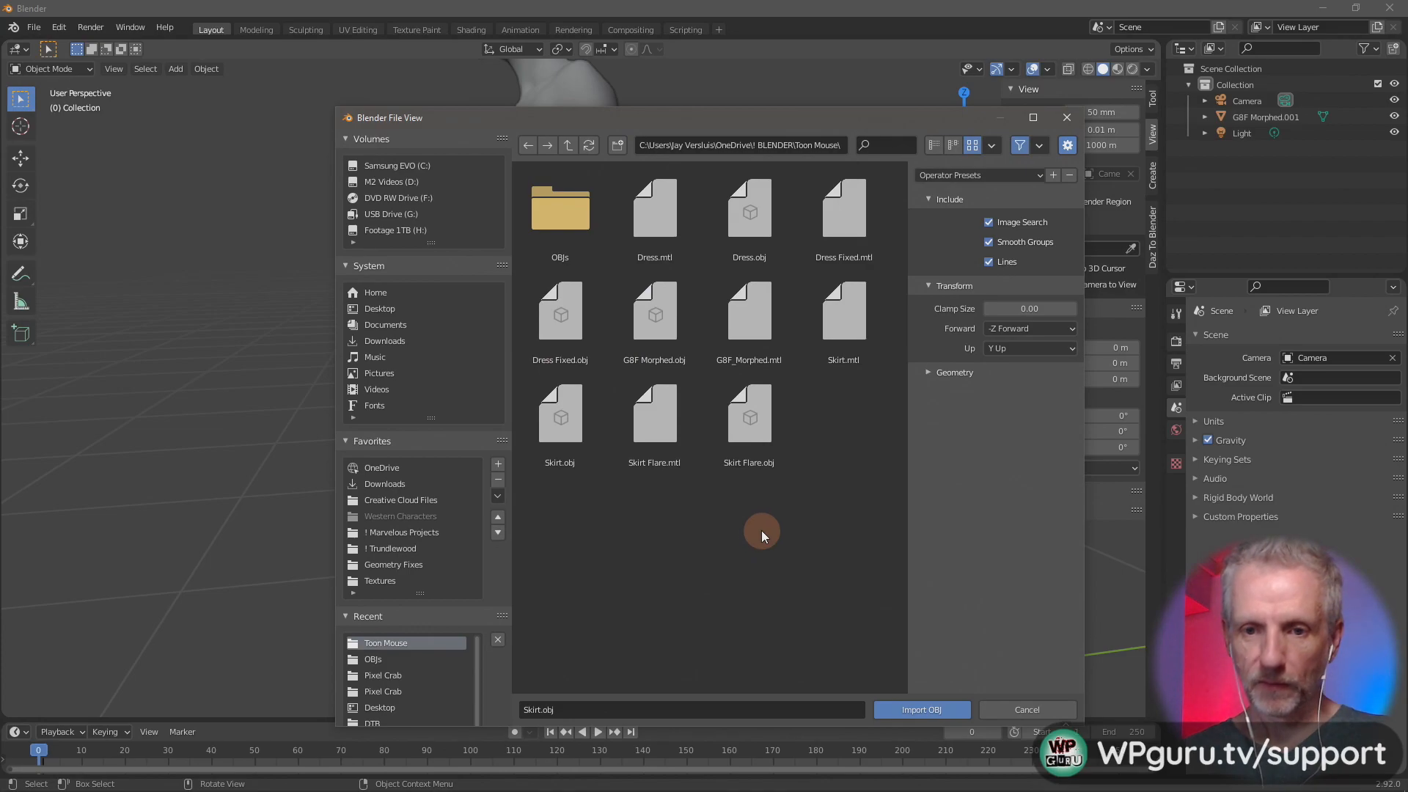
click(560, 415)
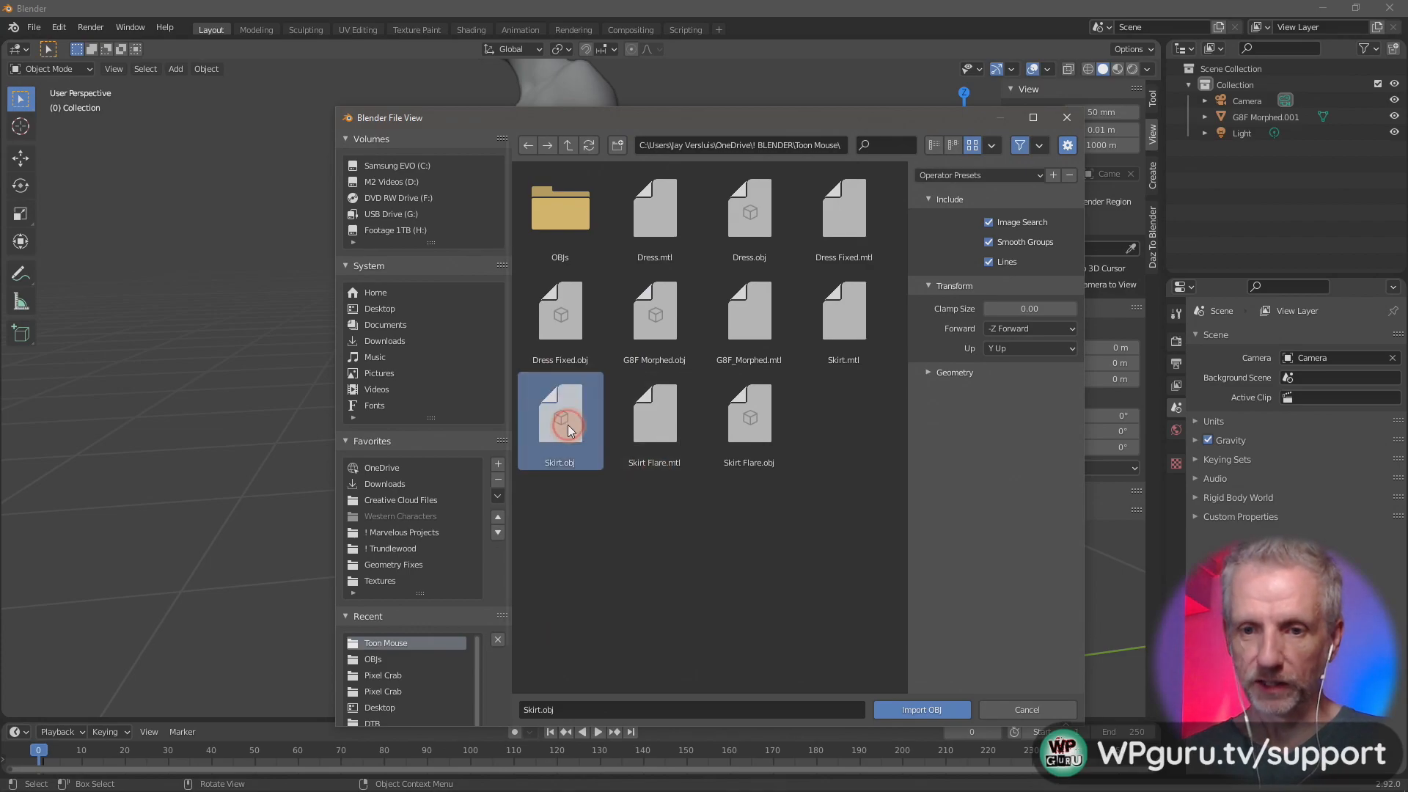
click(922, 710)
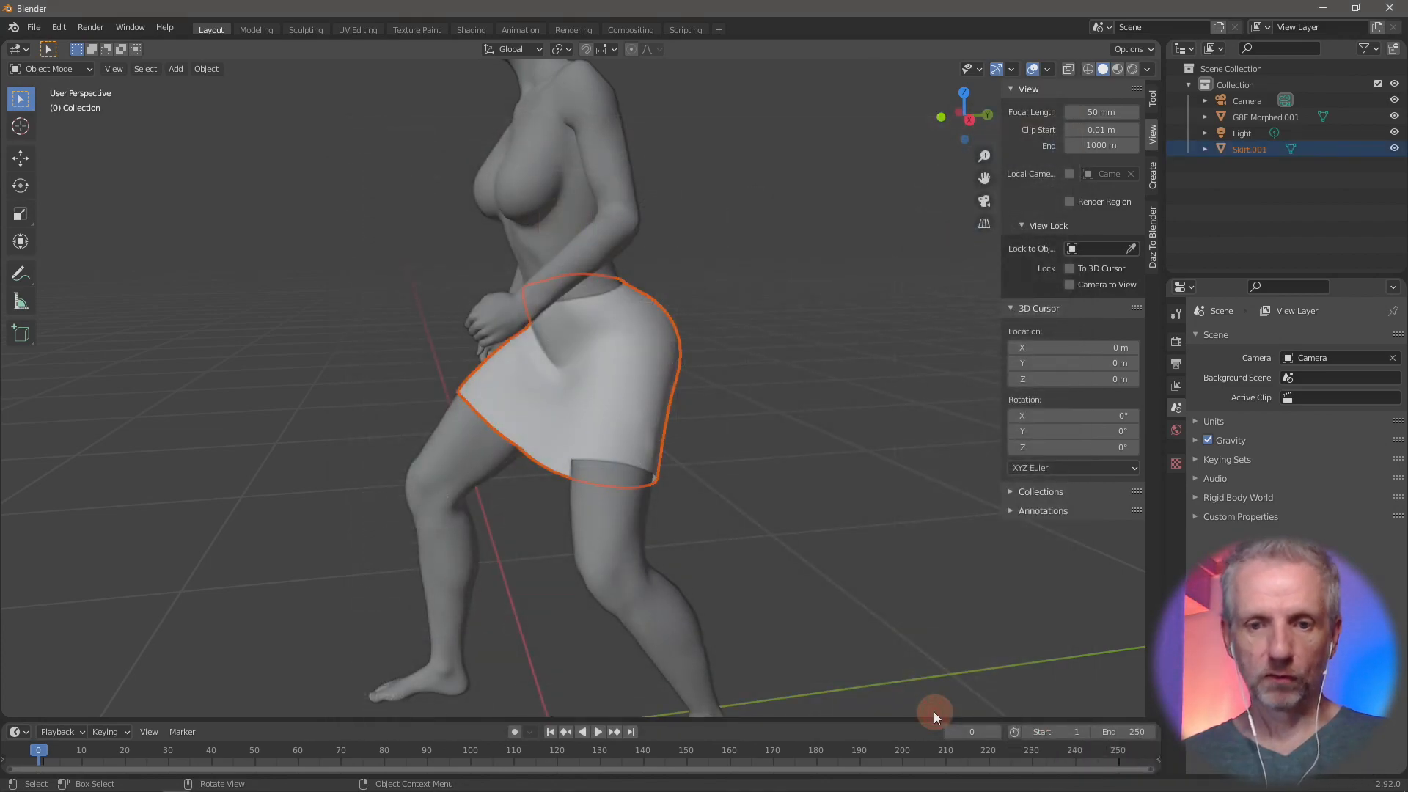
Step: Select the newly imported skirt, put it in Edit Mode and deselect its whole mesh
click(802, 476)
click(647, 392)
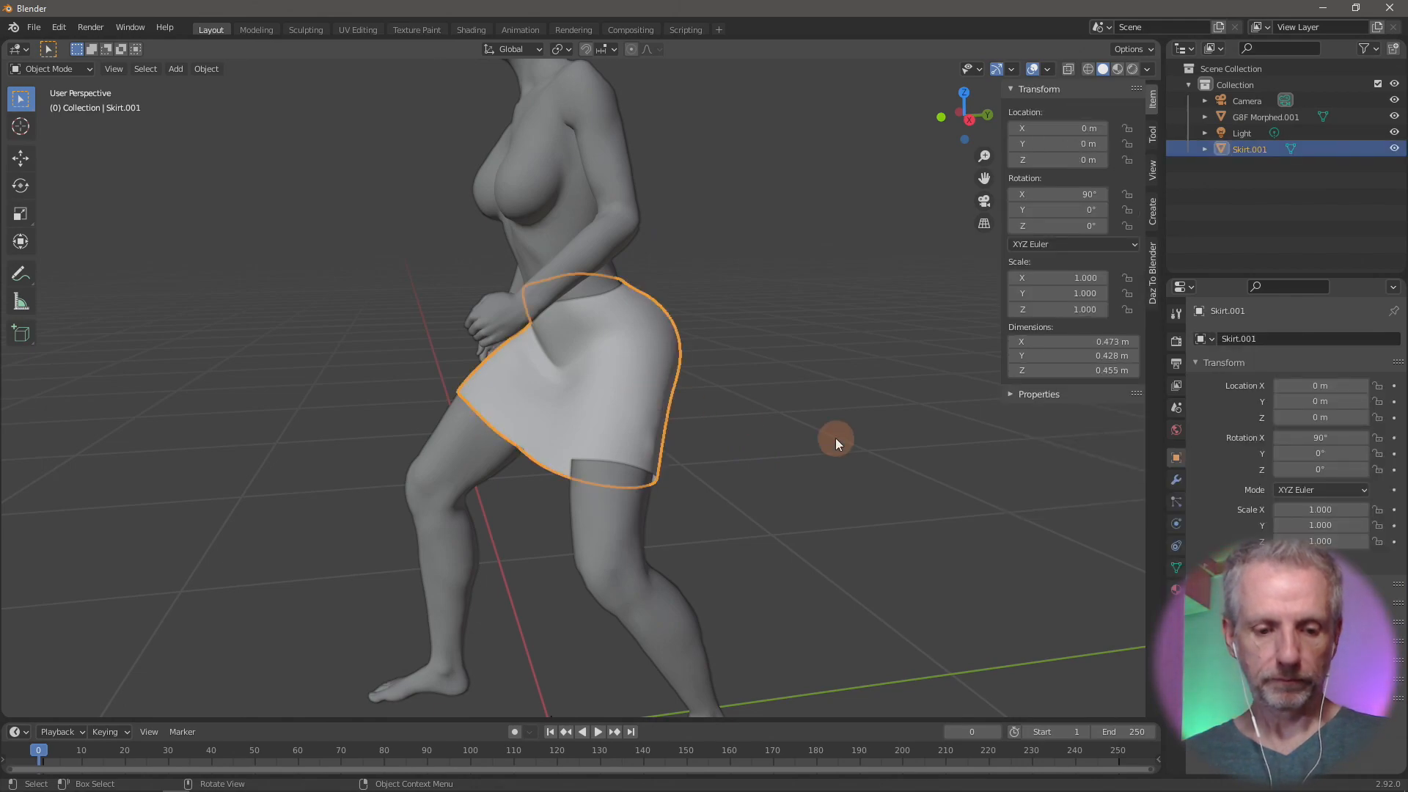
key(Tab)
key(KP_Decimal)
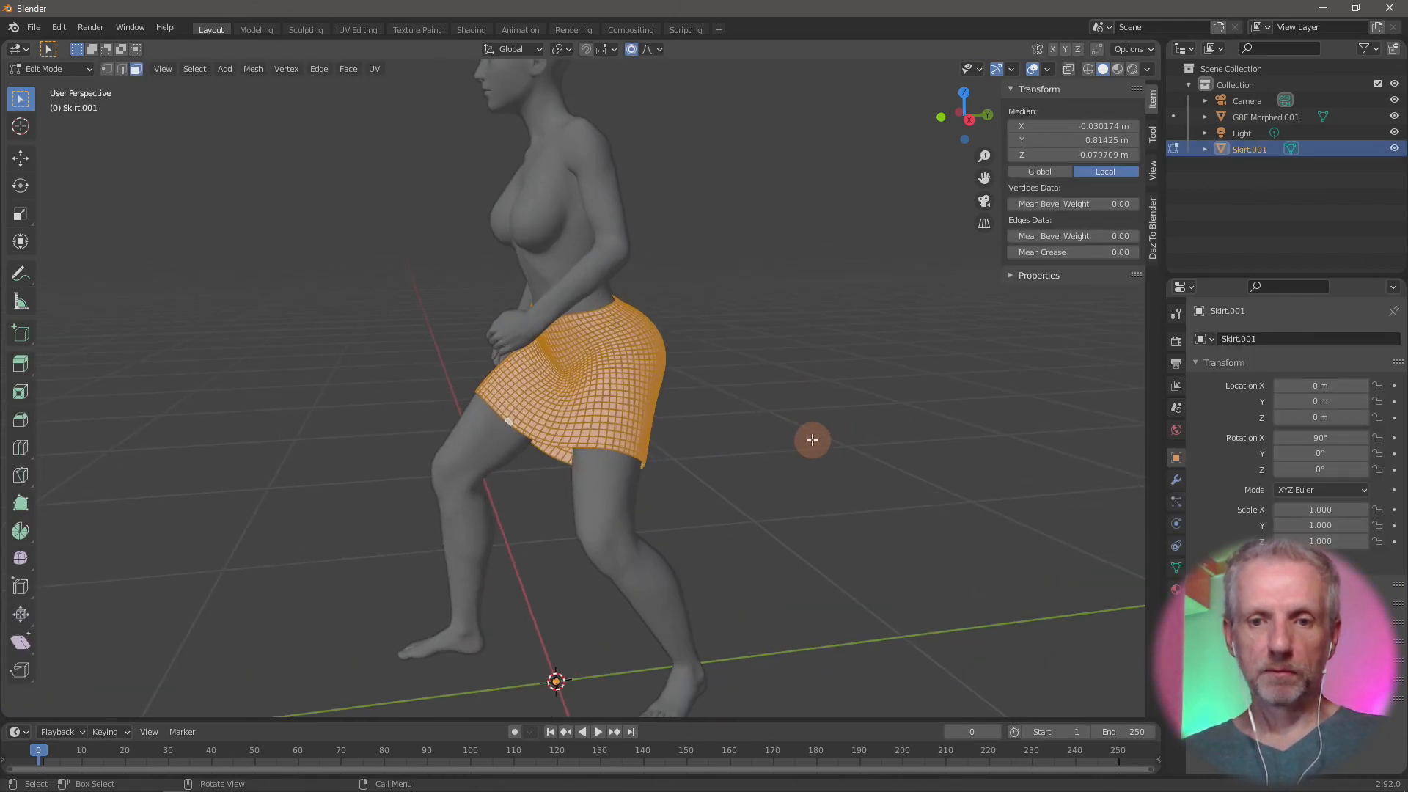
middle_drag(812, 439, 912, 450)
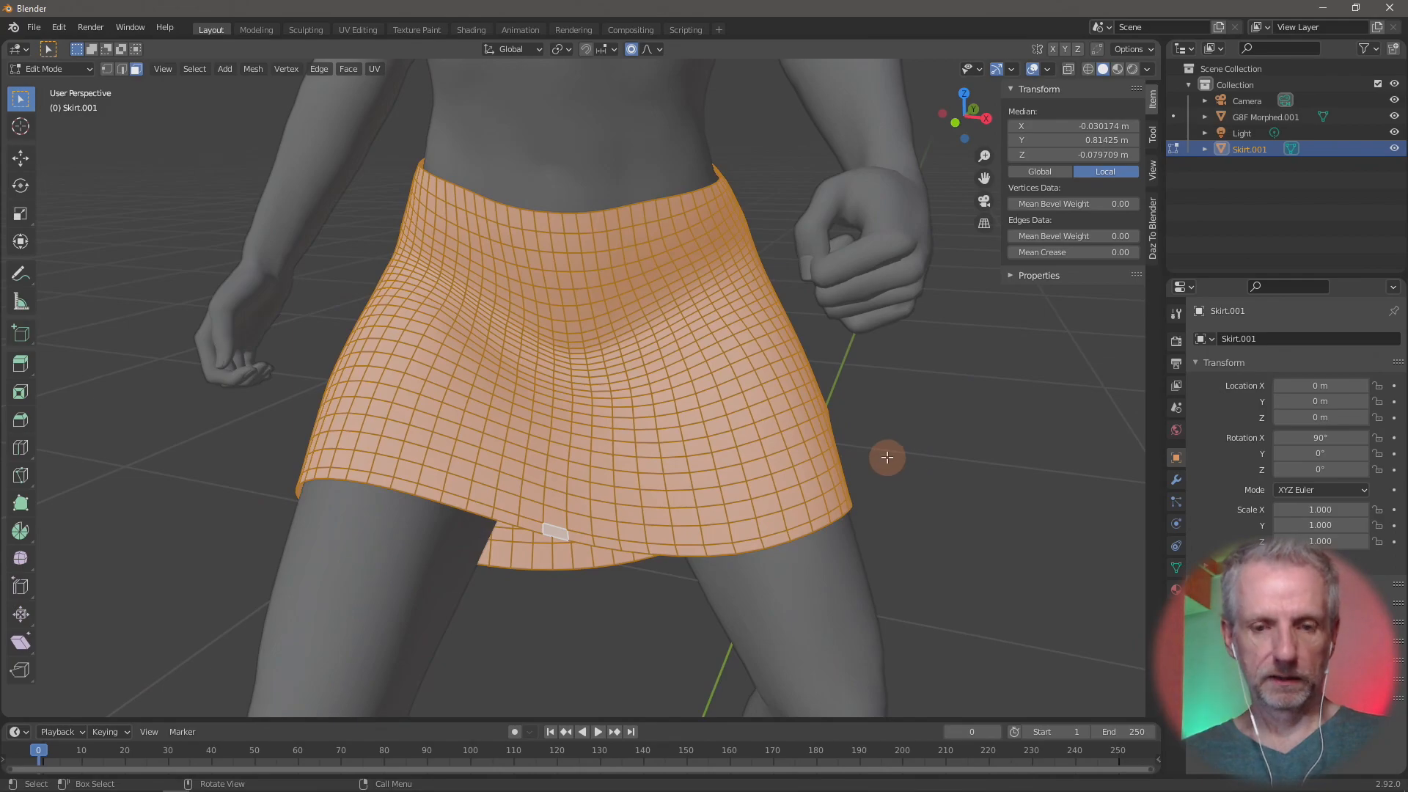
click(889, 456)
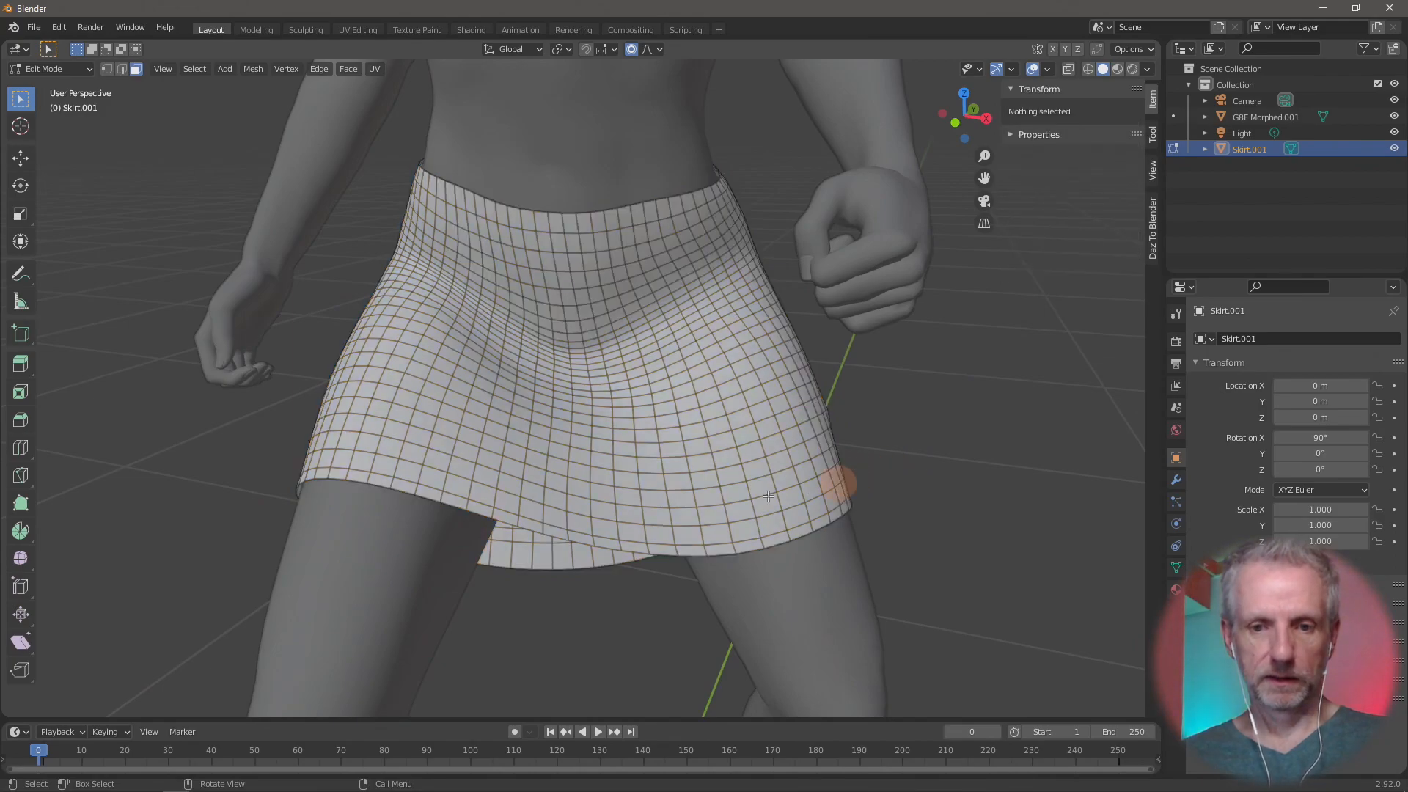
alt+click(636, 546)
click(644, 597)
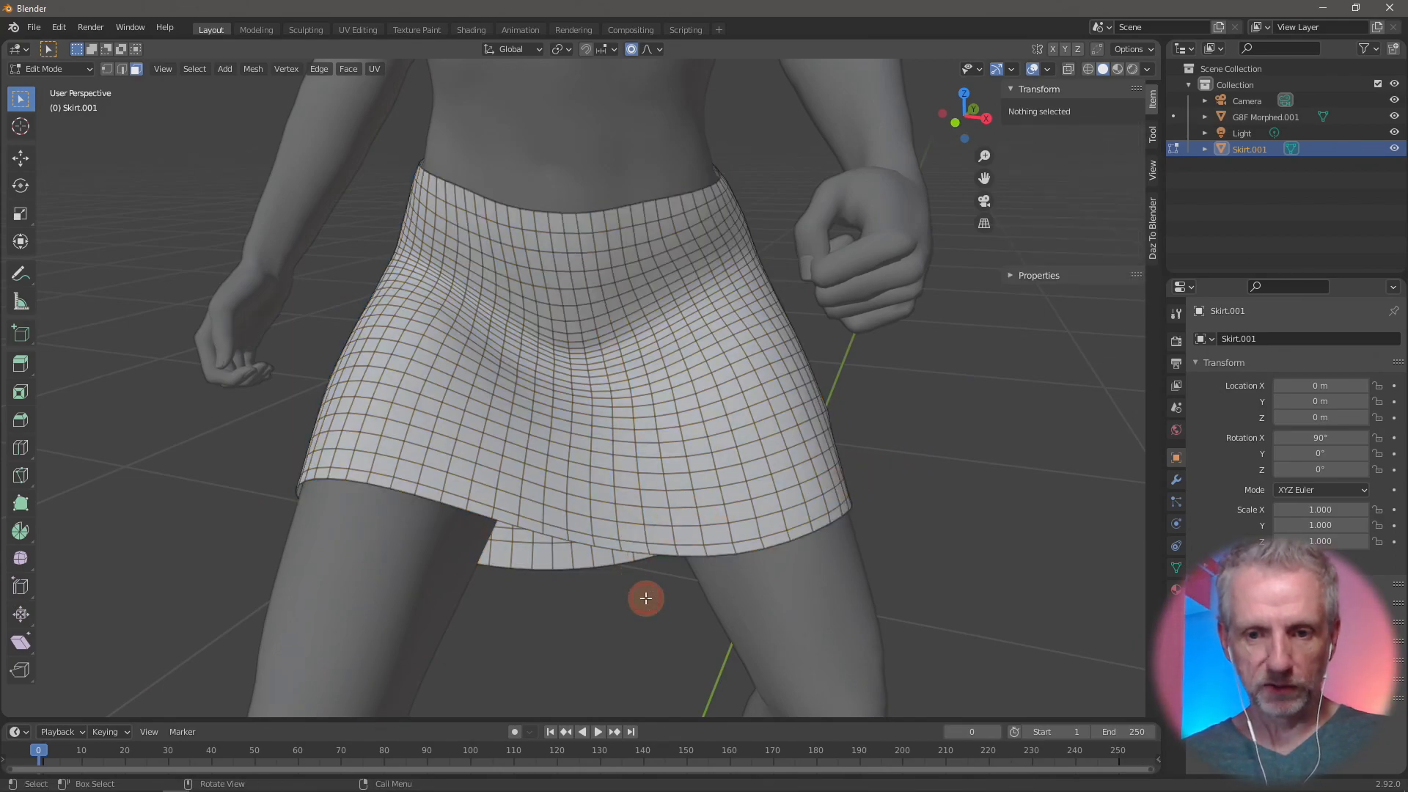
alt+click(604, 543)
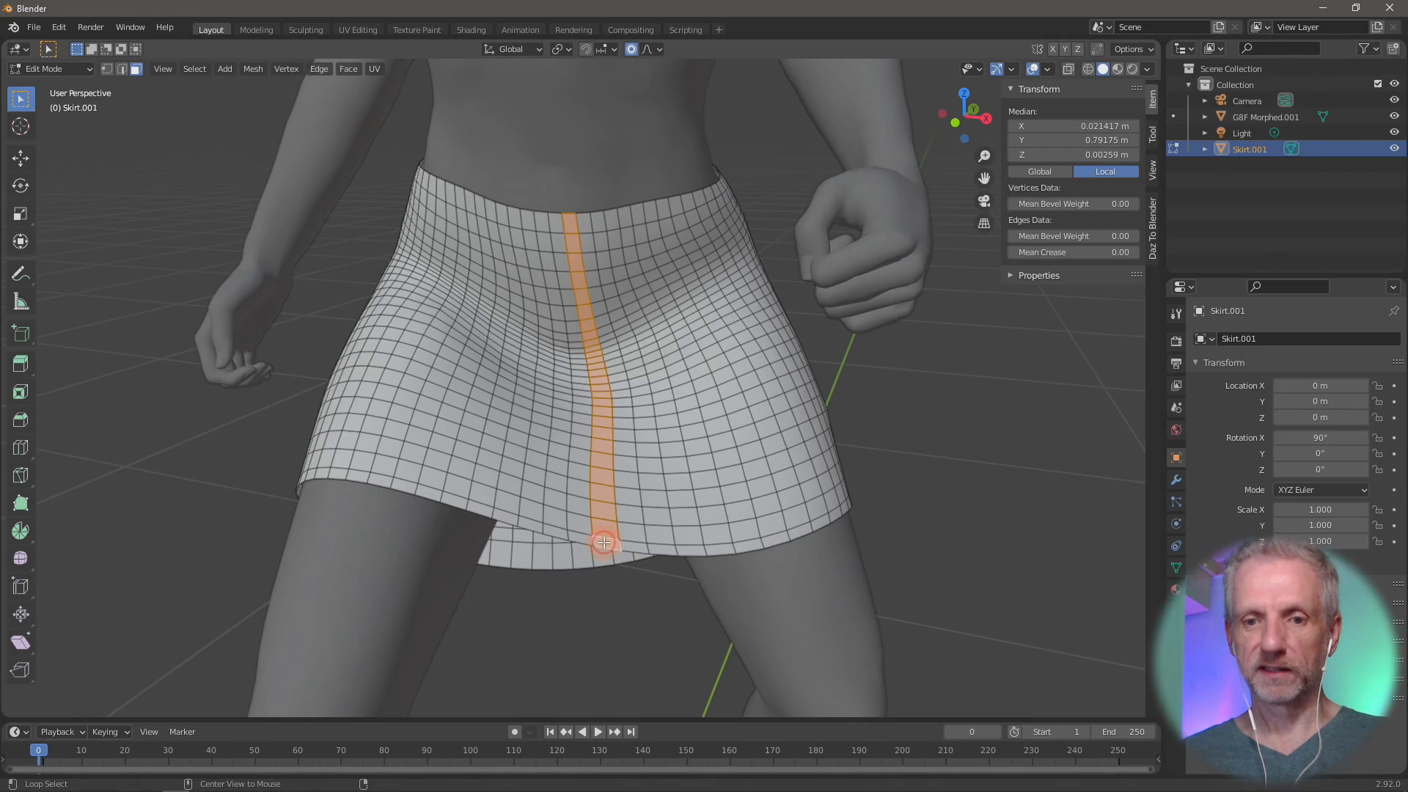
click(614, 625)
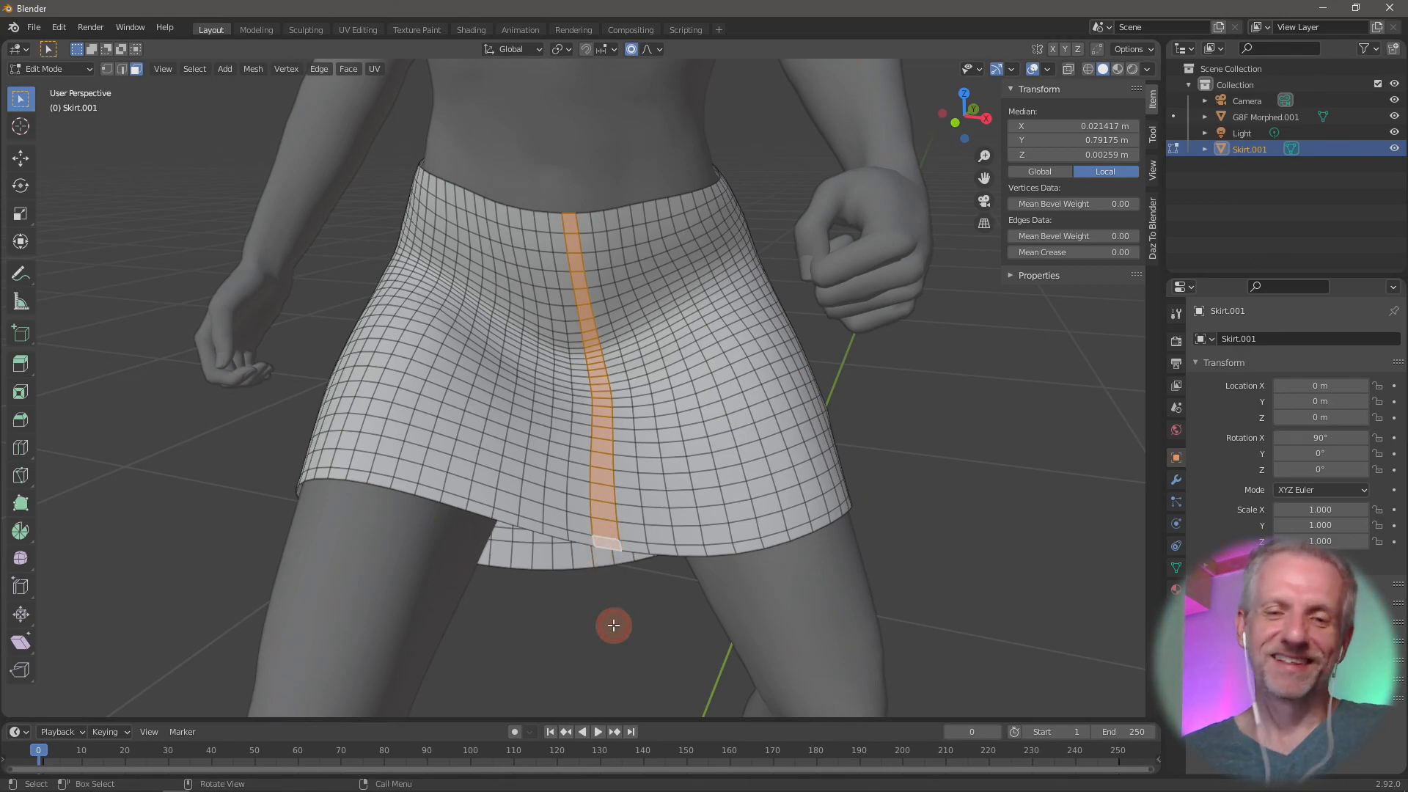
ctrl+click(606, 544)
Step: Select the face loop around the skirt's hem, scale it up by about 1.13 with smooth proportional editing, and return to Object Mode
middle_drag(665, 658, 626, 607)
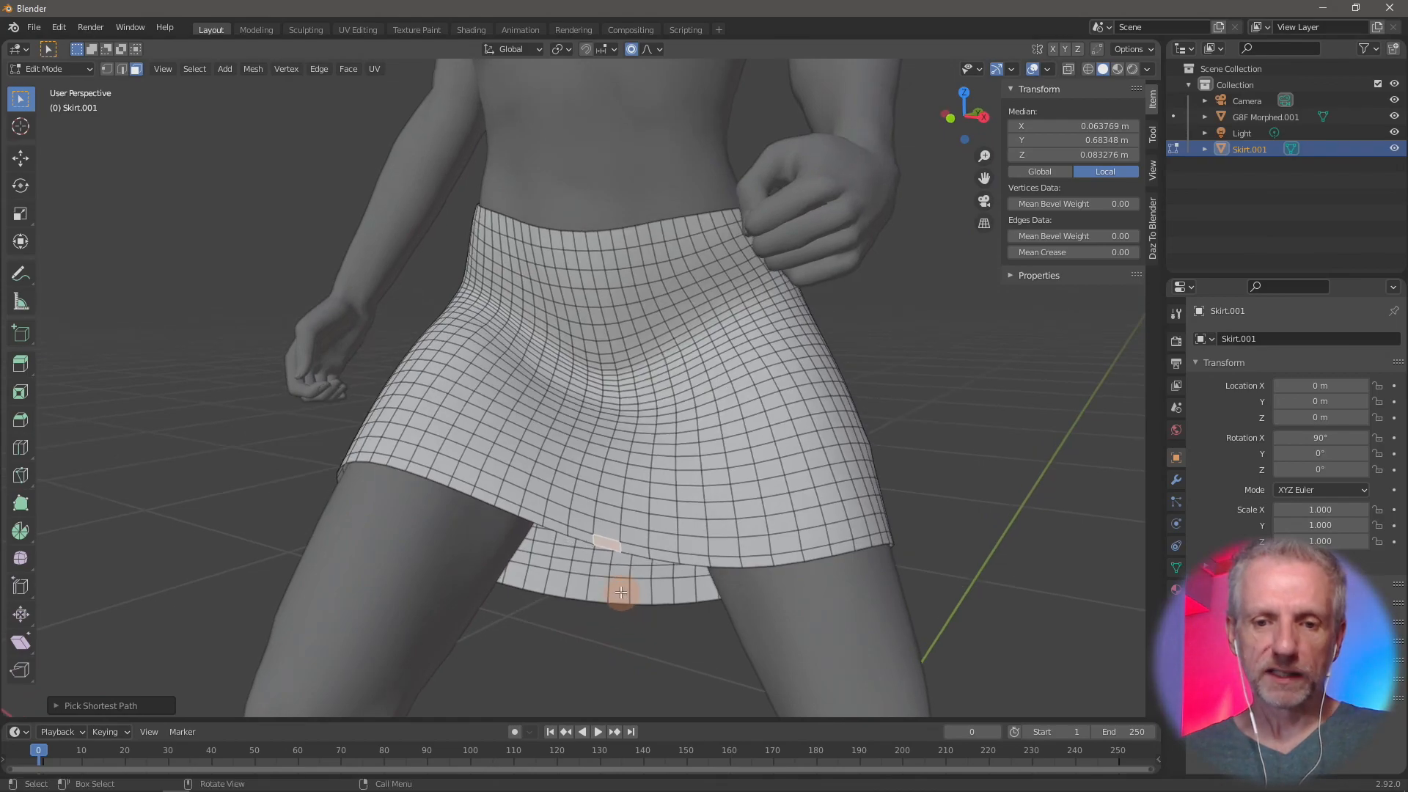
alt+click(621, 591)
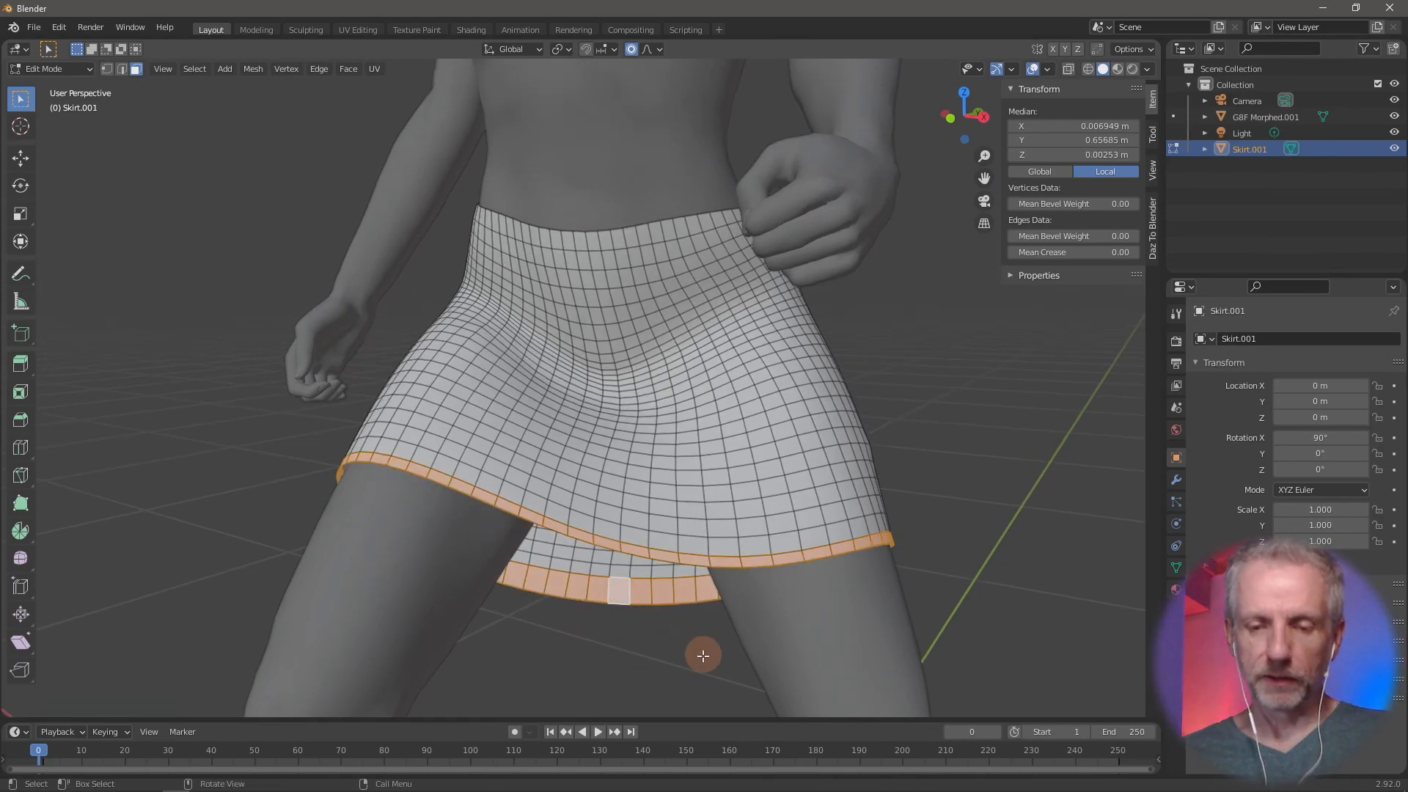
mouse_move(705, 654)
middle_down()
mouse_move(660, 670)
mouse_move(731, 663)
middle_up()
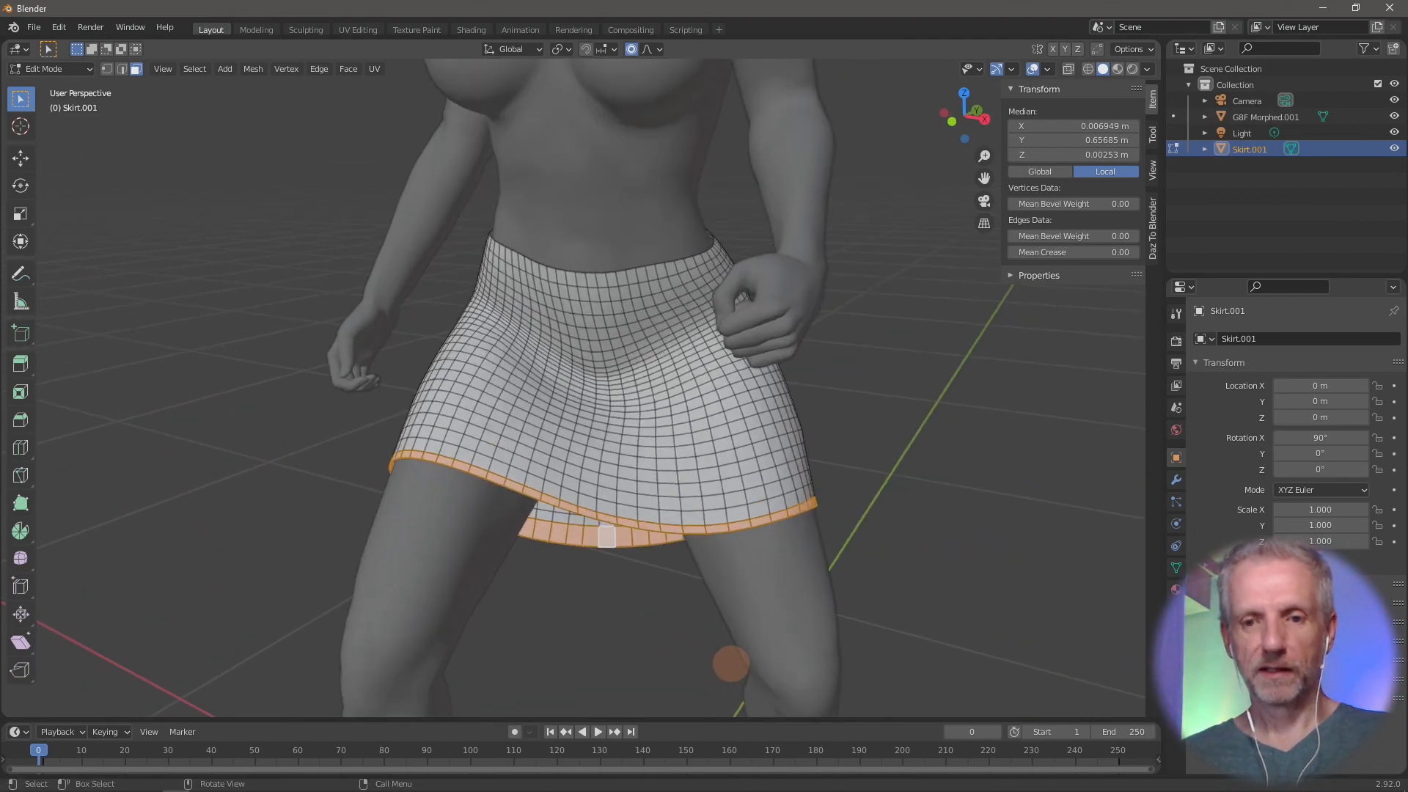
key(s)
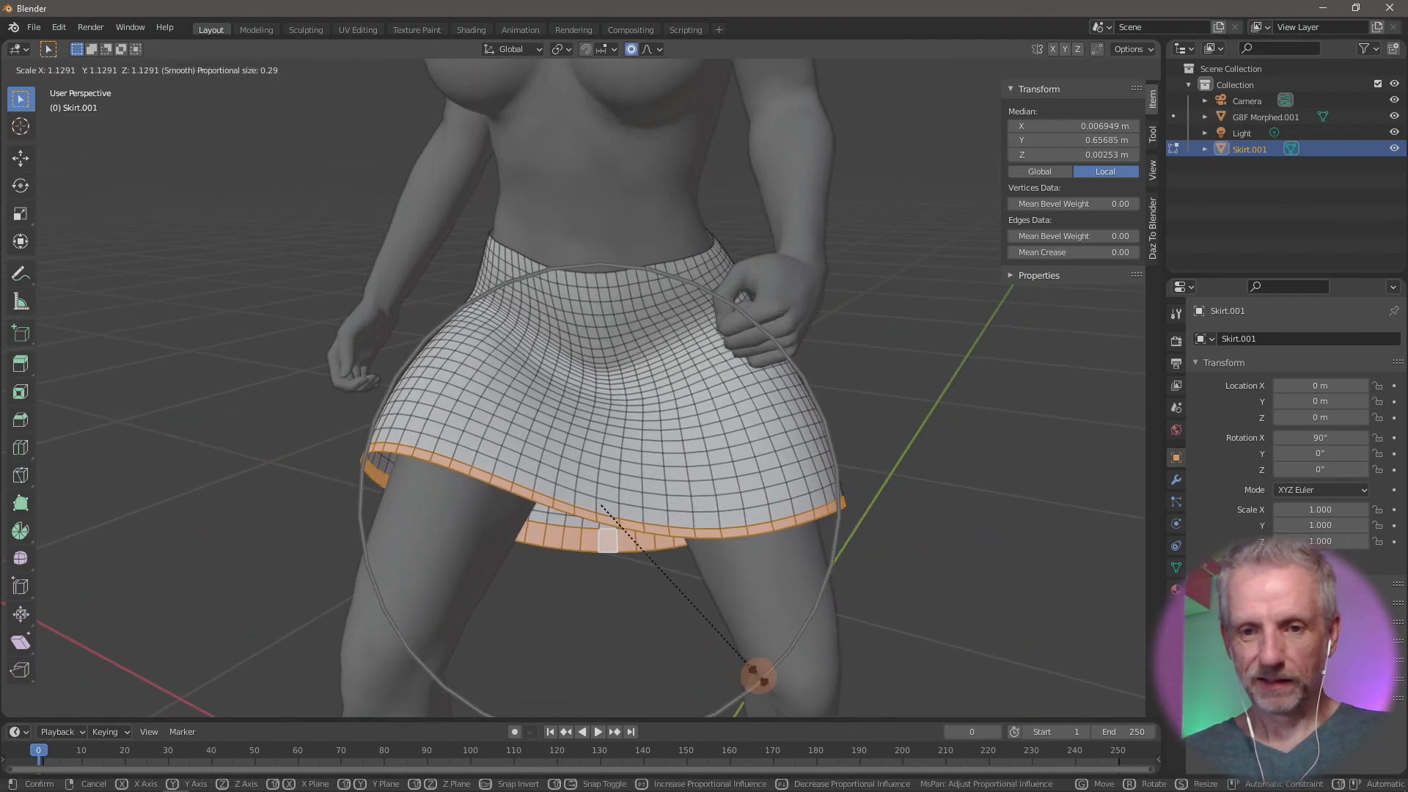
click(756, 680)
middle_drag(757, 680, 733, 626)
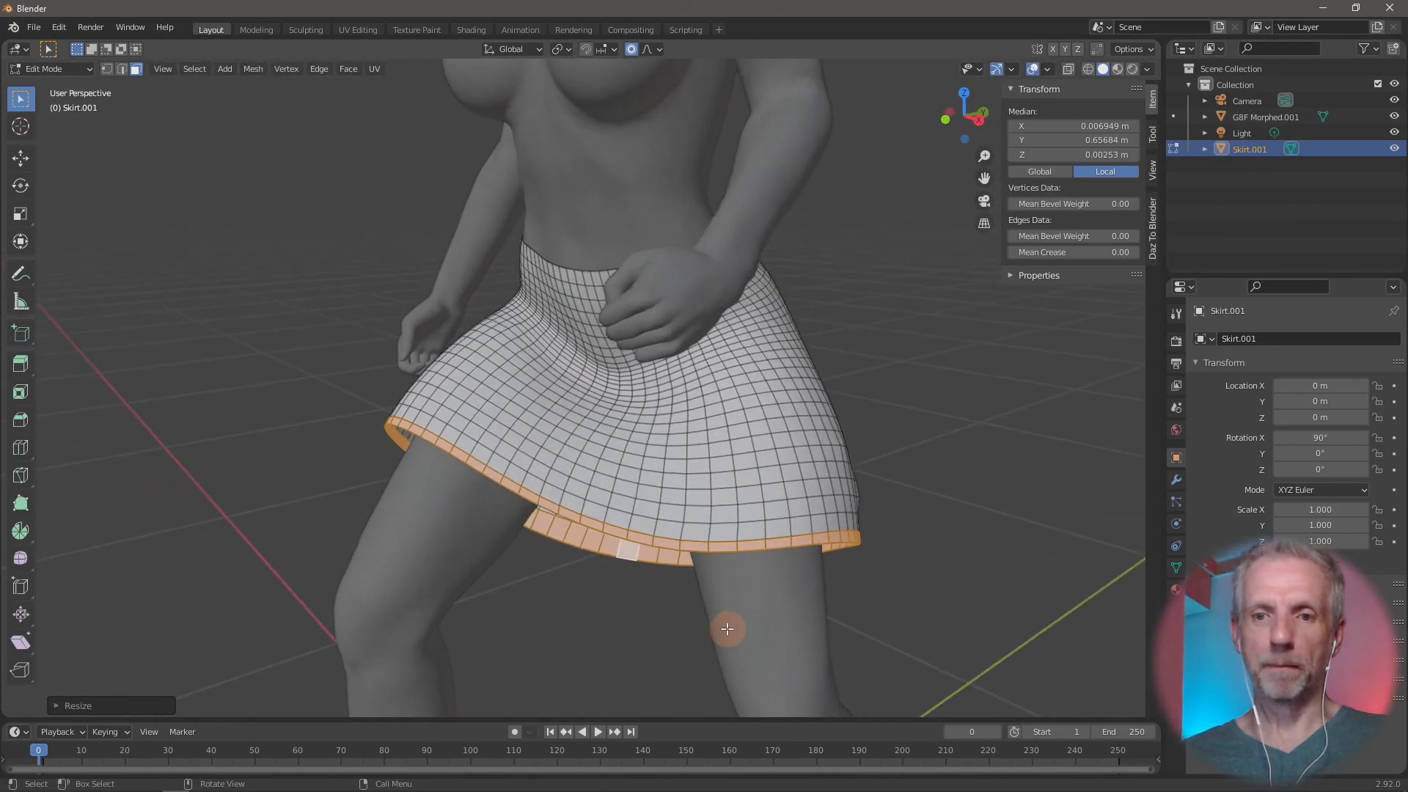
key(Tab)
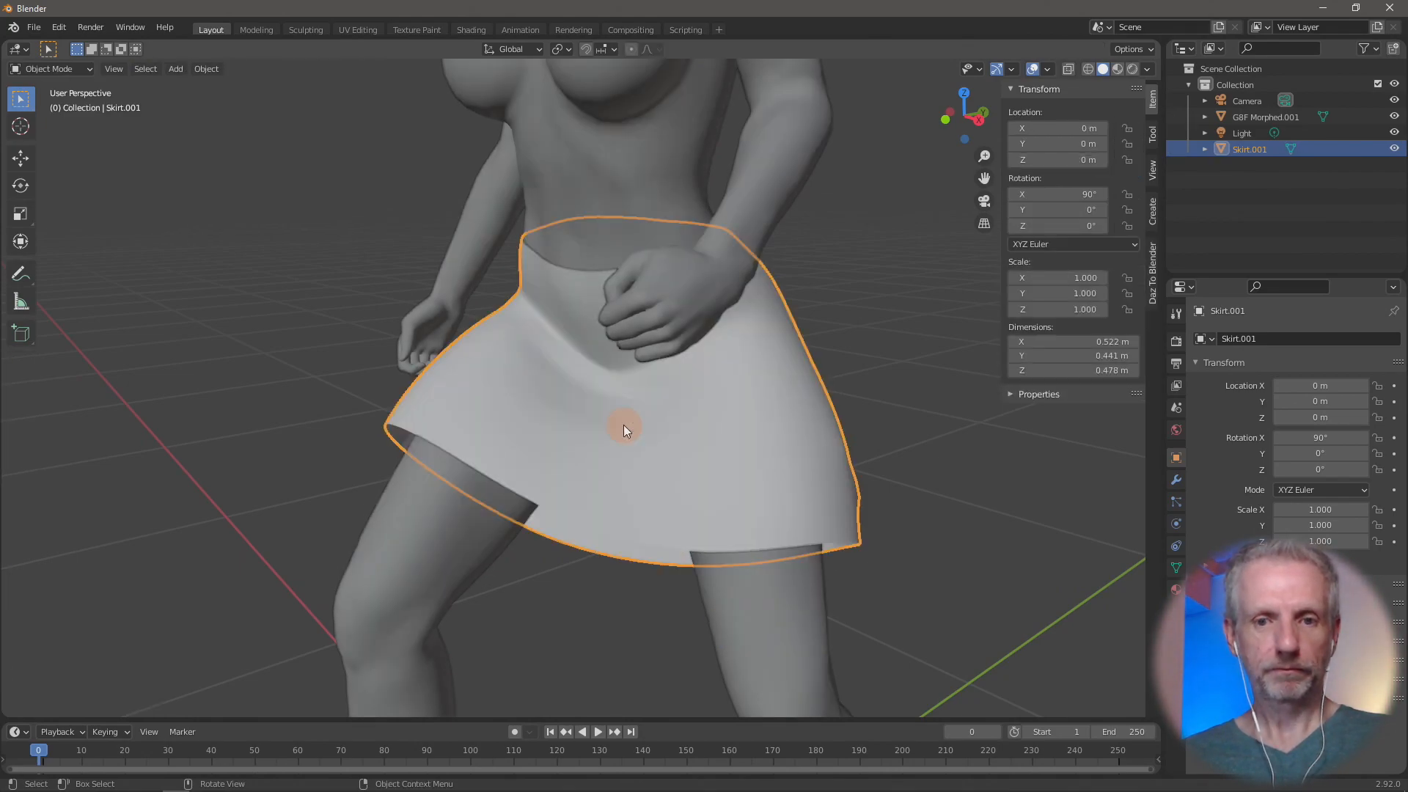
Step: Export the selected skirt as a Wavefront OBJ over Skirt Flare.obj in the Toon Mouse folder, keeping scale 100 and Keep Vertex Order
click(34, 28)
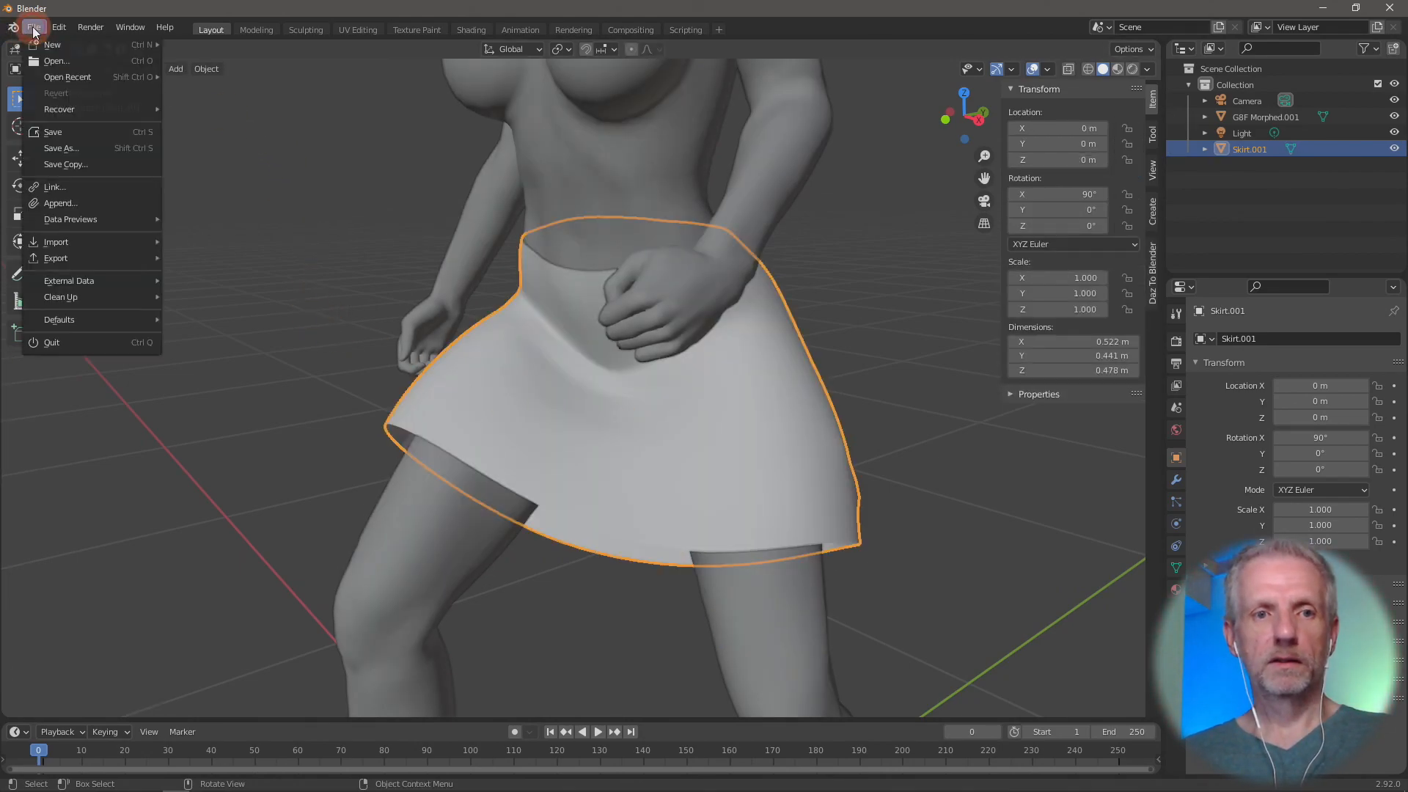
mouse_move(121, 260)
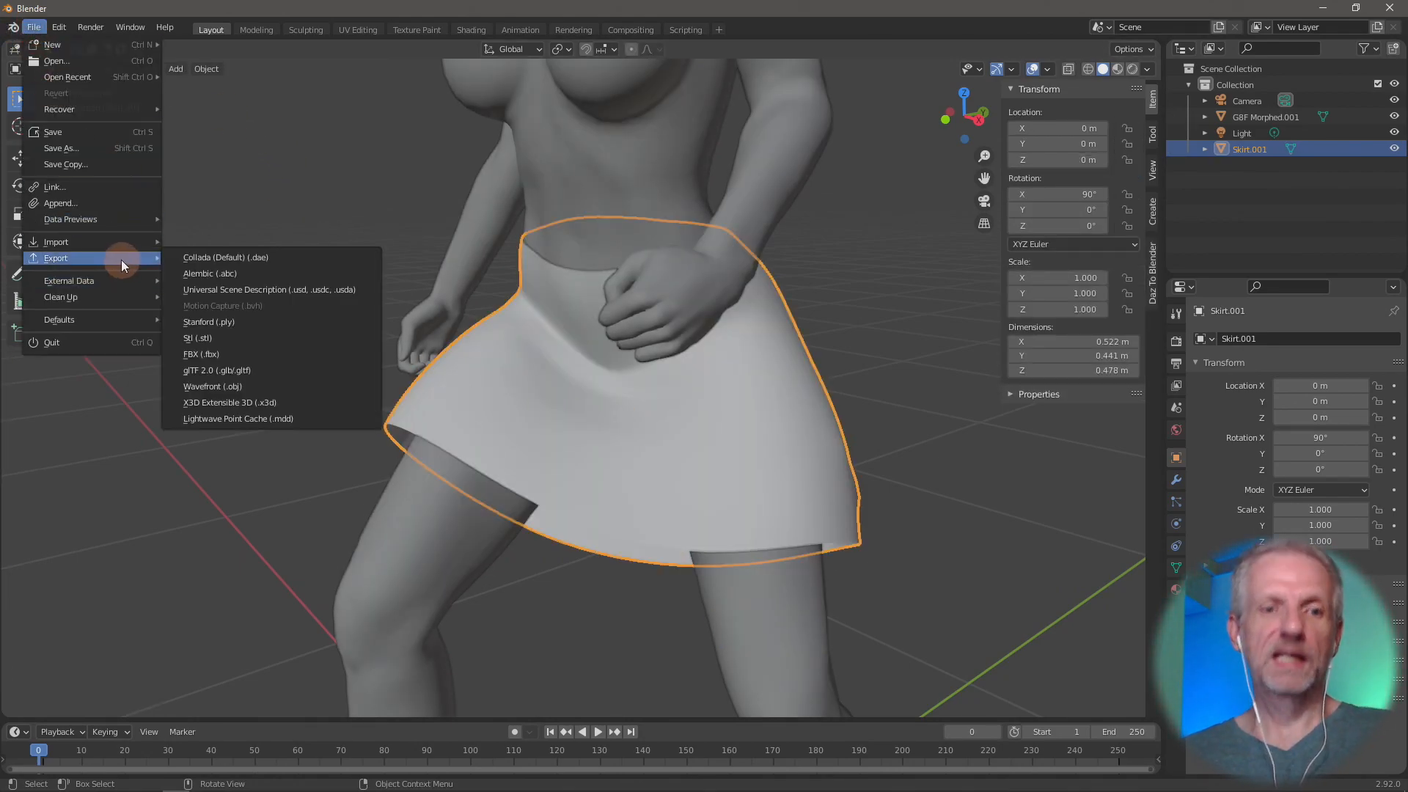
click(301, 384)
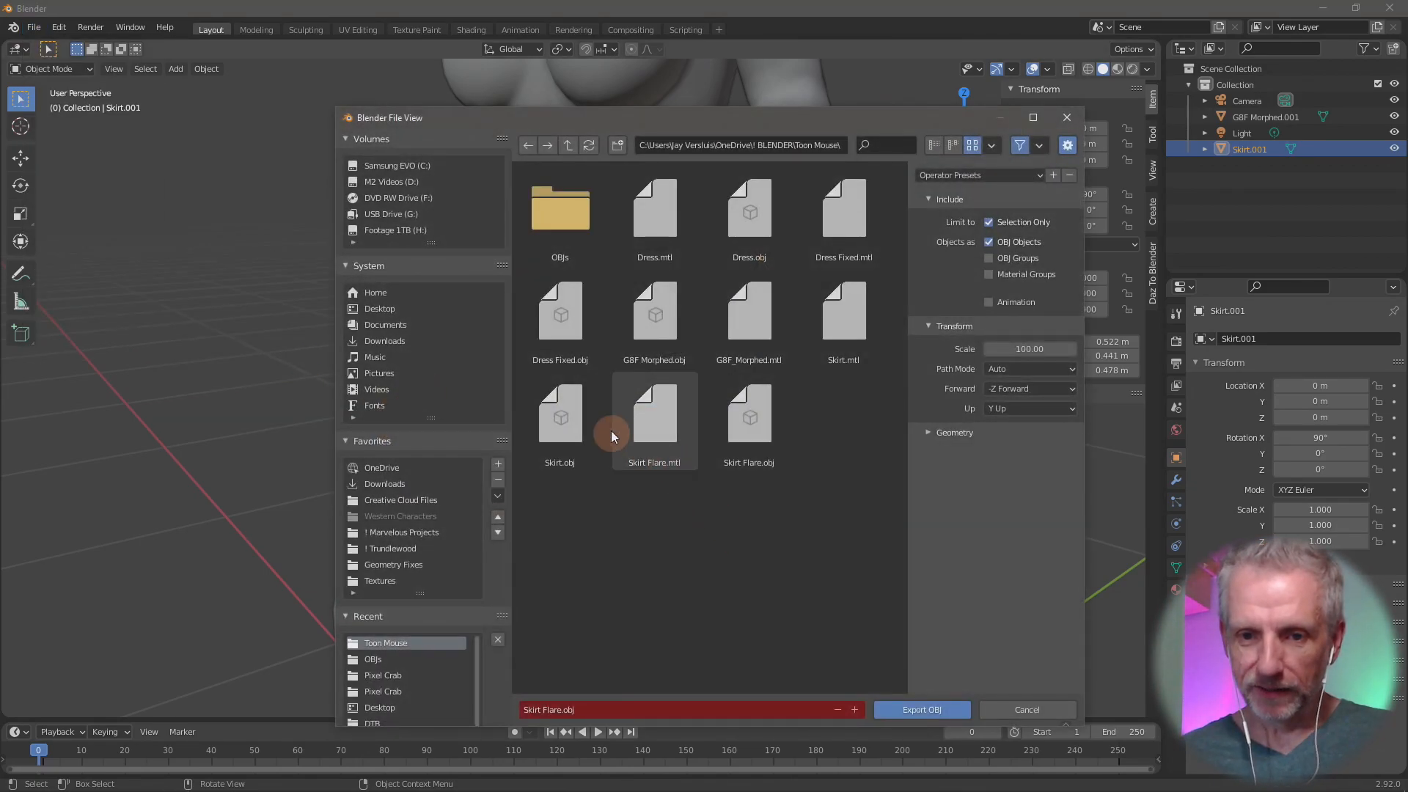
click(762, 461)
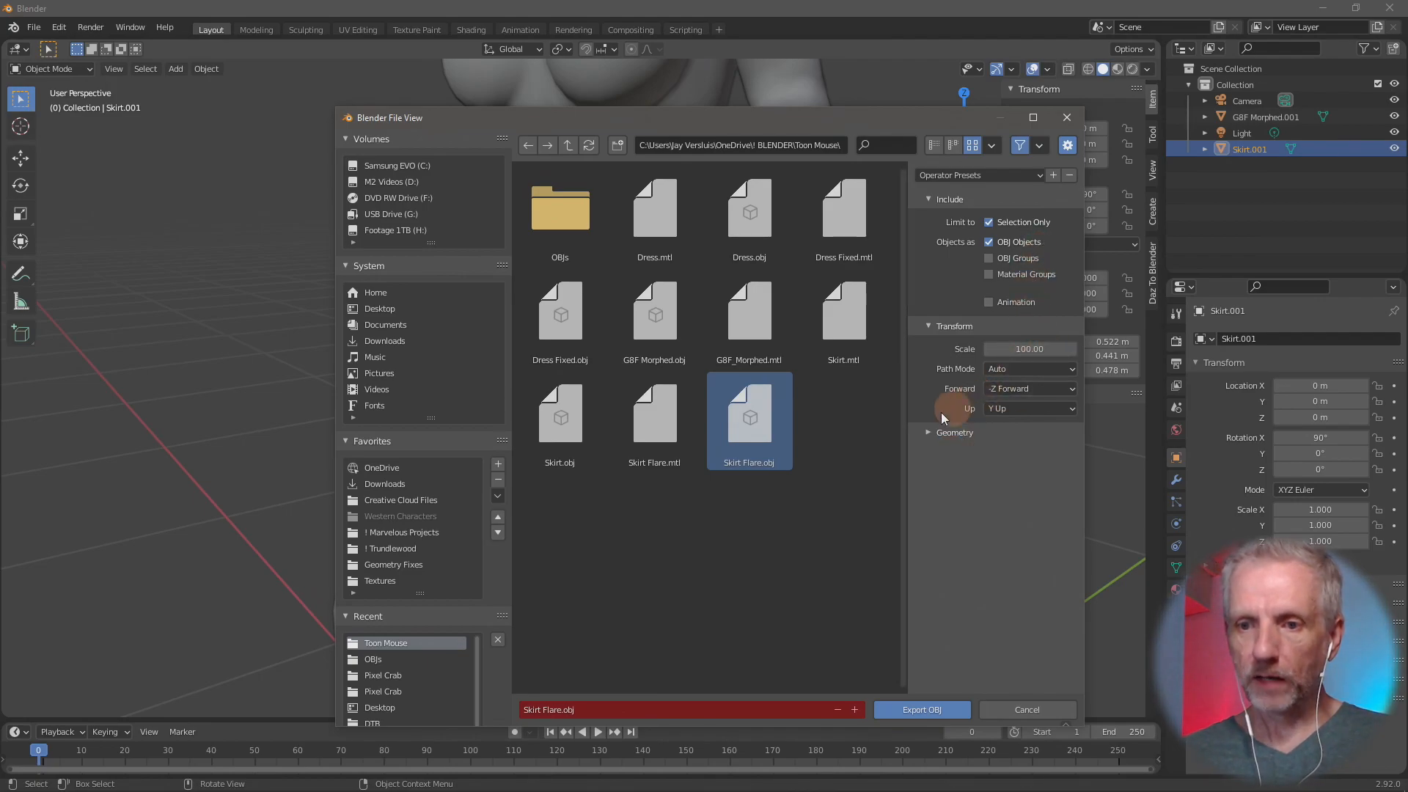
click(928, 433)
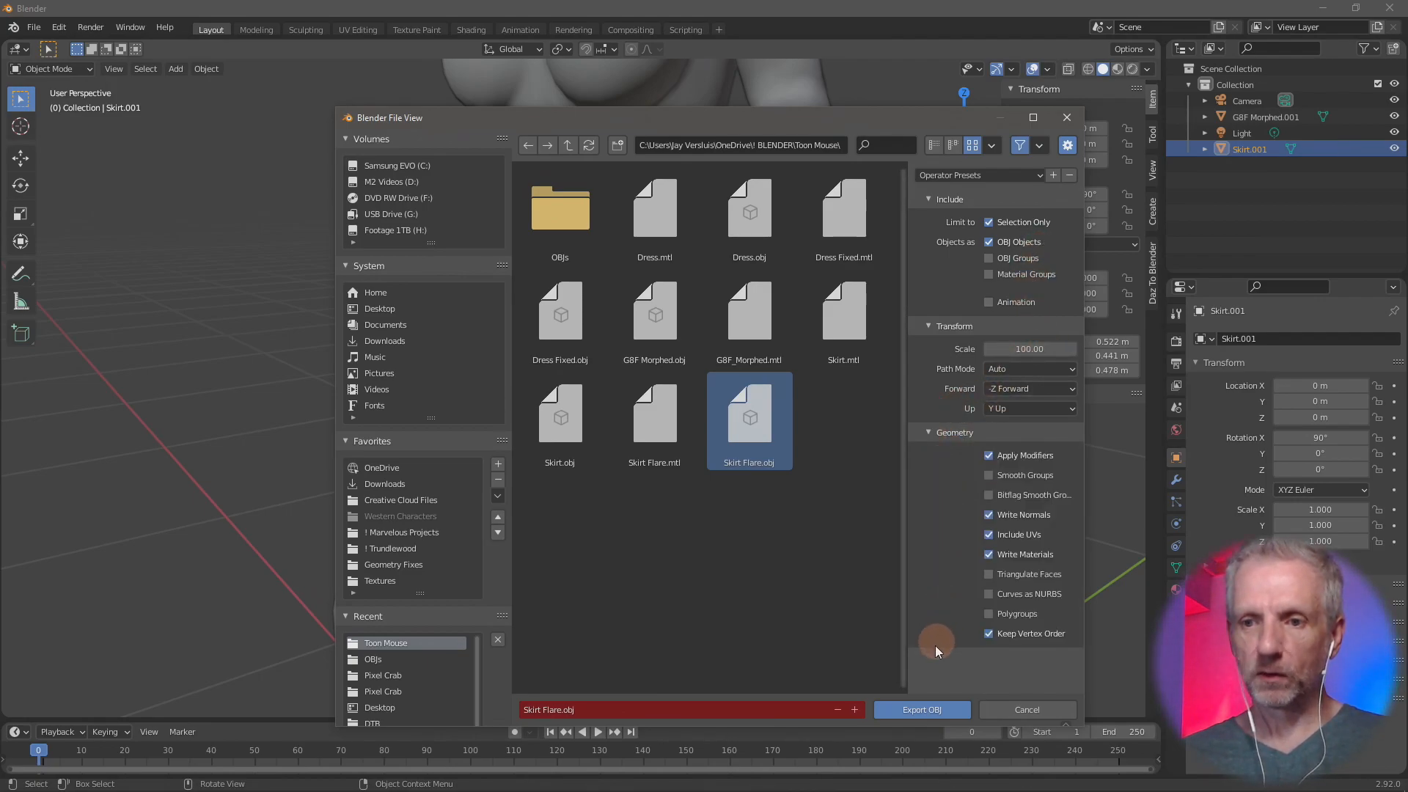
click(923, 713)
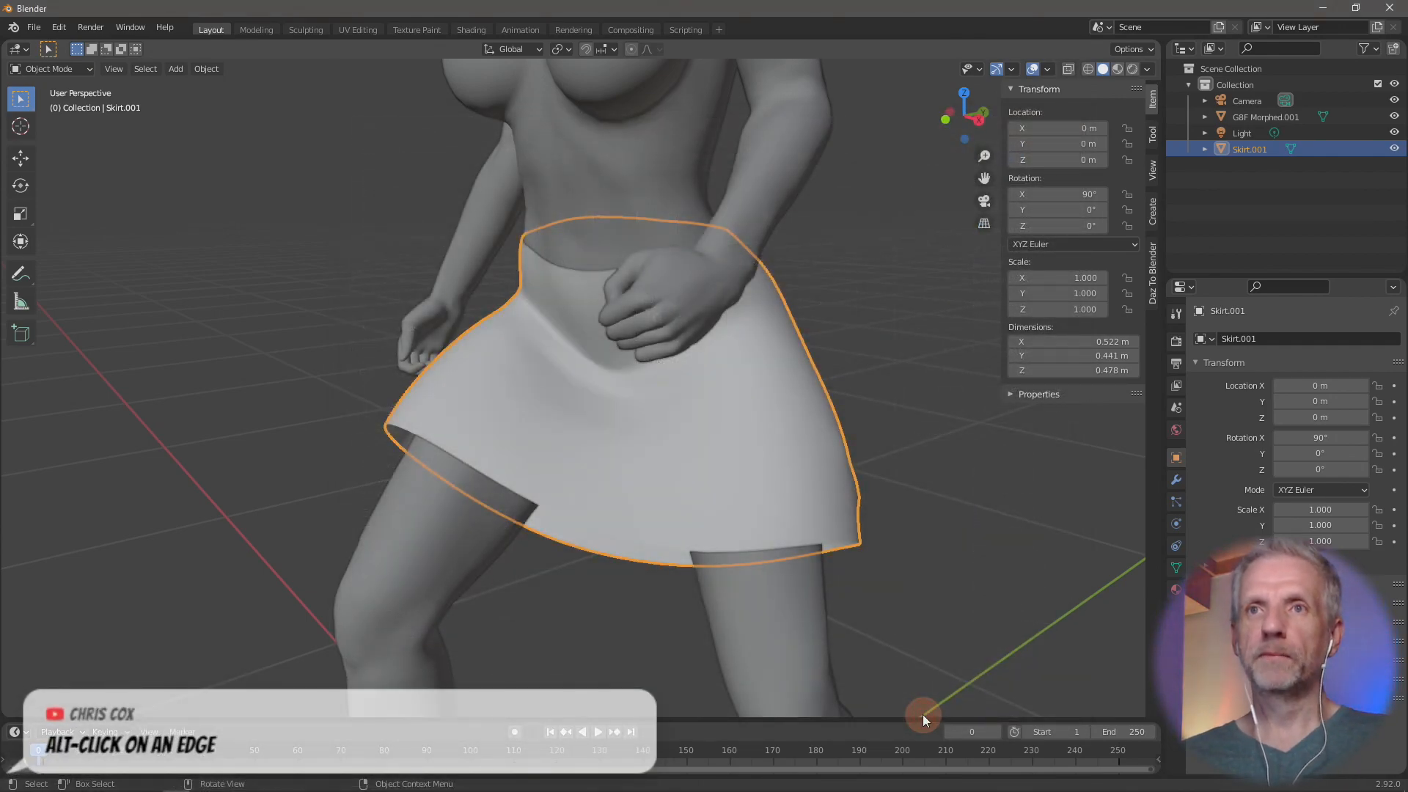
Step: Clear the skirt's selection in Edit Mode and retry loop selection from different hem edges, reselecting the hem face loop before returning to Object Mode
key(Tab)
alt+click(613, 520)
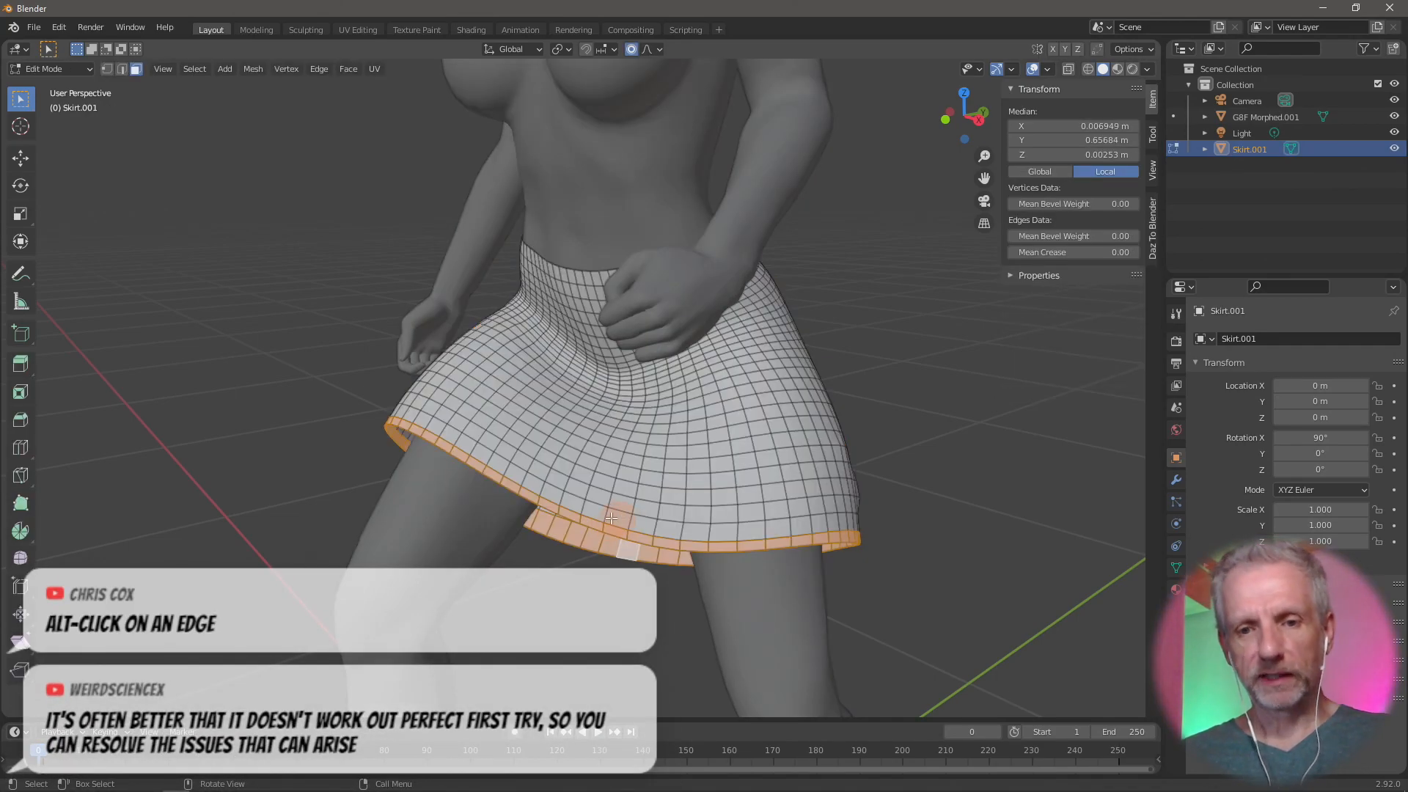
key(alt+a)
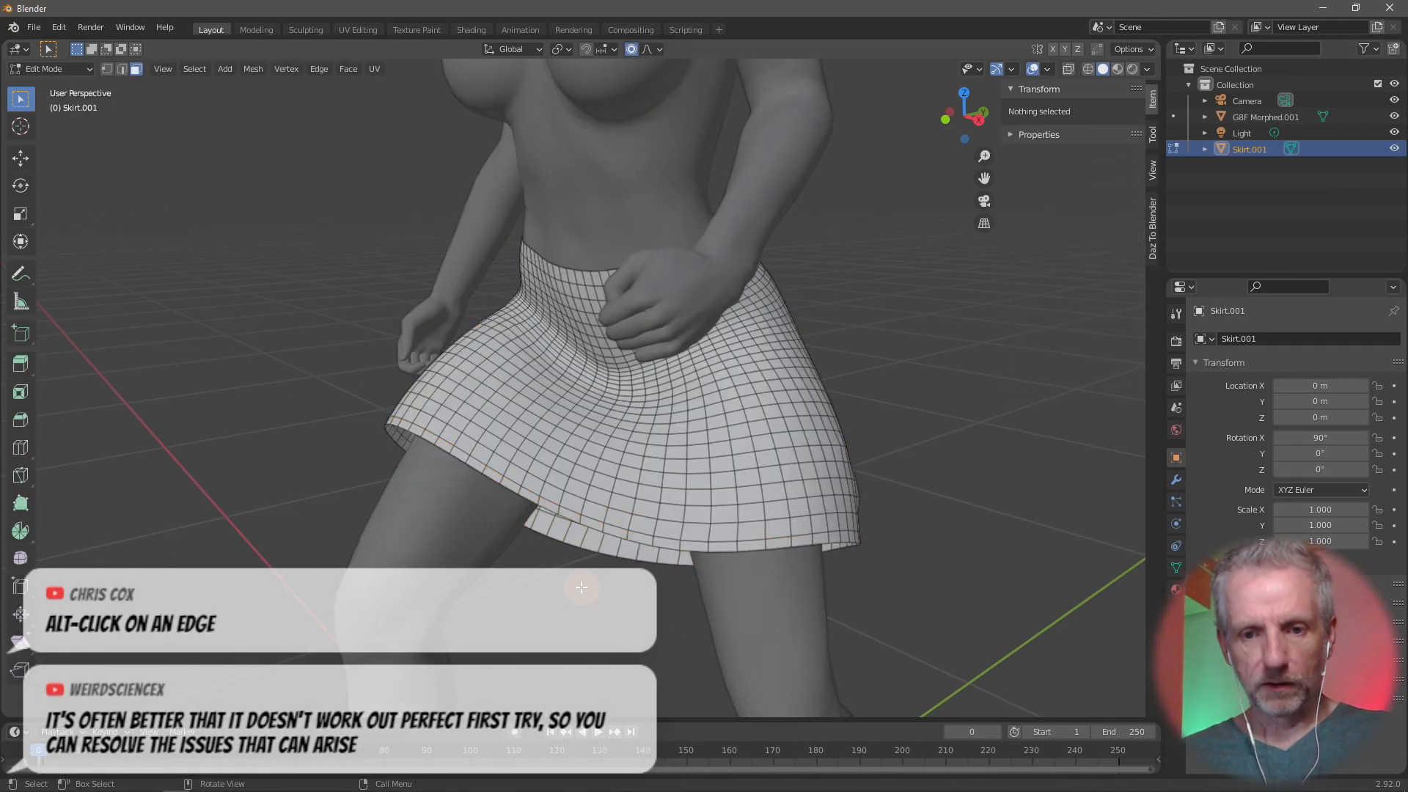
alt+click(618, 529)
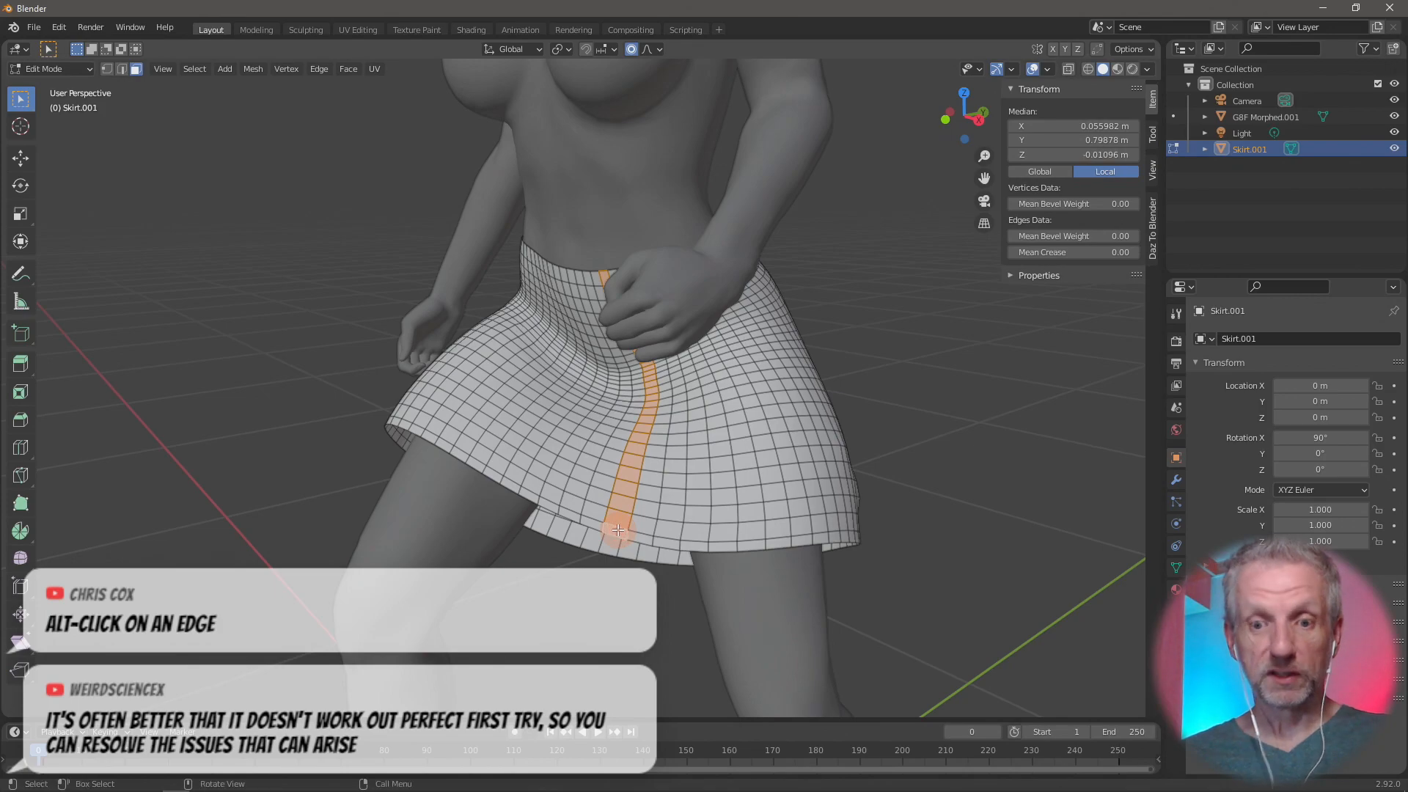
key(alt+a)
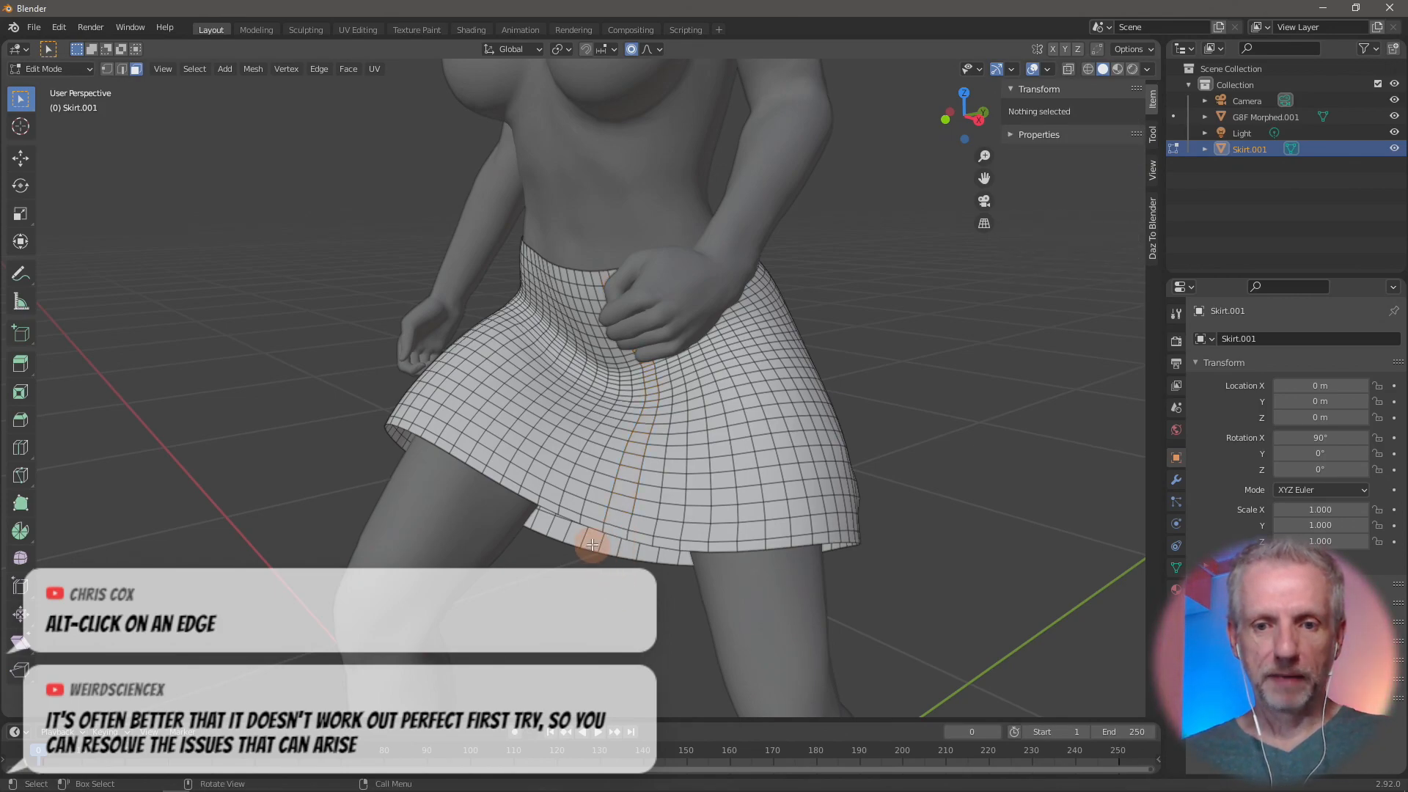
alt+click(591, 543)
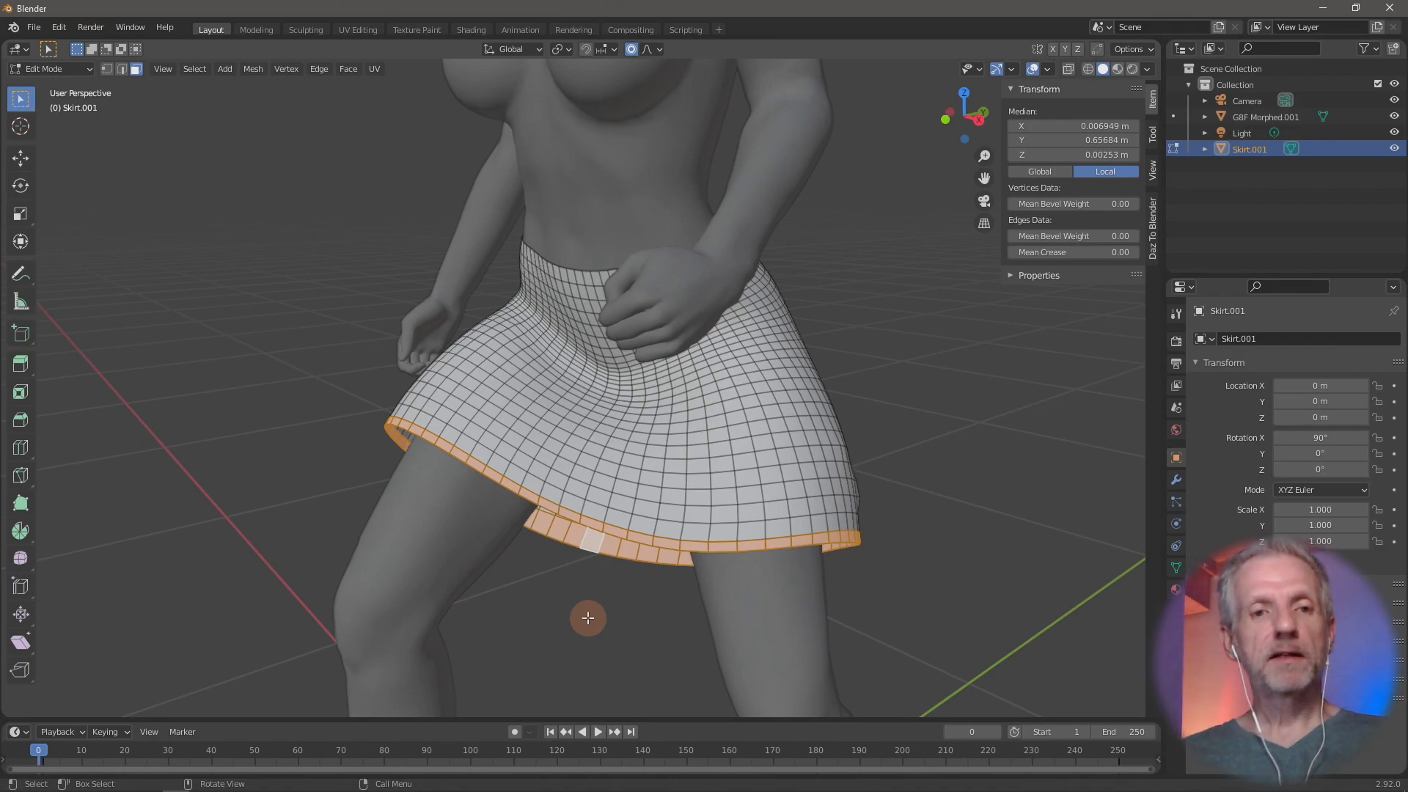
key(Tab)
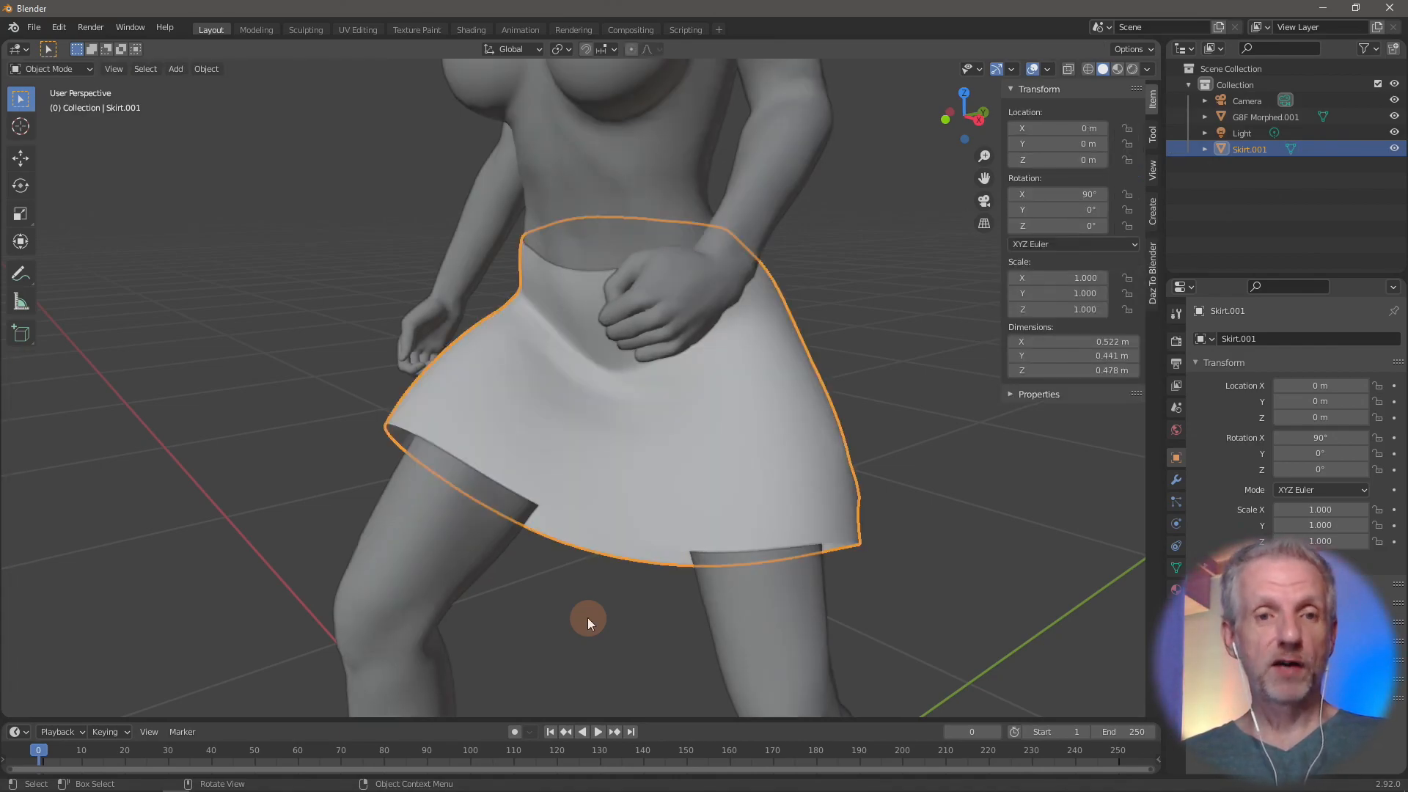
Step: Switch to DAZ Studio and open Morph Loader Pro for the Bunny Dreams Skirt
key(alt+Tab)
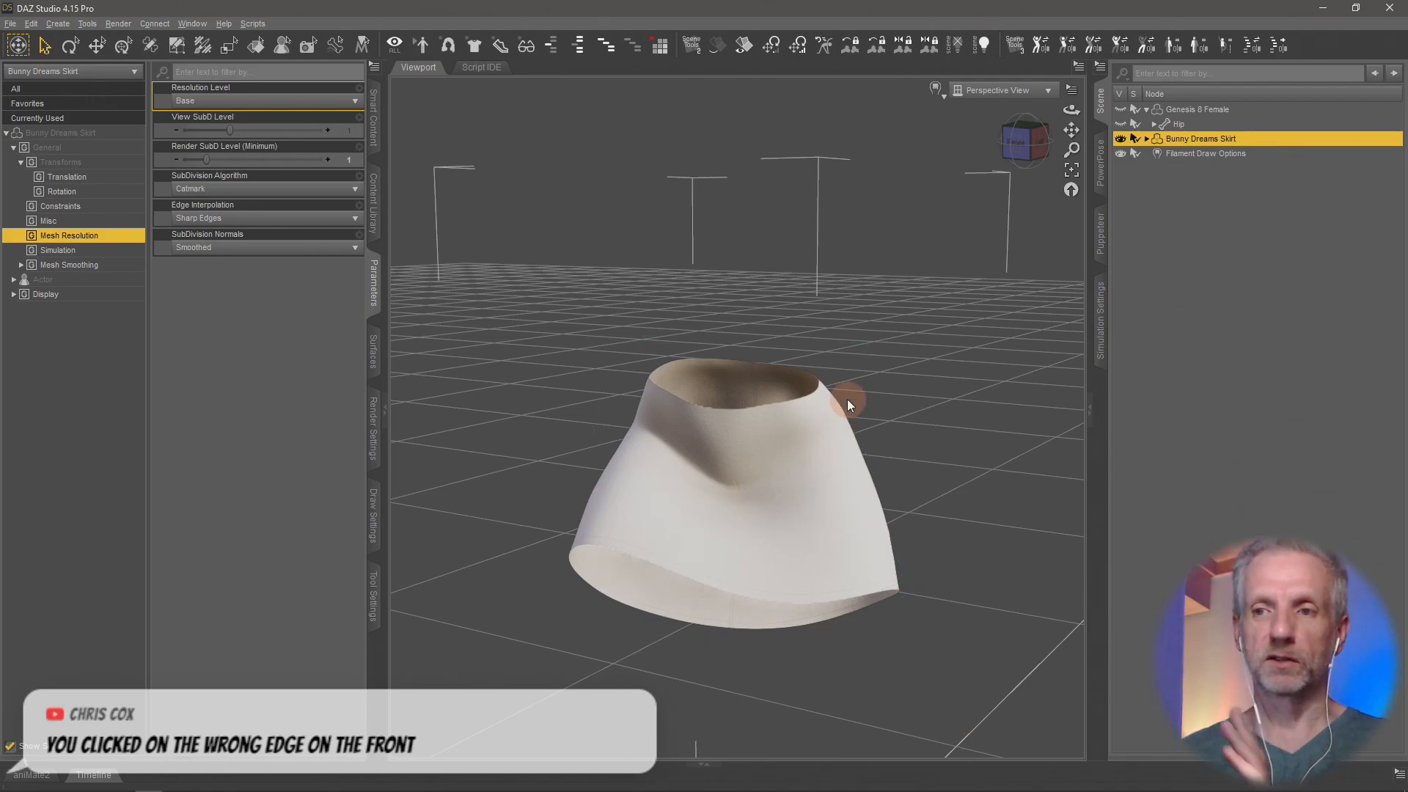
scroll(805, 418, up, 2)
middle_drag(806, 418, 806, 418)
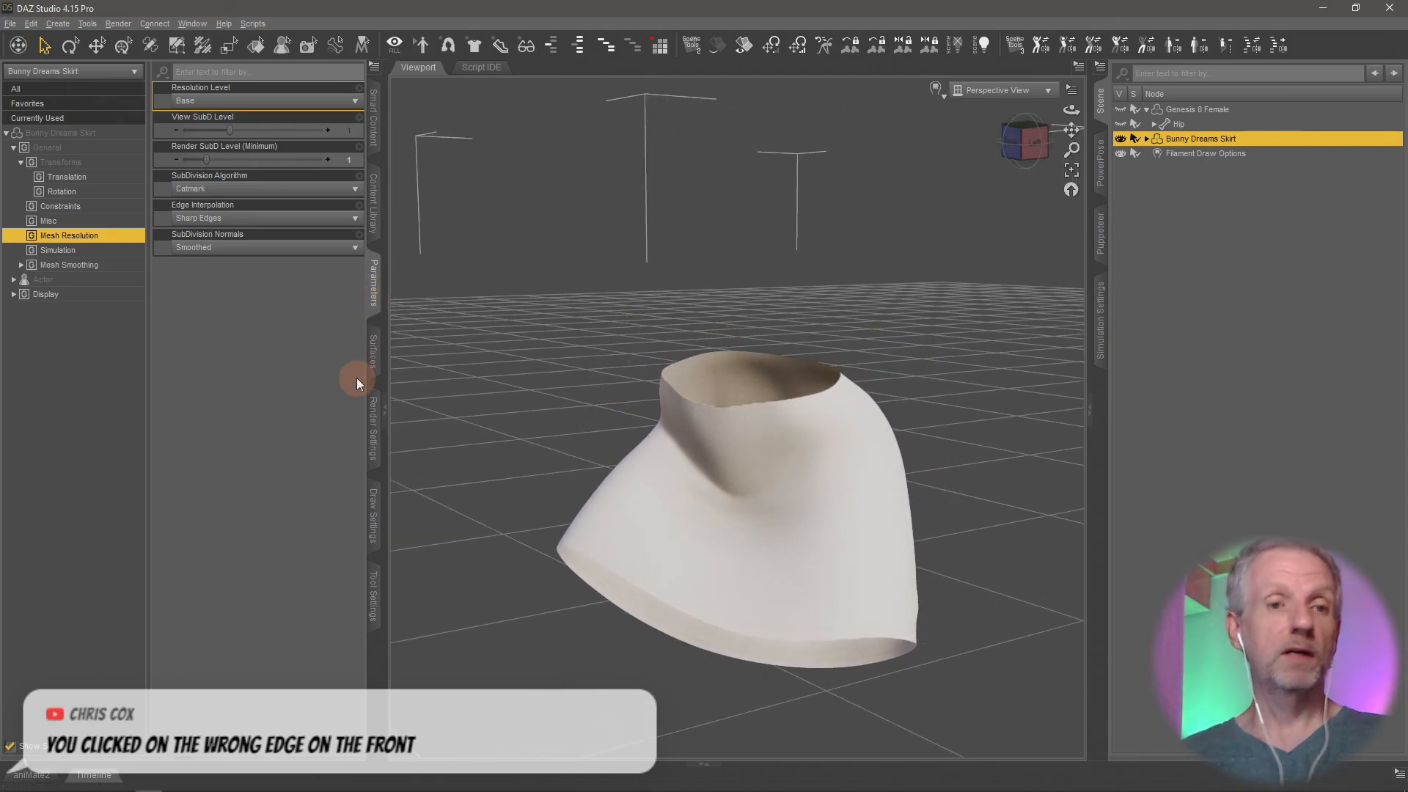
click(15, 26)
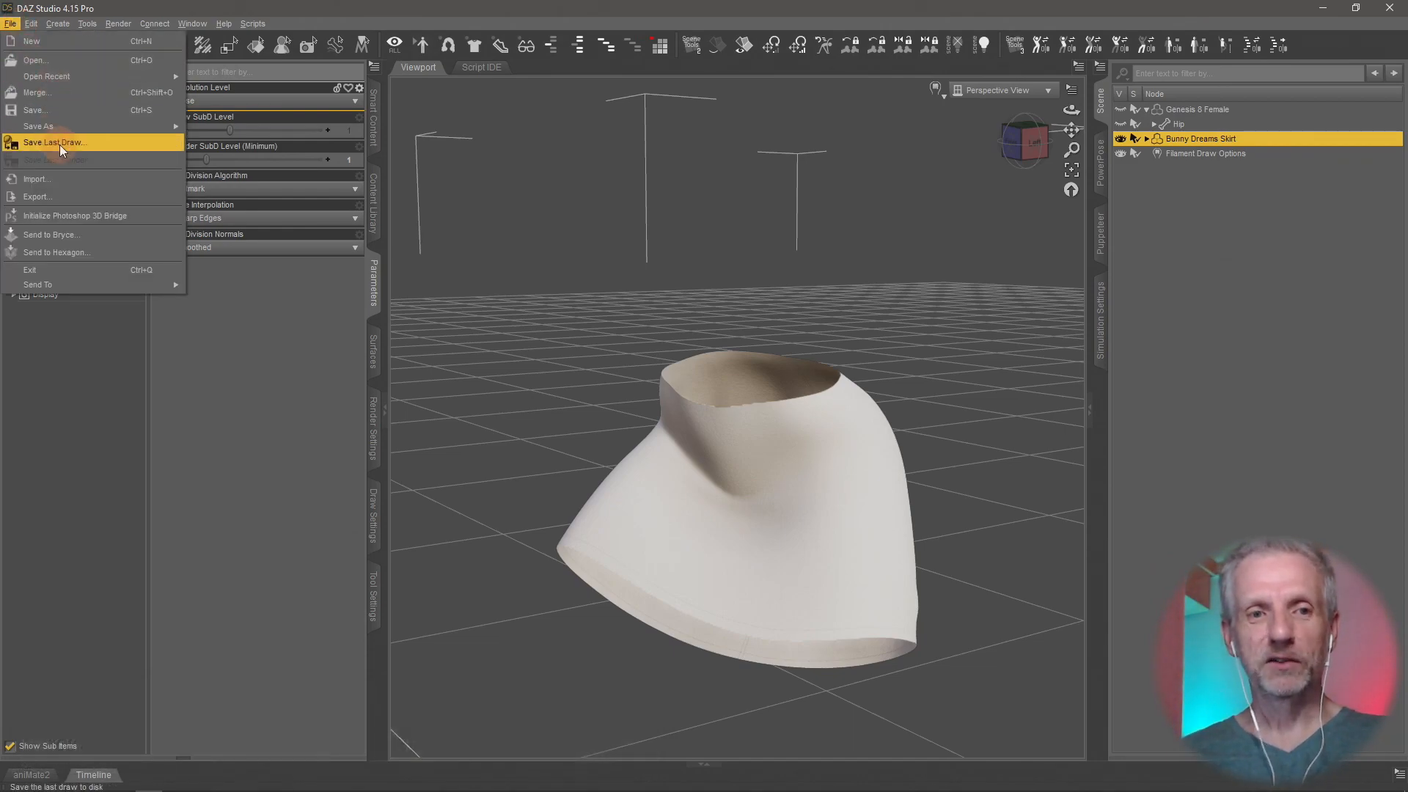
mouse_move(31, 23)
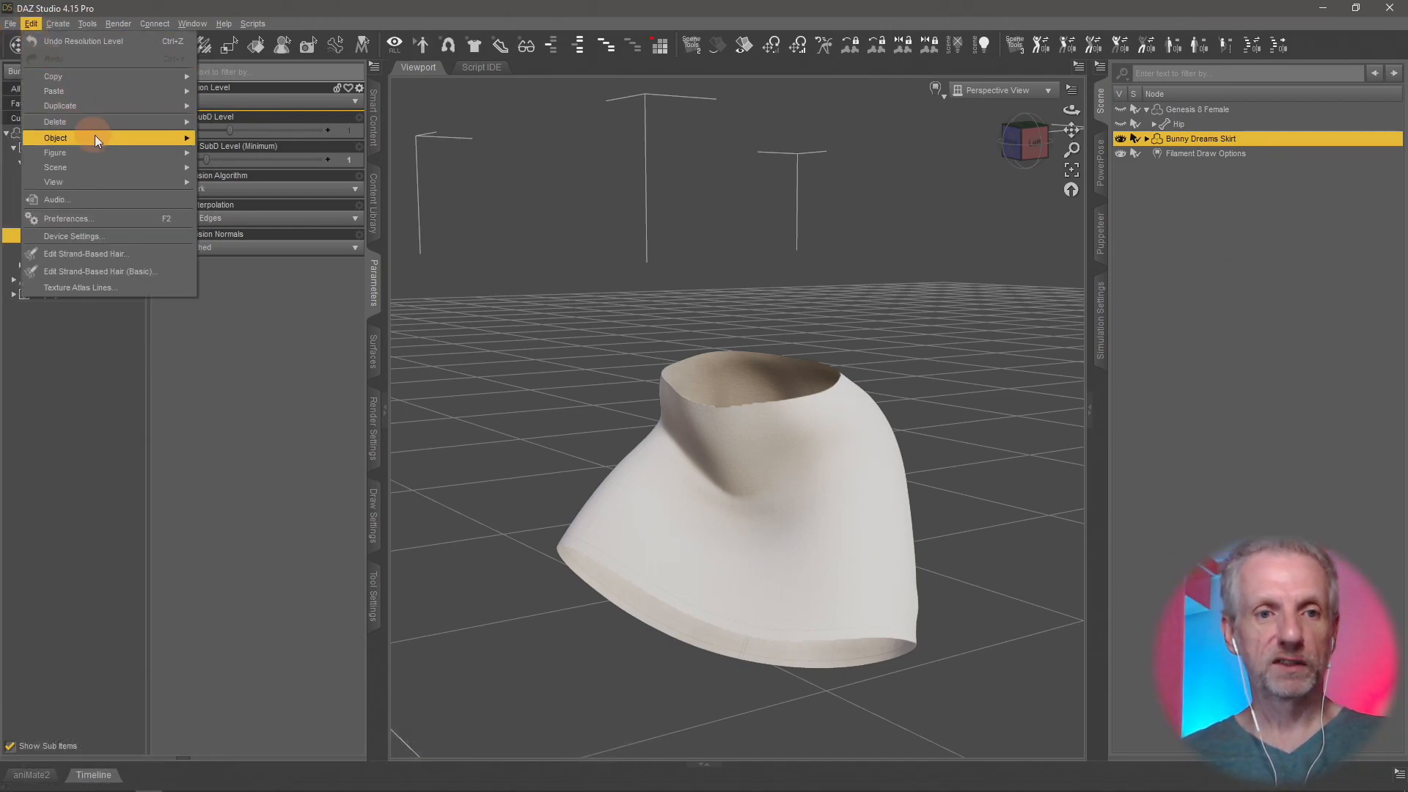
mouse_move(97, 137)
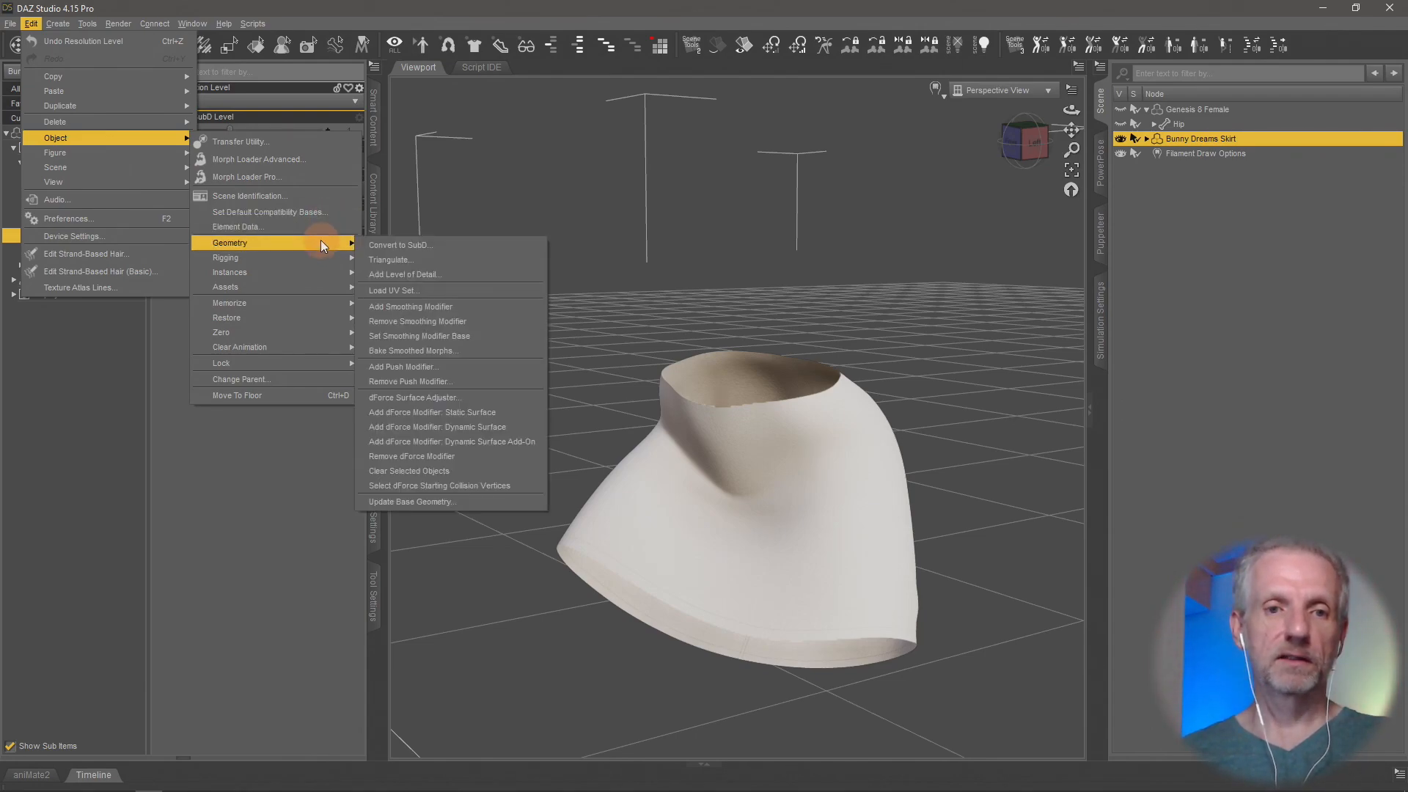
click(309, 182)
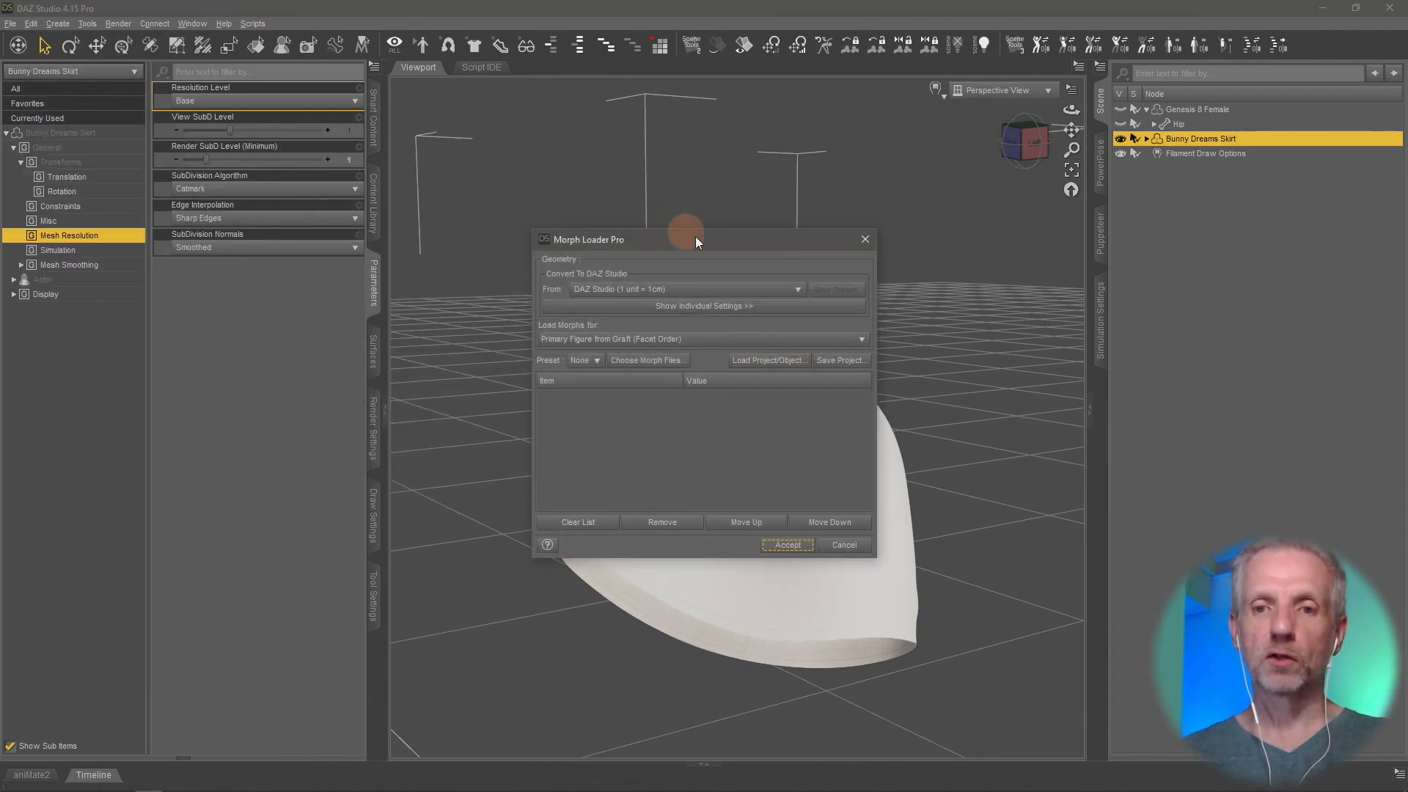
Step: Choose Skirt Flare.obj from the Toon Mouse folder as the morph file to load
drag(707, 241, 417, 217)
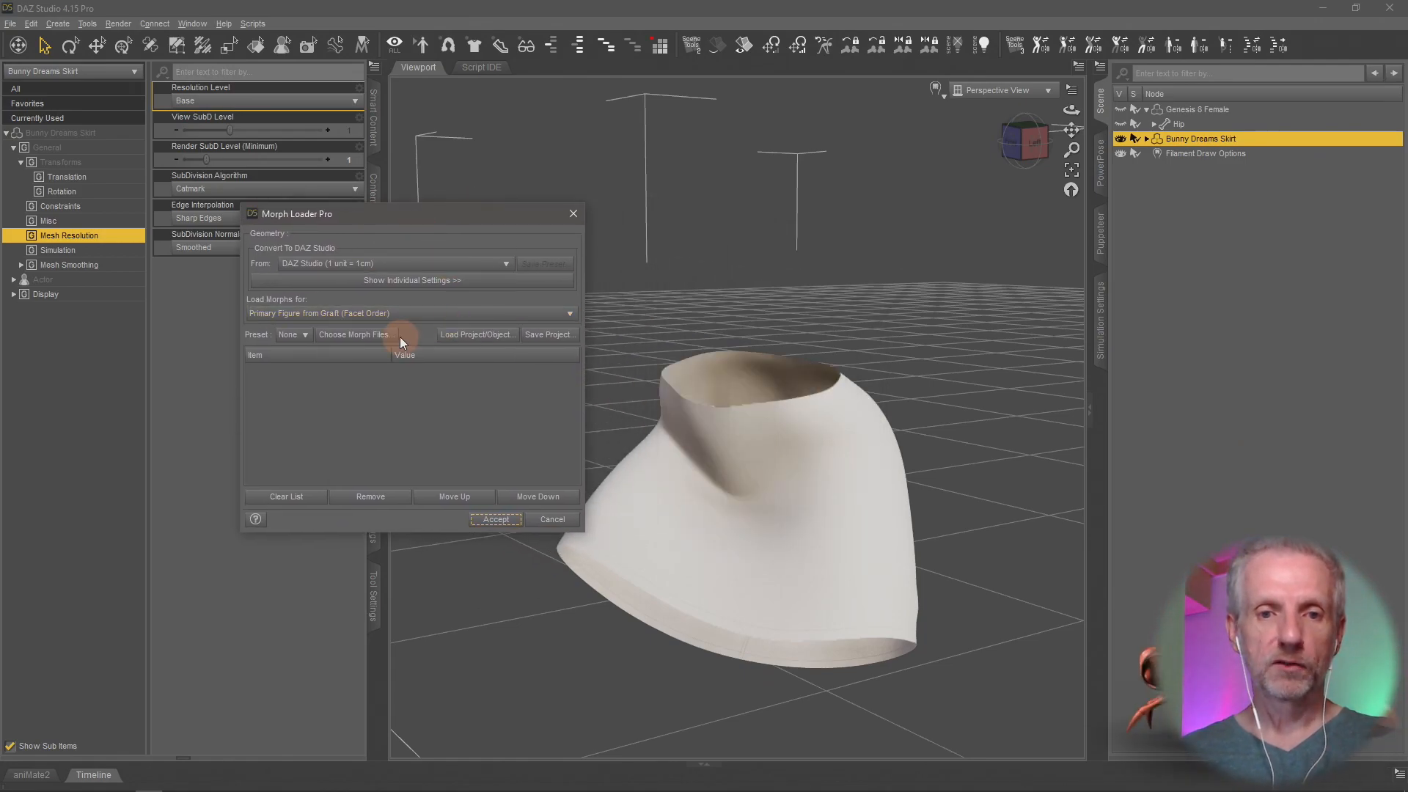
click(358, 336)
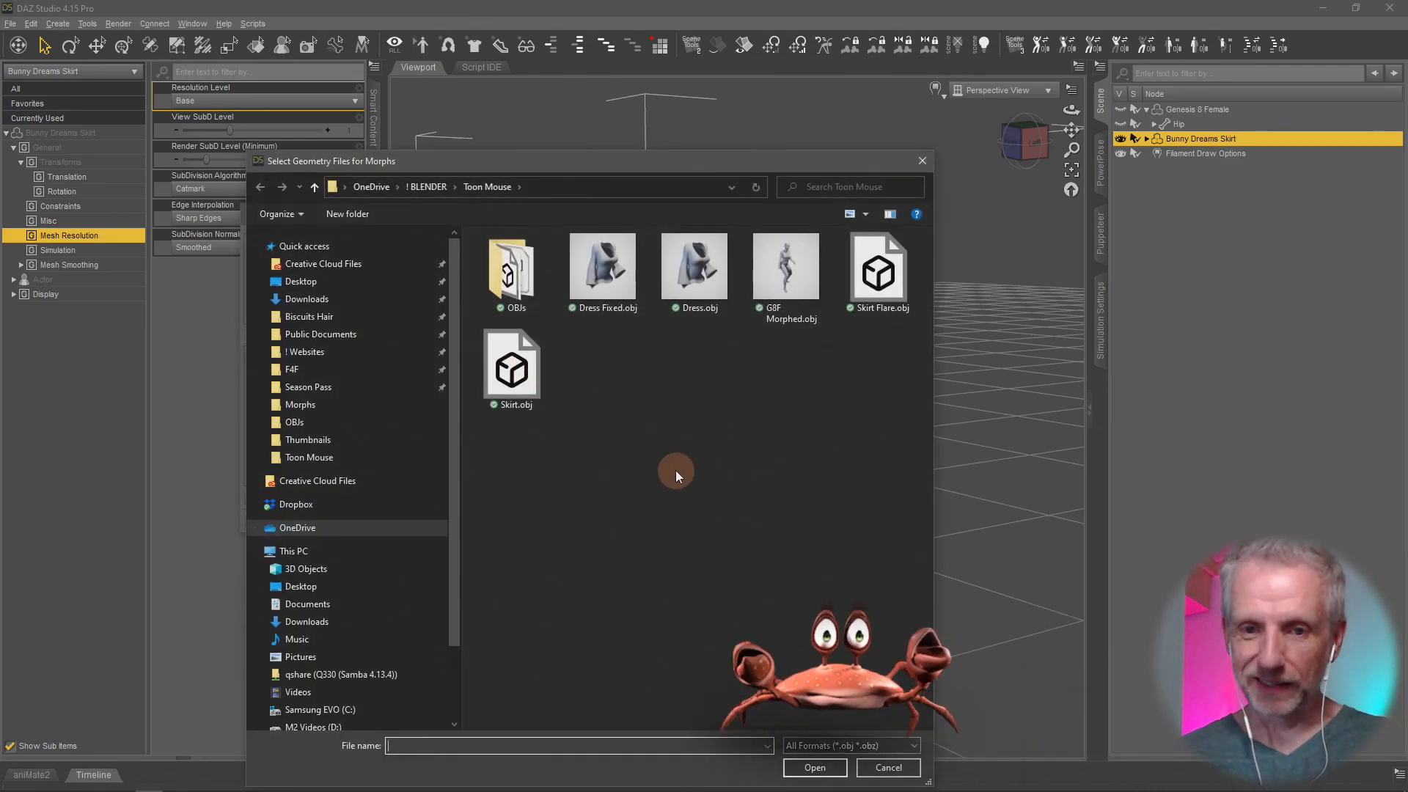
click(870, 275)
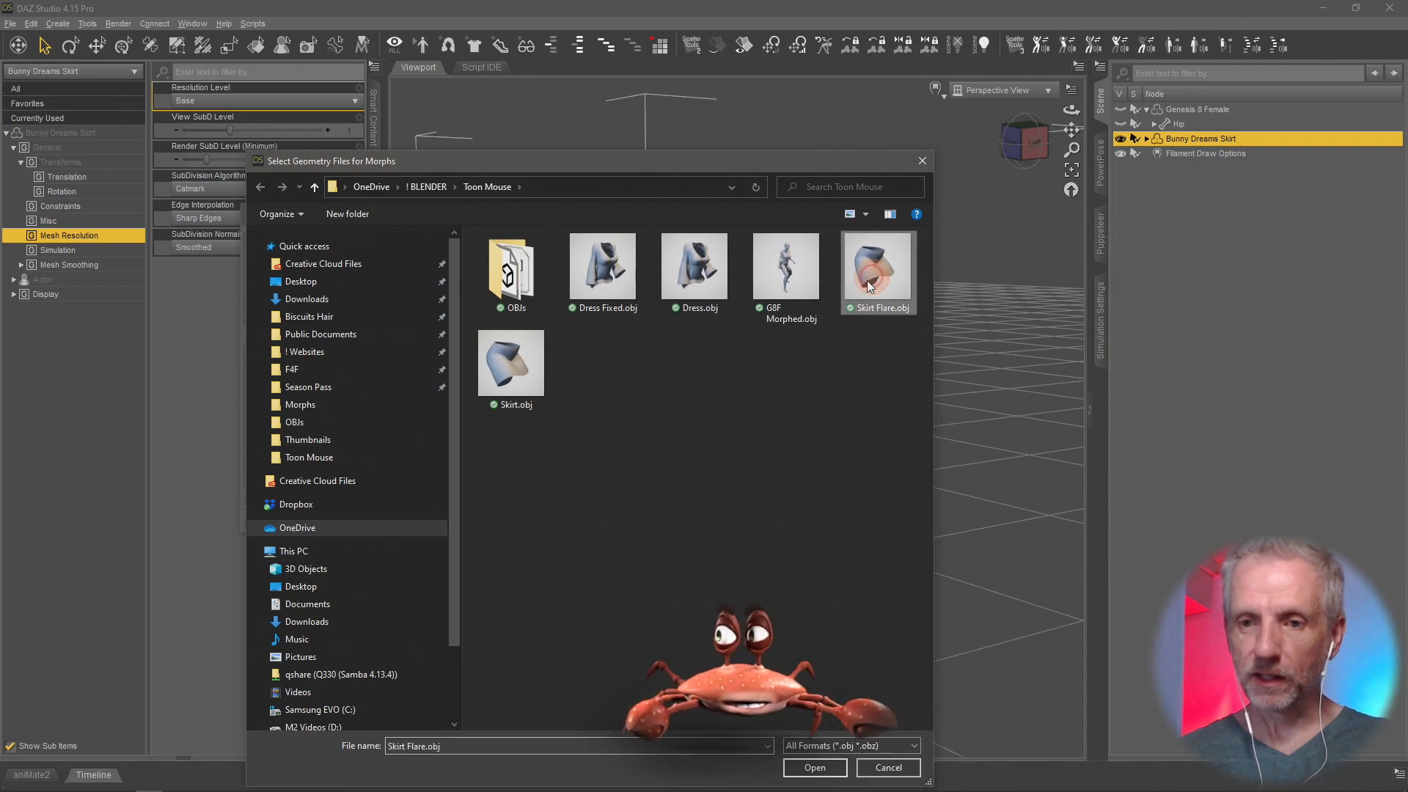
click(816, 768)
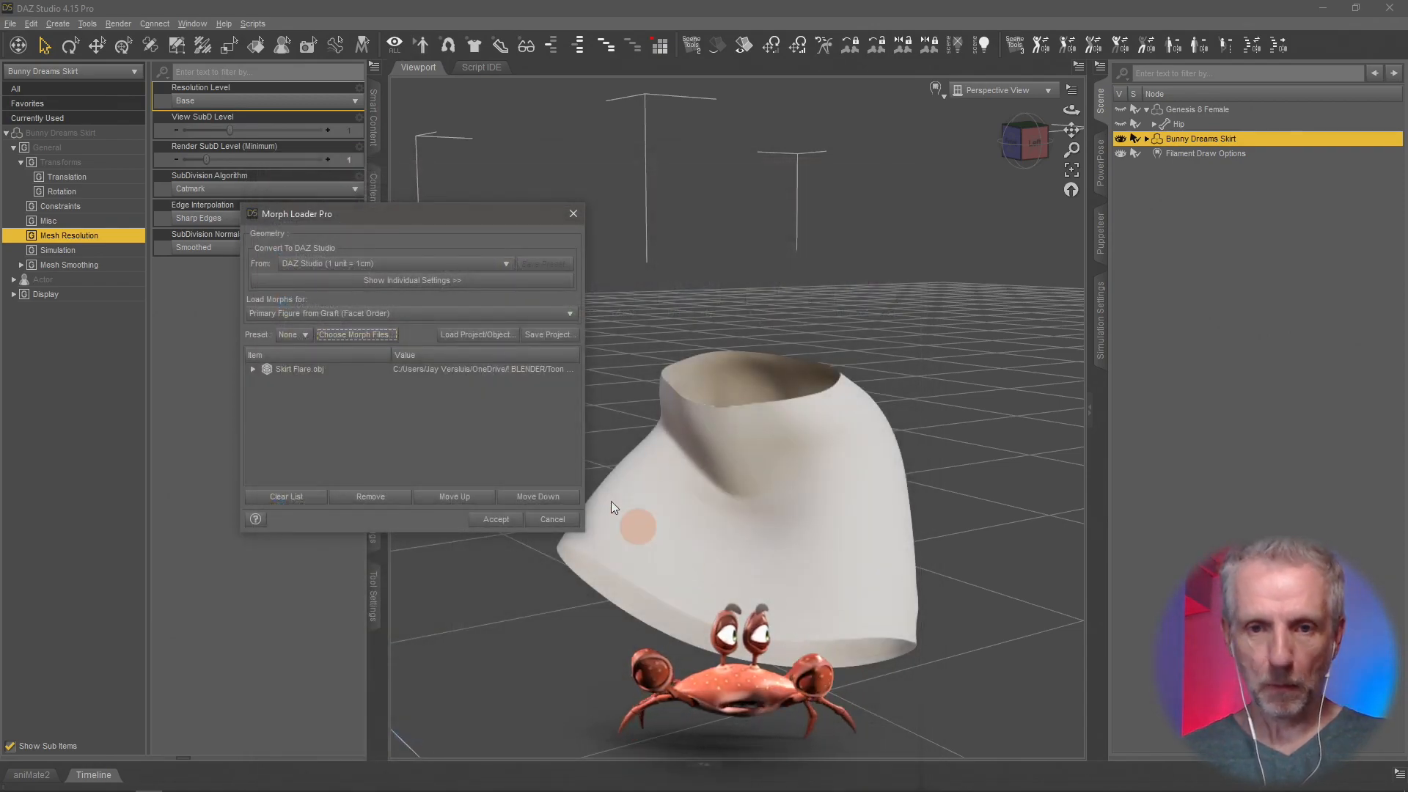
Step: Expand the Skirt Flare.obj morph settings and set Reverse Deformations to Yes
click(253, 369)
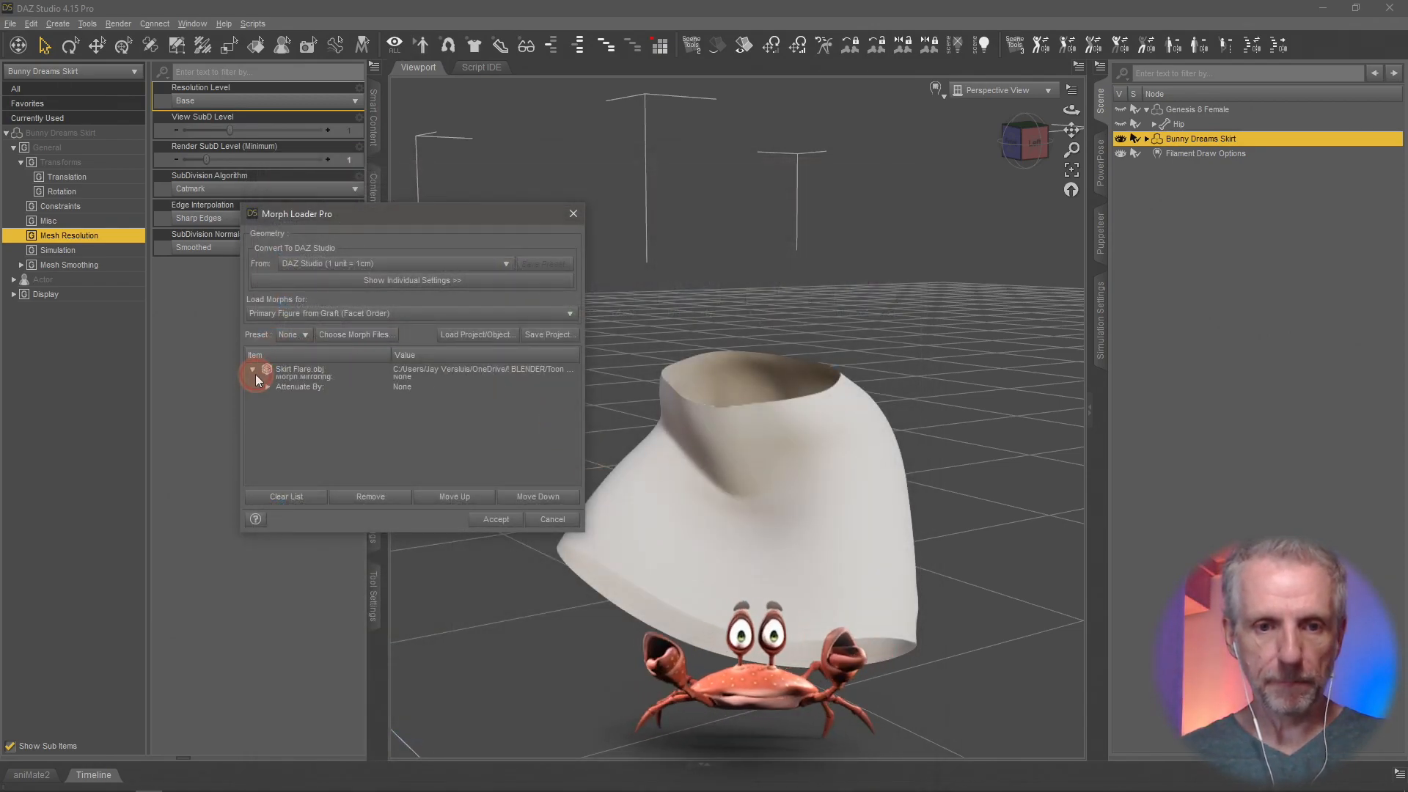
drag(377, 217, 338, 58)
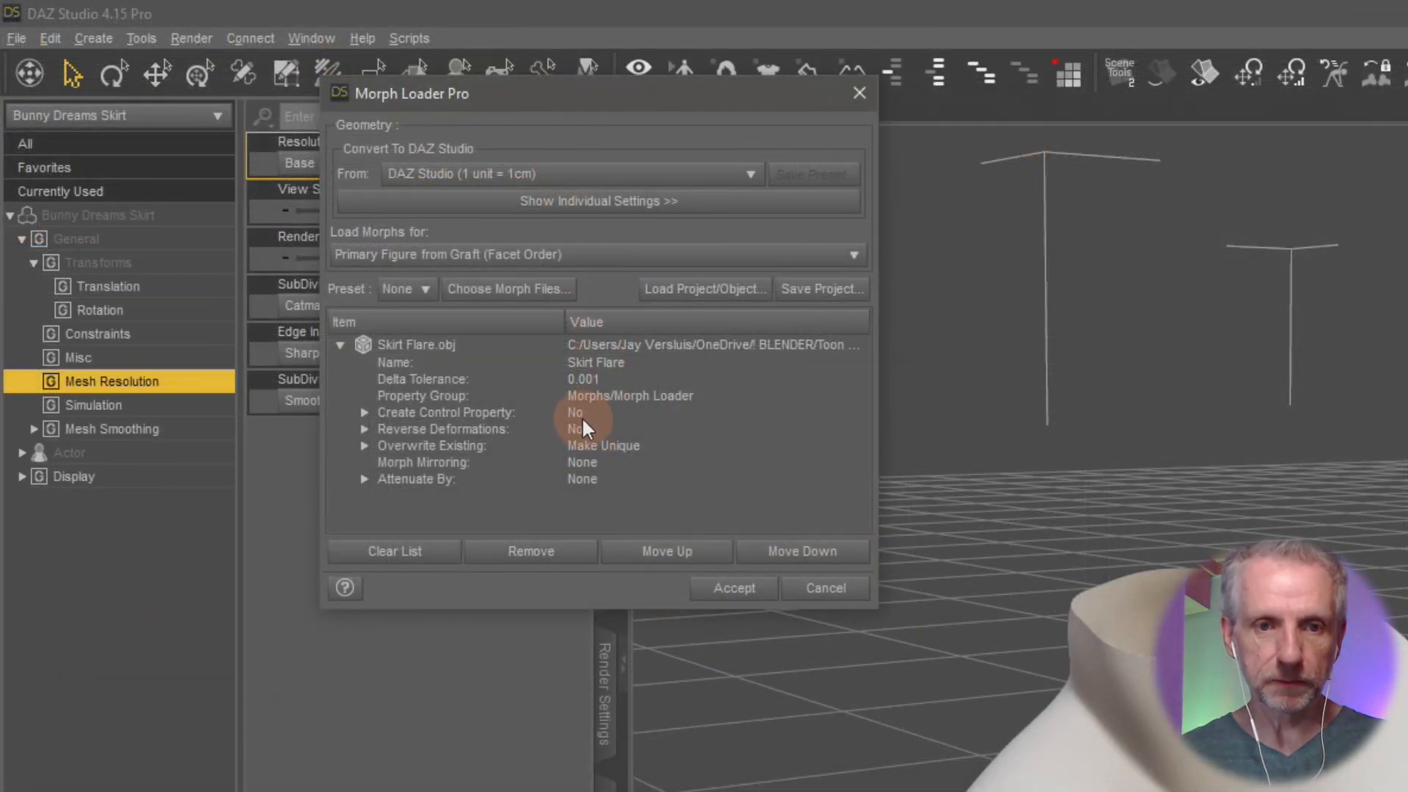
click(582, 420)
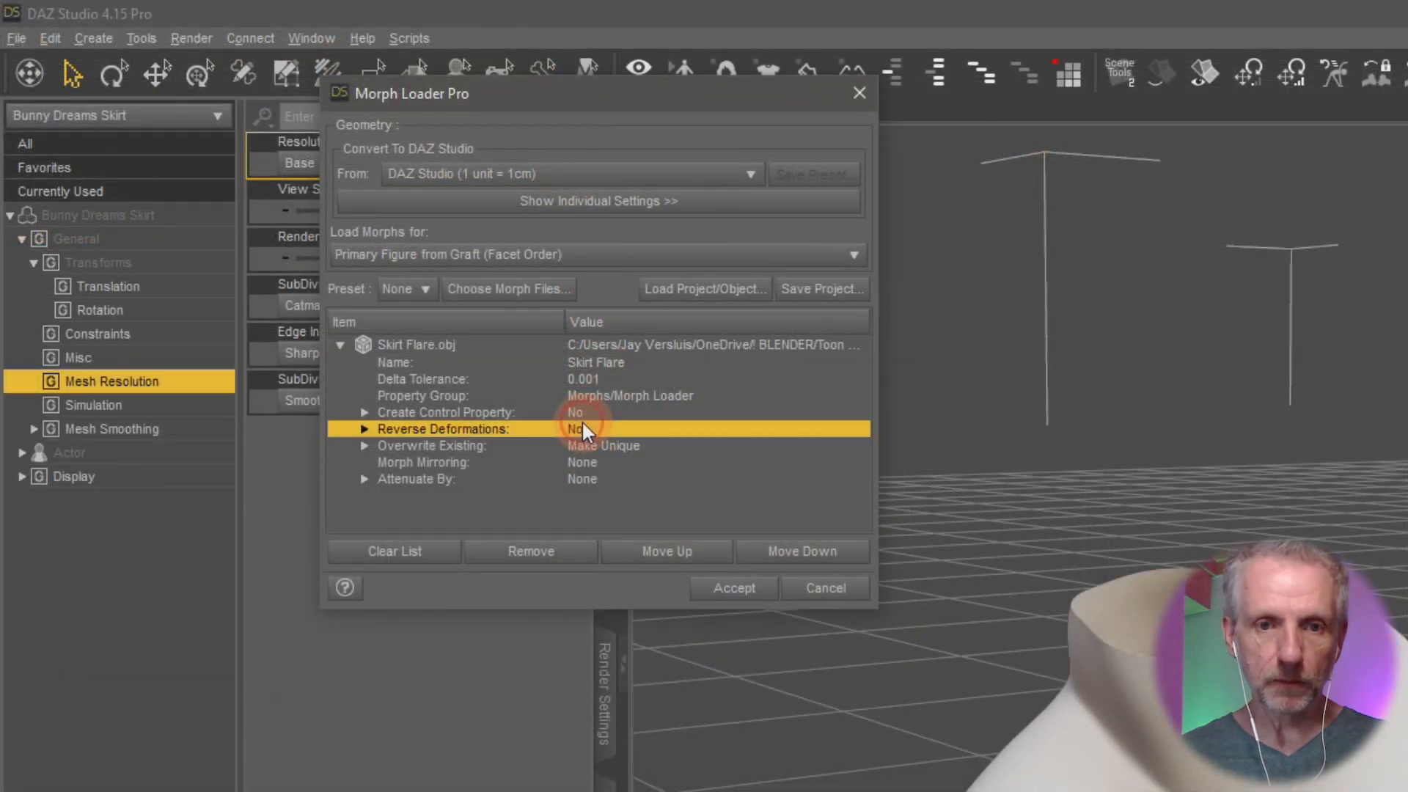
click(626, 434)
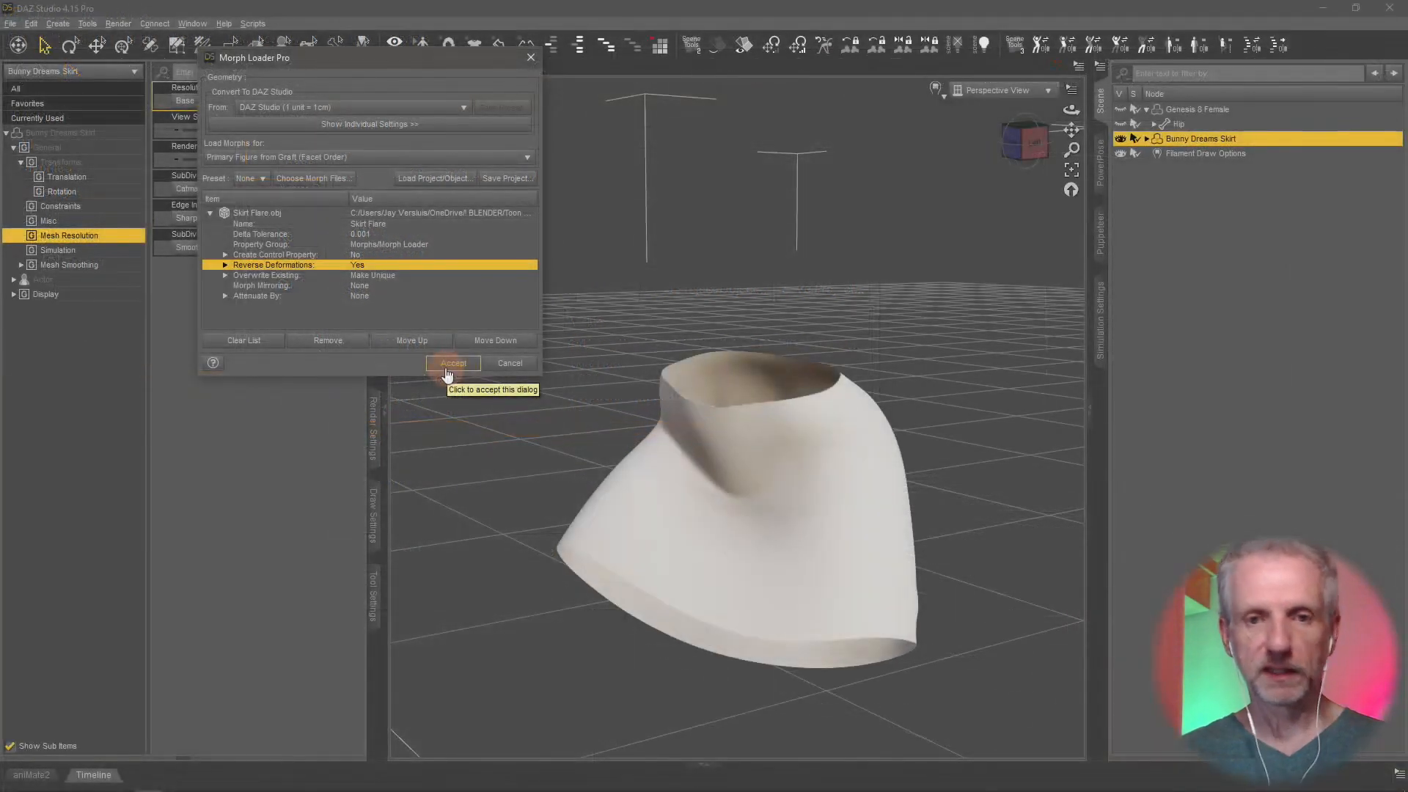
Step: Load the Skirt Flare morph onto the Bunny Dreams Skirt and try out its strength in the Morphs group
click(725, 605)
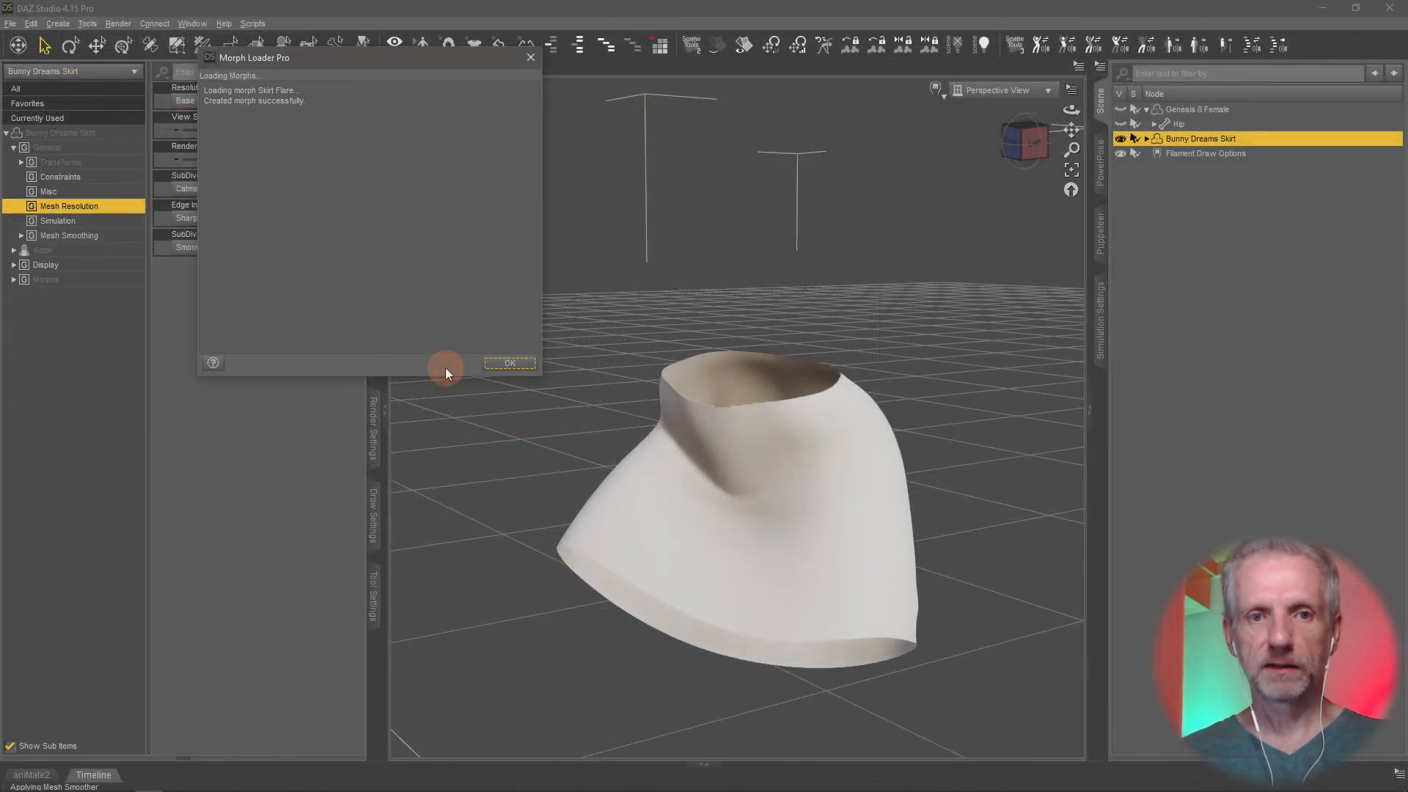
click(510, 363)
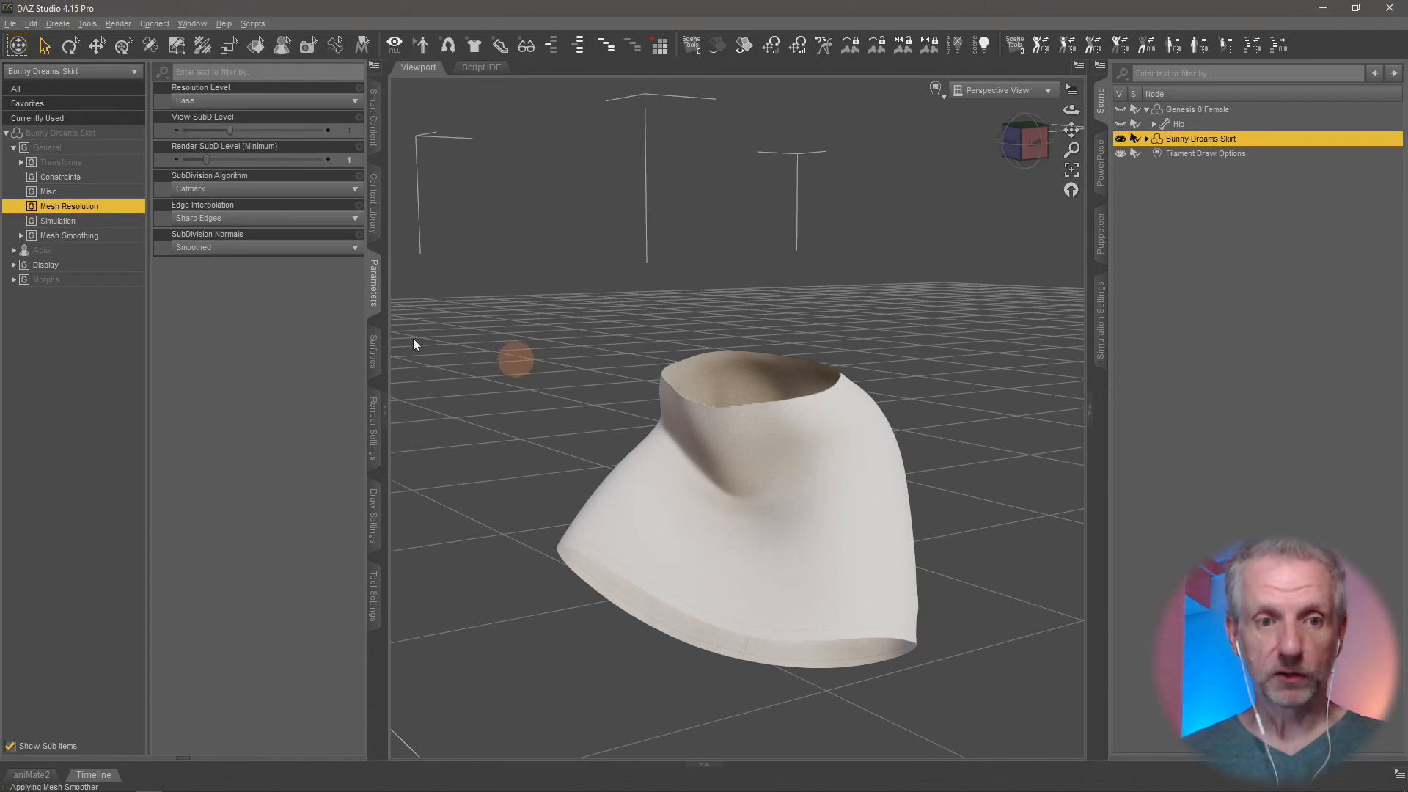
click(133, 281)
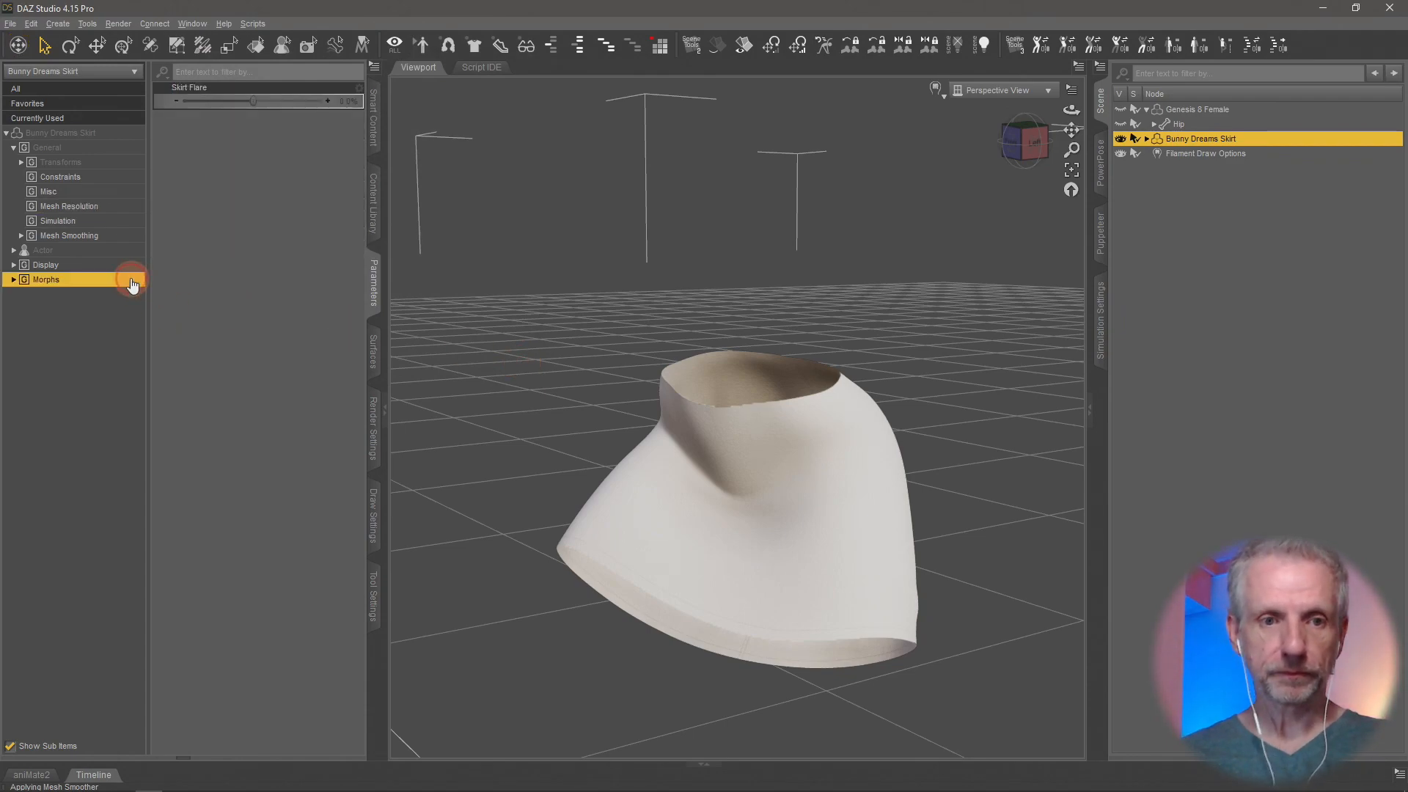
drag(251, 102, 285, 113)
alt+click(304, 102)
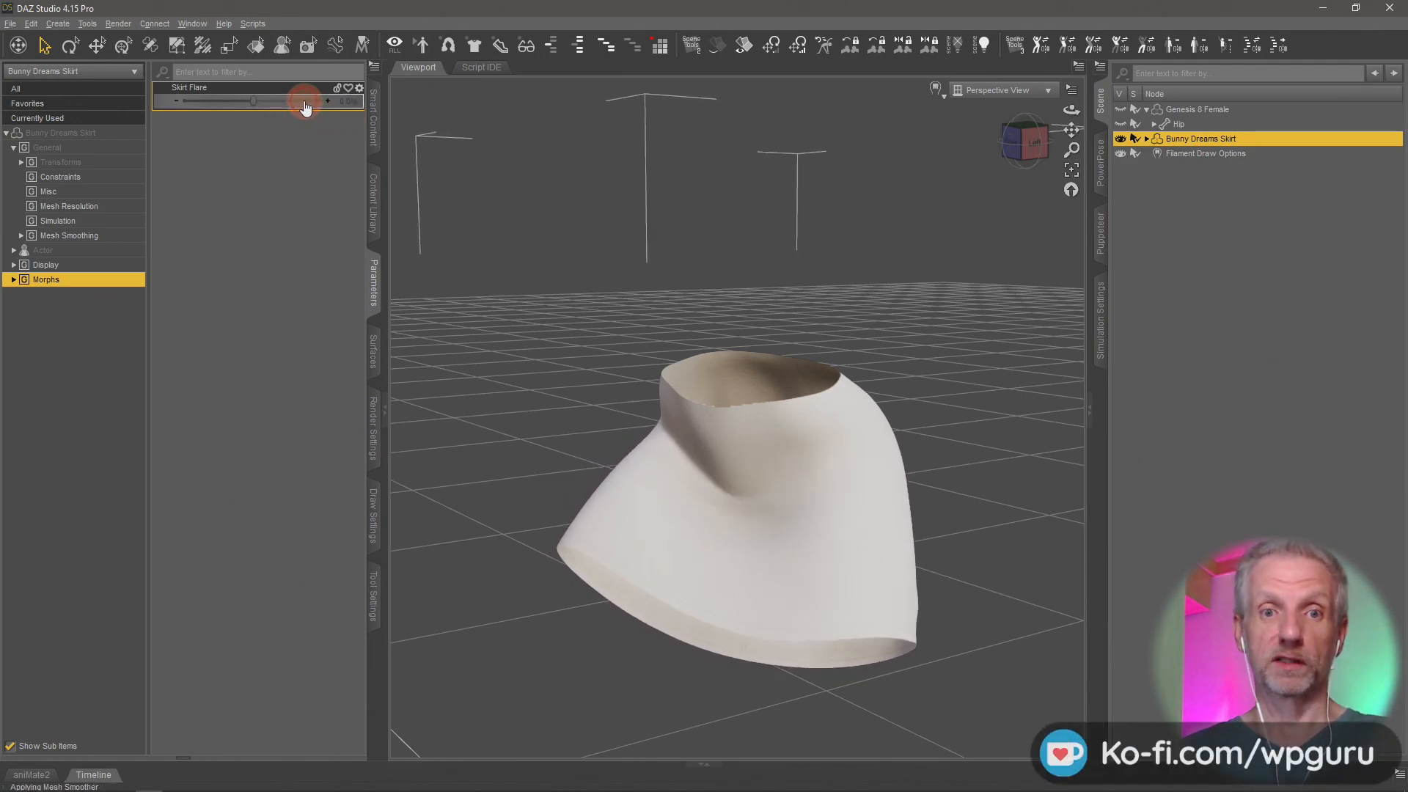
Step: Show the Genesis 8 Female figure again and set the skirt's Skirt Flare morph to 100%
mouse_move(584, 399)
alt+mouse_down()
mouse_move(606, 409)
mouse_move(592, 412)
alt+mouse_up()
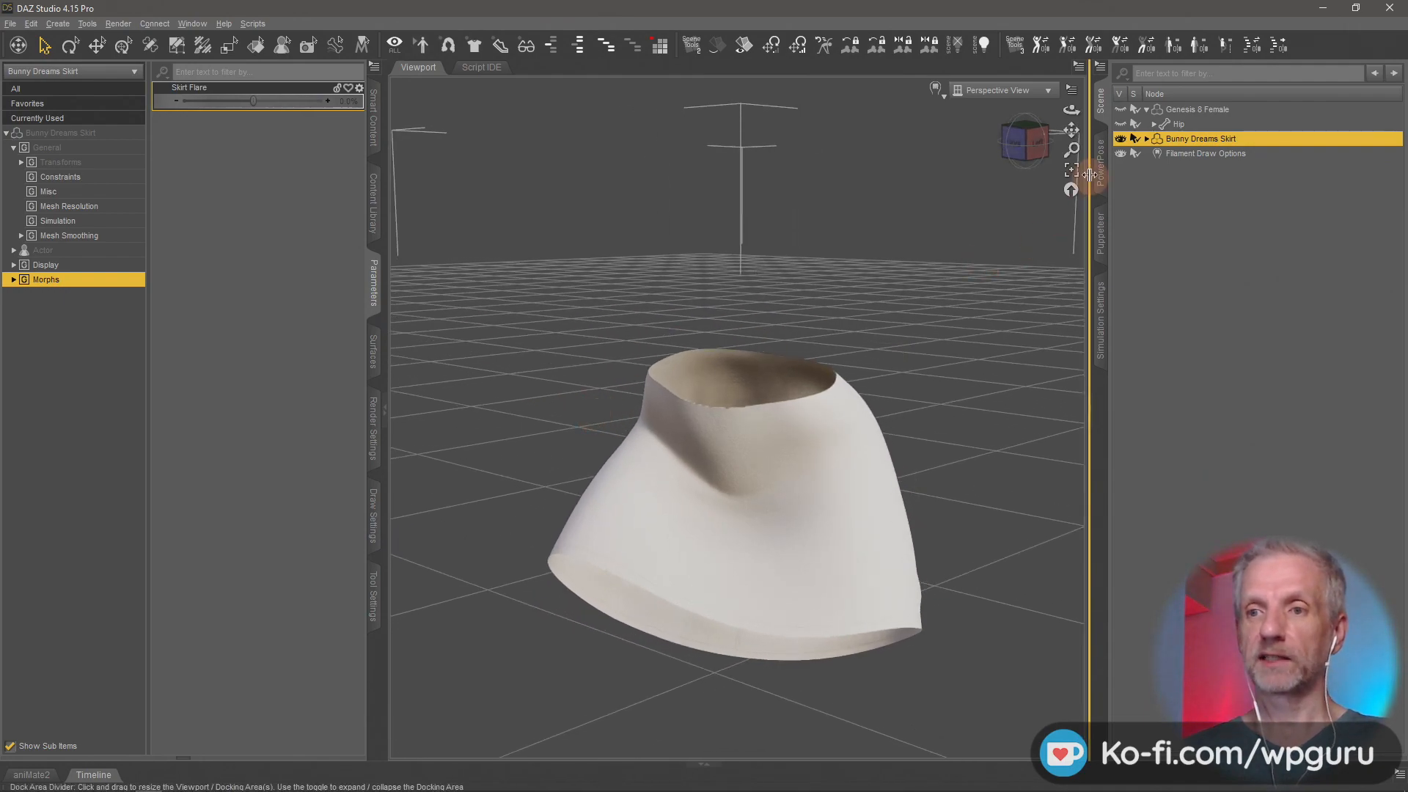
click(1122, 108)
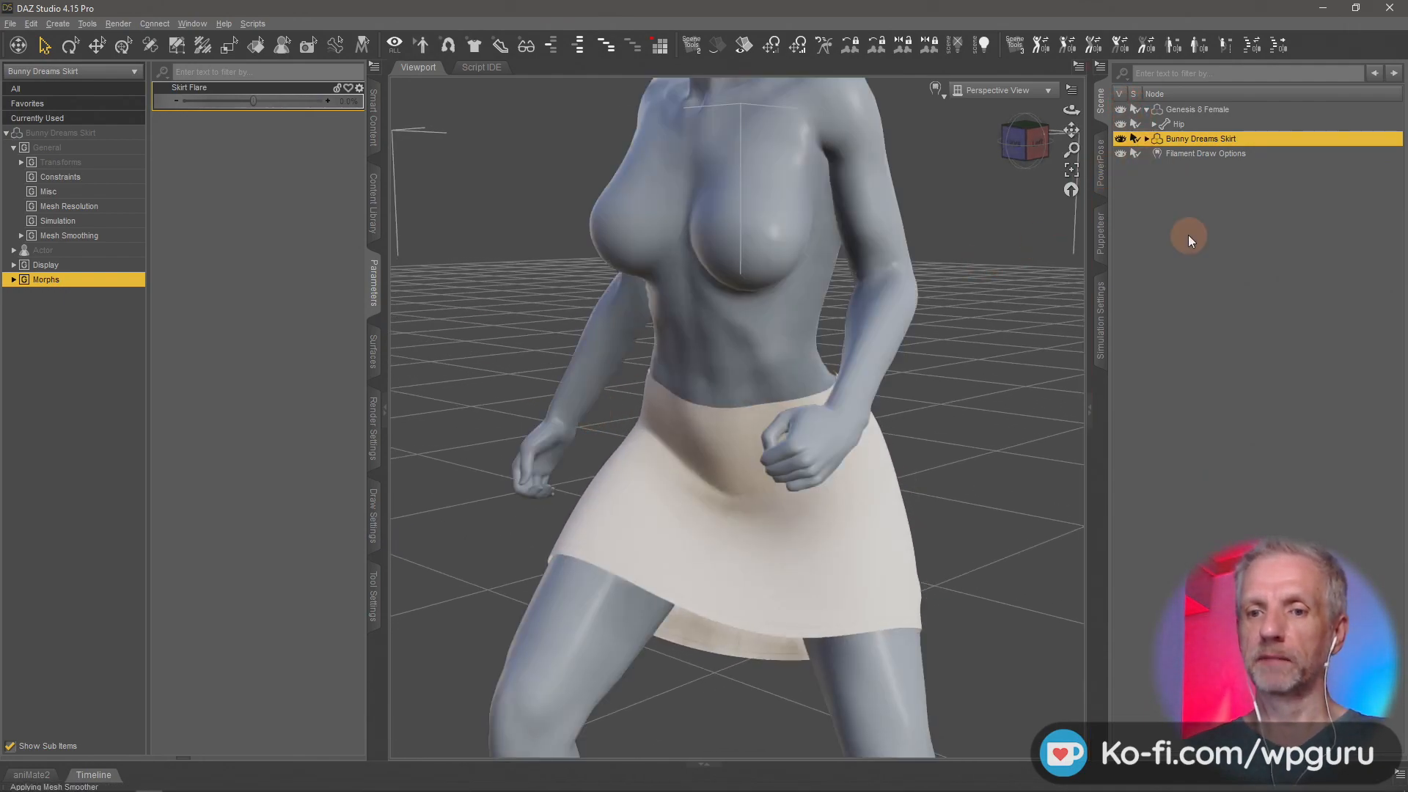
alt+drag(975, 296, 977, 297)
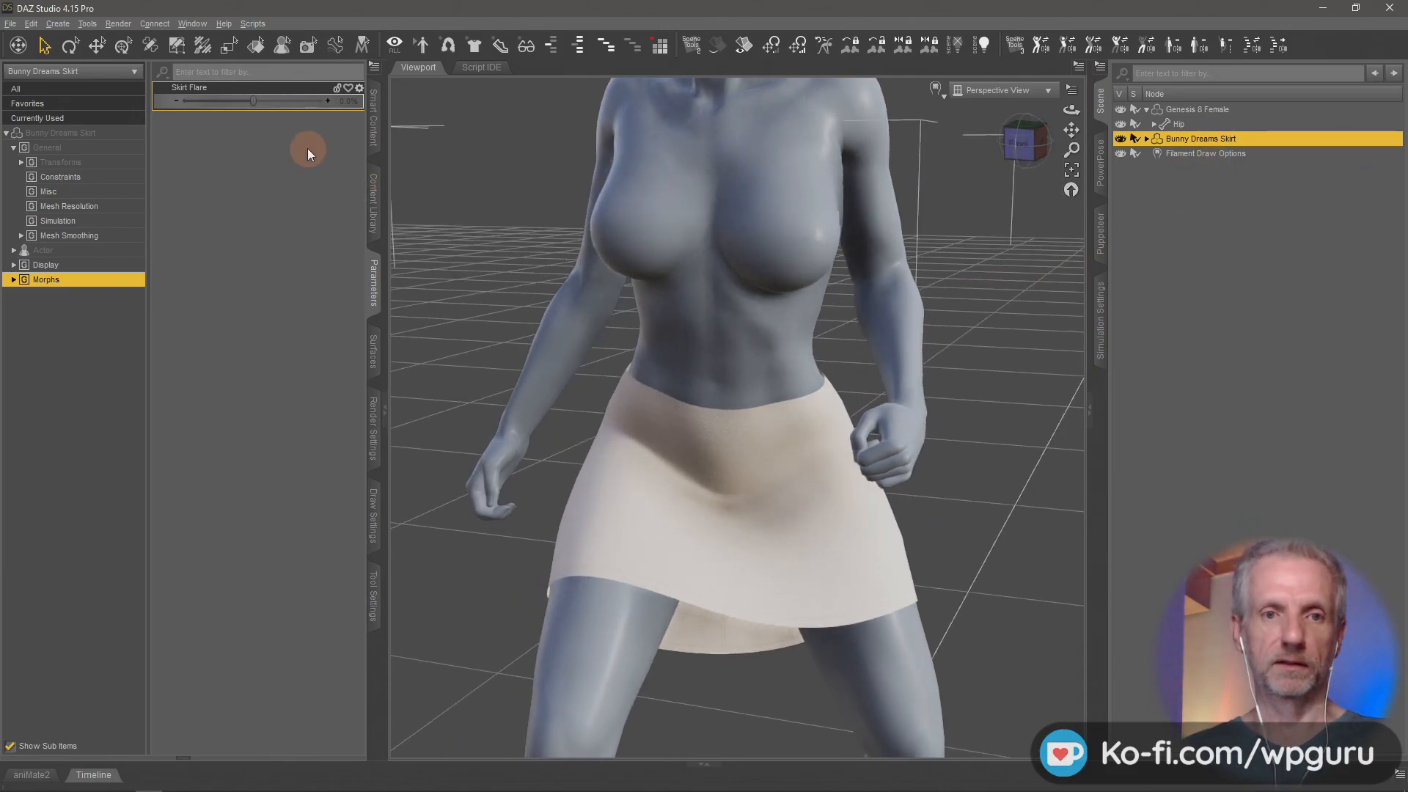
drag(253, 100, 327, 139)
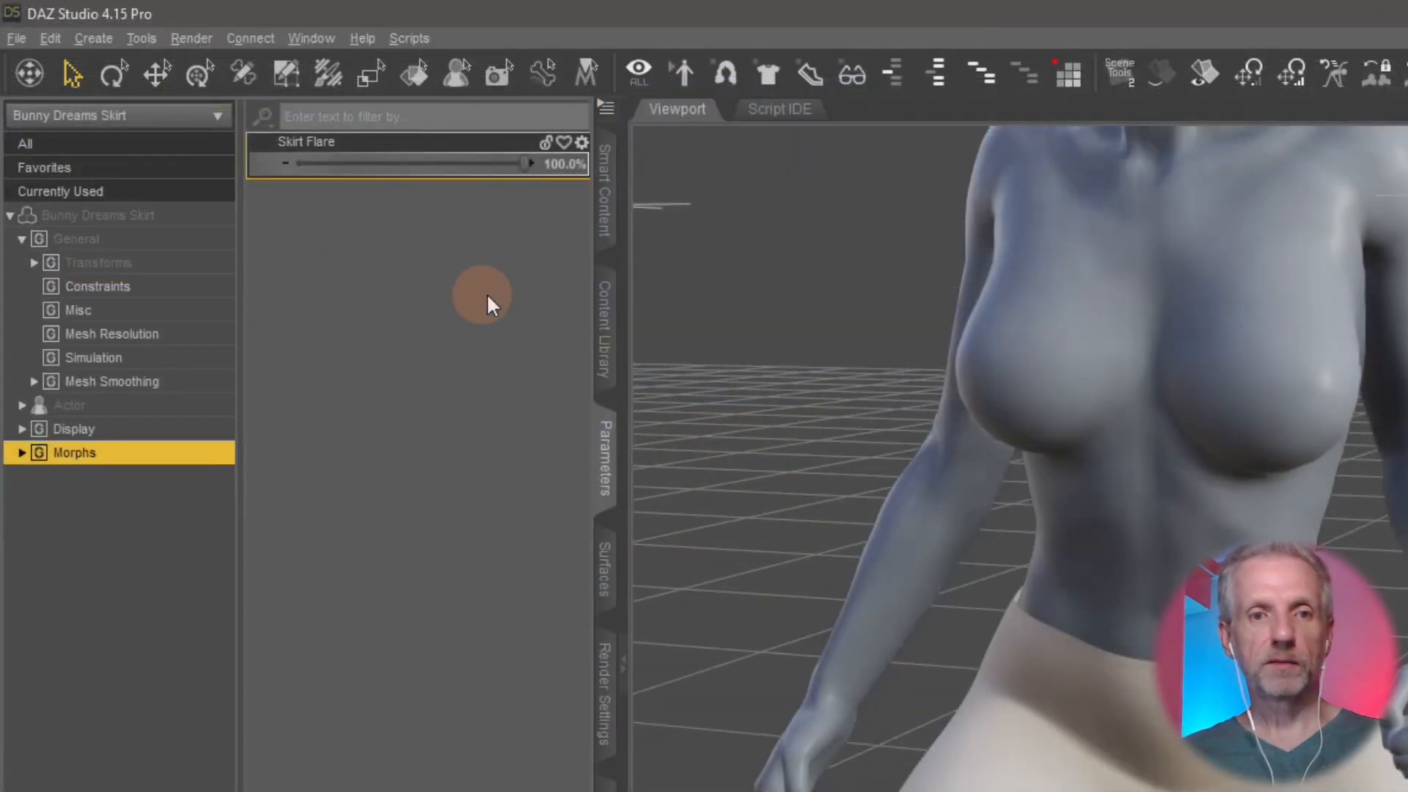
drag(522, 164, 591, 156)
Step: In the Skirt Flare parameter settings, set the minimum to 0 and the path to Actor/Skirt Morphs
click(582, 143)
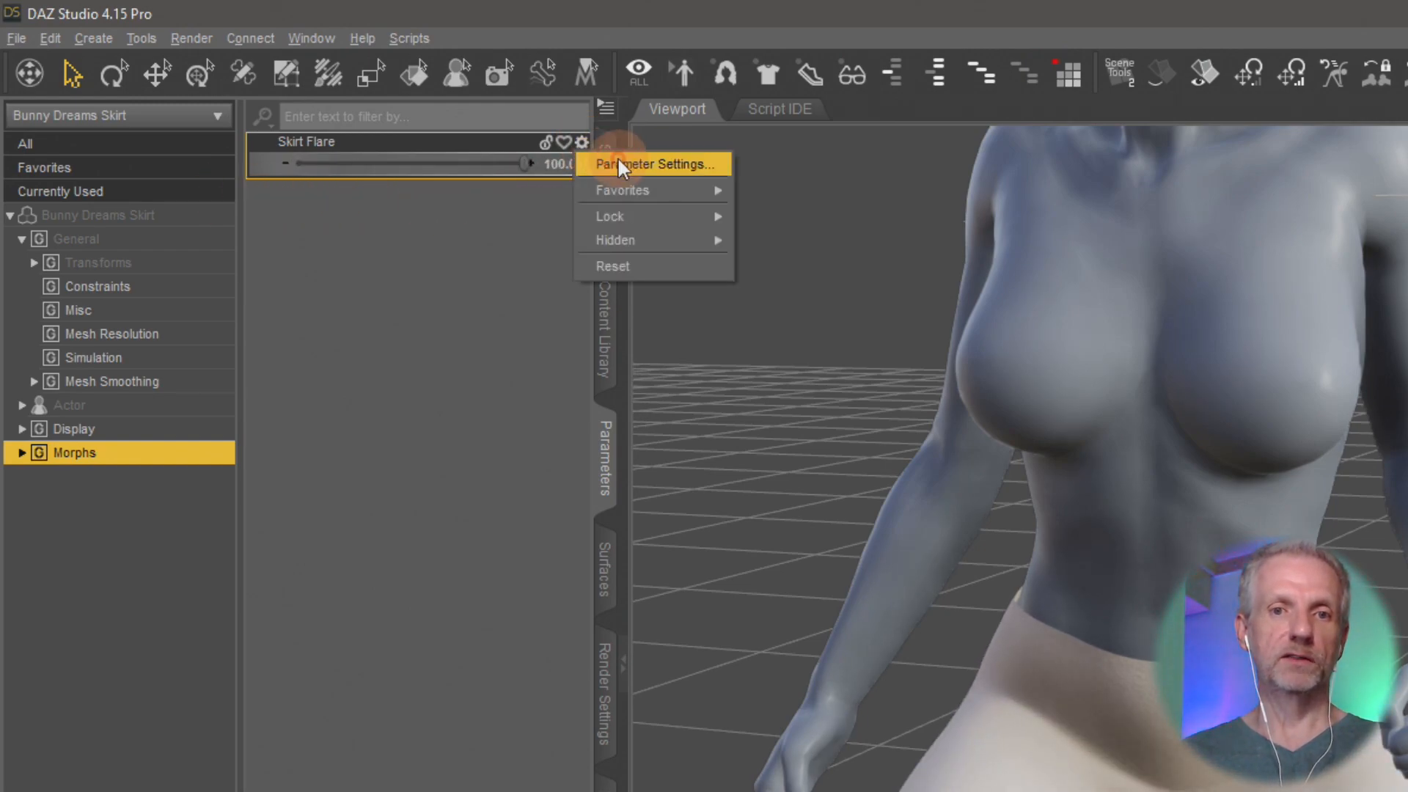
click(618, 156)
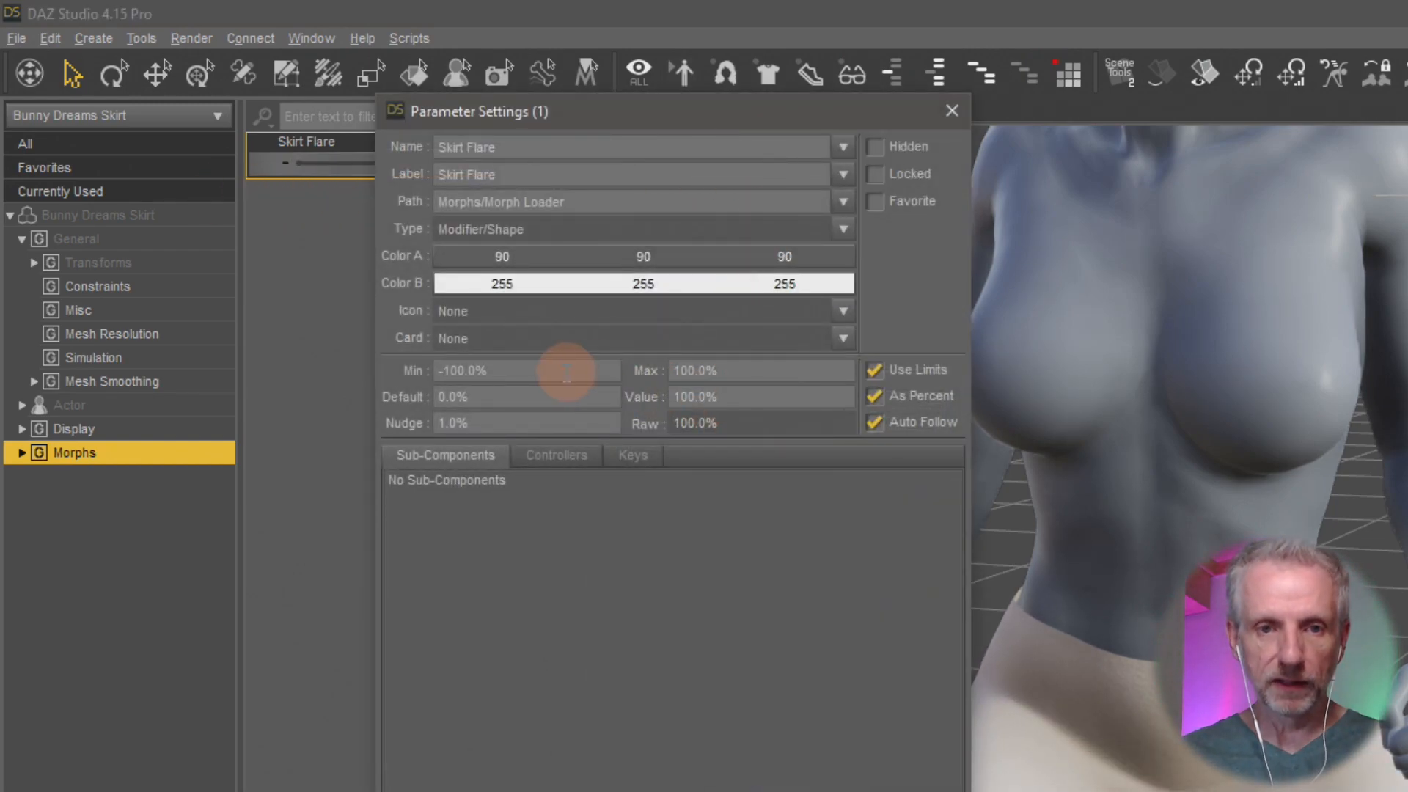
click(402, 377)
text(0)
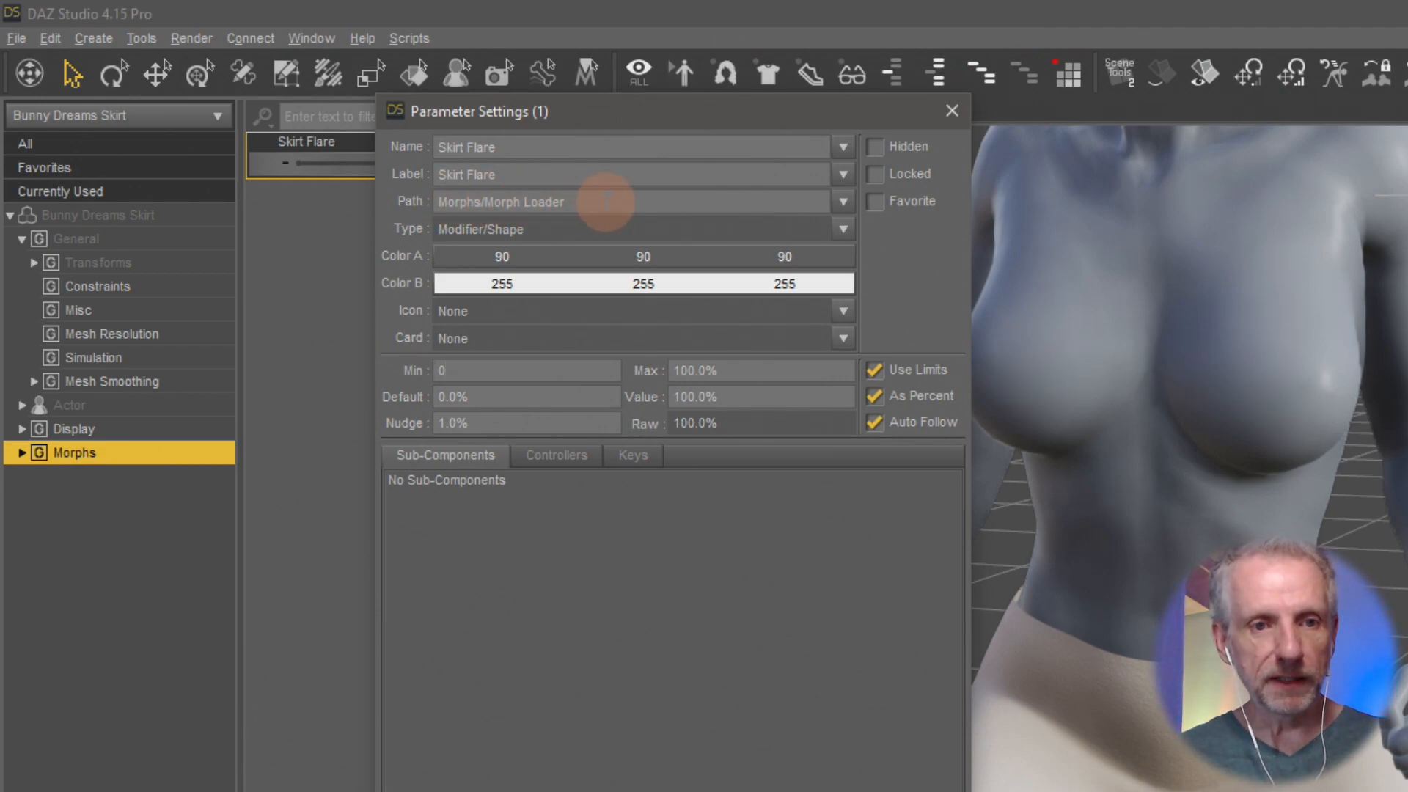
drag(605, 199, 358, 183)
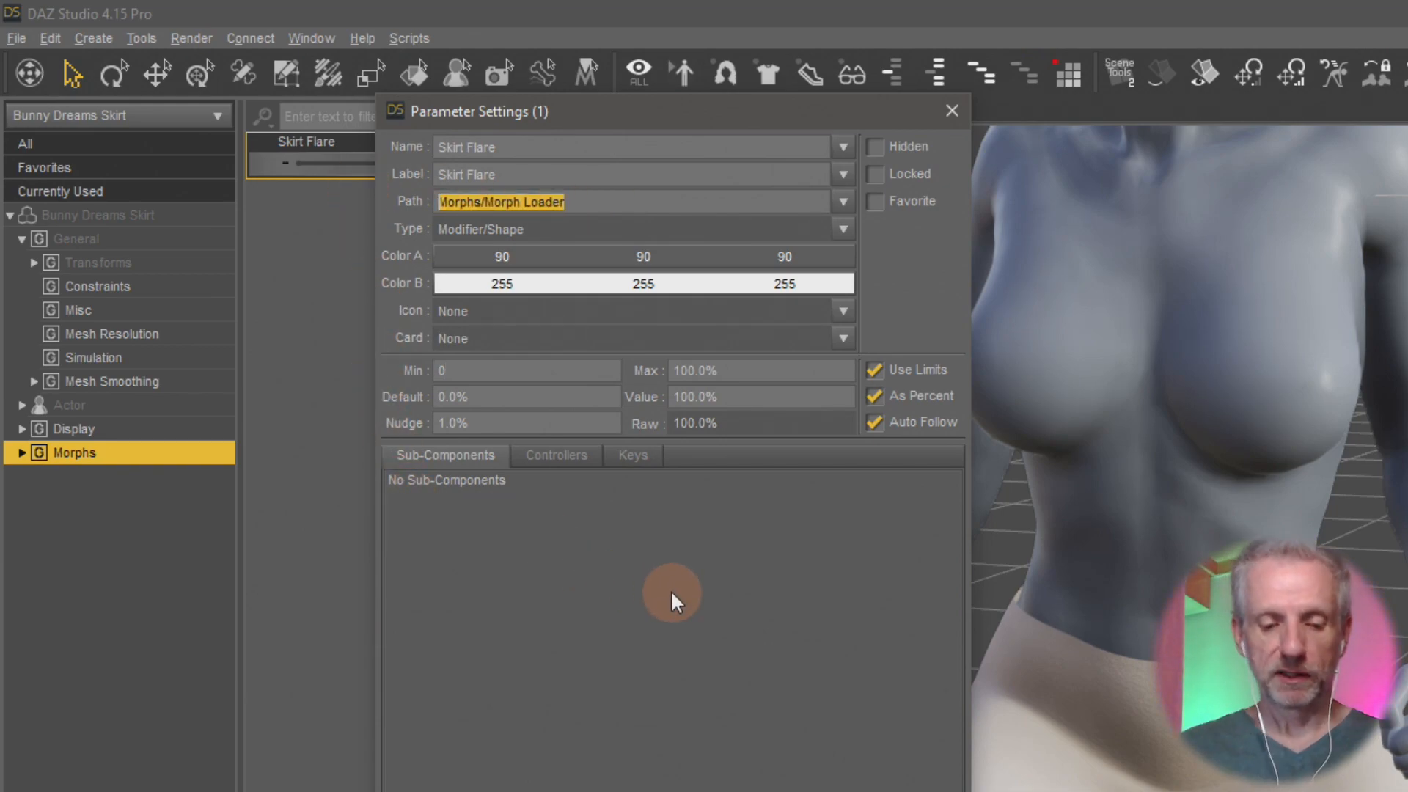
text(Actor/Skirt Morphs)
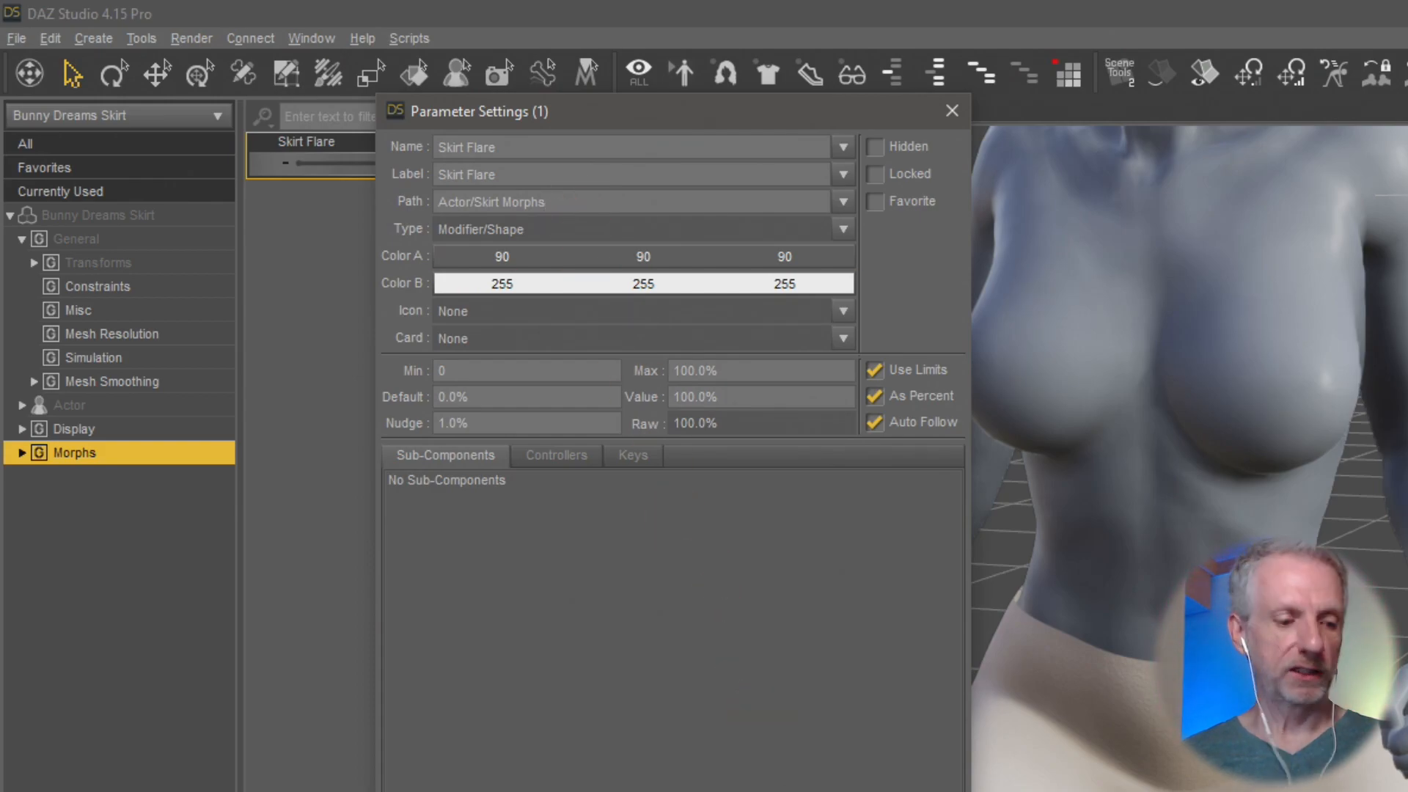
key(Return)
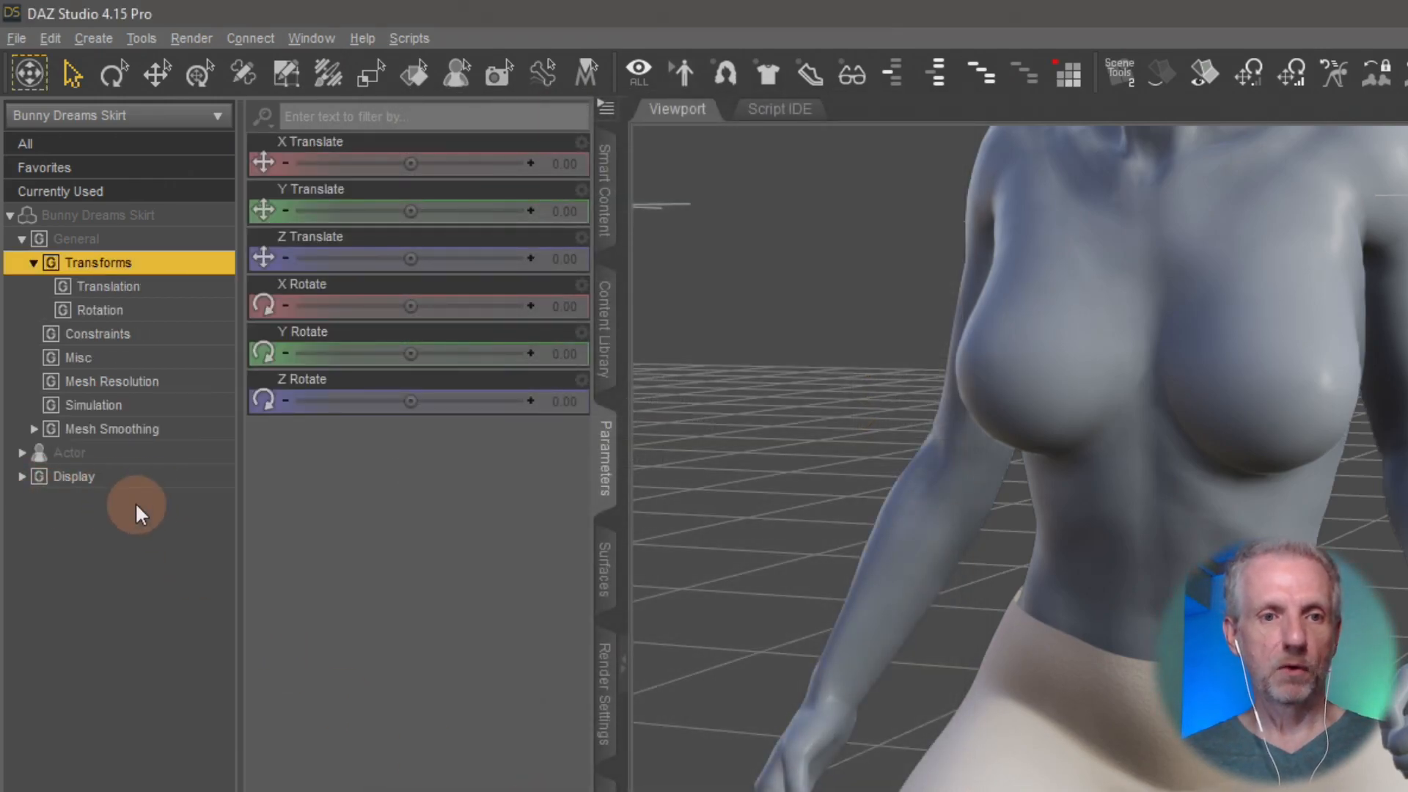
Step: Locate the Skirt Flare morph in the Actor group's Skirt Morphs and test its slider
click(22, 242)
click(22, 263)
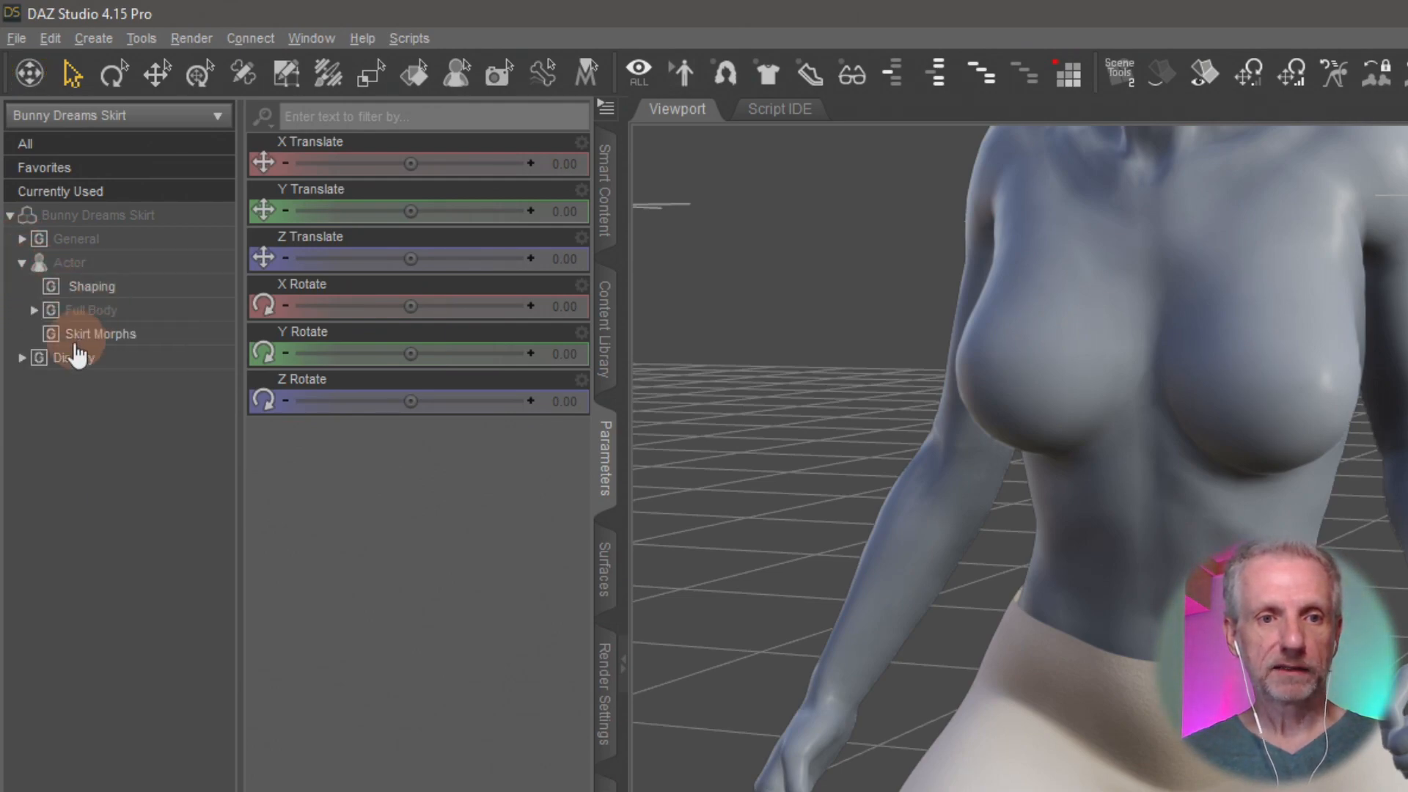
click(113, 339)
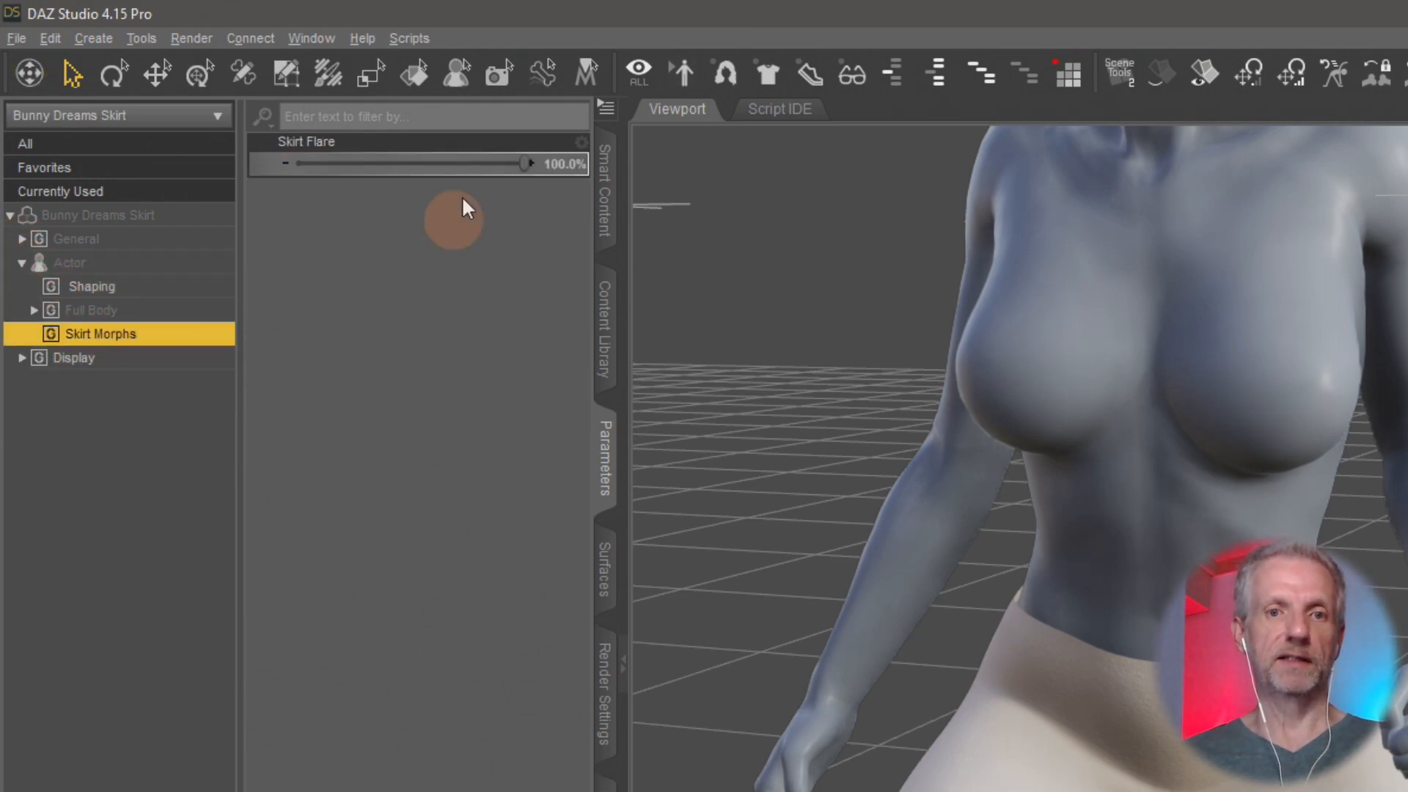
drag(533, 182, 565, 179)
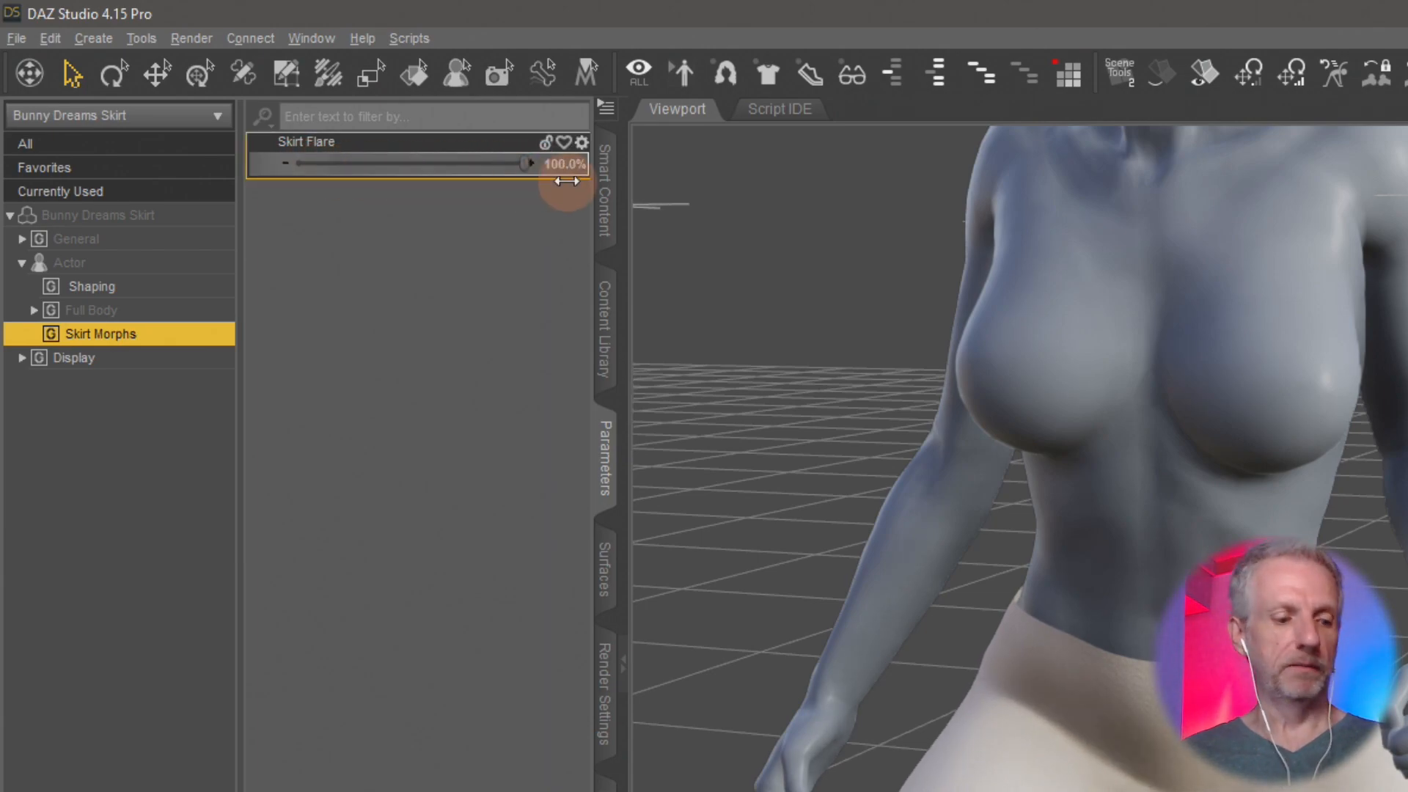
mouse_move(351, 111)
mouse_down()
mouse_move(218, 98)
mouse_move(367, 112)
mouse_move(113, 103)
mouse_move(346, 91)
mouse_up()
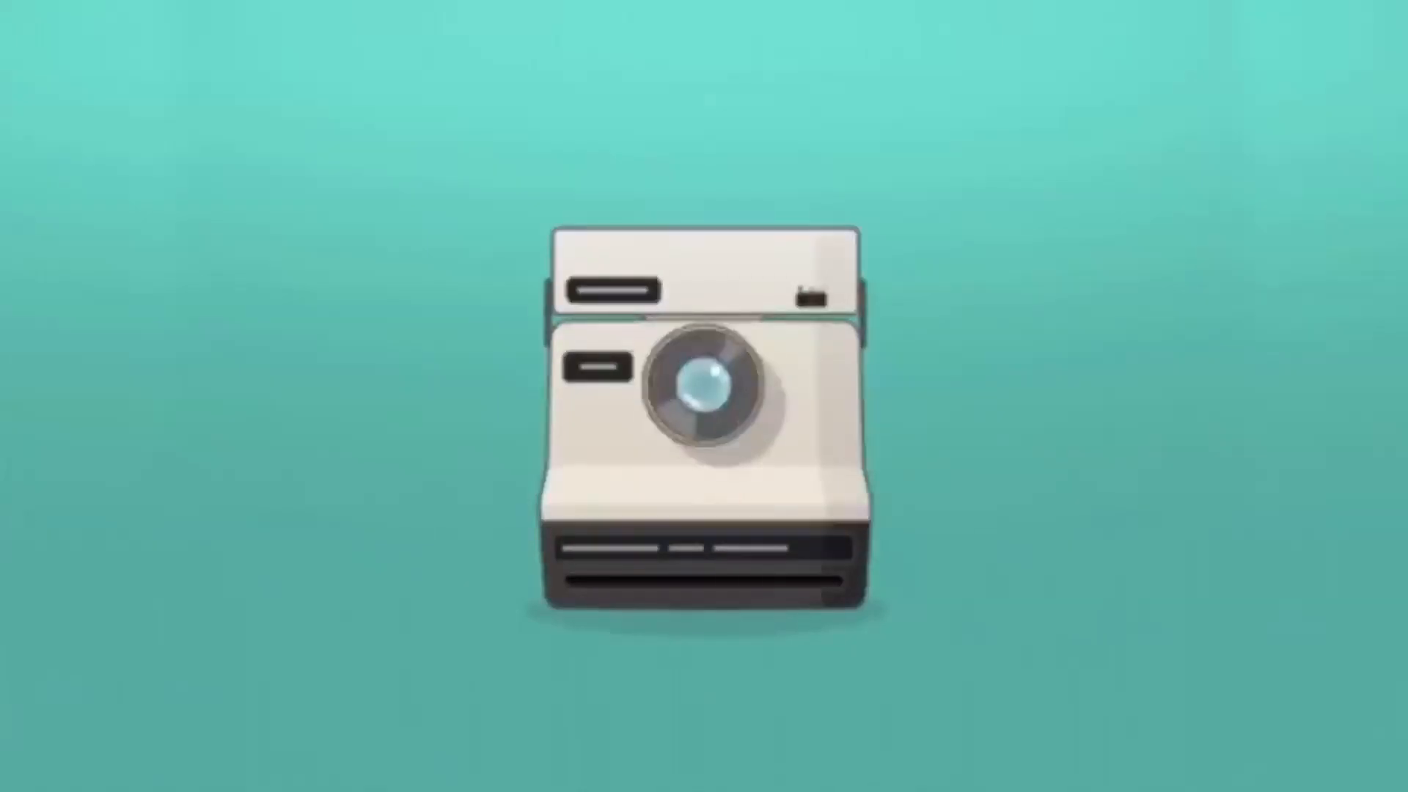